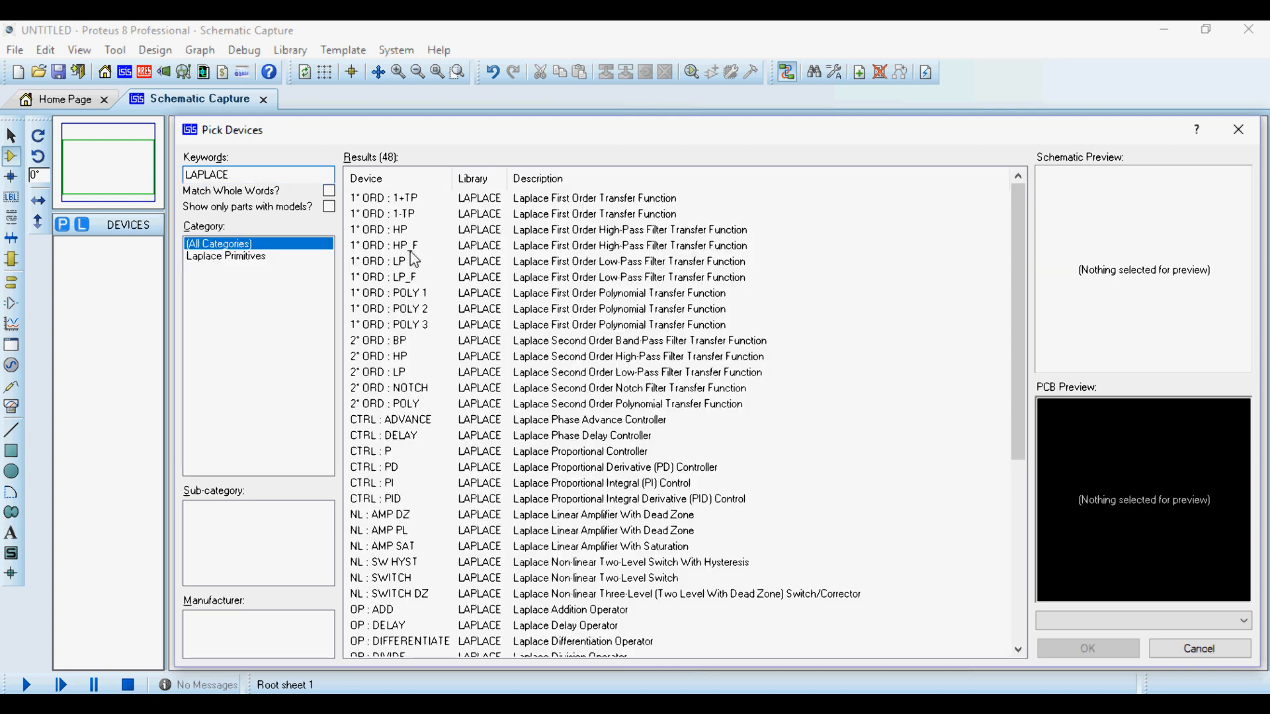
- Browse the first-order transfer functions in the LAPLACE results and examine each one's schematic preview
left_click(596, 198)
scroll(619, 253, "down", 2)
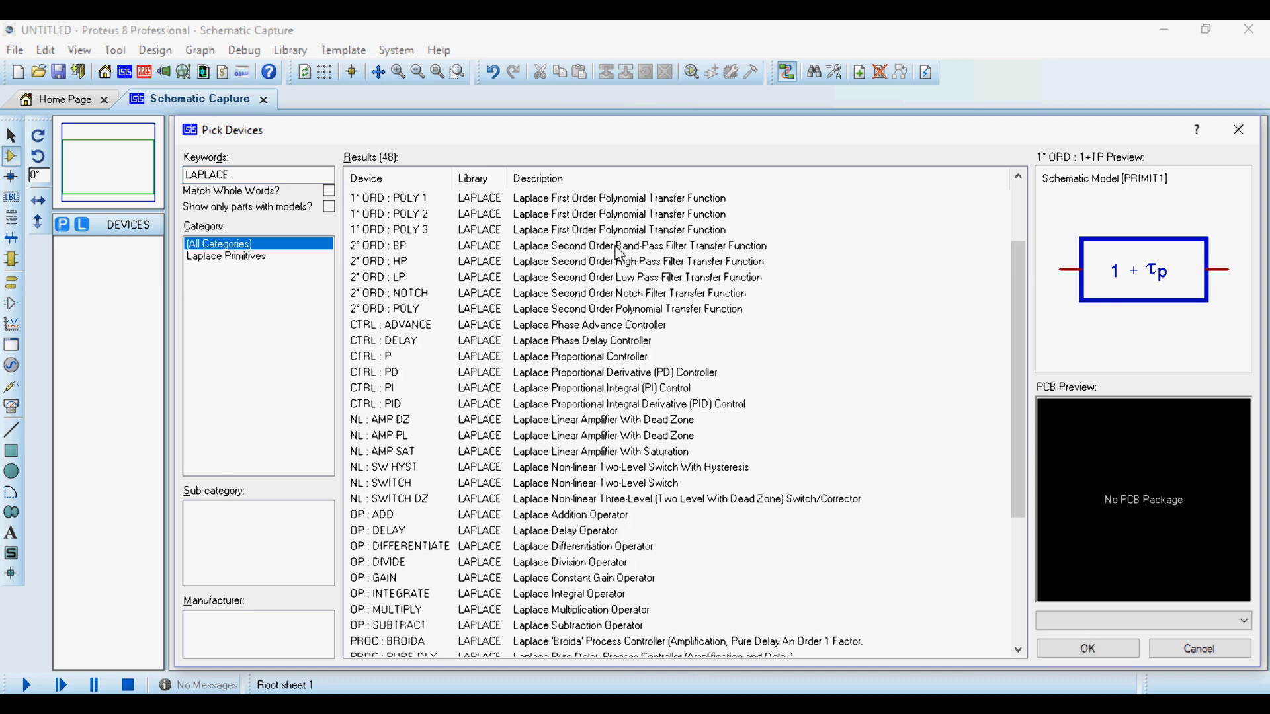
scroll(619, 253, "up", 2)
key("Down")
key("Down")
key("Down")
key("Down")
key("Down")
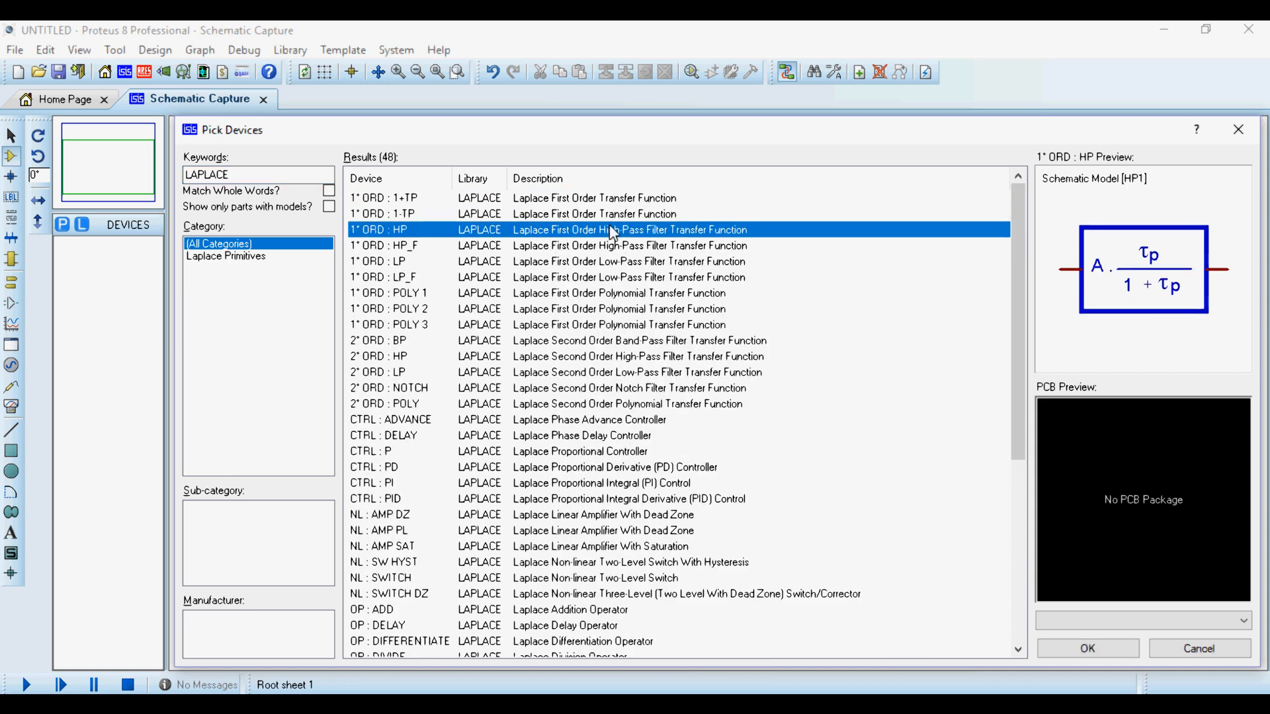
key("Up")
key("Up")
key("Up")
key("Up")
key("Up")
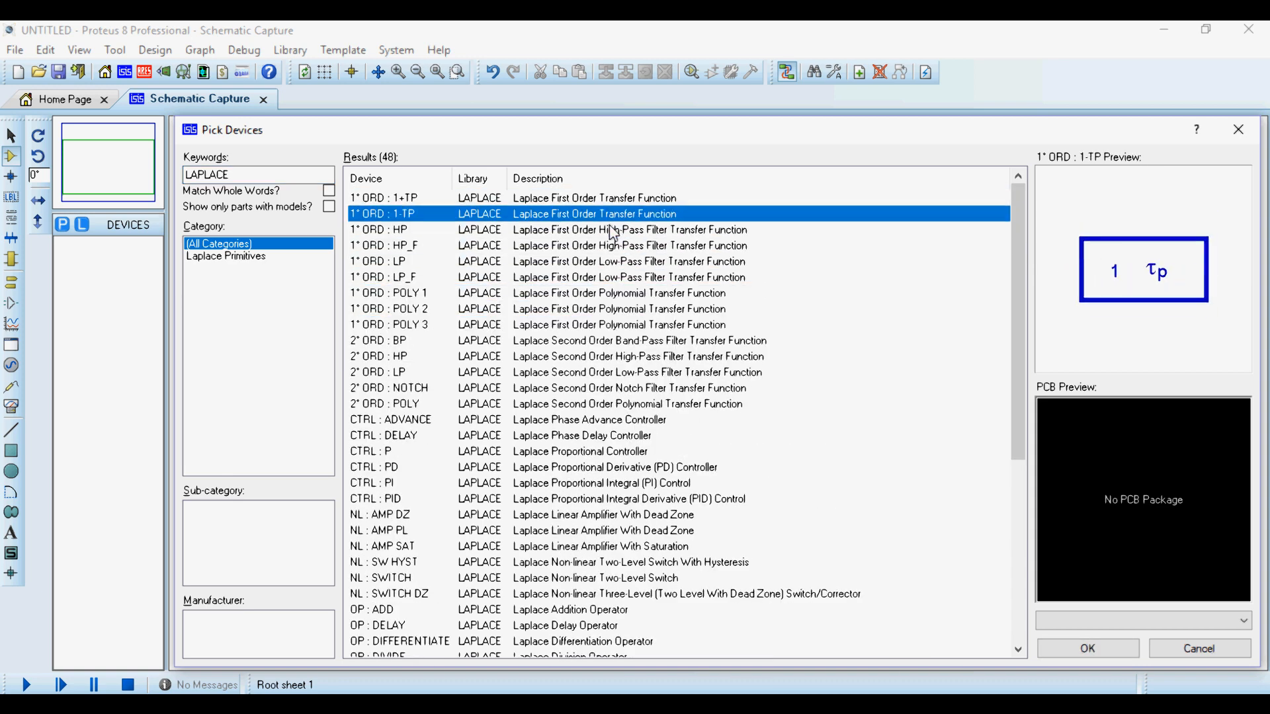
key("Down")
key("Down")
key("Down")
key("Down")
key("Down")
key("Down")
key("Down")
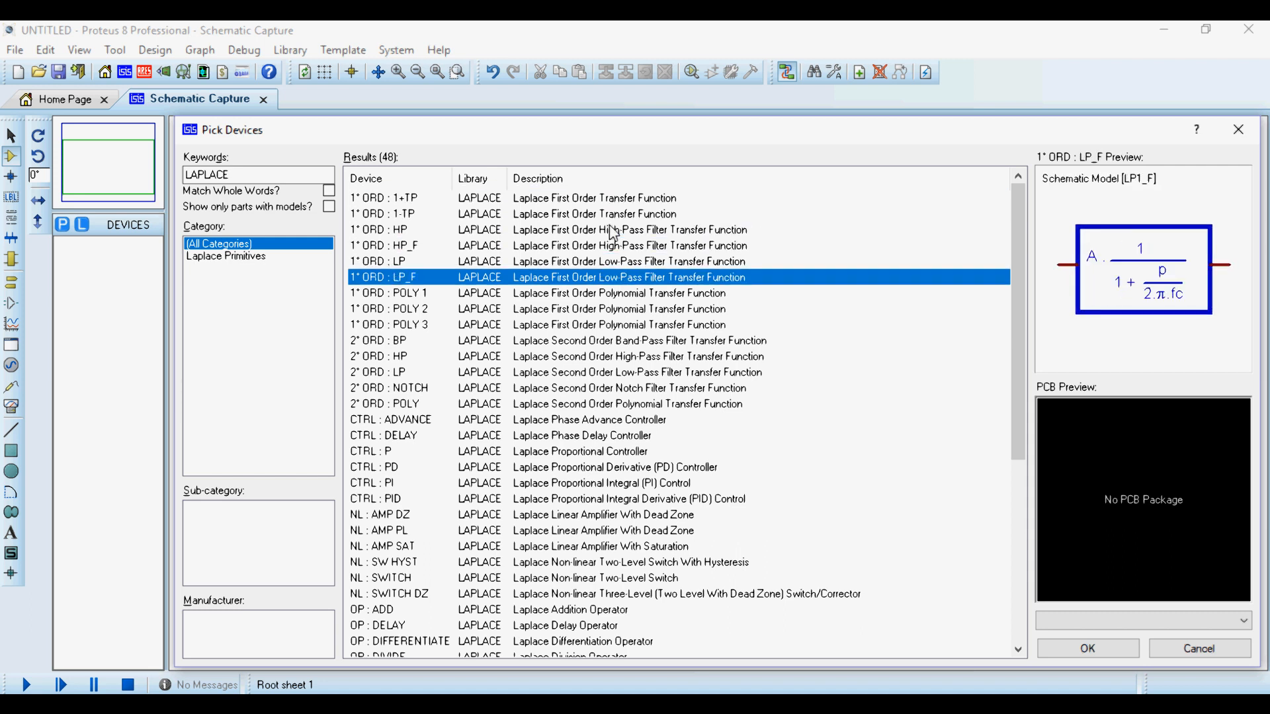
- Examine the previews of the second-order Laplace transfer functions through 2° ORD : POLY
key("Down")
key("Down")
key("Down")
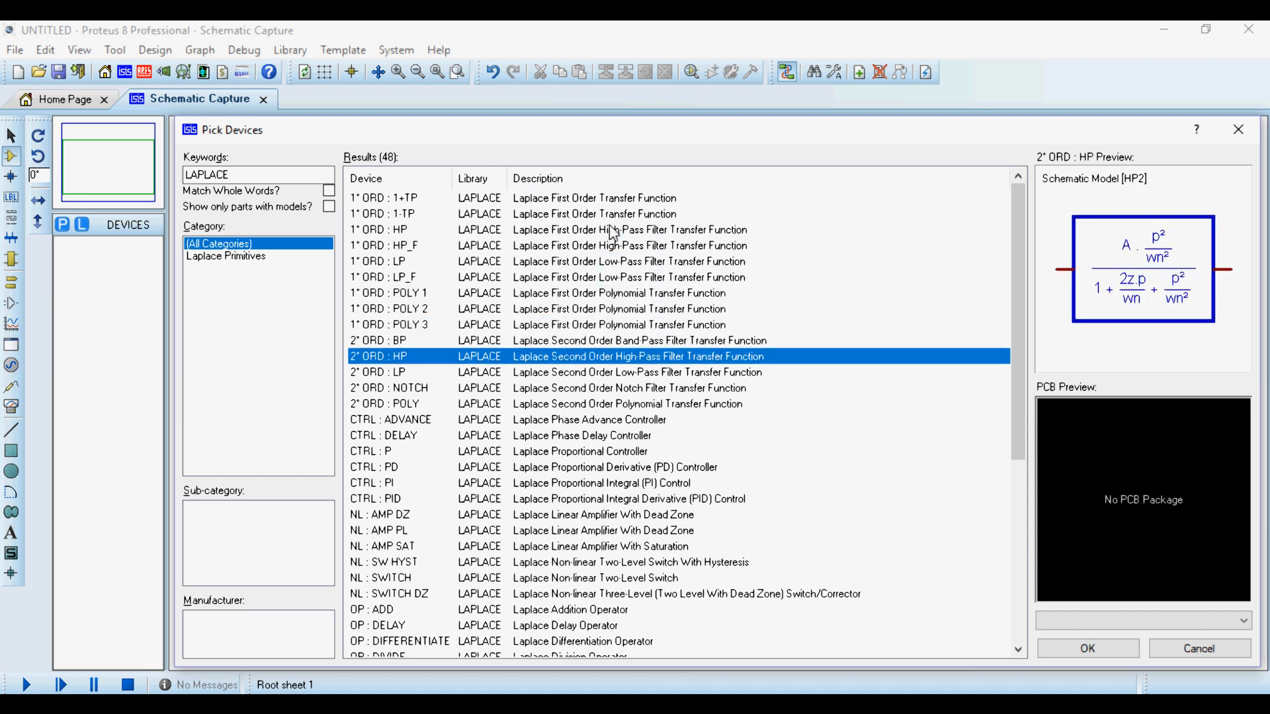
key("Up")
key("Down")
- Examine the previews of the Laplace controllers, non-linear blocks and operators, including SW HYST, DELAY, MULTIPLY and GAIN
key("Down")
key("Down")
key("Down")
key("Down")
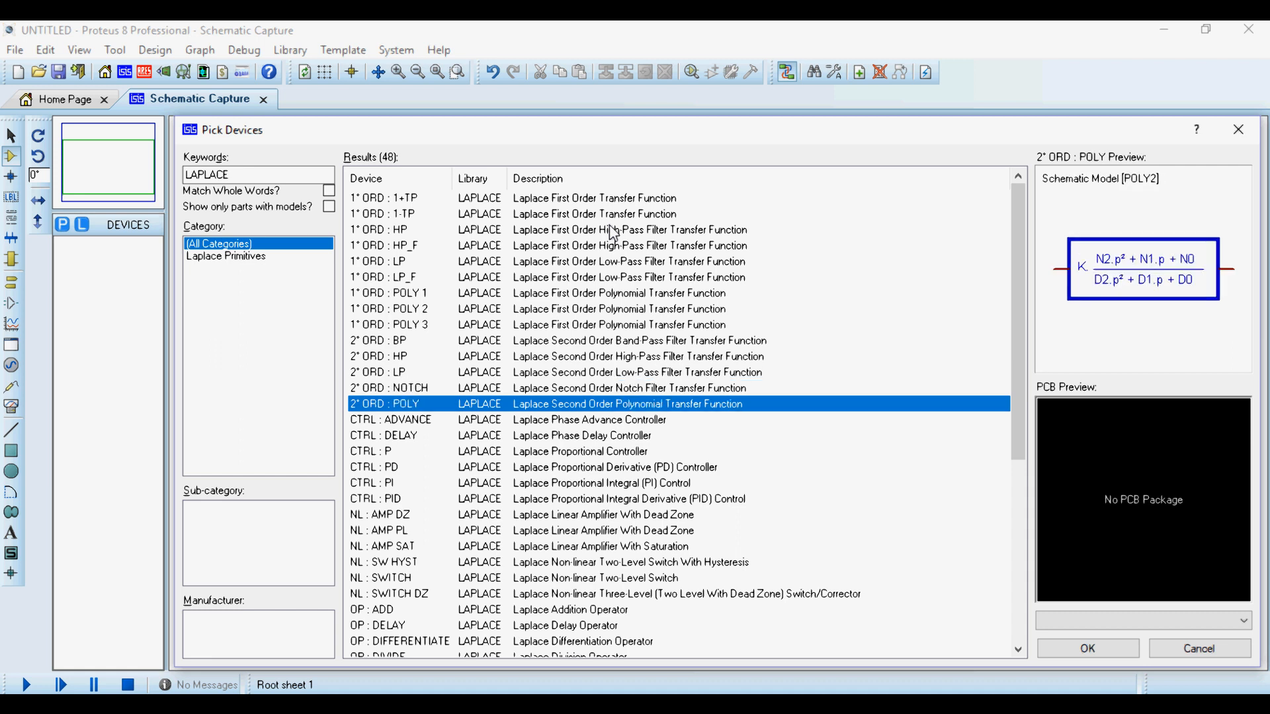
key("Down")
key("Down")
key("Down")
key("Down")
key("Down")
key("Down")
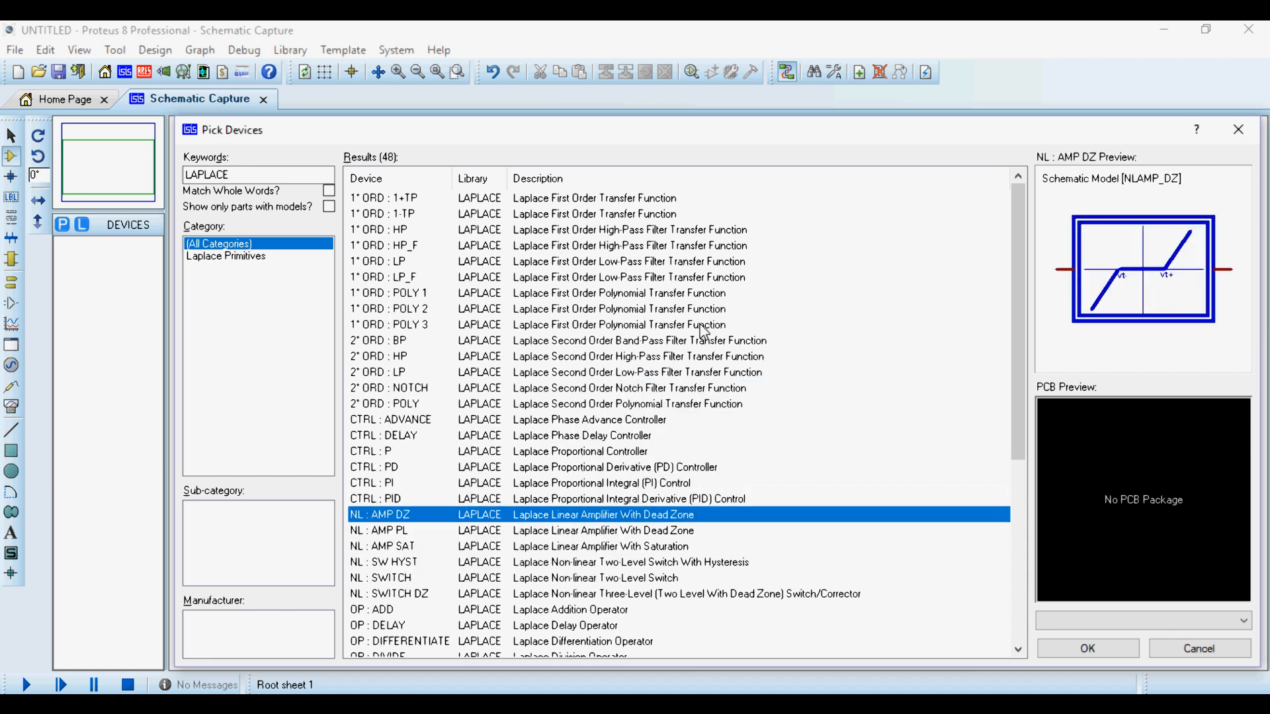
key("Down")
key("Down")
key("Down")
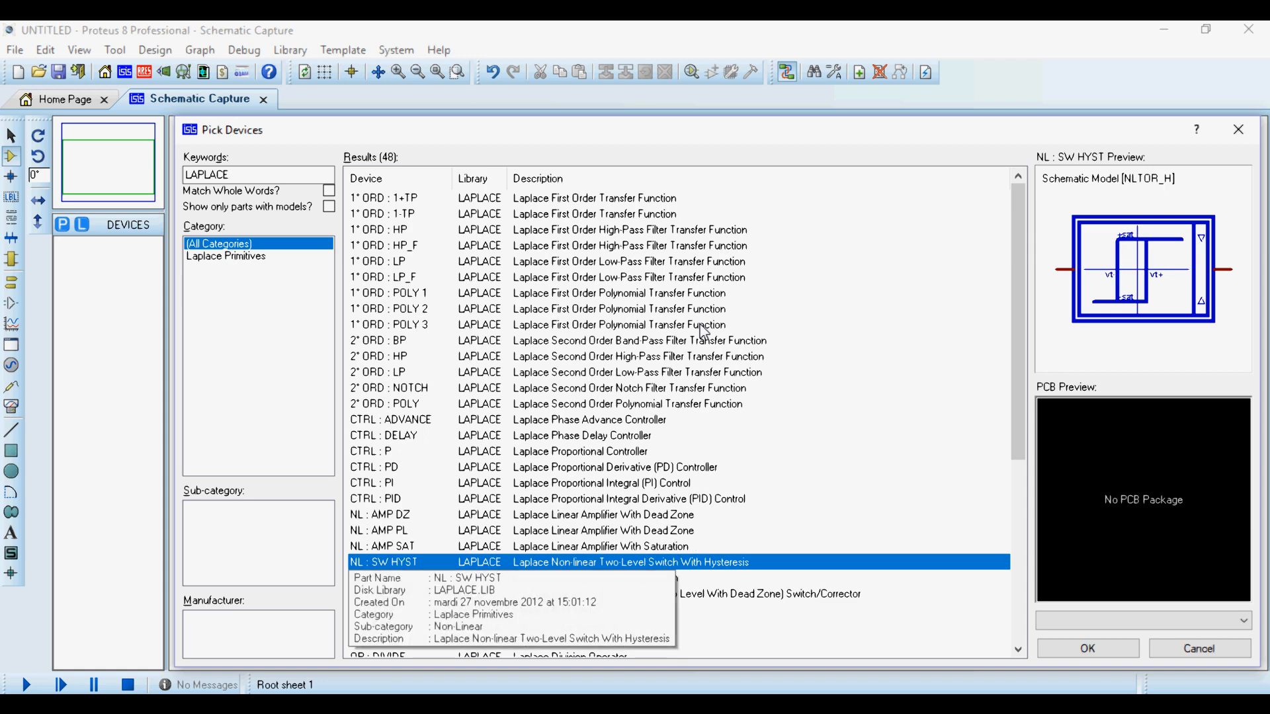
key("Down")
key("Down")
key("Down")
key("Down")
key("Down")
key("Down")
key("Down")
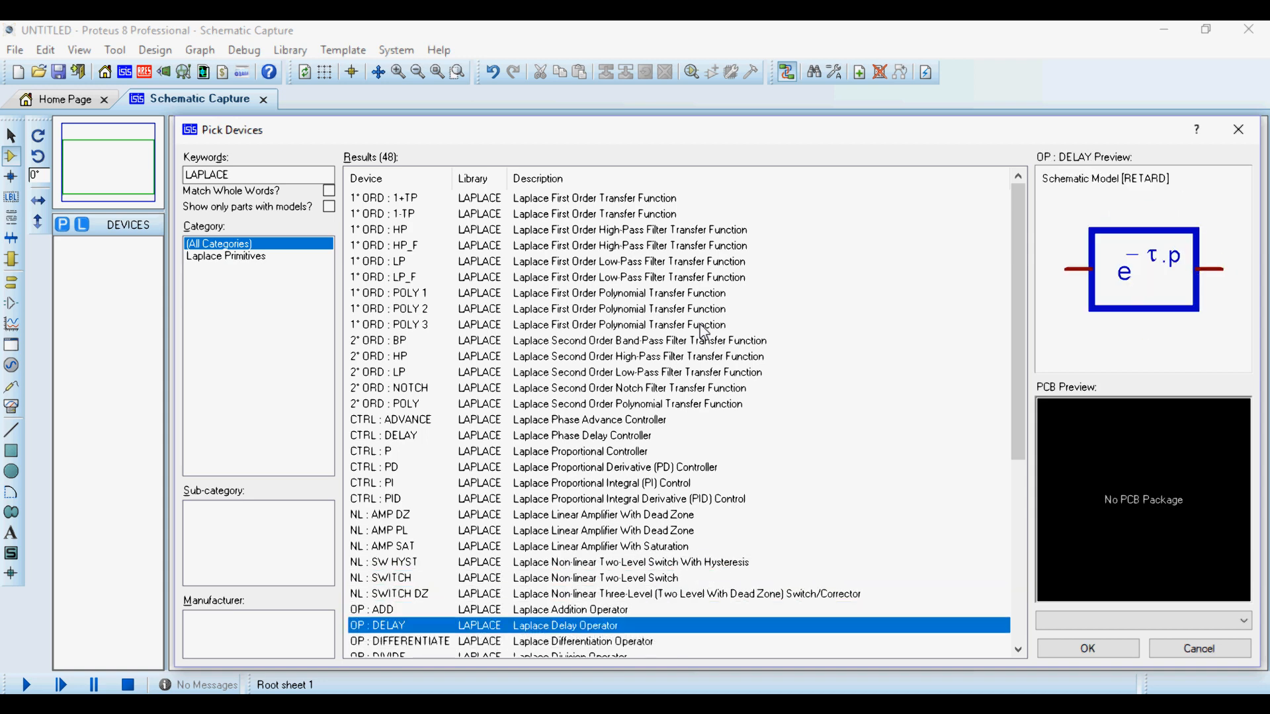
key("Down")
key("Down")
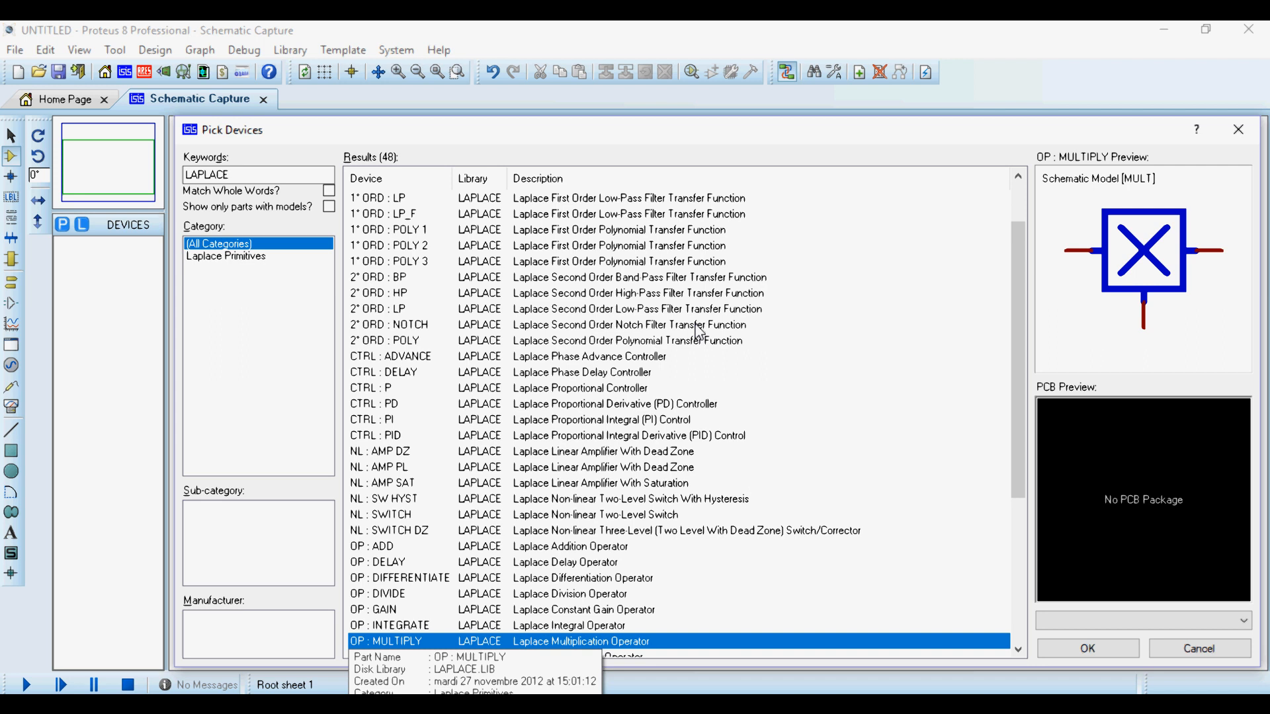
key("Up")
key("Up")
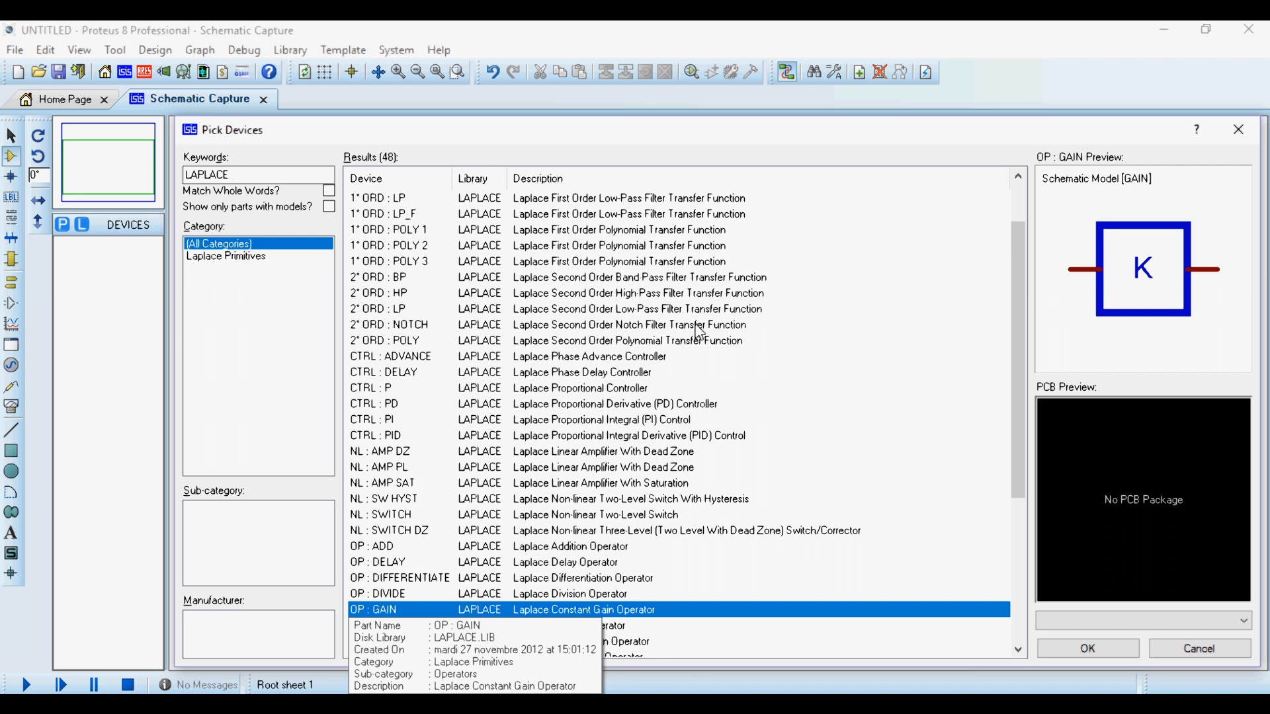
- Search the devices for LAPLACE 2 and compare the previews of the second-order filters from band-pass to polynomial
left_click(271, 174)
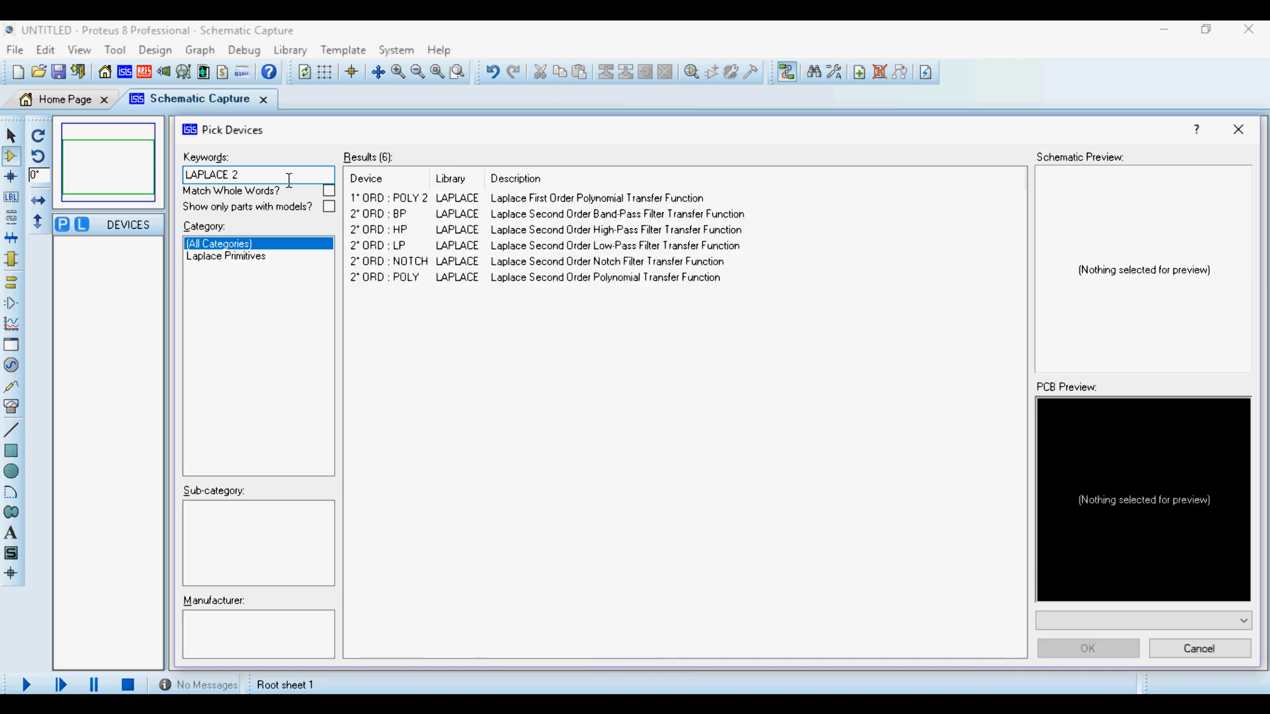
left_click(479, 200)
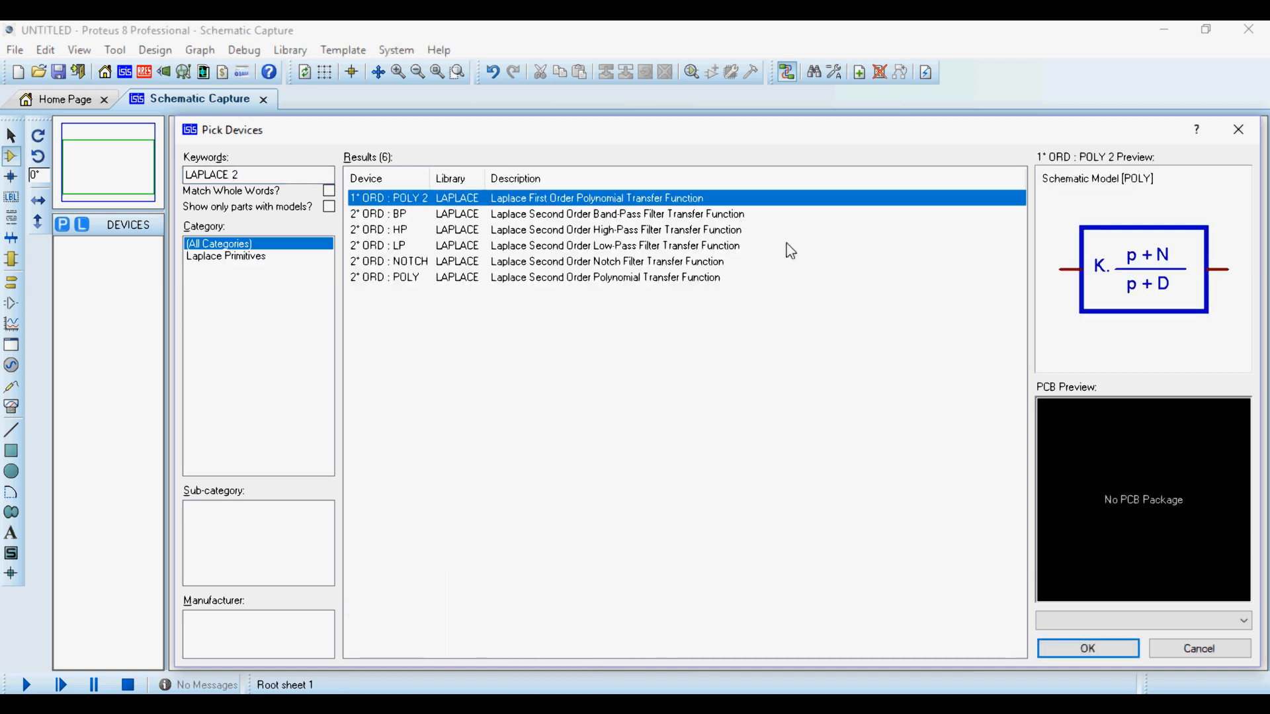
key("Down")
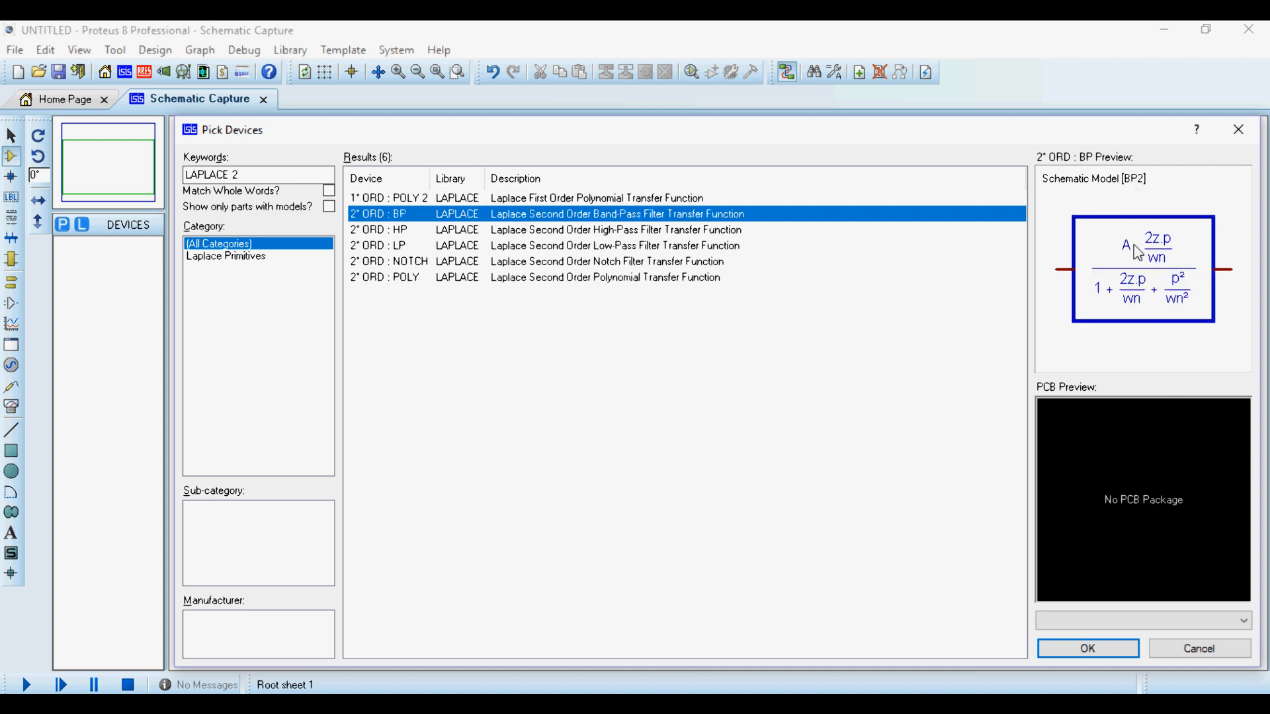
key("Down")
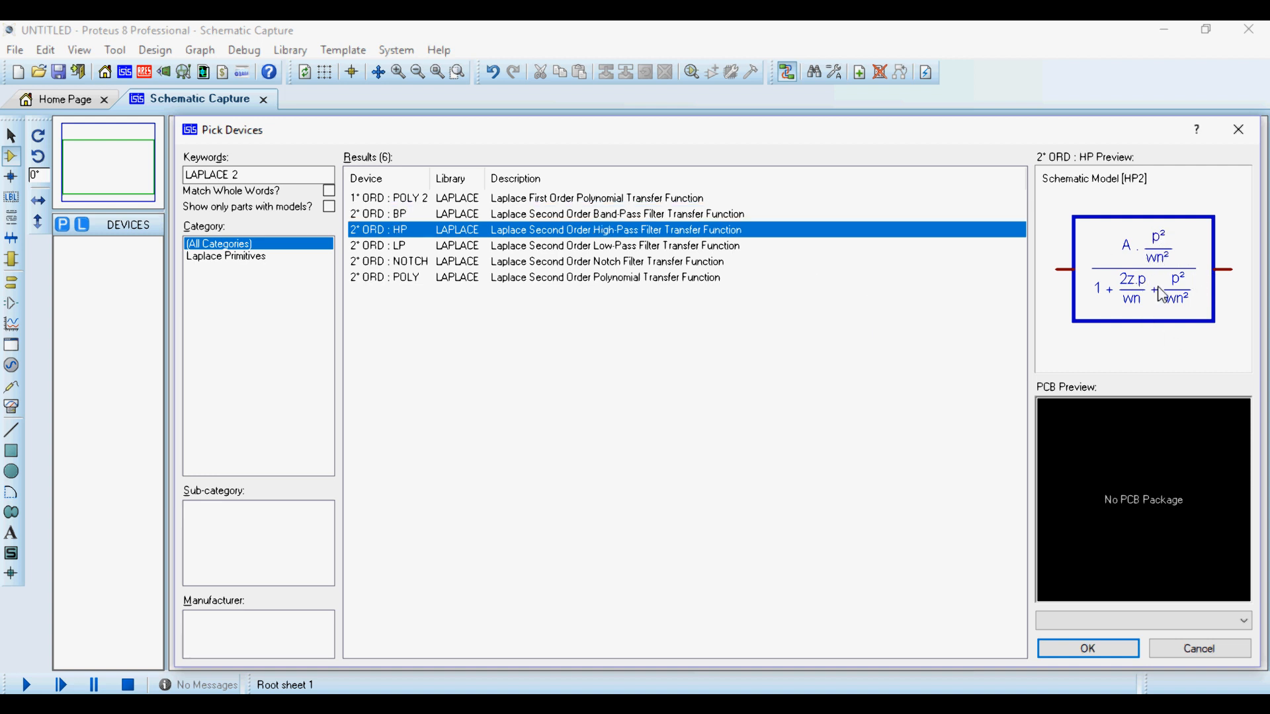
key("Down")
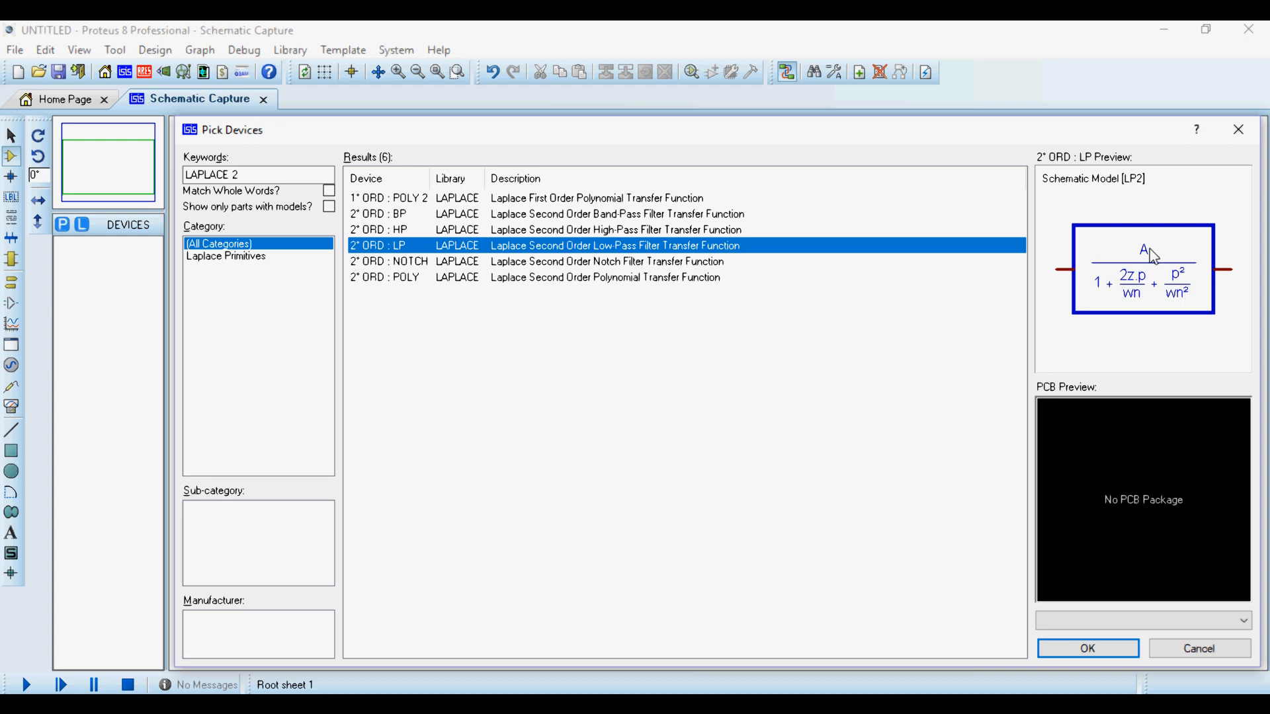
key("Down")
key("Down")
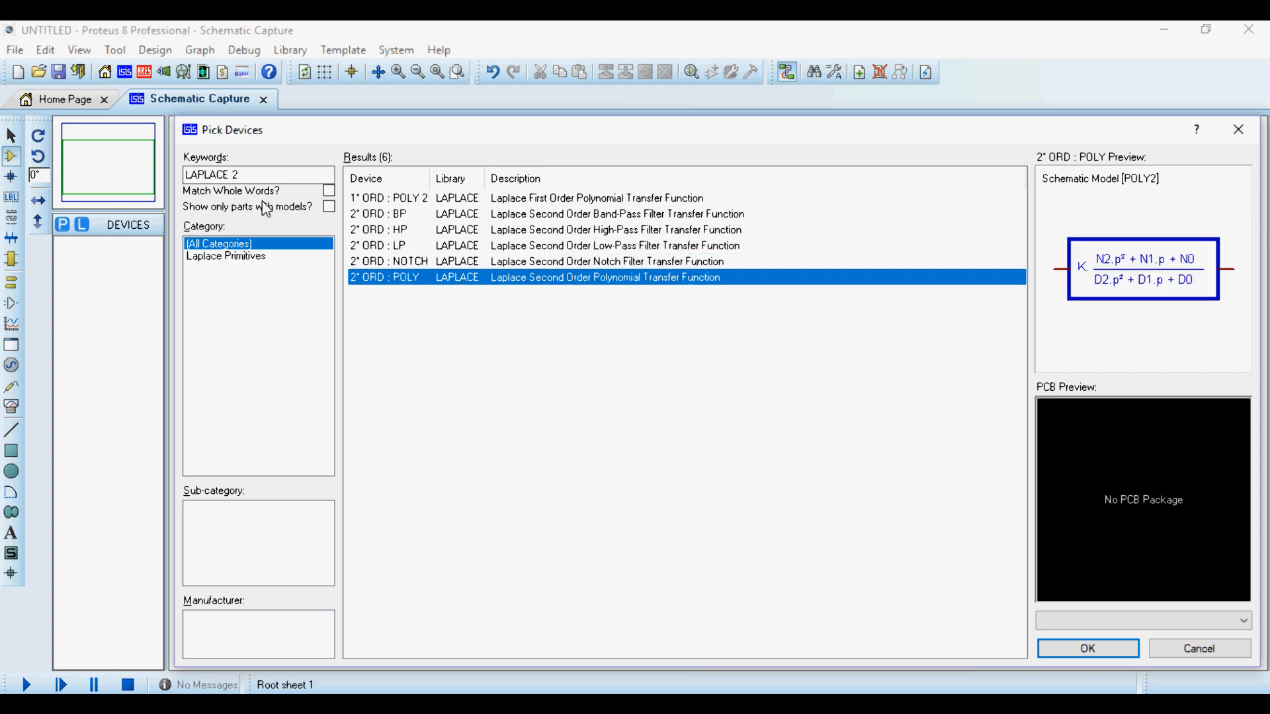
- Search the devices for LAPLACE add and LAPLACE sub, and preview the addition and subtraction operators
left_click(261, 176)
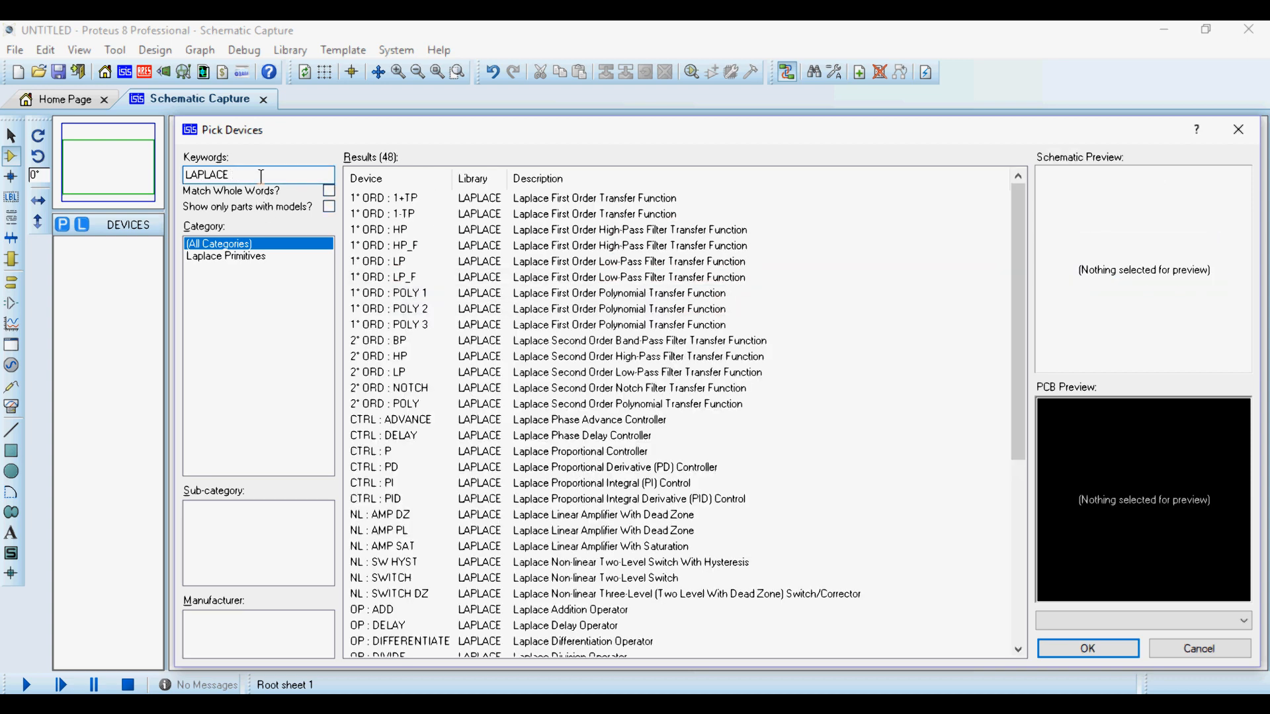
type("add")
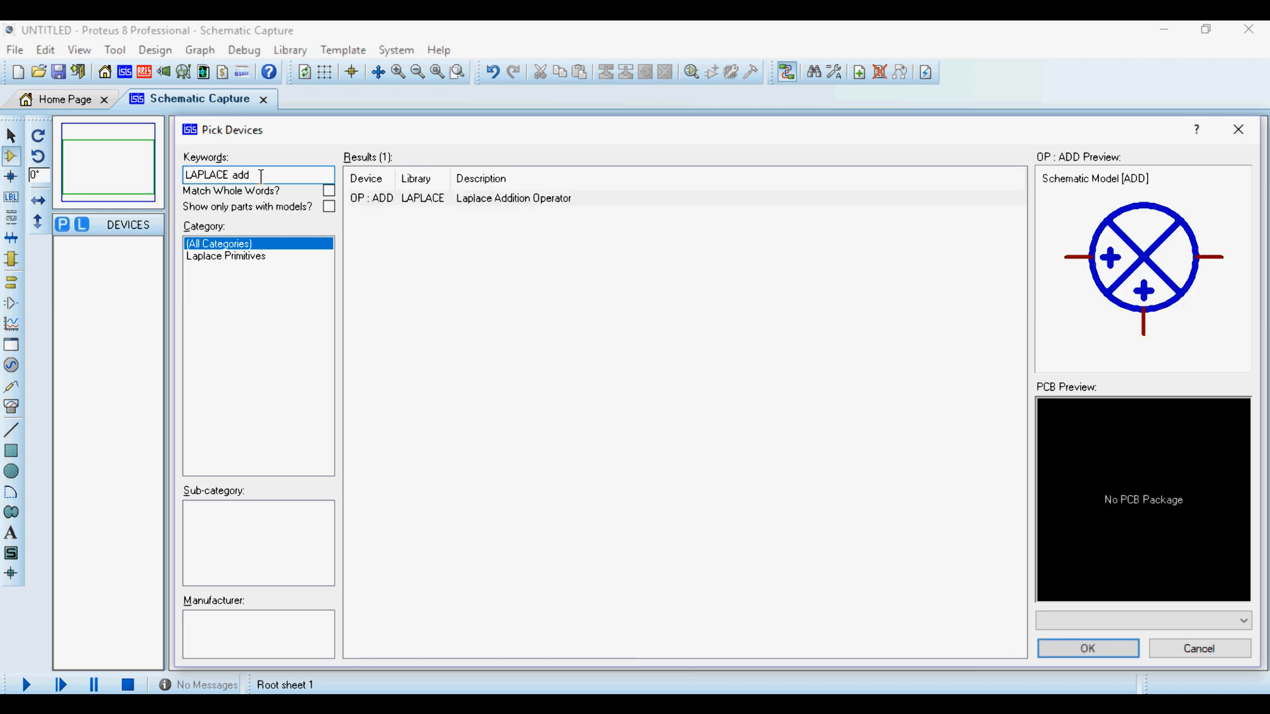
left_click(421, 200)
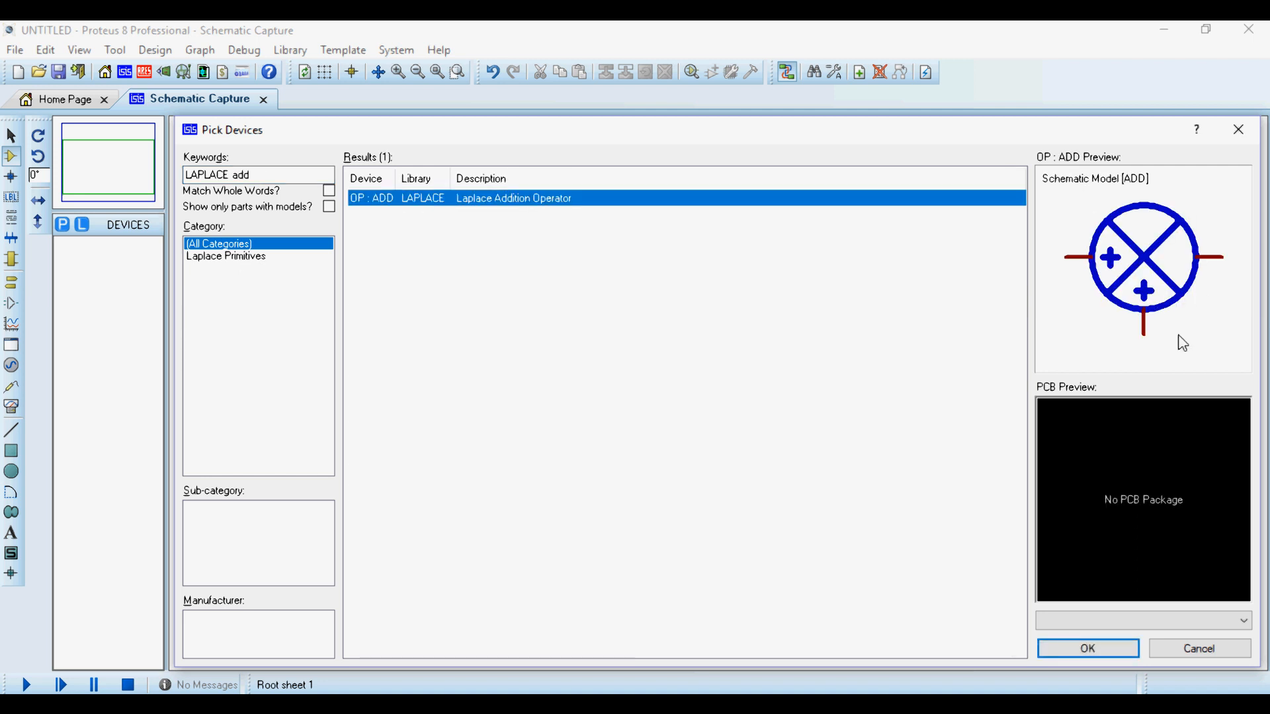
left_click(278, 175)
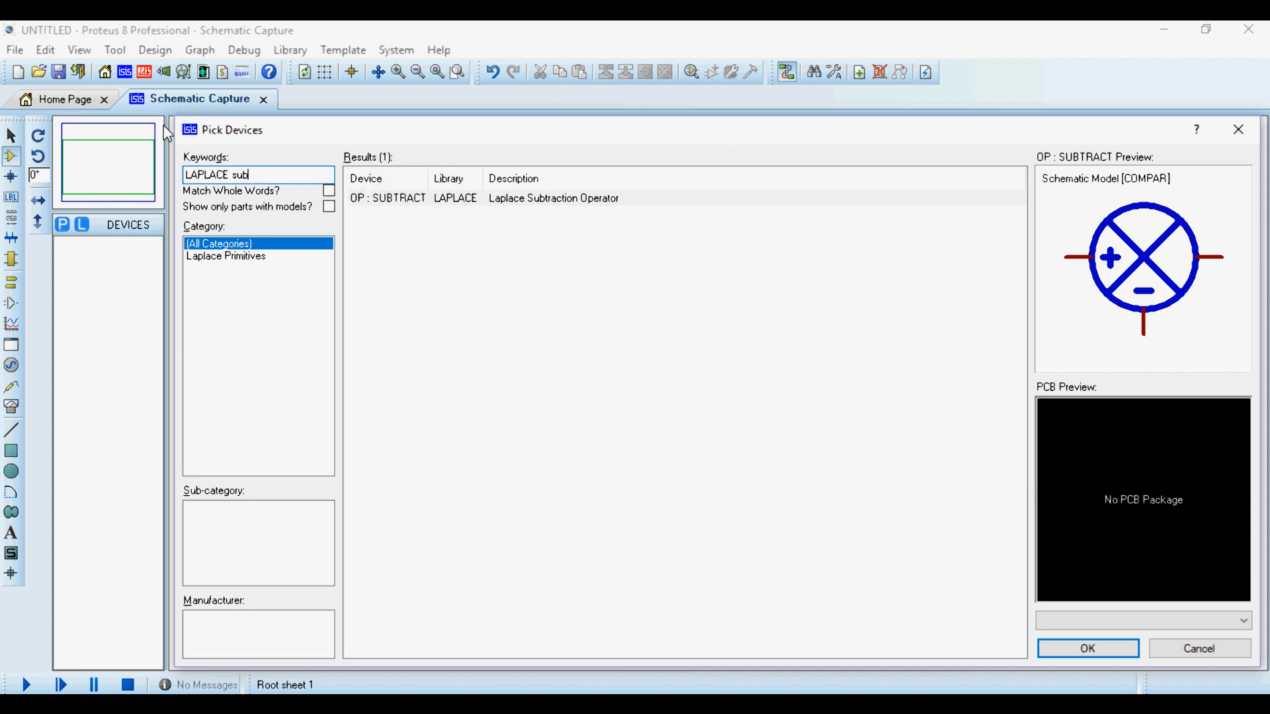
left_click_drag(254, 178, 170, 178)
- Search for LAPLACE 2 and add the second-order low-pass filter 2° ORD : LP to the device list
left_click(267, 178)
key("BackSpace")
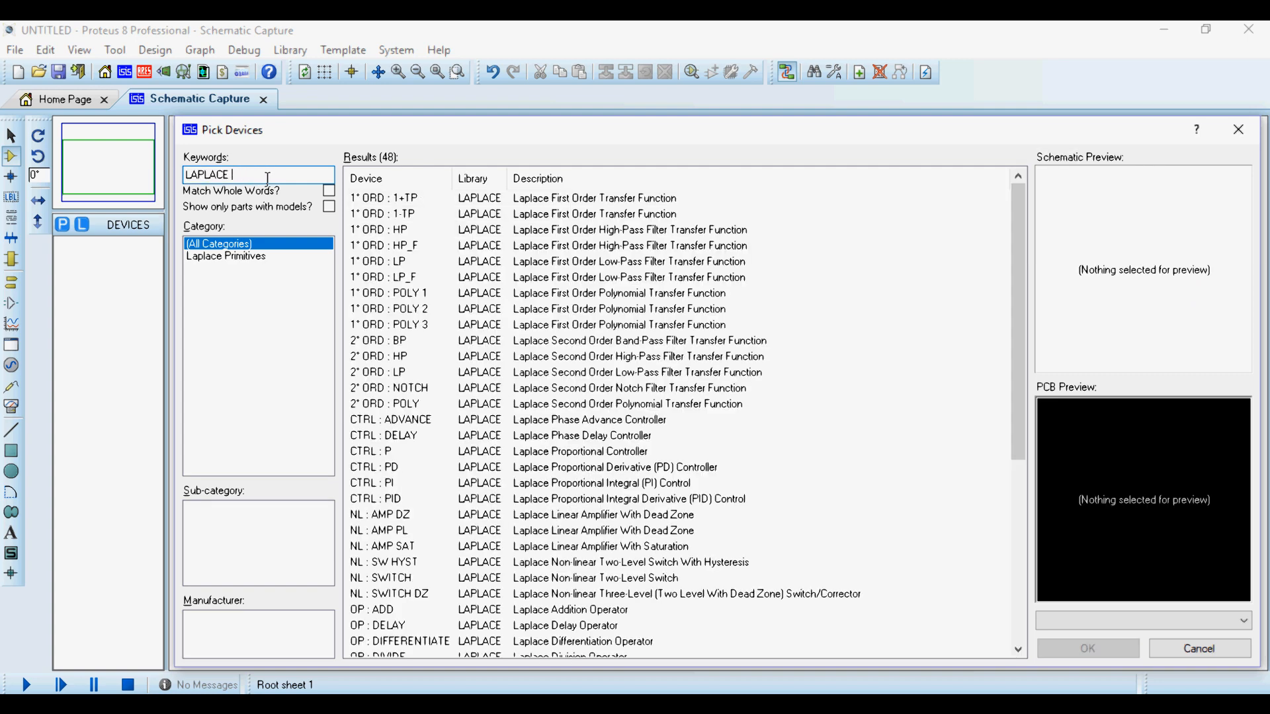
left_click(618, 218)
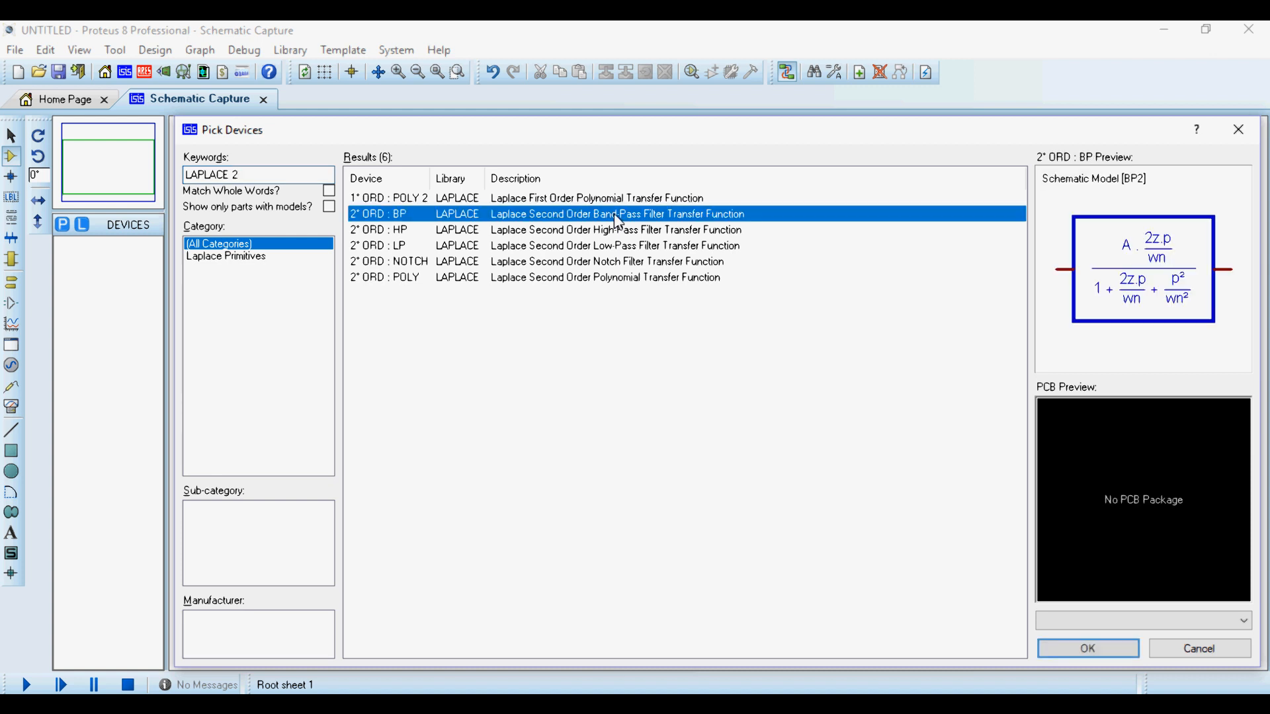
key("Down")
key("Down")
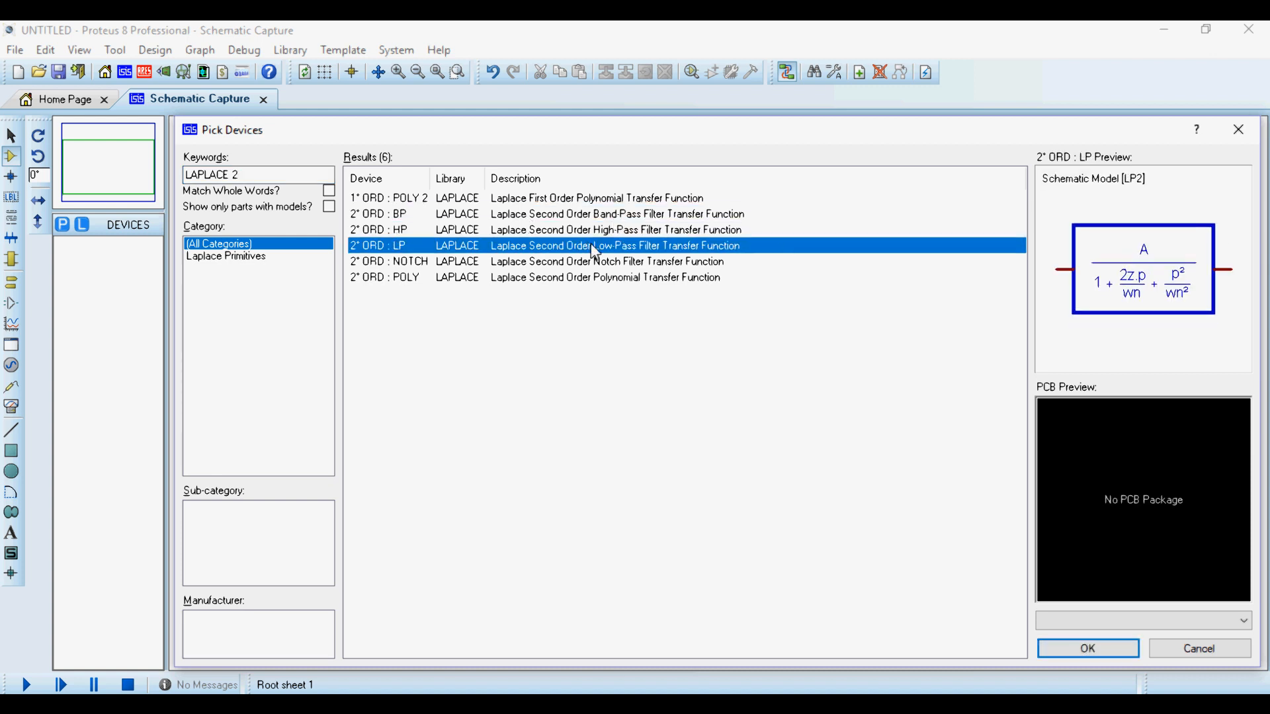
double_click(595, 253)
- Search for LAPLACE sub, add OP : SUBTRACT to the device list, and close the device picker
left_click(325, 174)
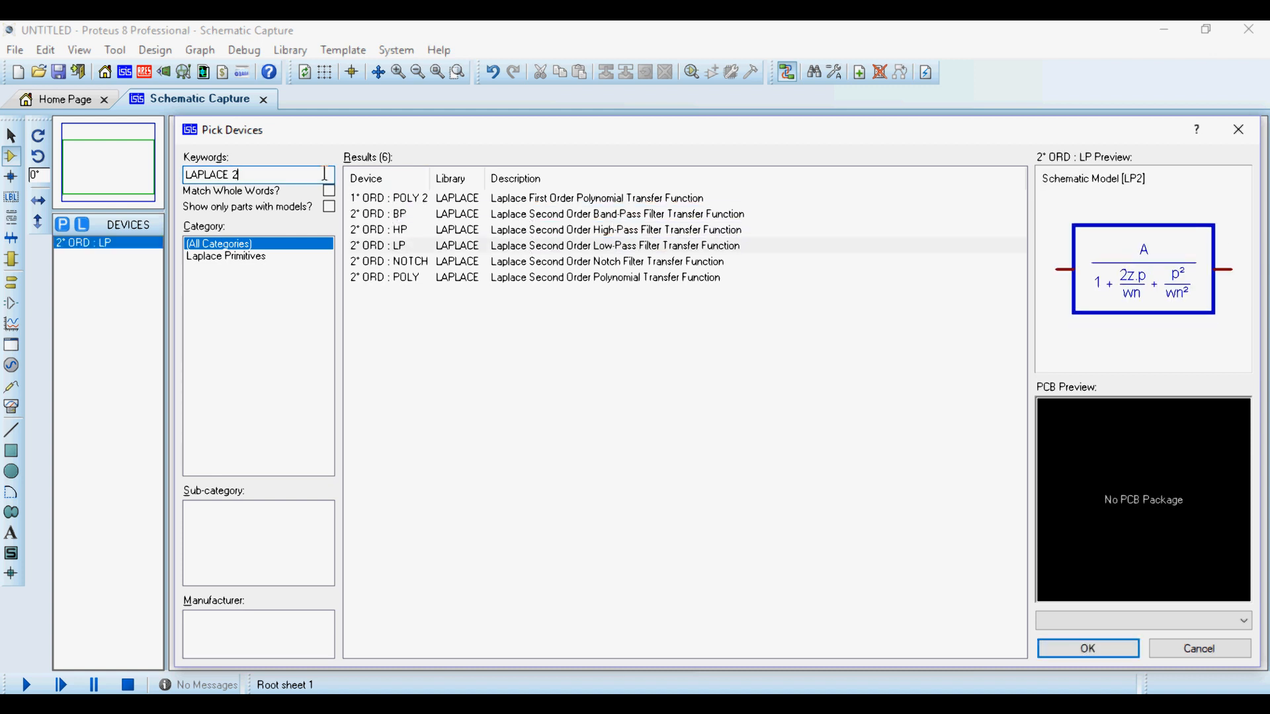
type("sub")
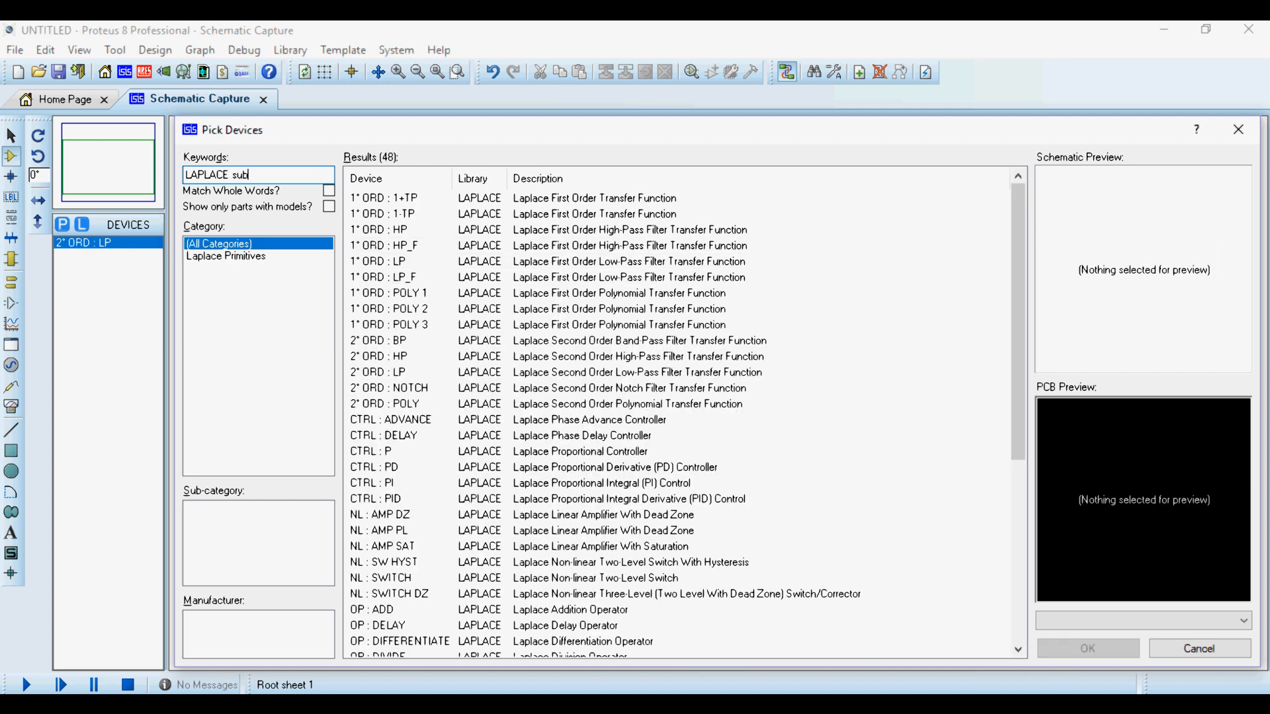
double_click(596, 200)
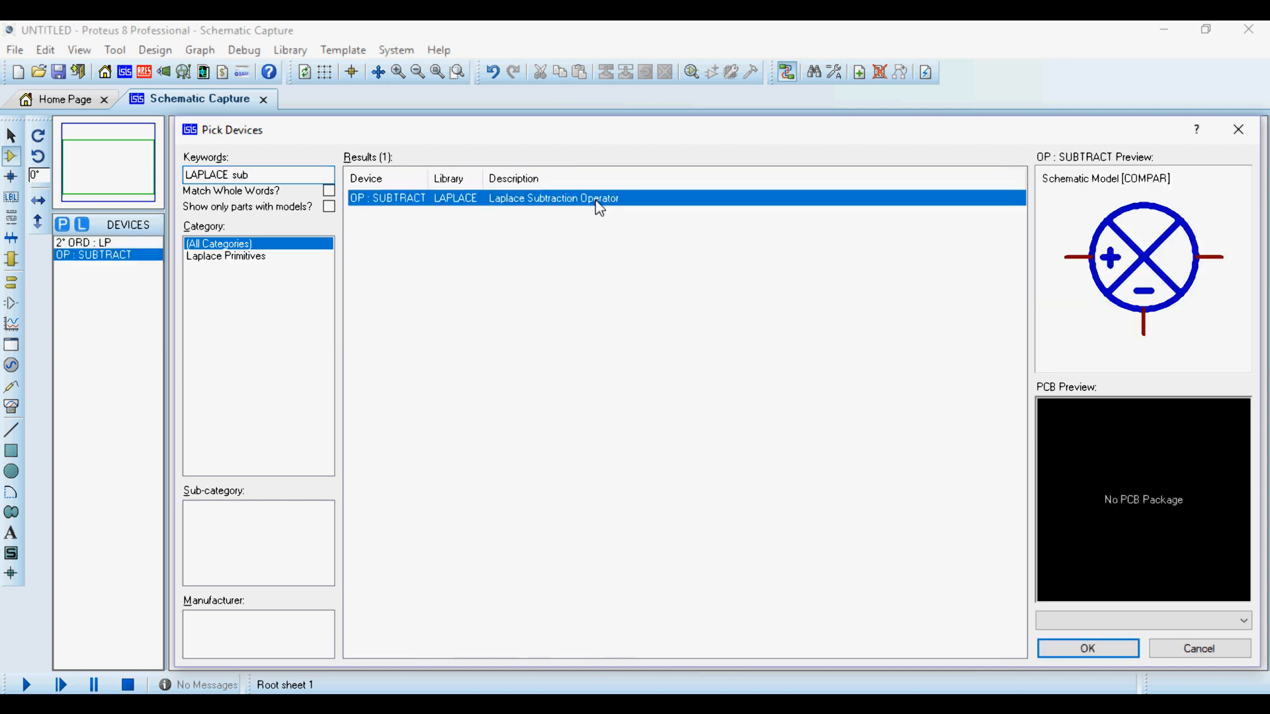
left_click(1236, 131)
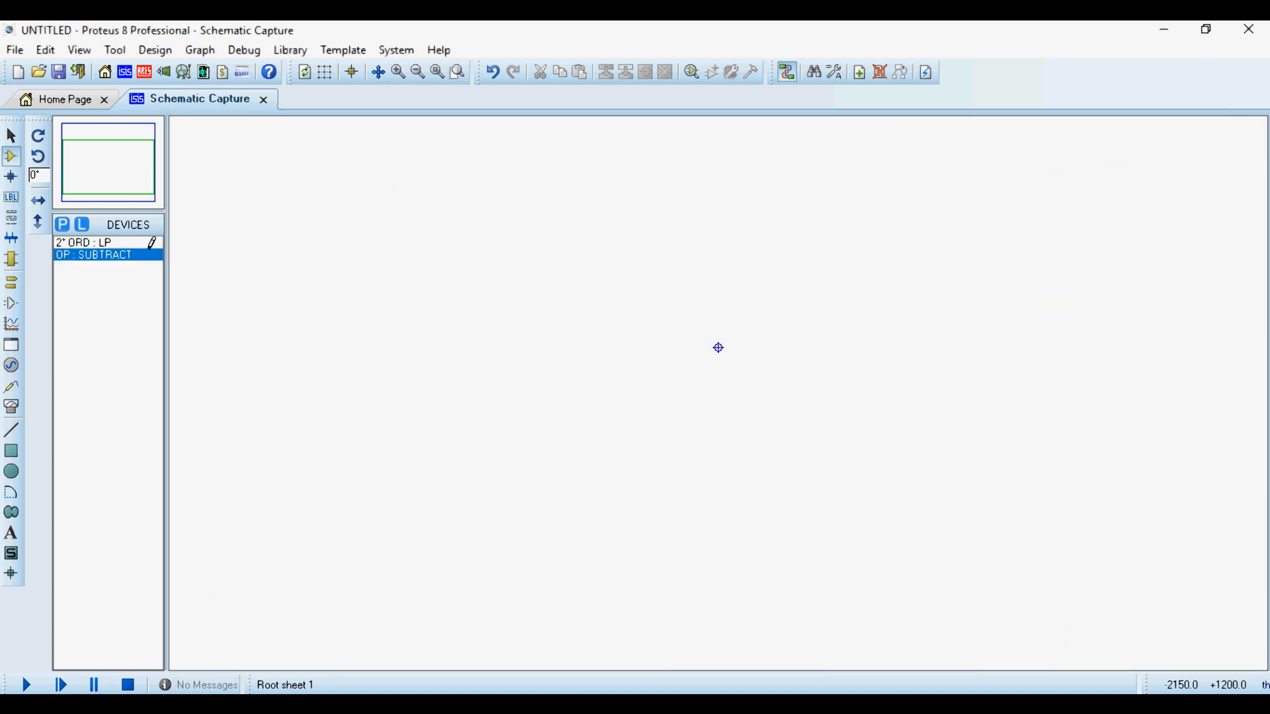
- Place the 2° ORD : LP block on the schematic sheet, up and left of the sheet origin
left_click(111, 257)
left_click(93, 243)
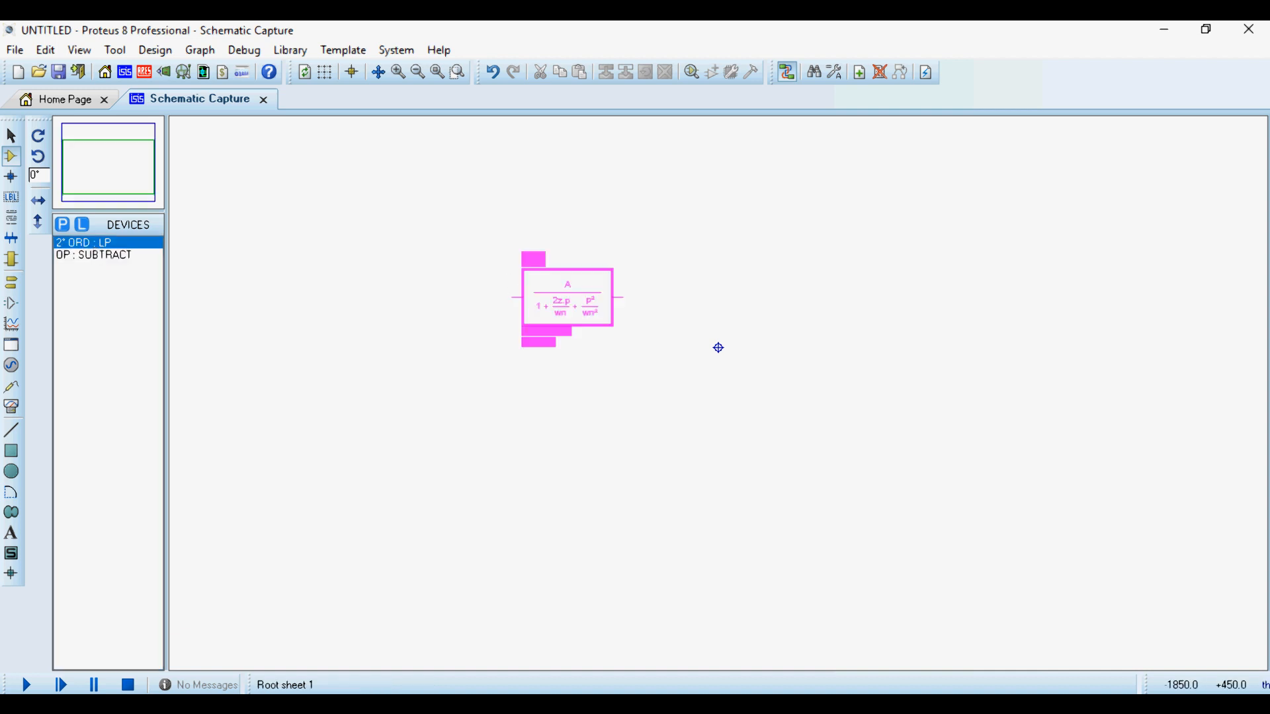
left_click(529, 303)
scroll(575, 303, "up", 2)
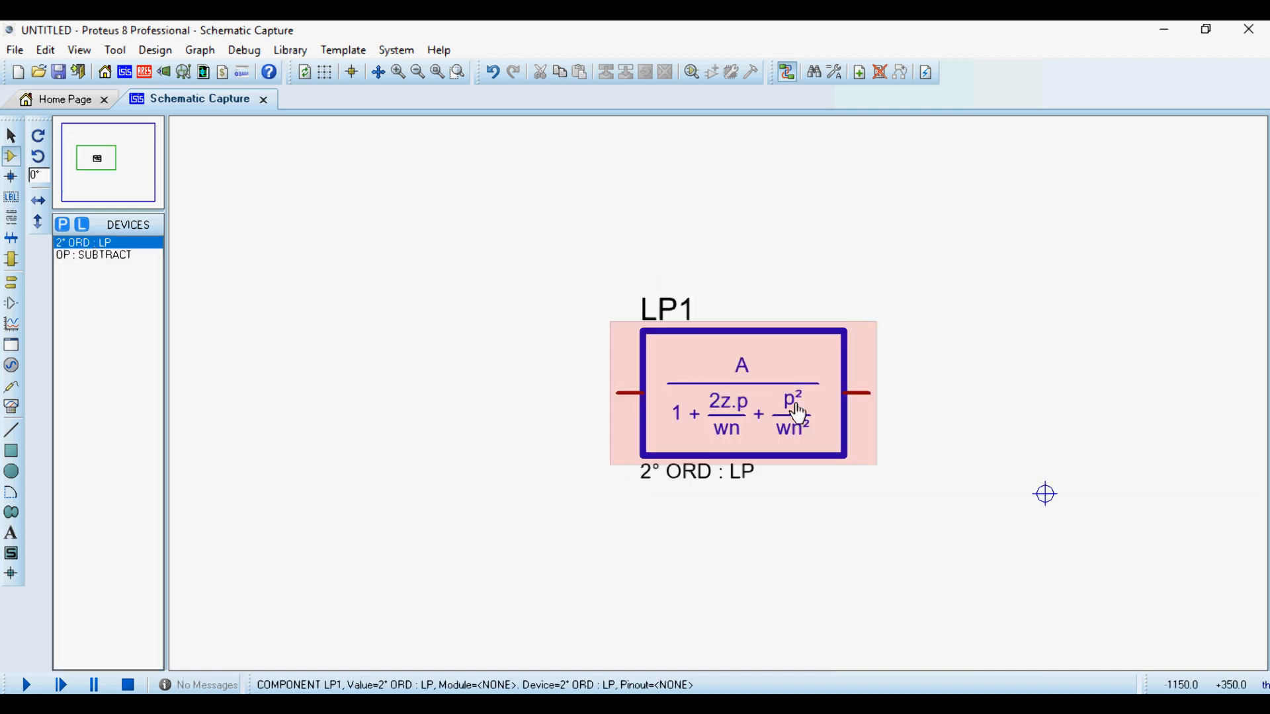
scroll(800, 426, "up", 1)
scroll(714, 394, "down", 1)
scroll(712, 401, "down", 1)
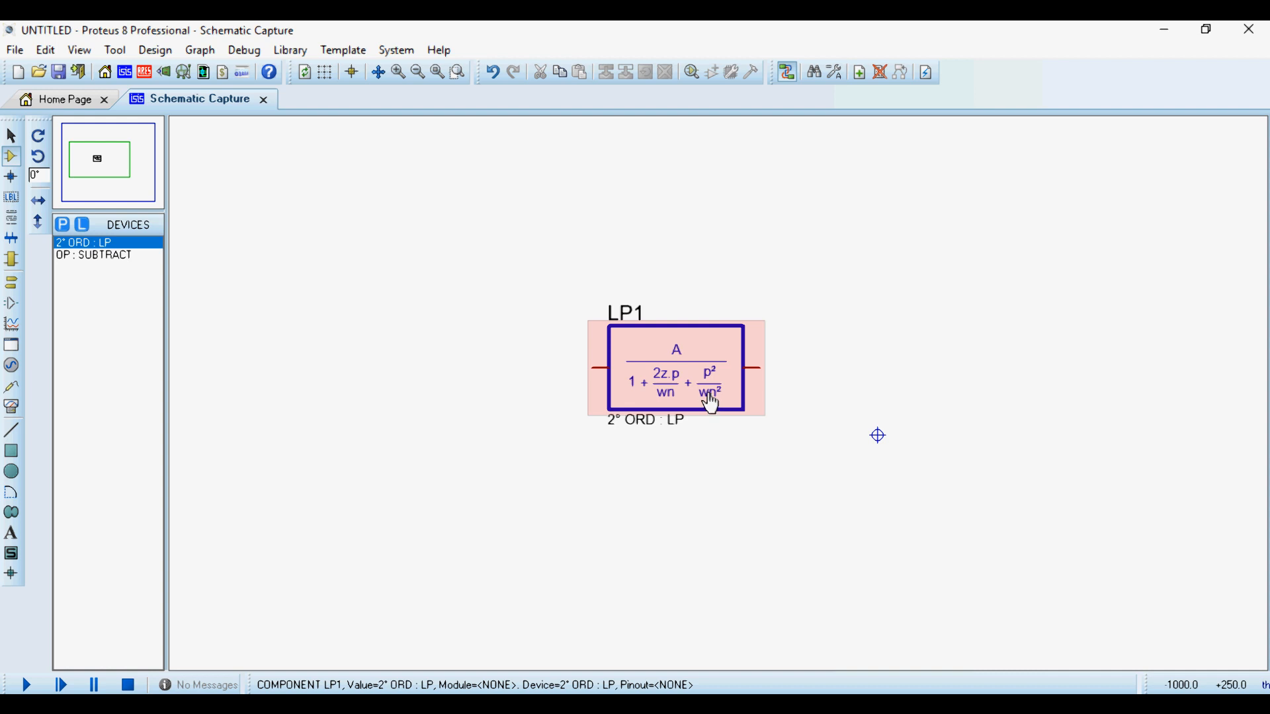
- Place the OP : SUBTRACT operator left of the low-pass block, level with its input pin
left_click(79, 256)
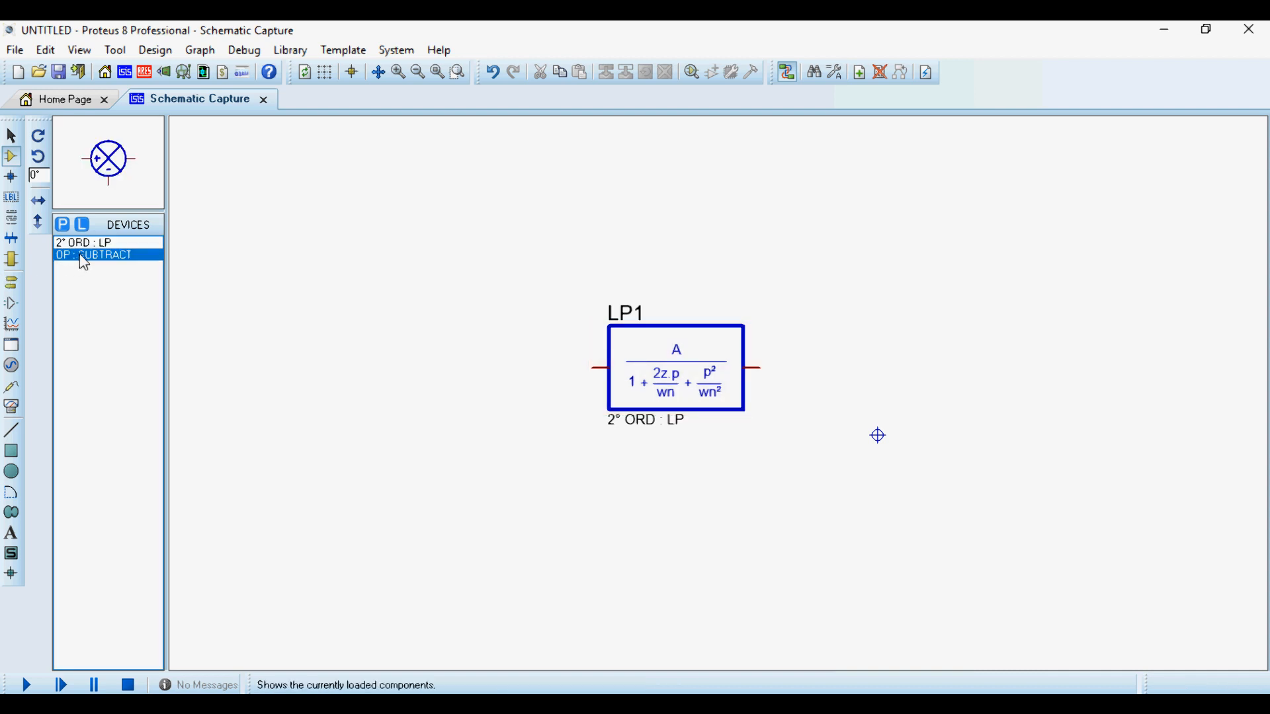
left_click(487, 397)
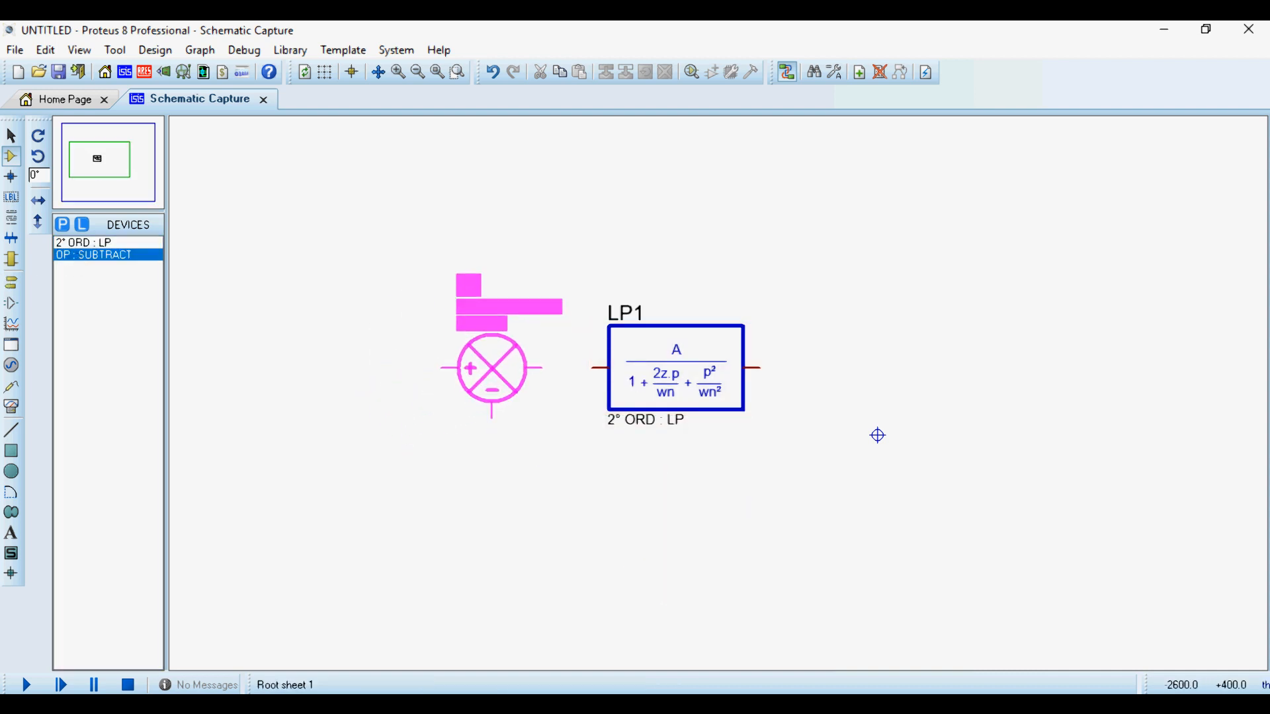
left_click(489, 387)
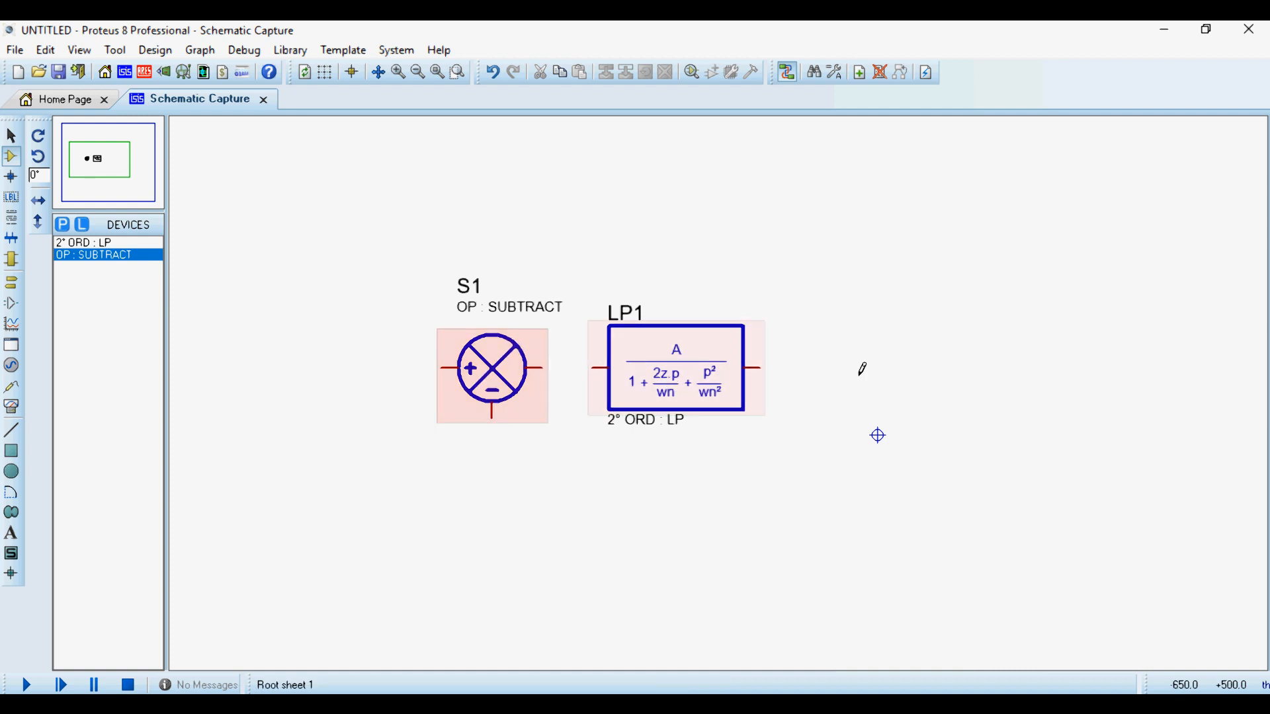
scroll(719, 402, "up", 3)
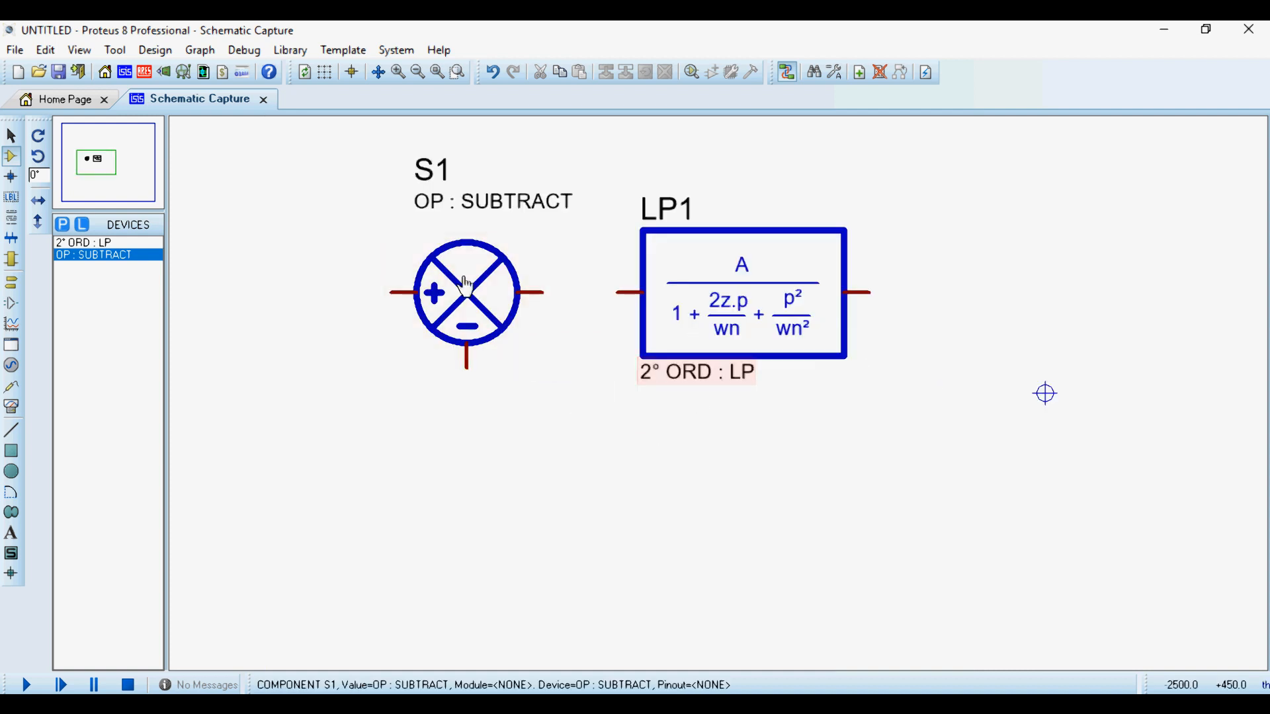
- Move the OP : SUBTRACT operator below the low-pass block
left_click(466, 286)
left_click_drag(466, 285, 719, 537)
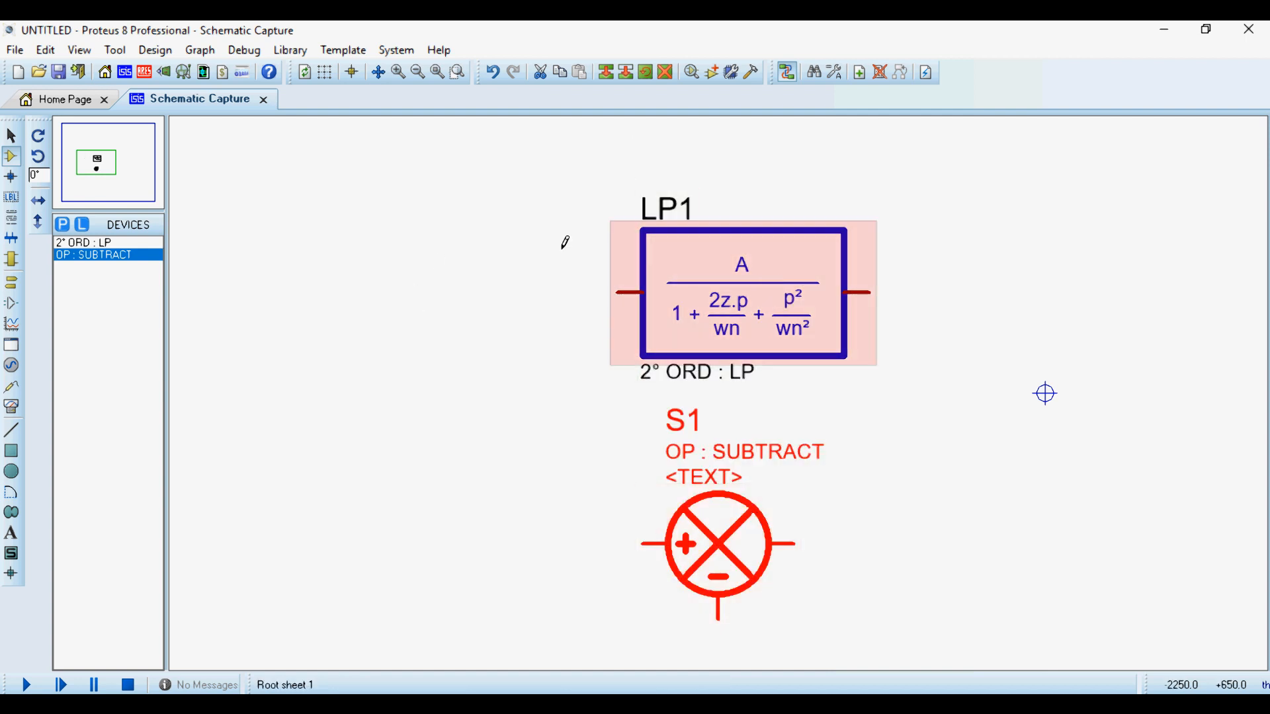
- Wire a DC generator to the low-pass block's input and a voltage probe to its output
left_click(11, 303)
left_click(11, 323)
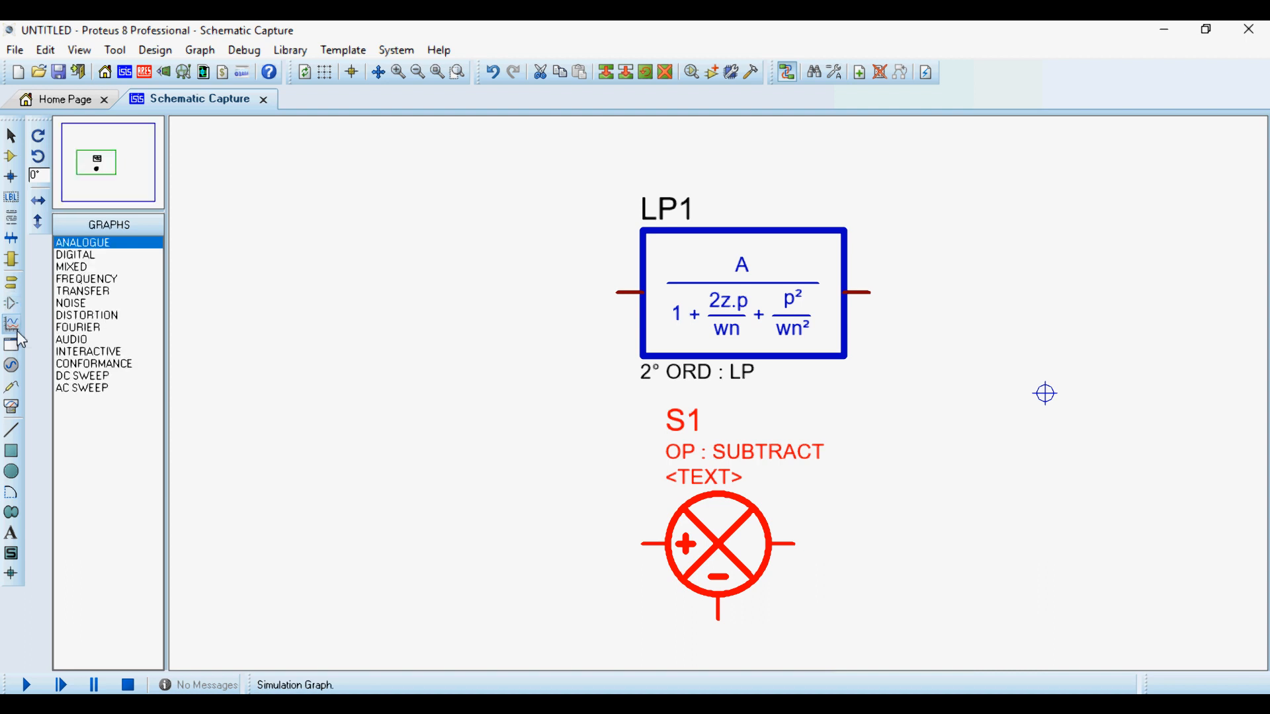
left_click(11, 365)
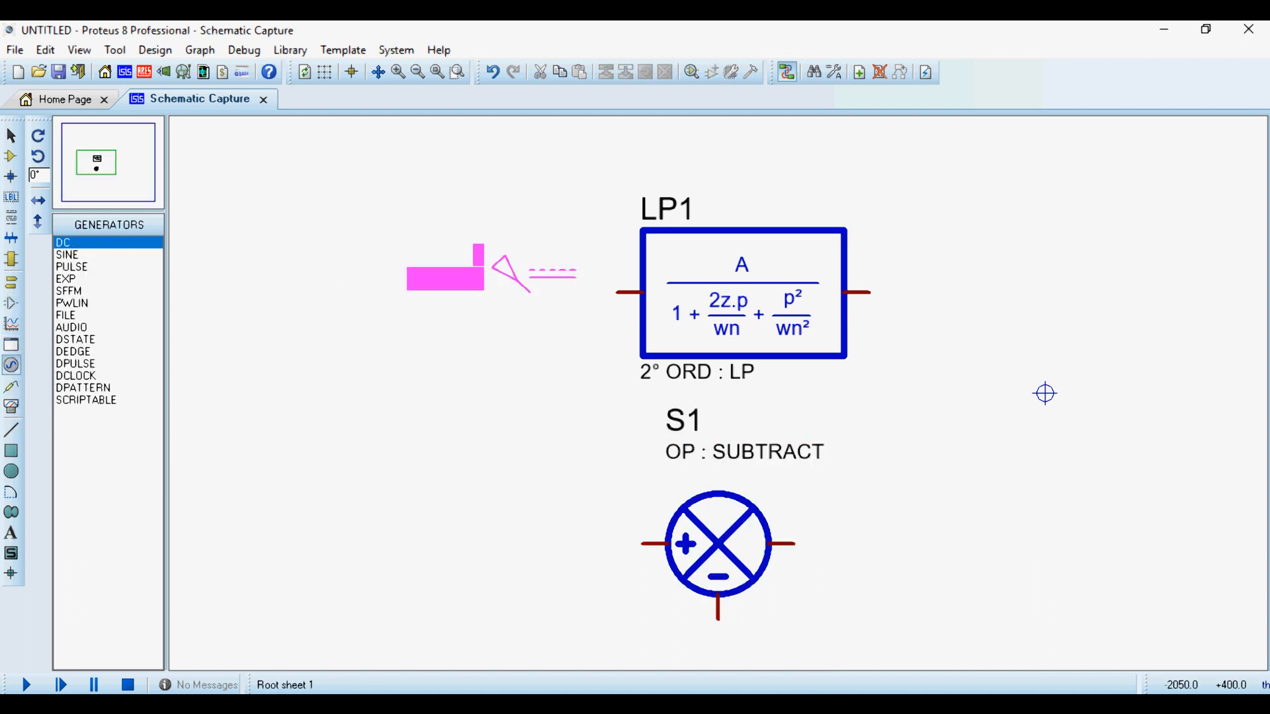
left_click(541, 292)
left_click(542, 291)
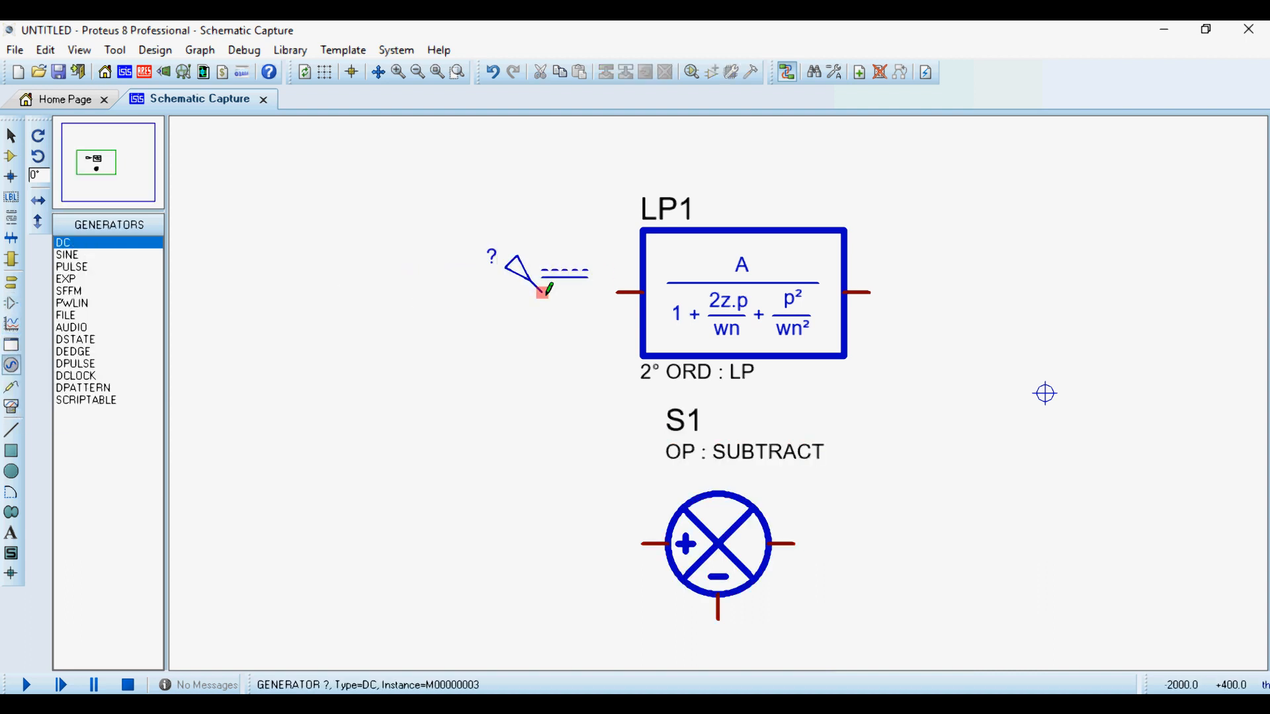
left_click(616, 292)
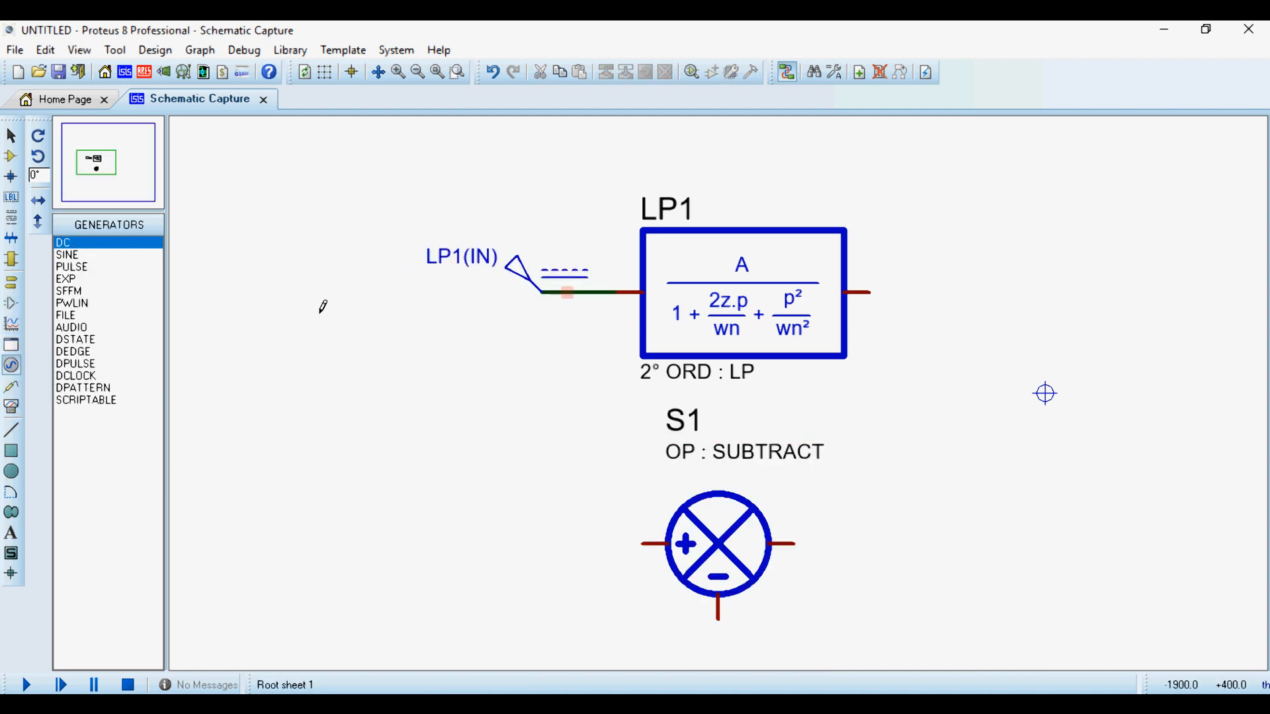
left_click(11, 387)
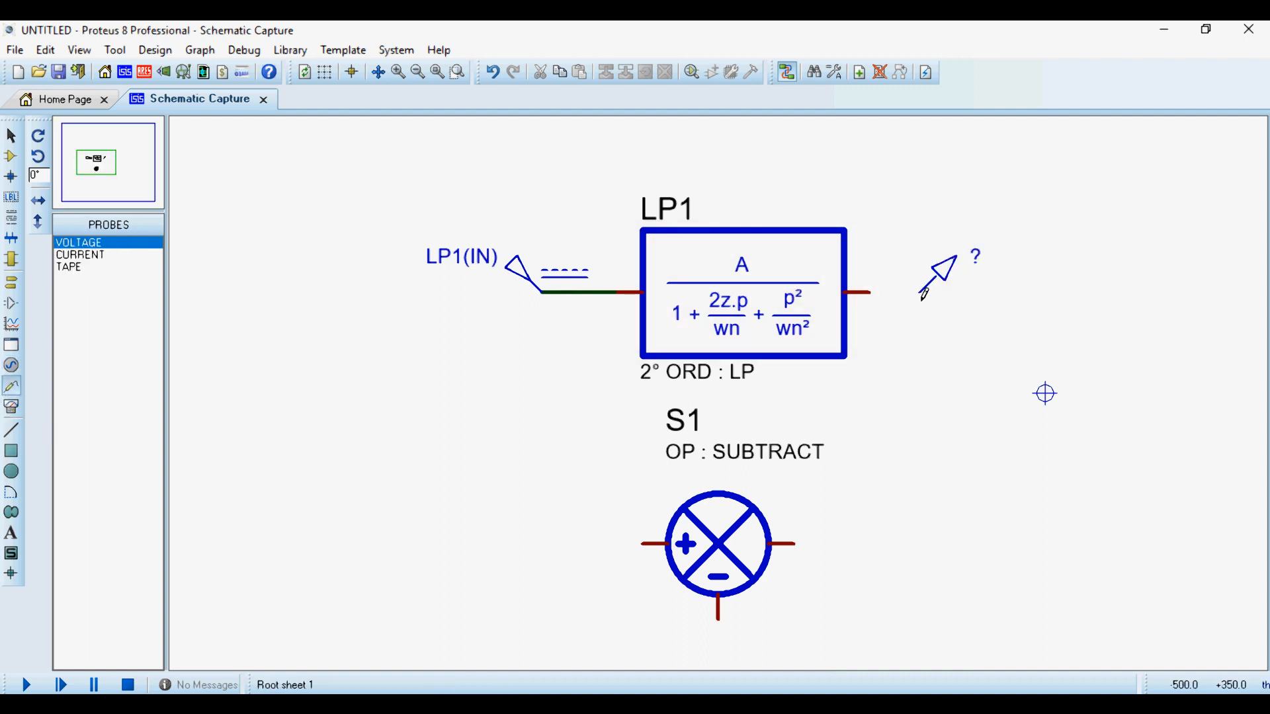
left_click(921, 291)
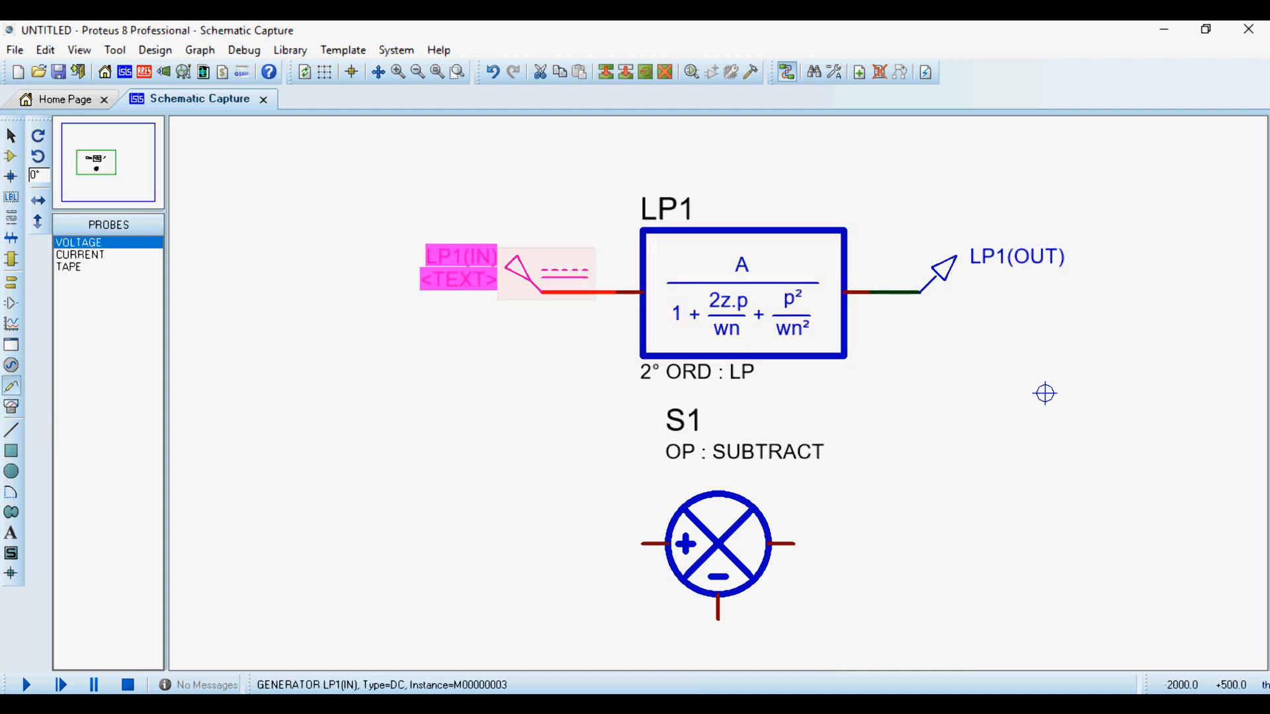
- Name the DC generator Vin and the voltage probe Vout
double_click(549, 279)
type("Vin")
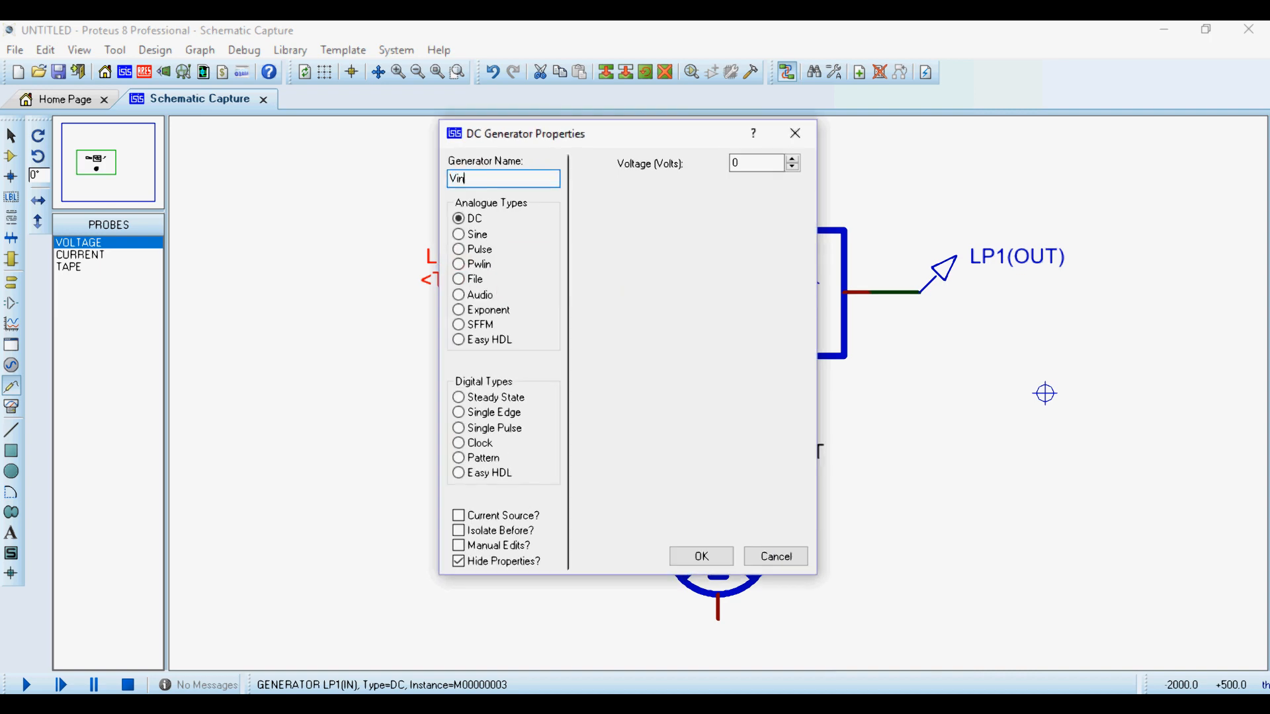
key("Return")
double_click(976, 260)
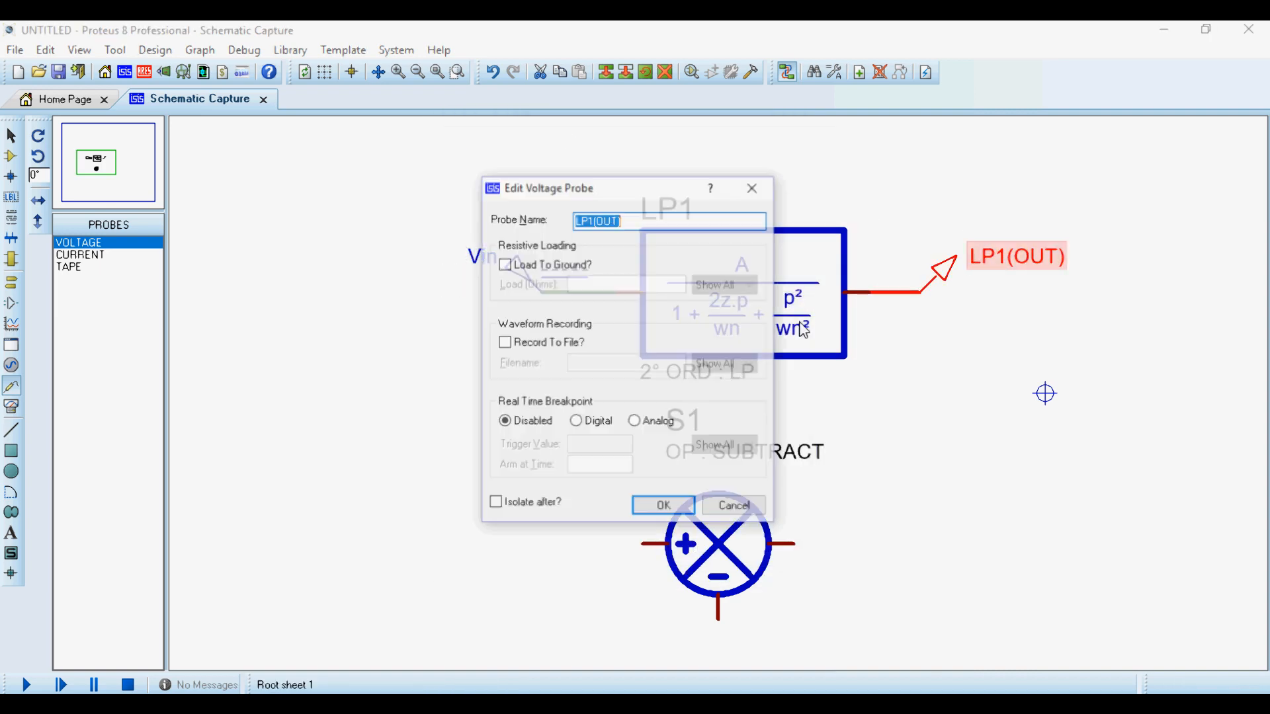
type("V")
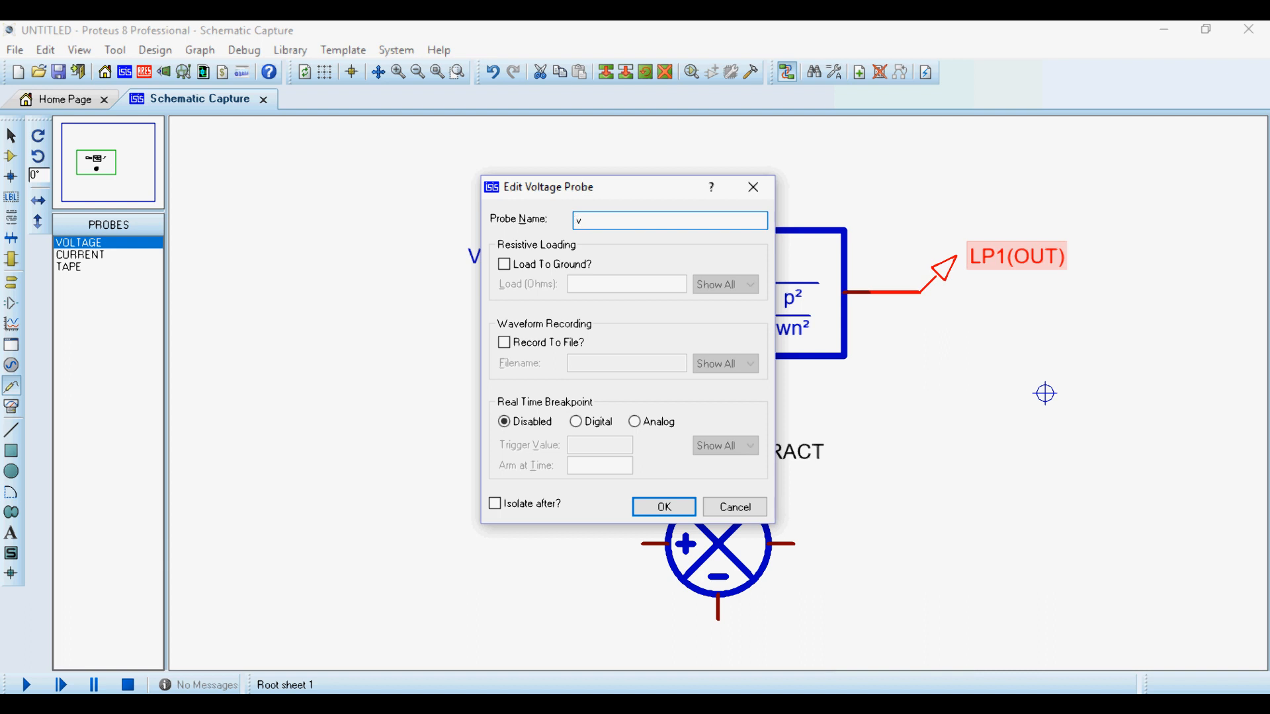
type("out")
key("Return")
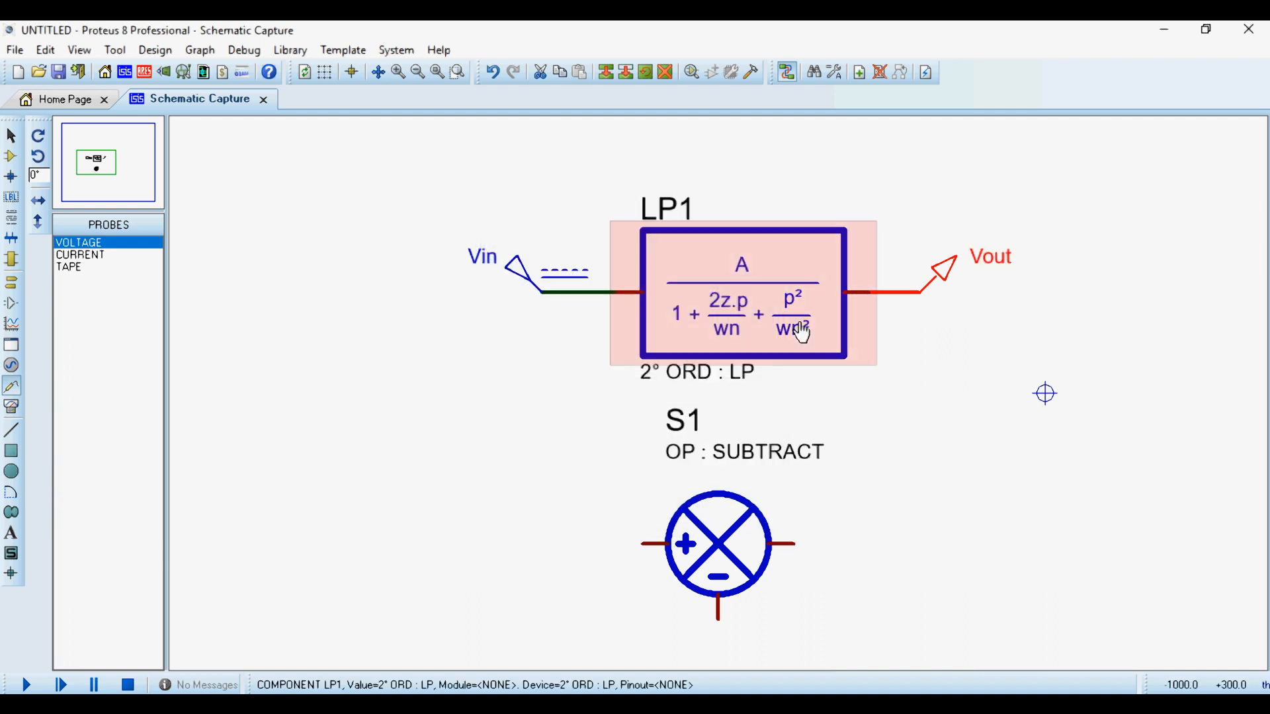
- Delete the OP : SUBTRACT operator from the schematic
right_click(737, 543)
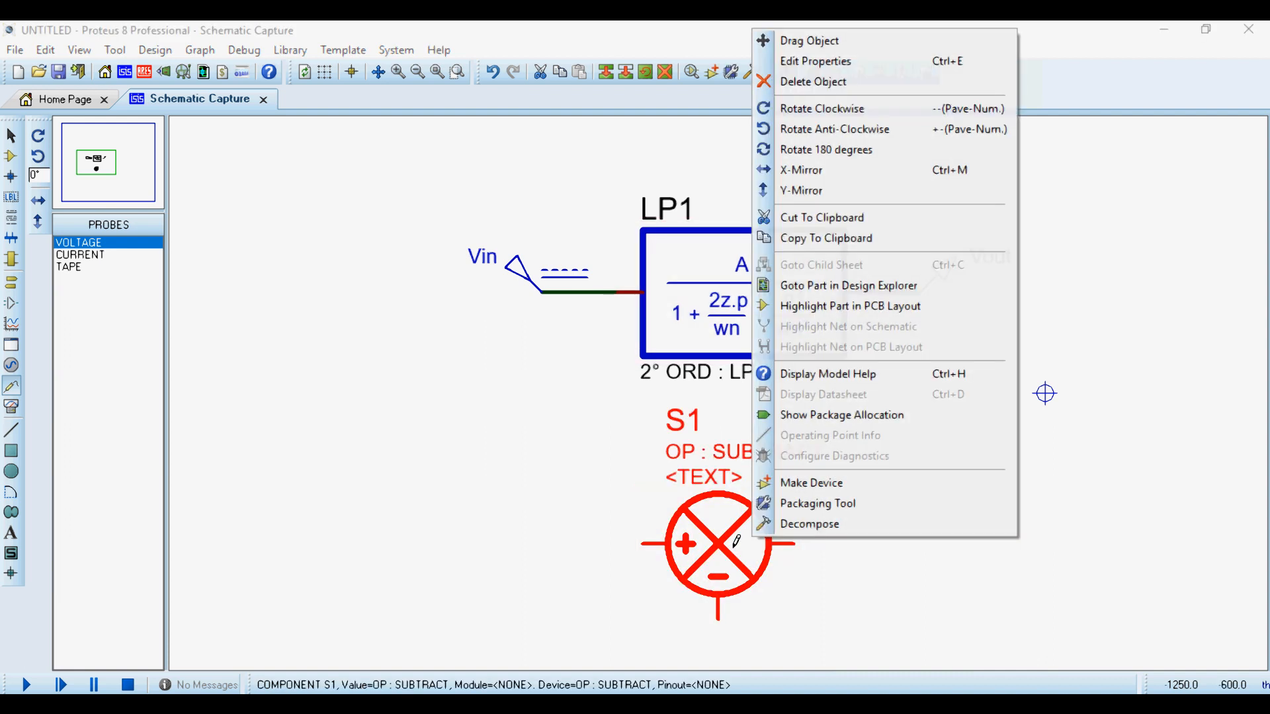
right_click(738, 542)
scroll(466, 330, "down", 1)
scroll(793, 350, "up", 1)
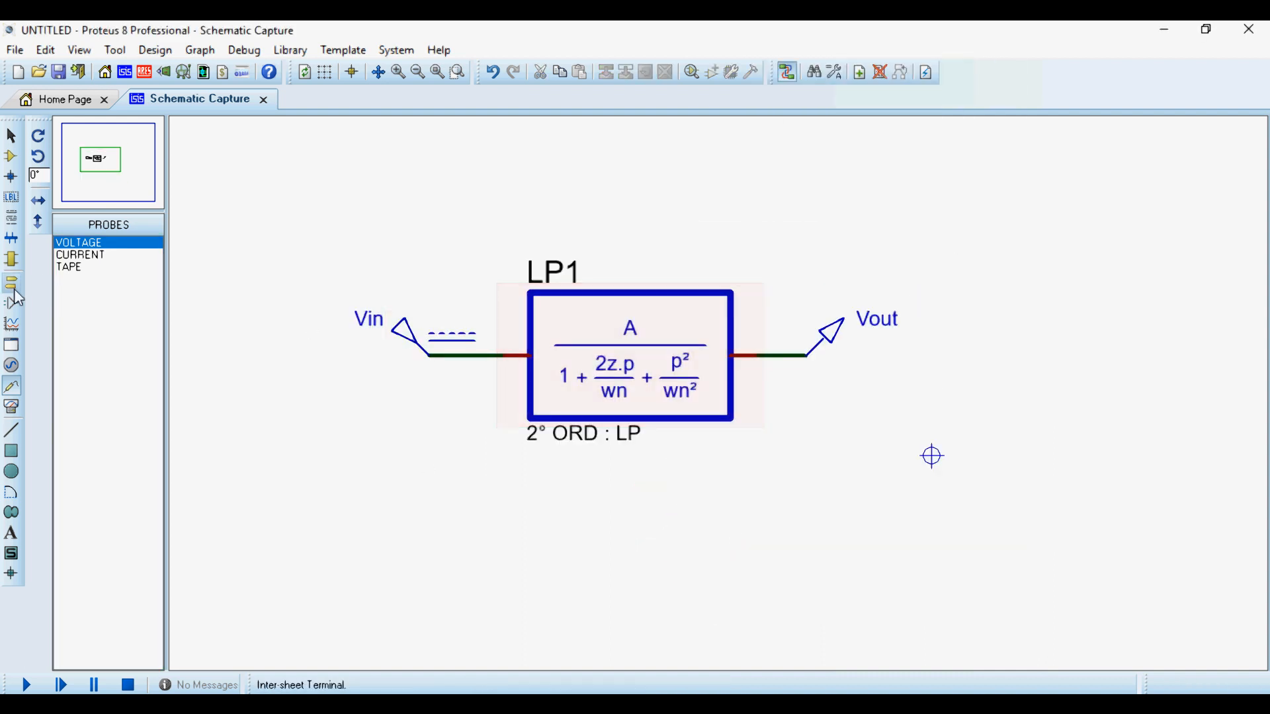
- Place a wide FREQUENCY simulation graph on the sheet directly beneath the low-pass block
left_click(12, 324)
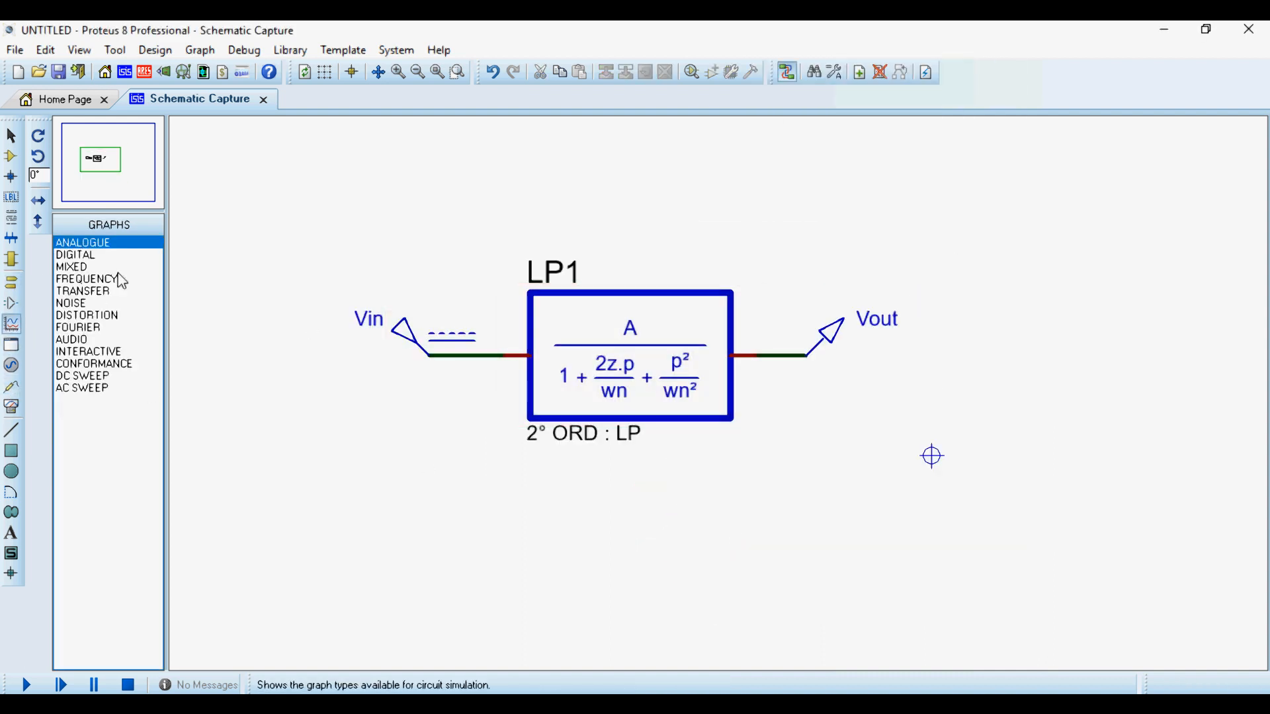
left_click(88, 281)
scroll(661, 374, "down", 1)
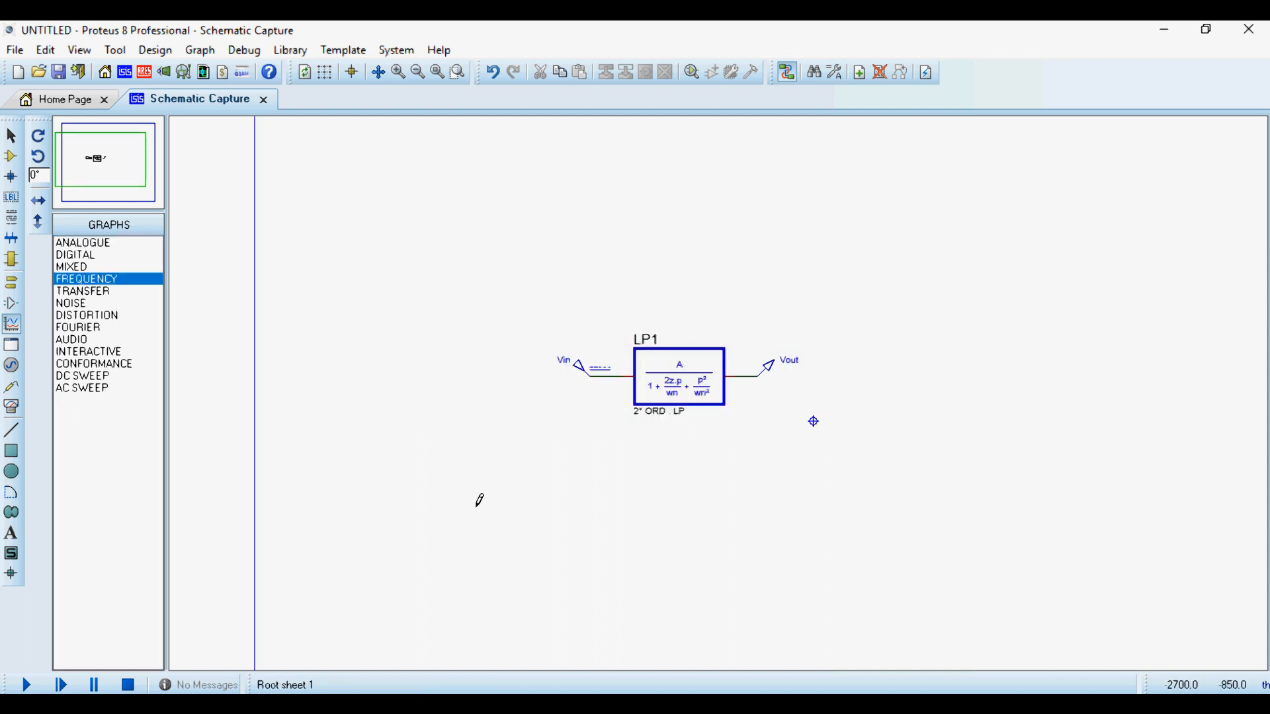
left_click_drag(499, 446, 893, 628)
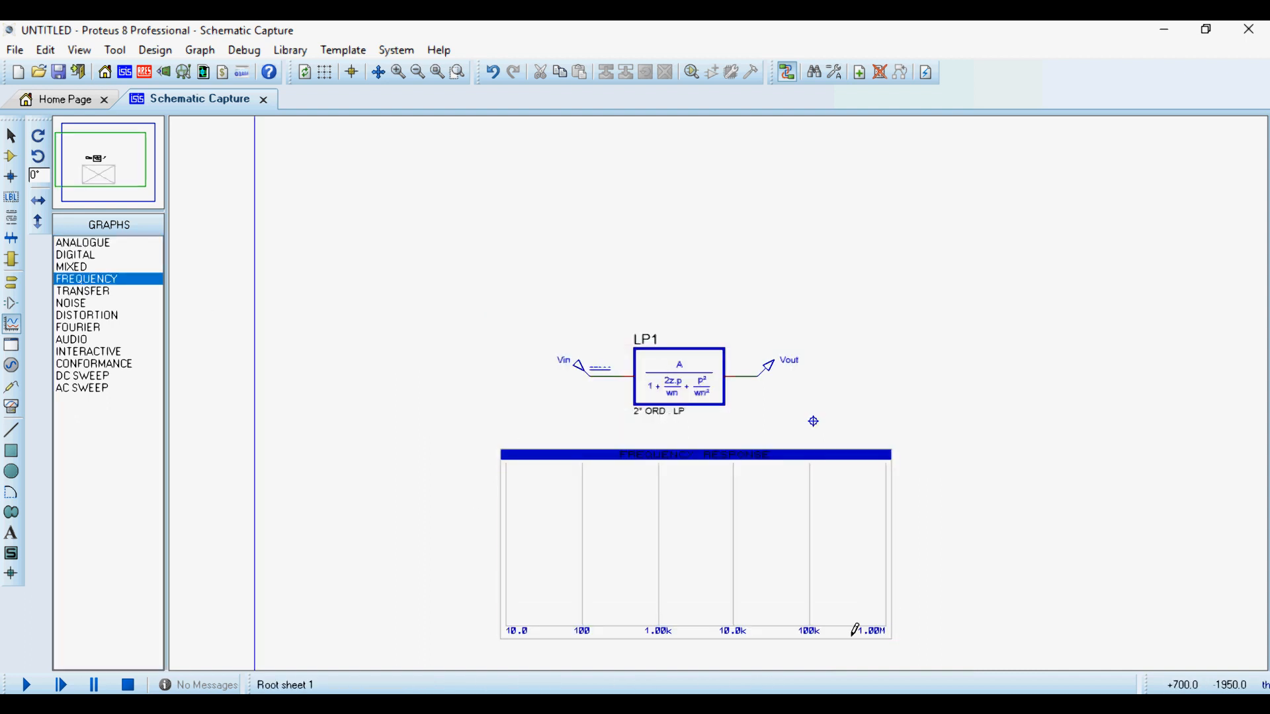
scroll(715, 396, "up", 1)
scroll(715, 395, "down", 1)
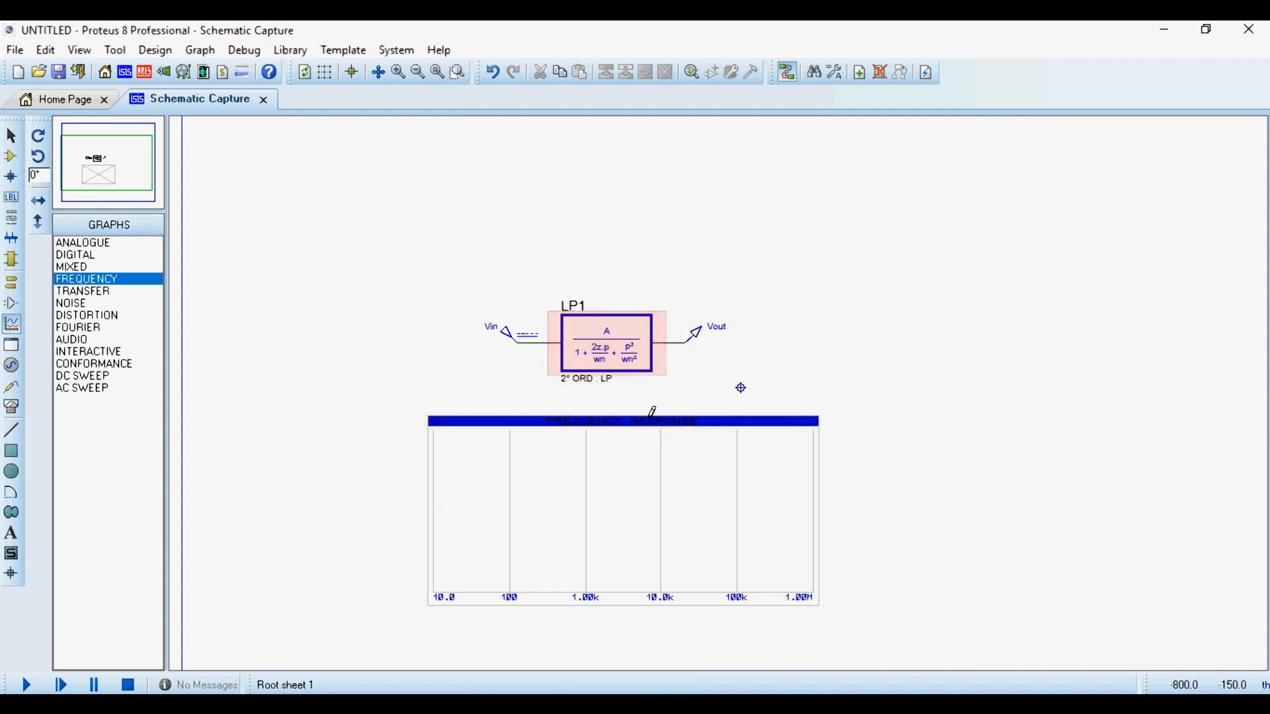
- Set the low-pass block's damping value to 1.0 and its normal frequency to 2*3.14*100
scroll(652, 414, "up", 1)
double_click(617, 205)
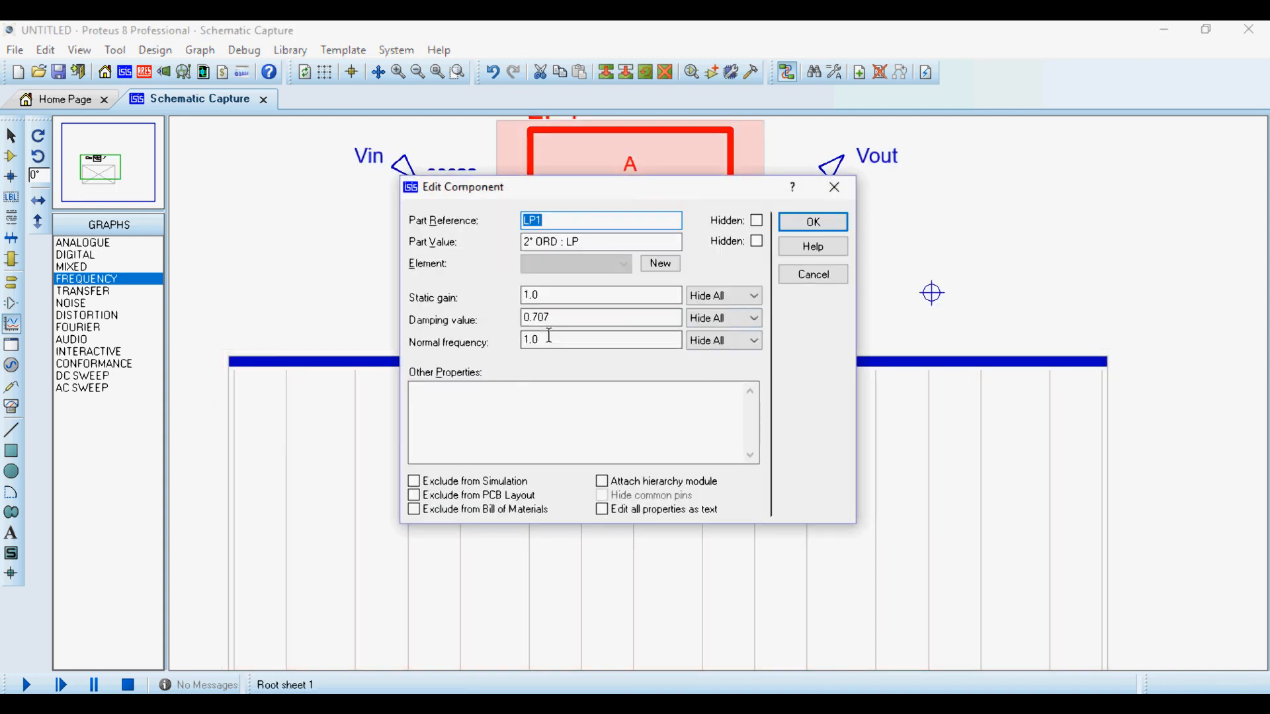
left_click_drag(548, 294, 519, 295)
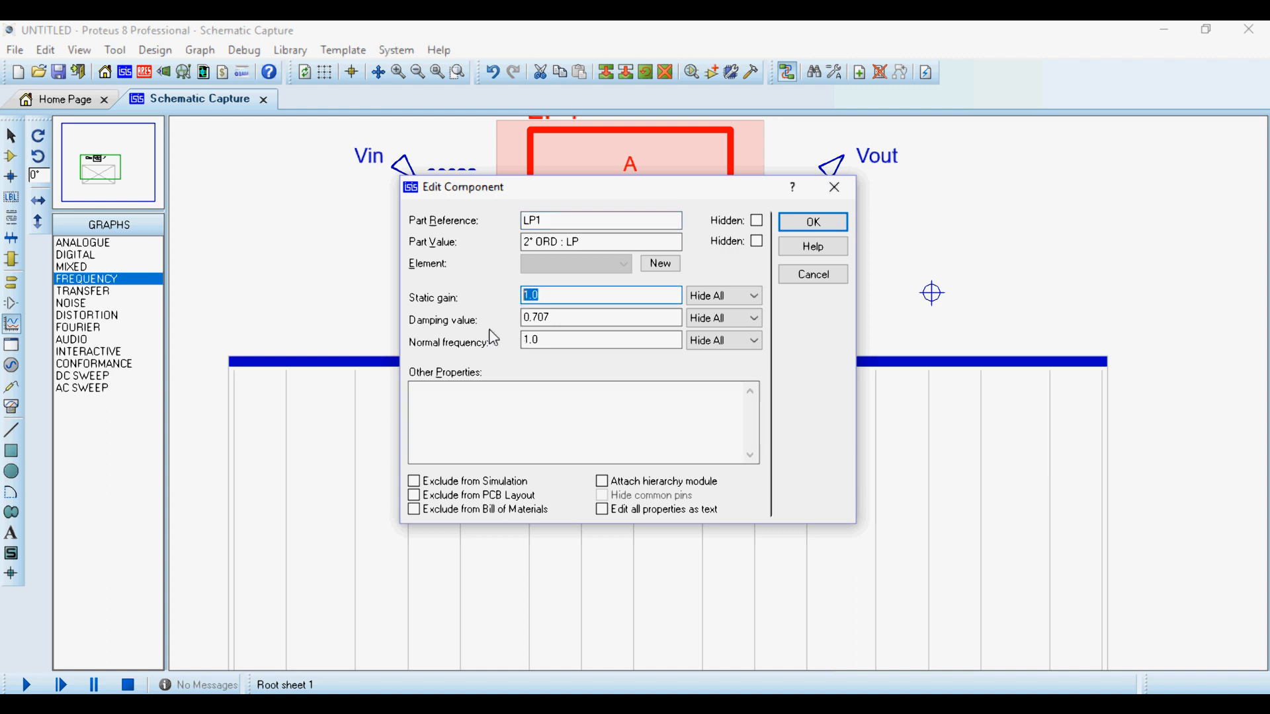
left_click_drag(634, 195, 959, 239)
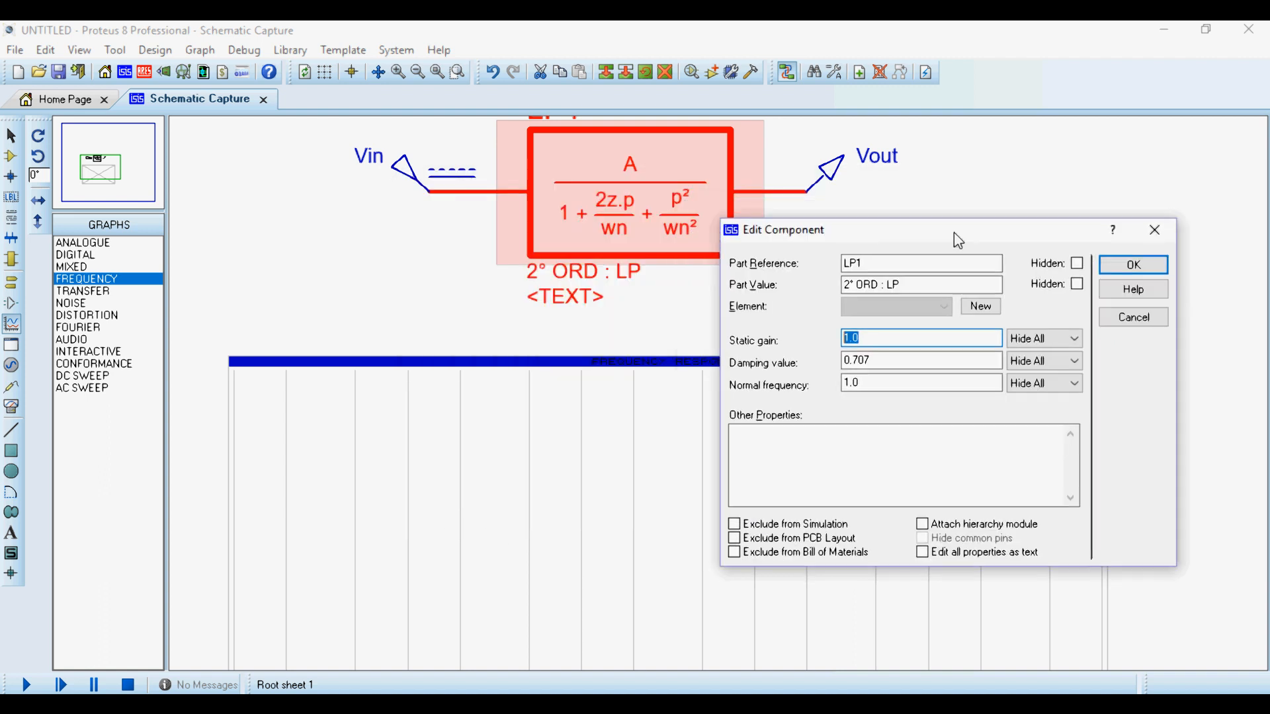
left_click(886, 364)
left_click_drag(886, 364, 829, 368)
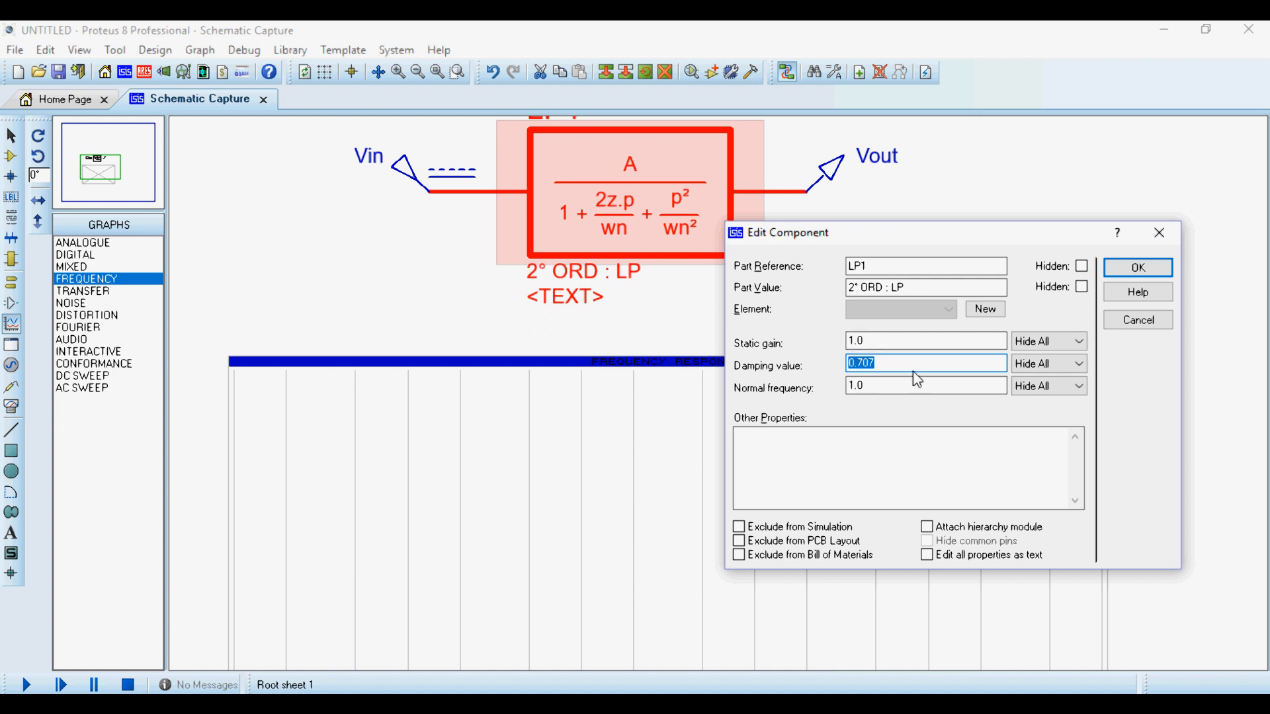
type("1")
left_click_drag(868, 386, 803, 402)
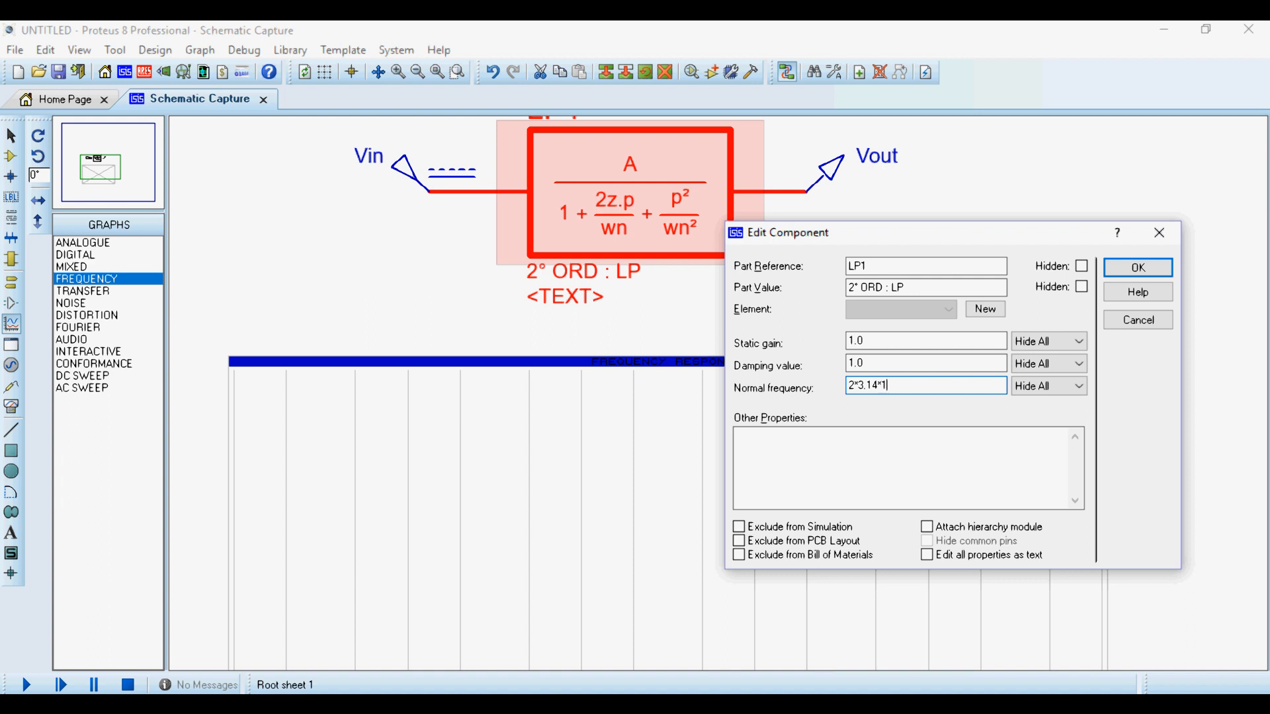
left_click(1136, 267)
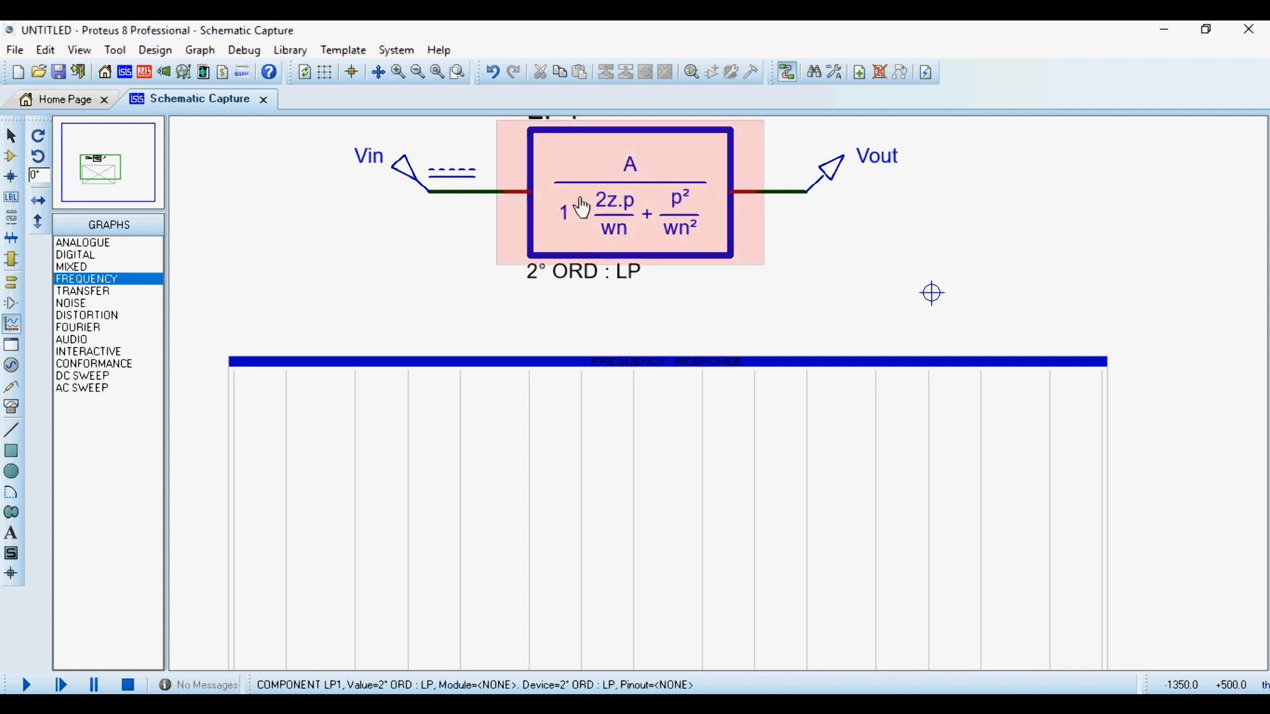
- Set the frequency graph's reference to Vin, its start frequency to 1 and its stop frequency to 1k
scroll(578, 205, "down", 1)
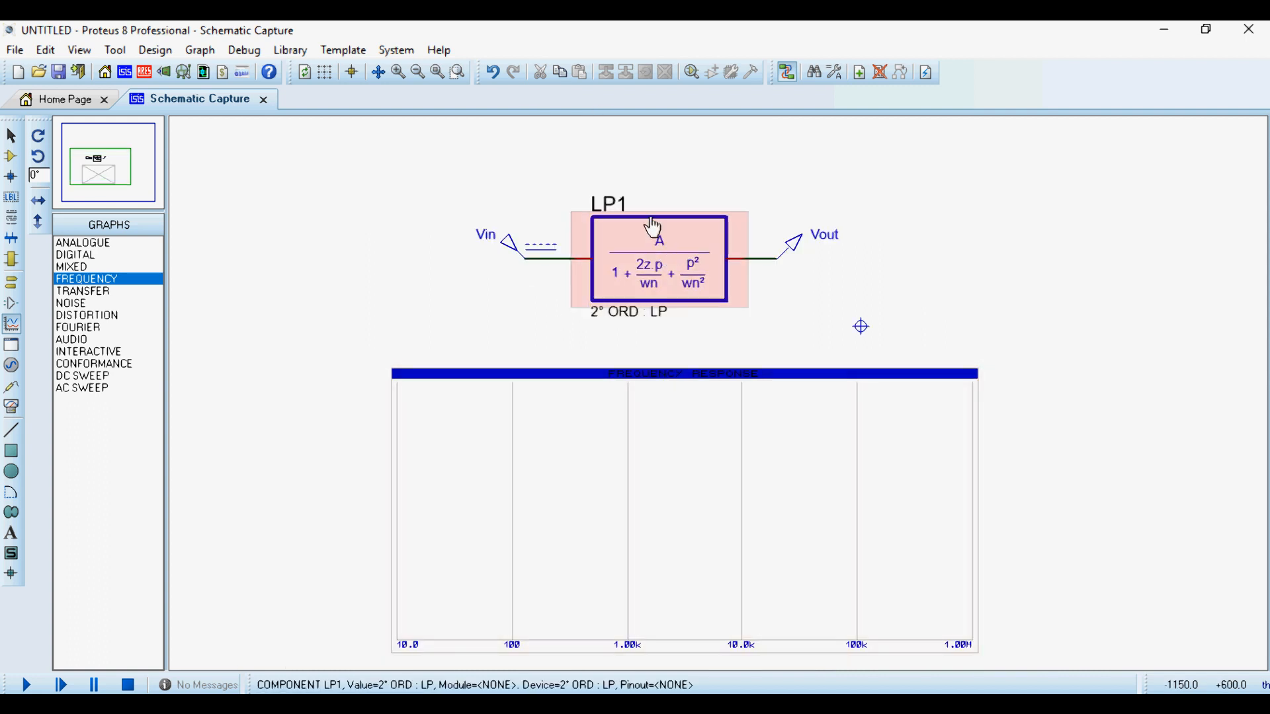
scroll(717, 431, "down", 1)
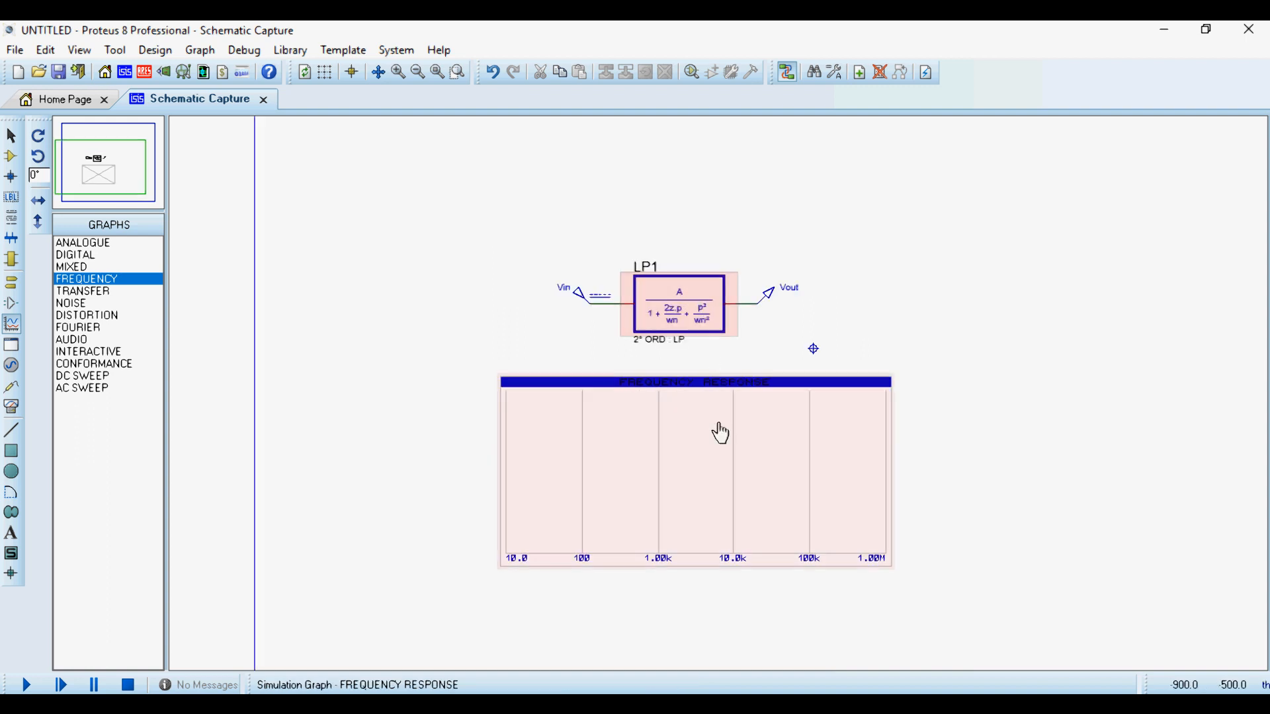
scroll(711, 405, "up", 1)
left_click(711, 410)
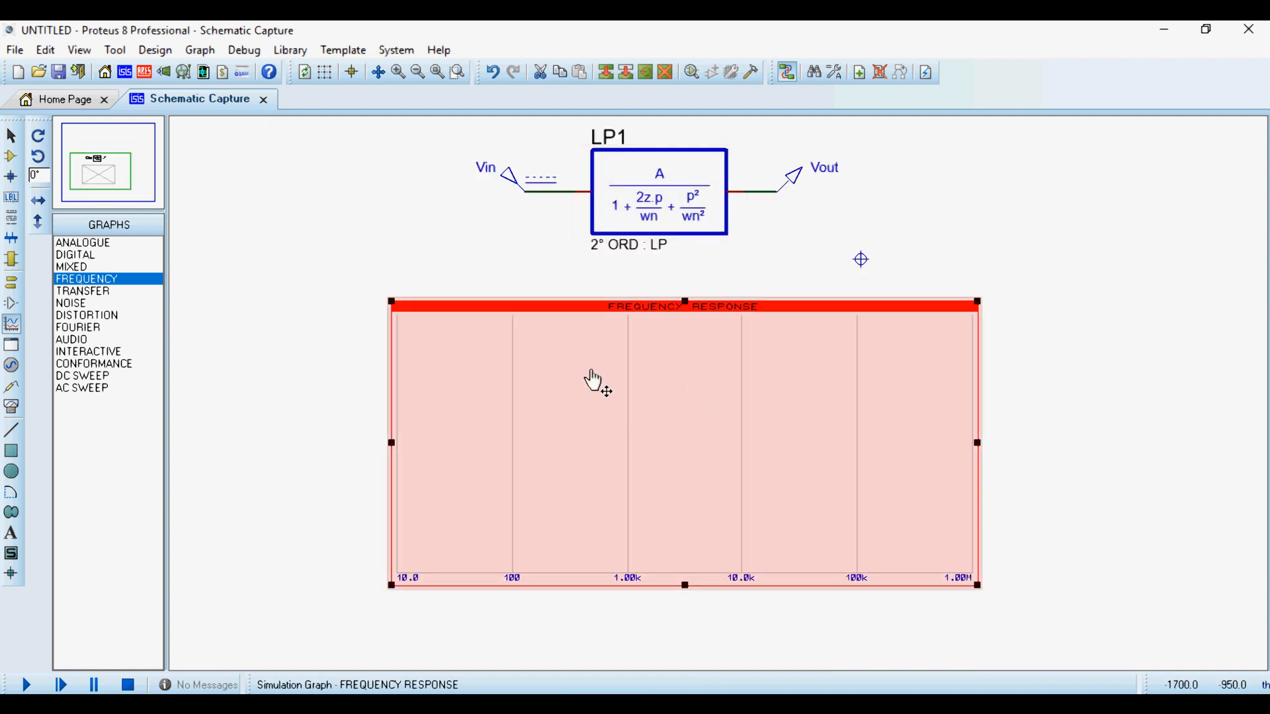
double_click(717, 399)
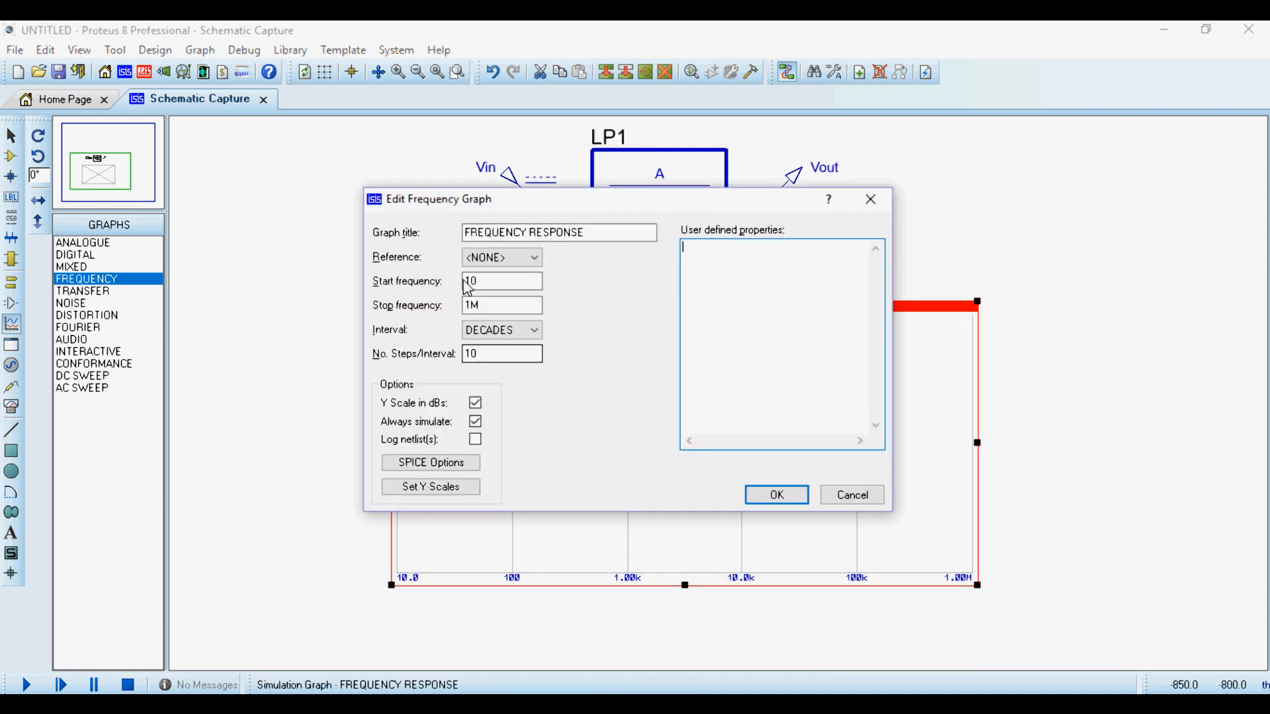
left_click(494, 258)
left_click(485, 288)
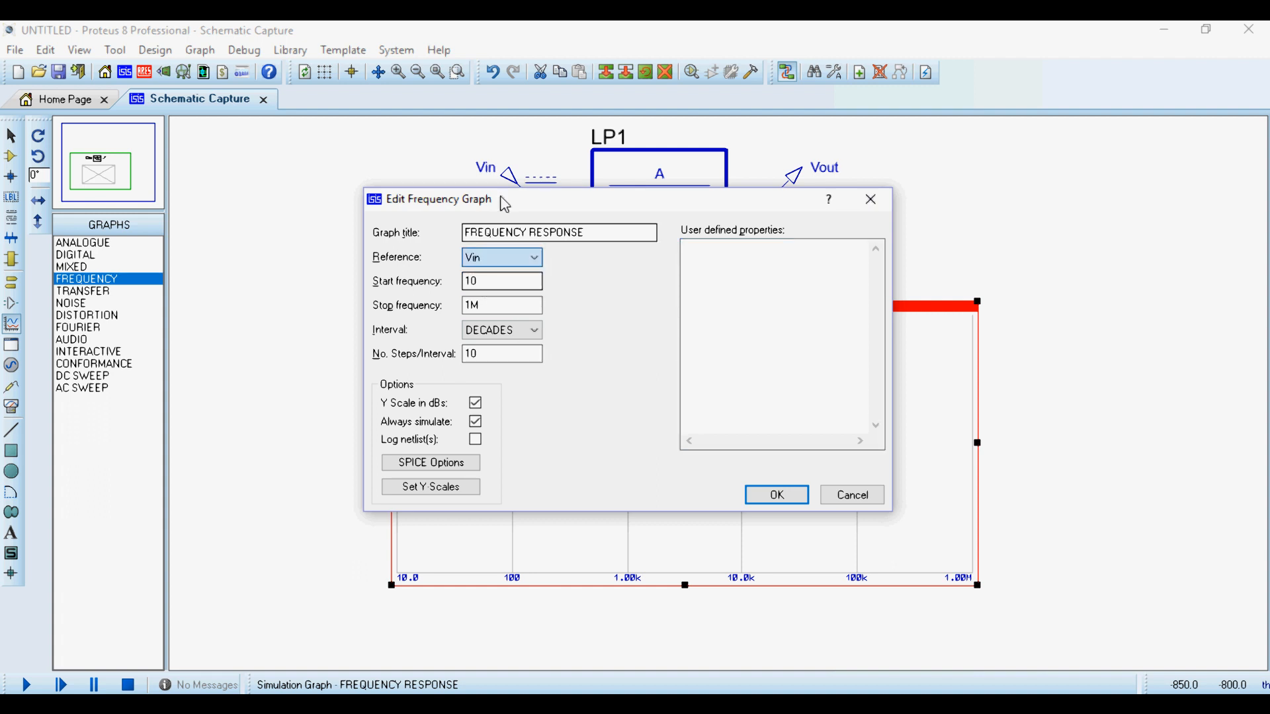
left_click_drag(489, 216, 674, 265)
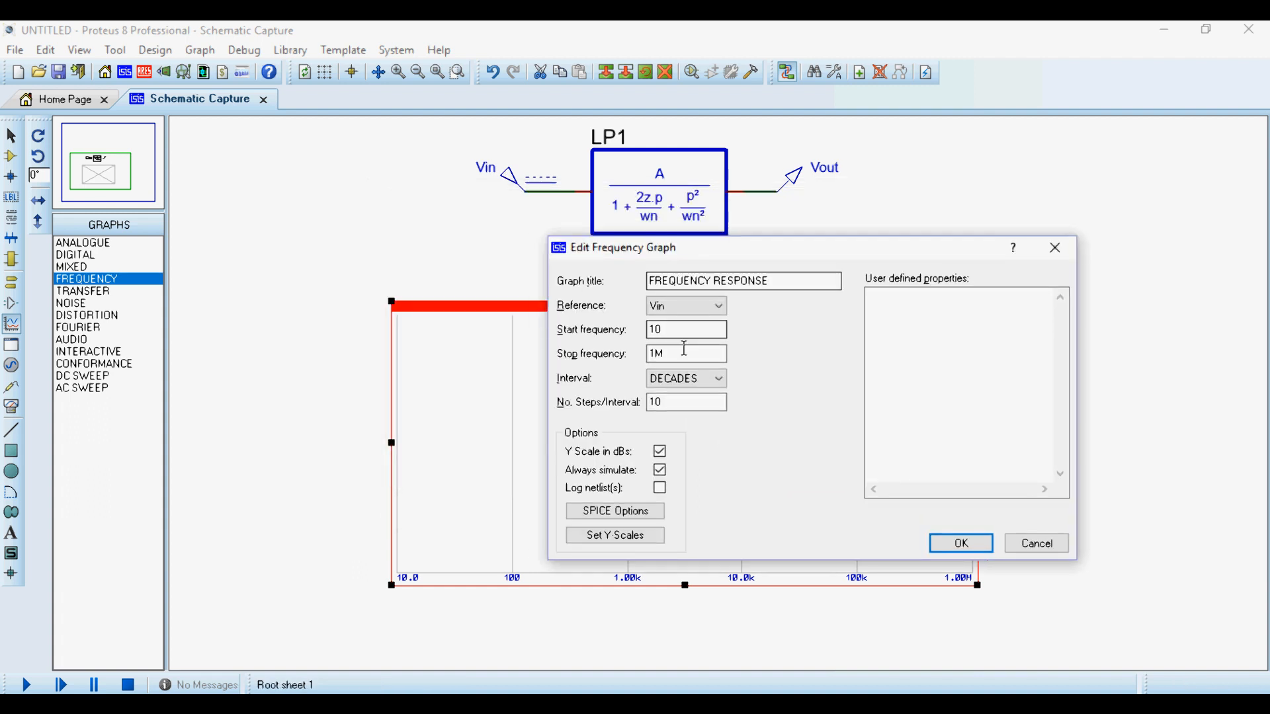
left_click(669, 329)
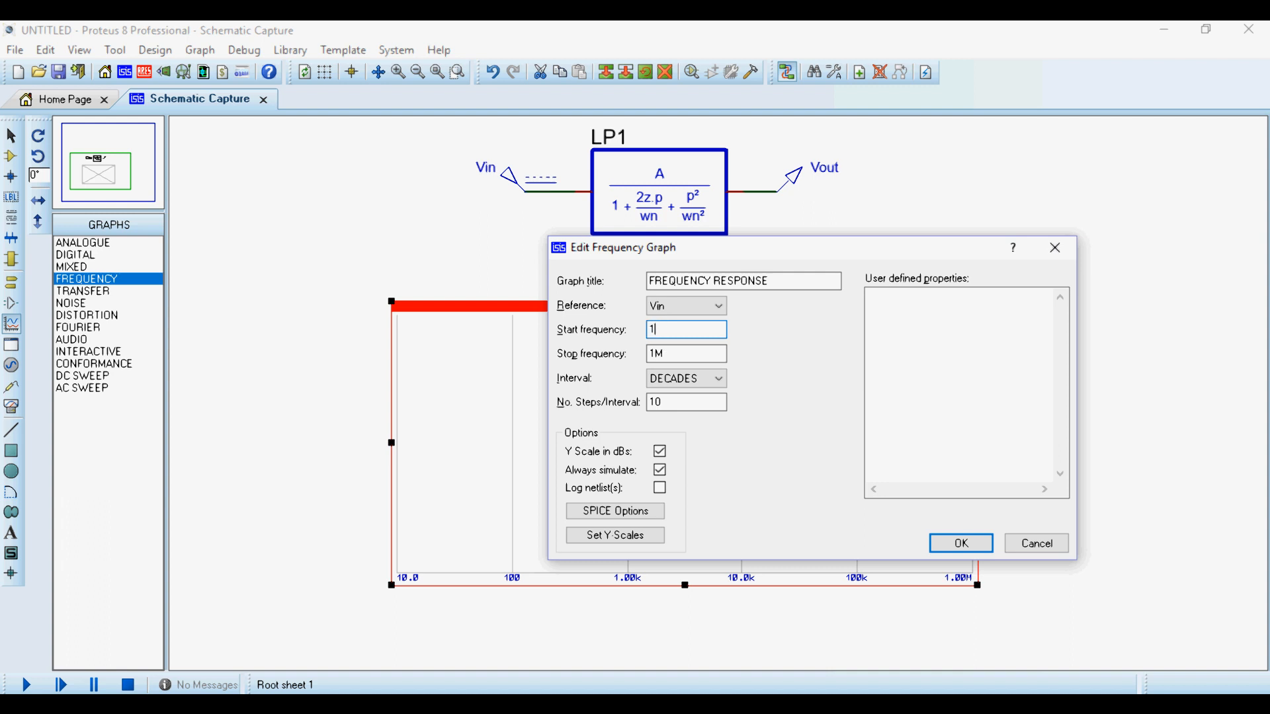
key("Tab")
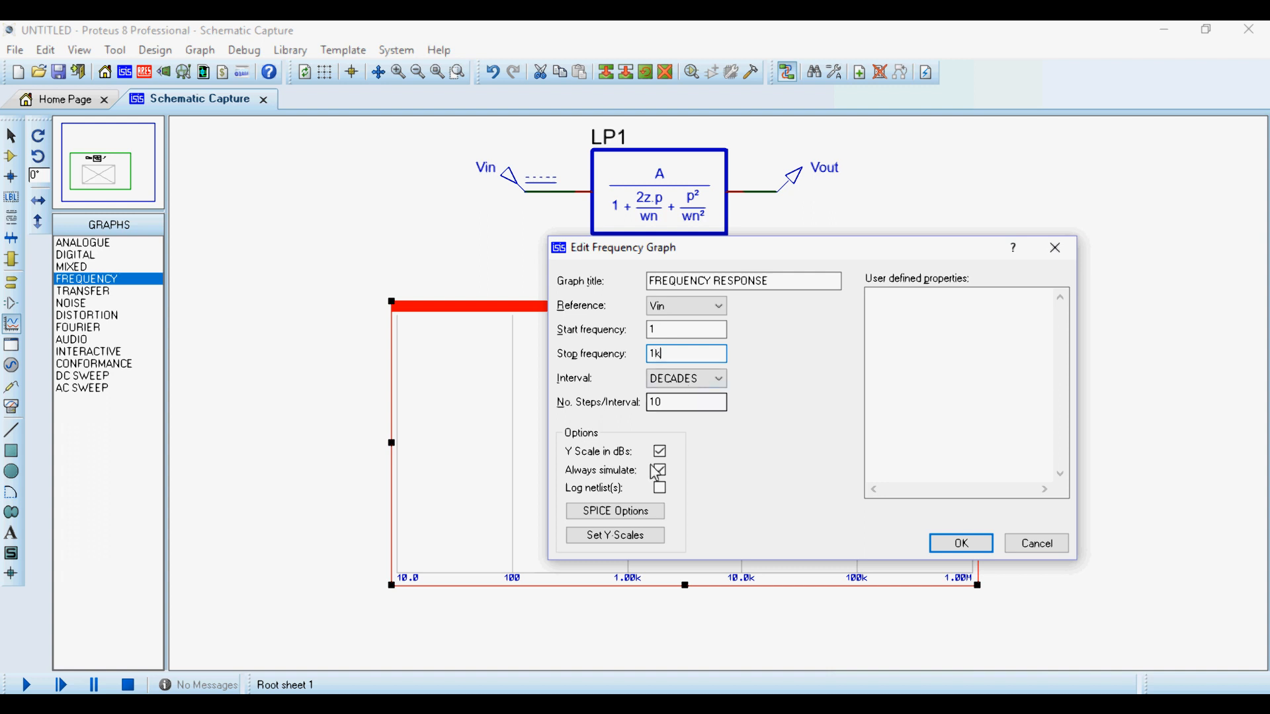
left_click(960, 544)
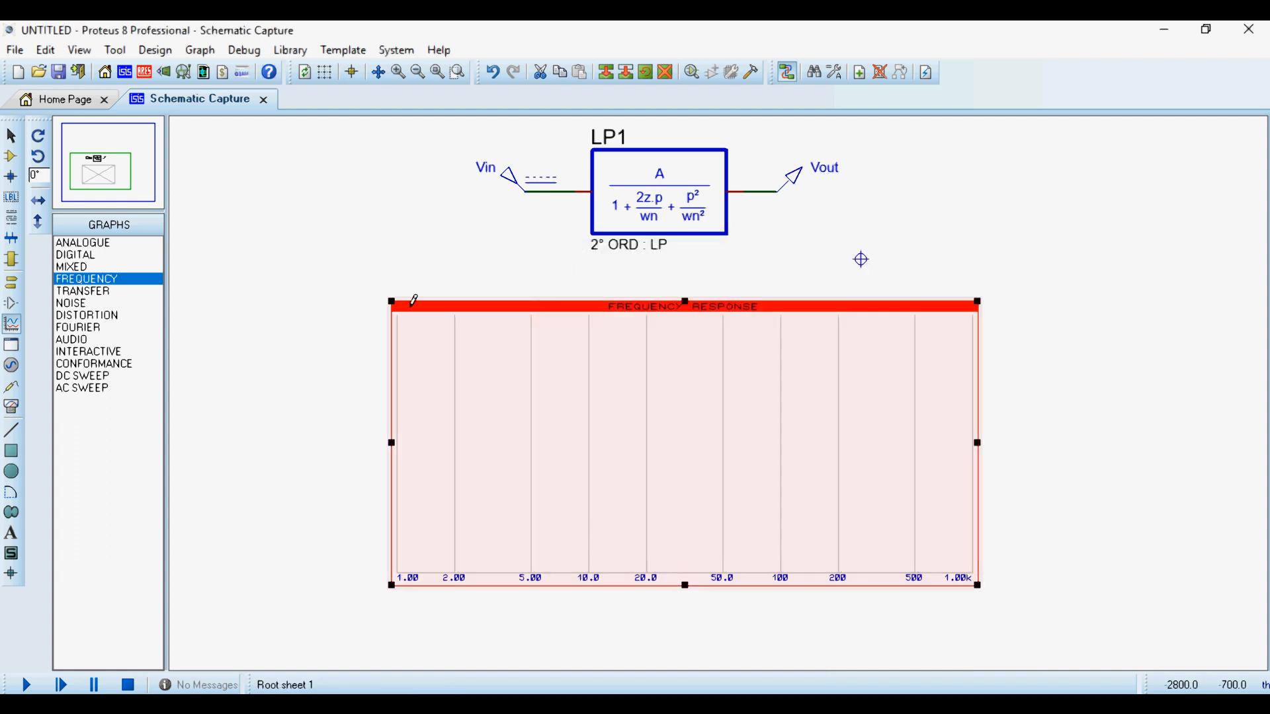
- Add a phasor trace of the Vout probe to the frequency graph on the left axis
key("ctrl+t")
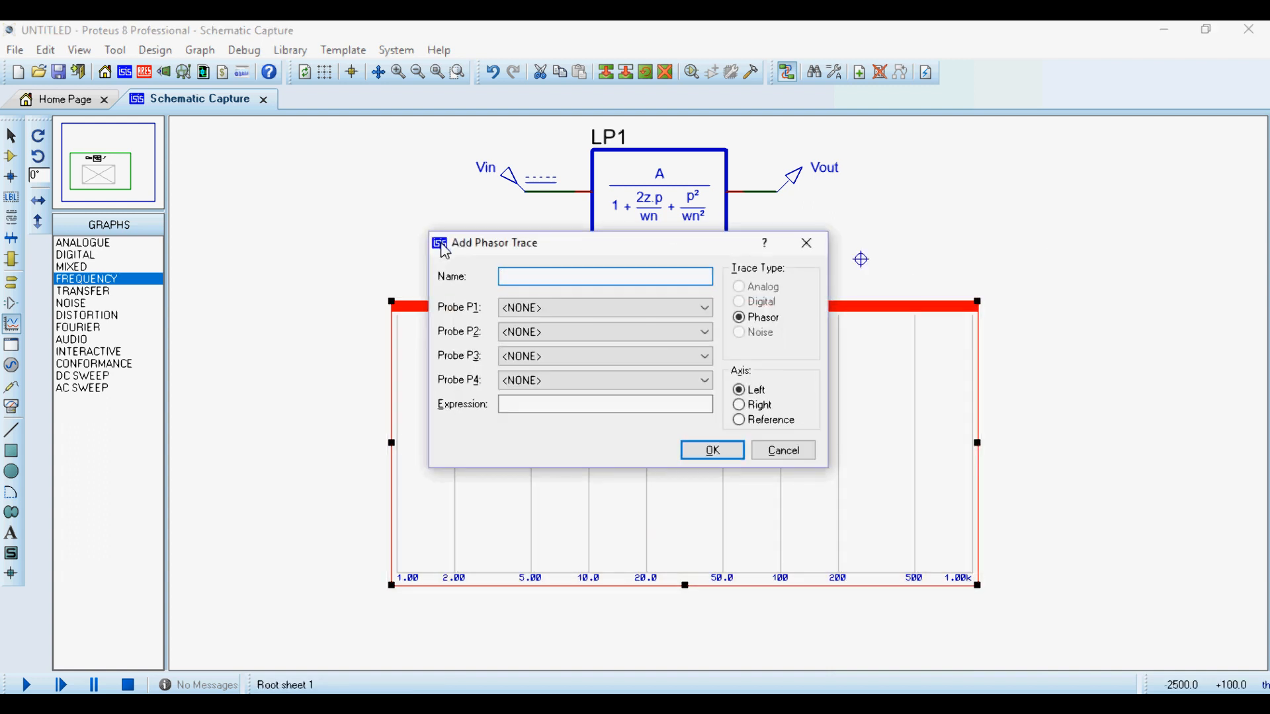
left_click(545, 307)
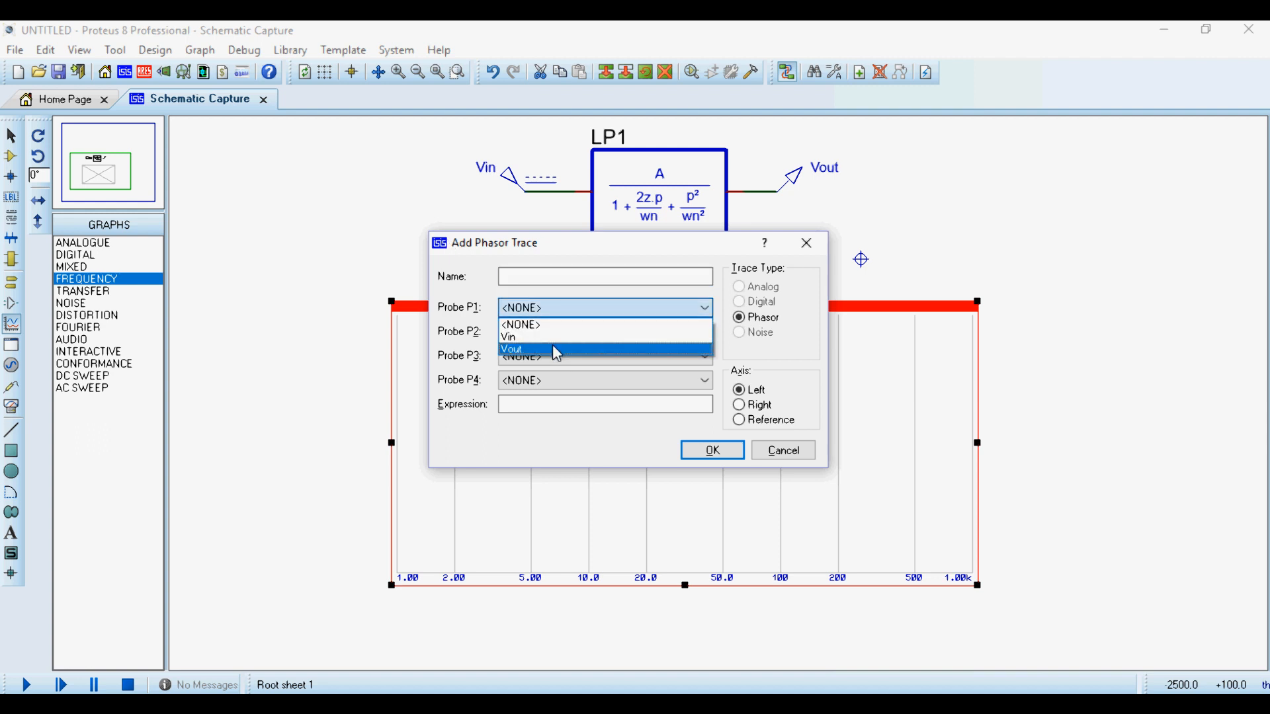
left_click(553, 344)
left_click(694, 457)
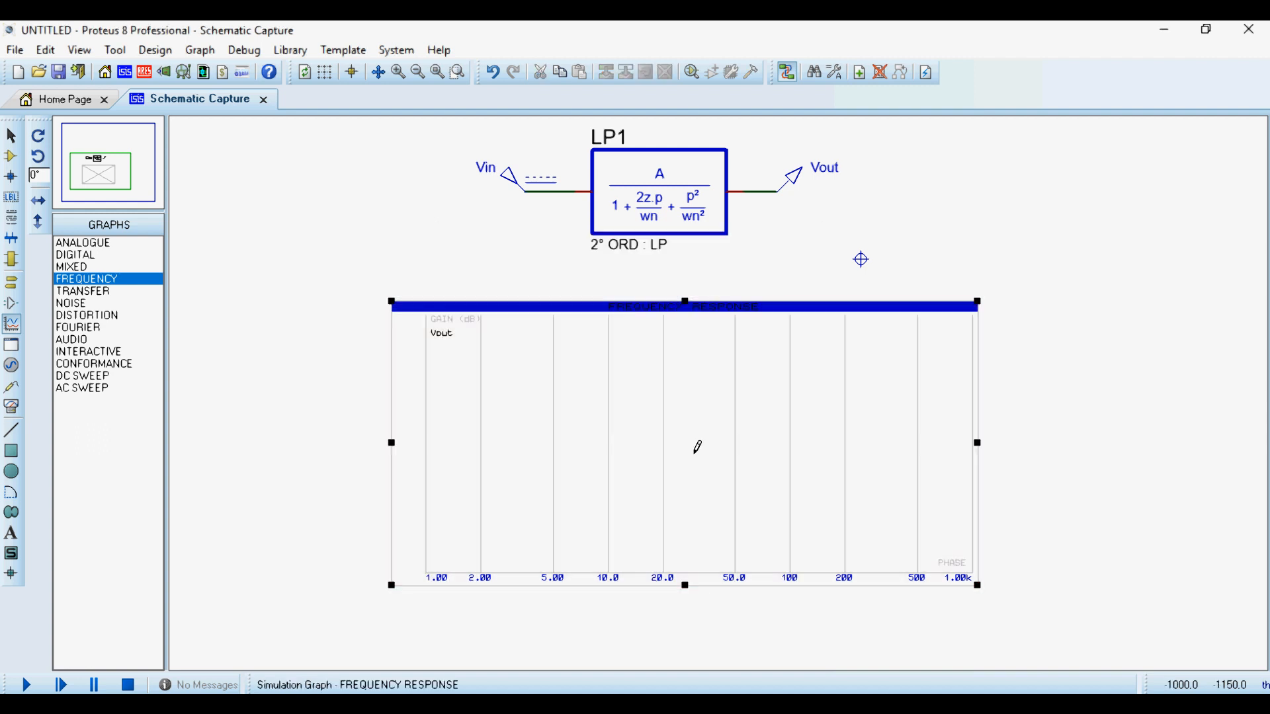
- Simulate the frequency graph, inspect the Vout gain around 100 Hz with the cursor in the maximized view, and close that view
key("space")
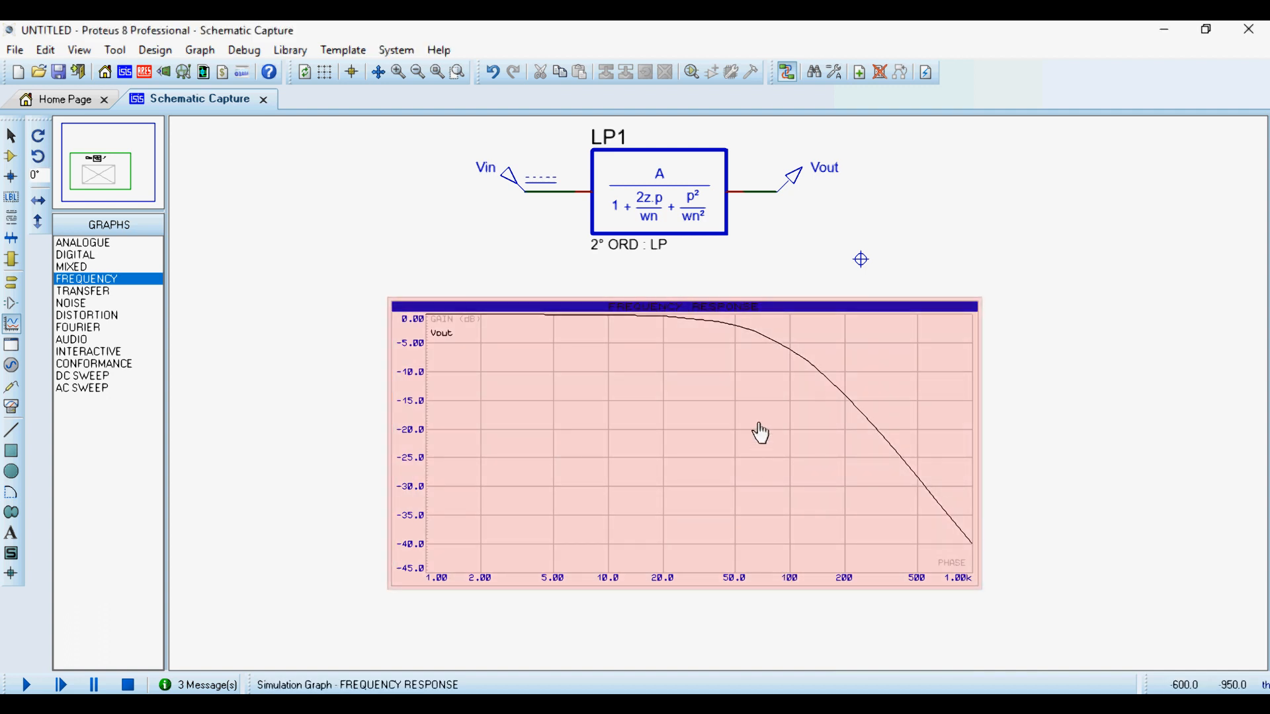
right_click(771, 429)
left_click(909, 651)
left_click(852, 286)
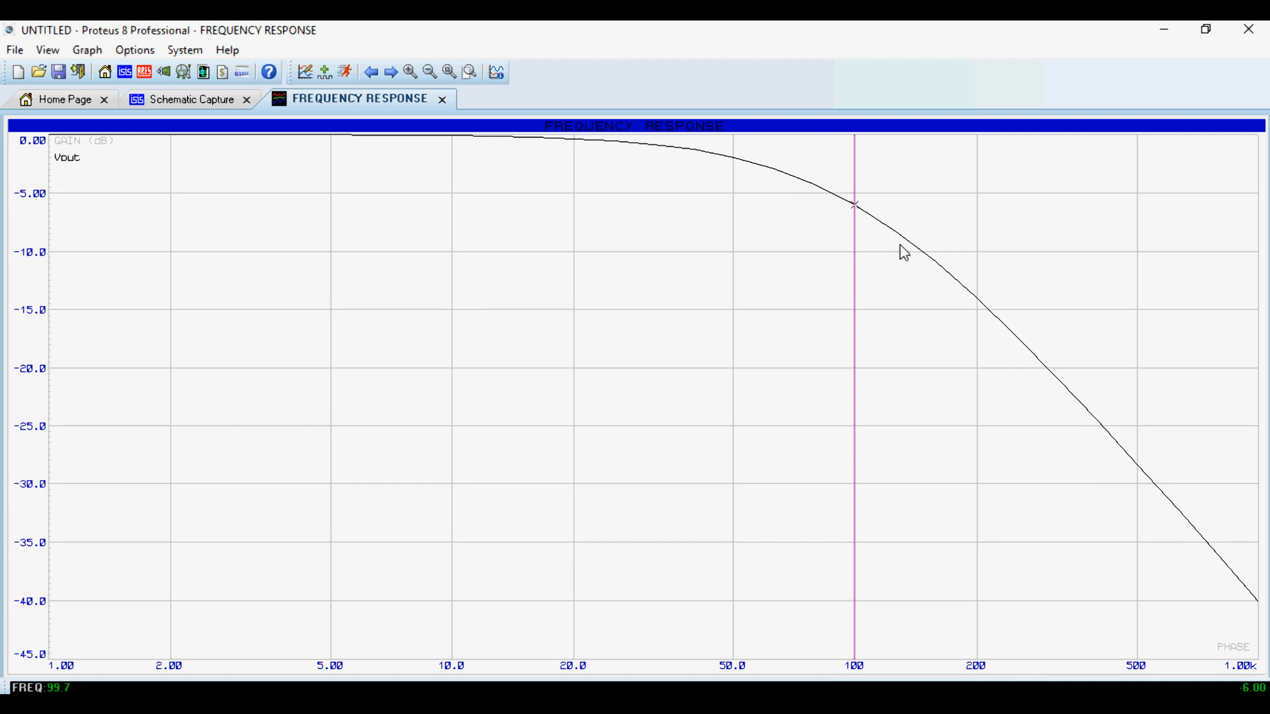
left_click(833, 196)
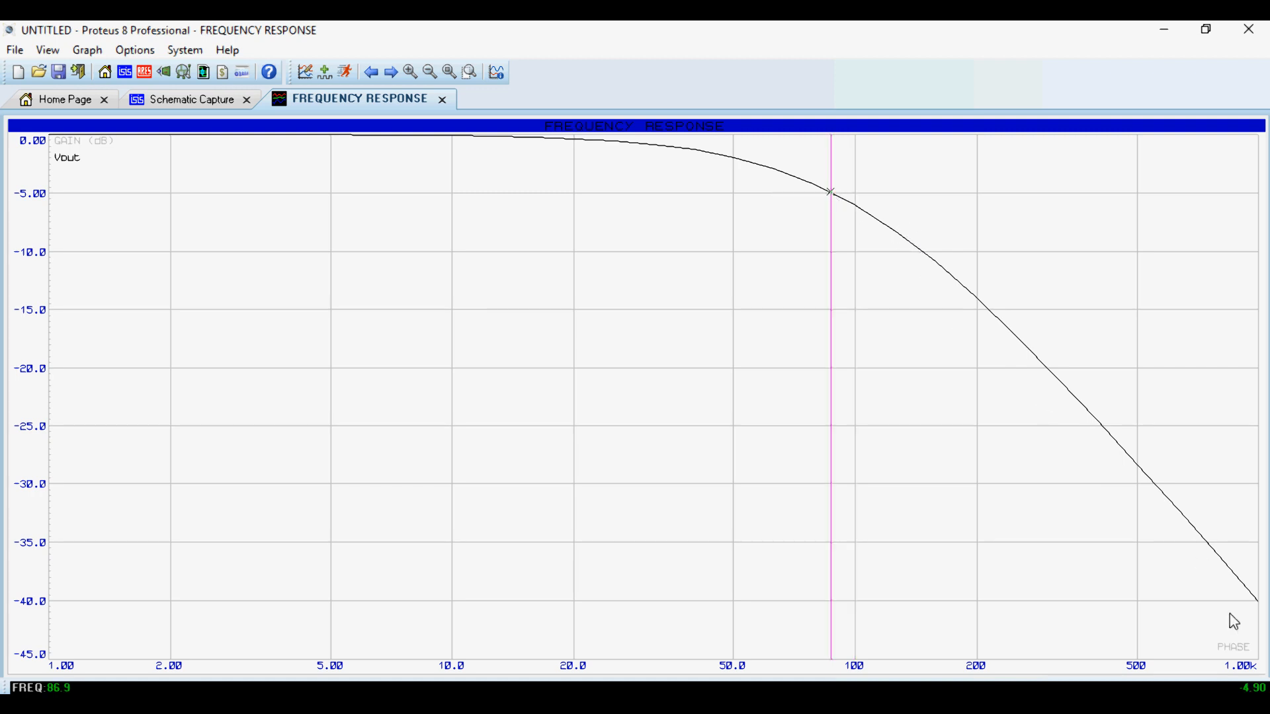
left_click(855, 212)
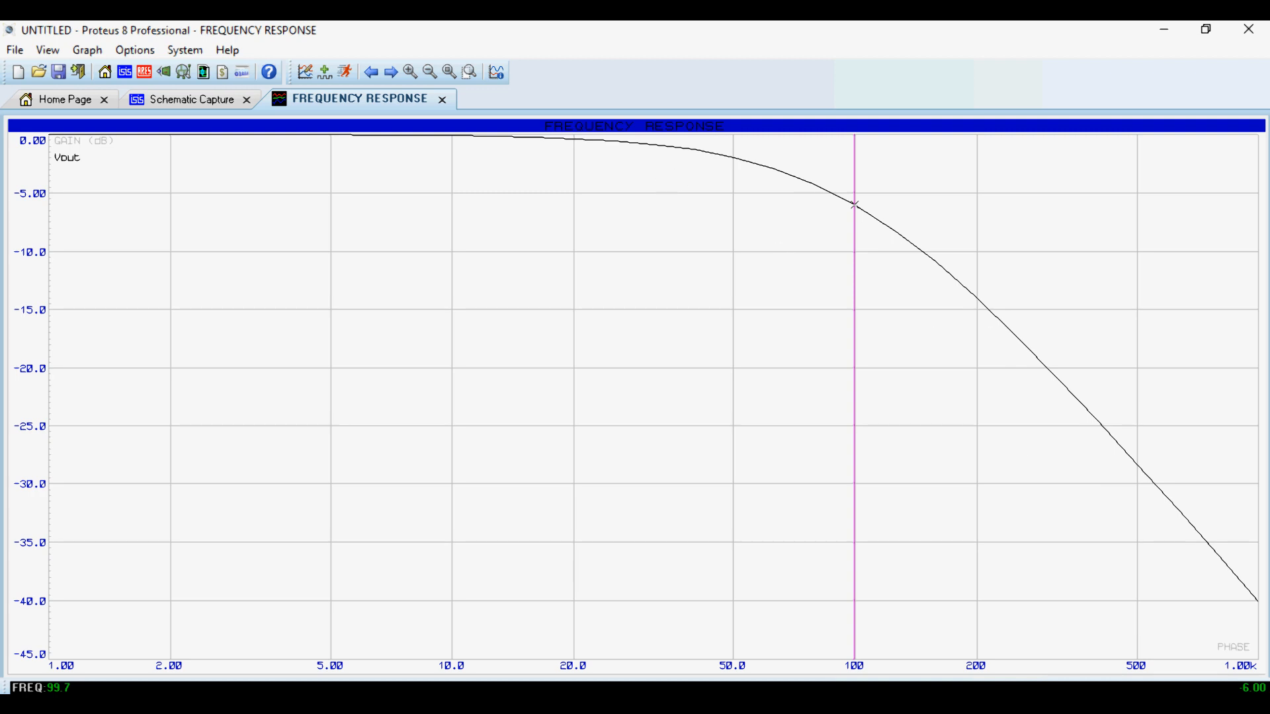
left_click(445, 101)
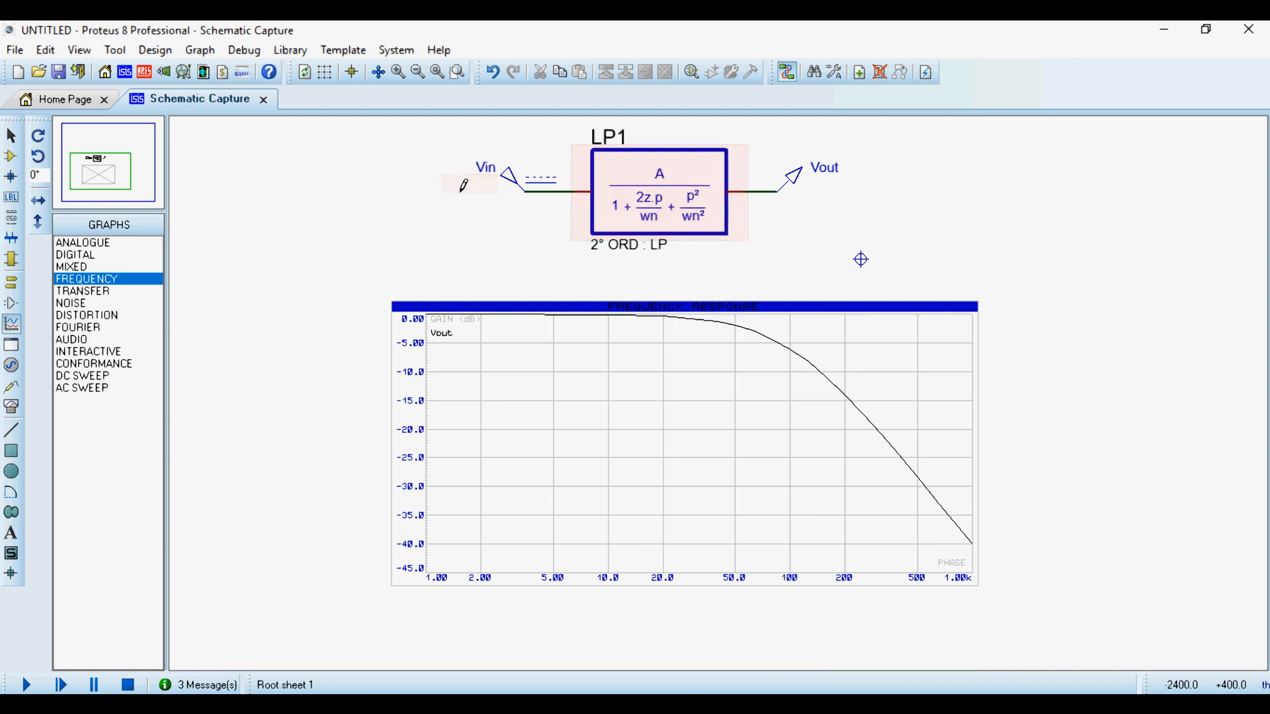
- Change the Vin generator to a Pulse type with a high voltage of 1 V and a start time of 1 s
double_click(525, 190)
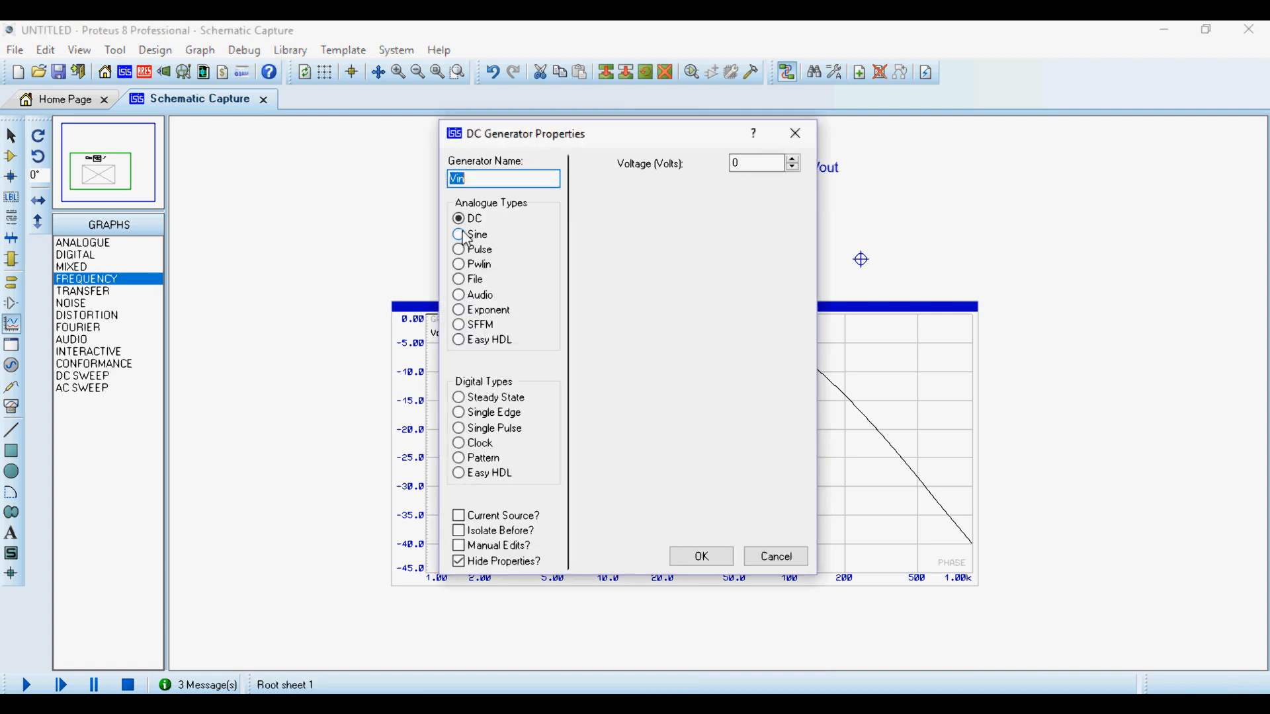
left_click(459, 250)
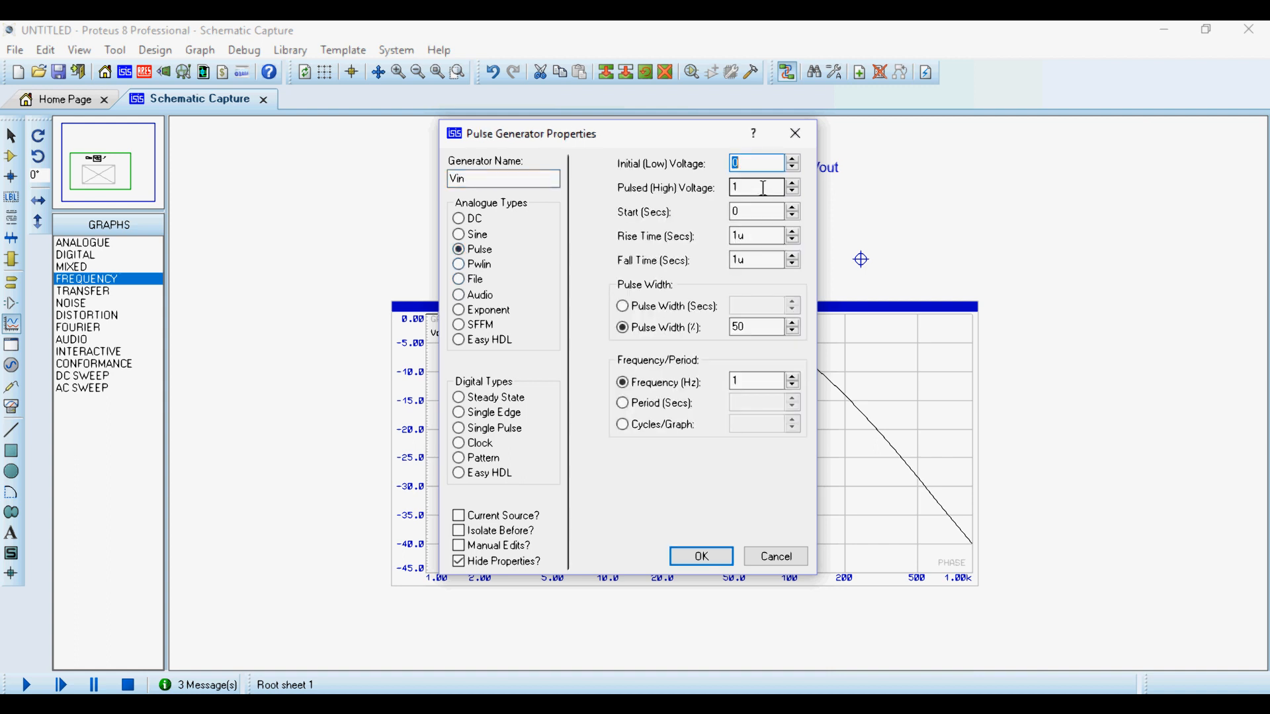
double_click(736, 190)
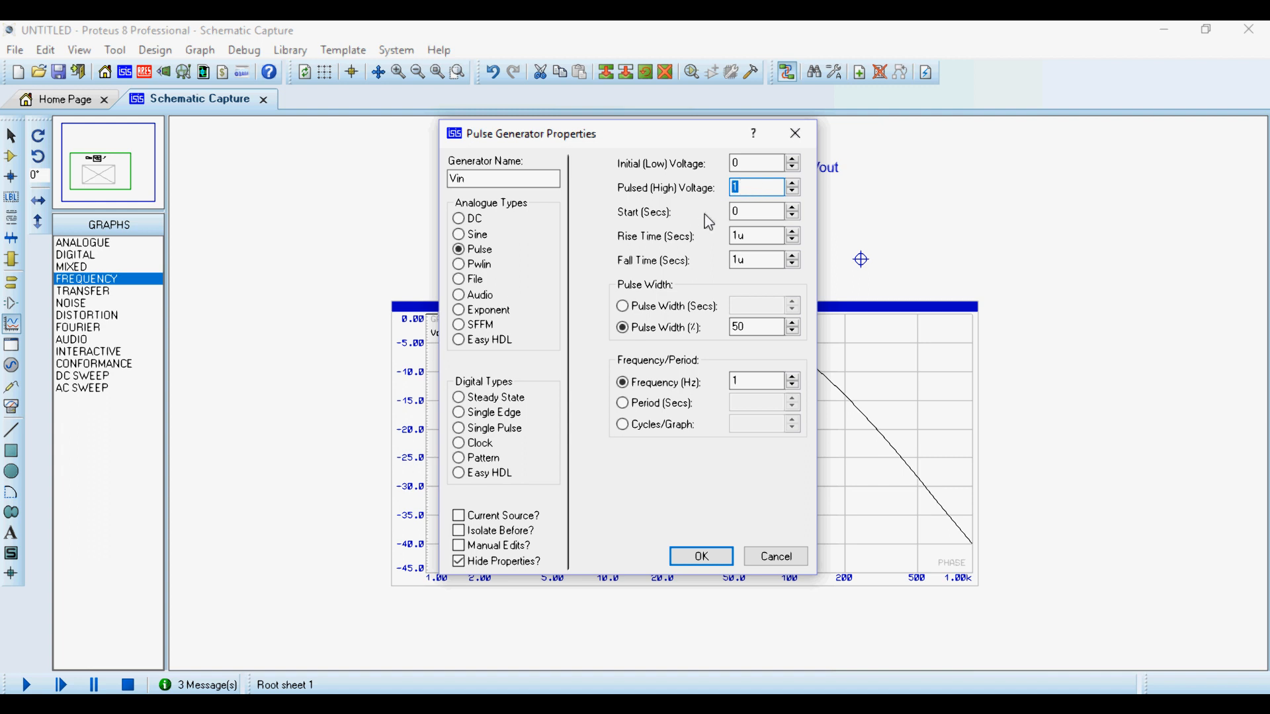
double_click(747, 213)
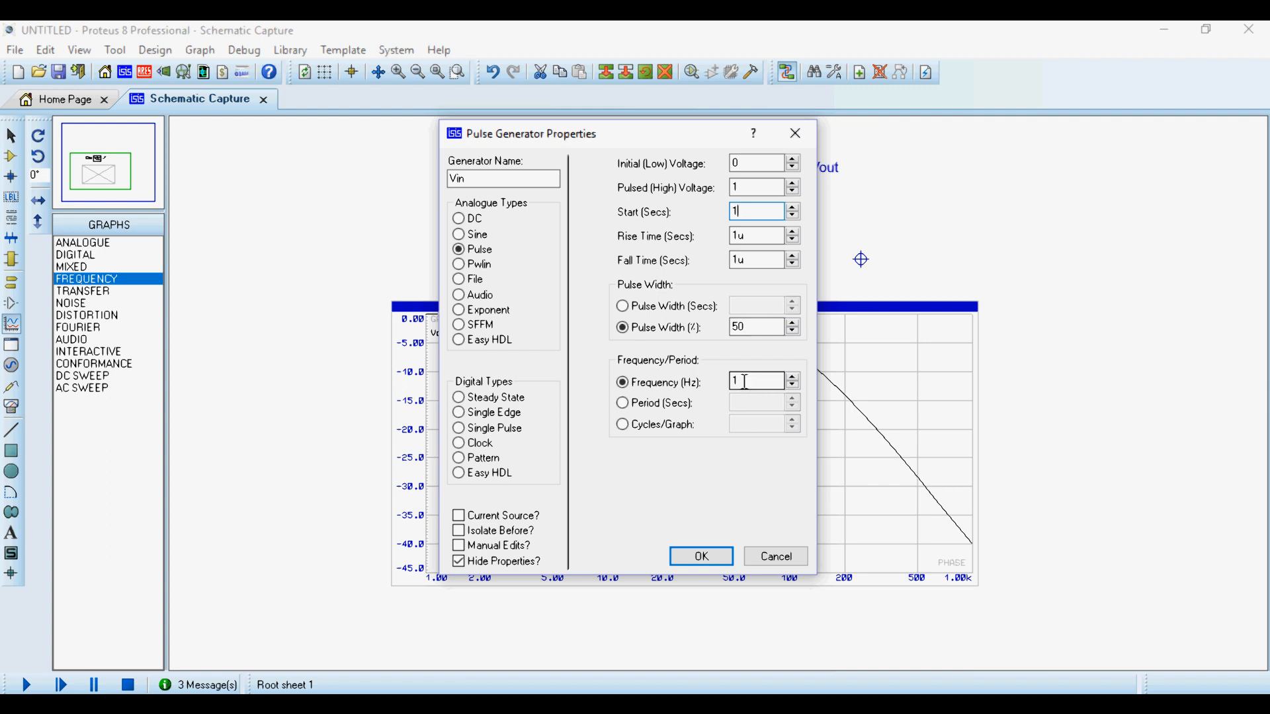
left_click(702, 556)
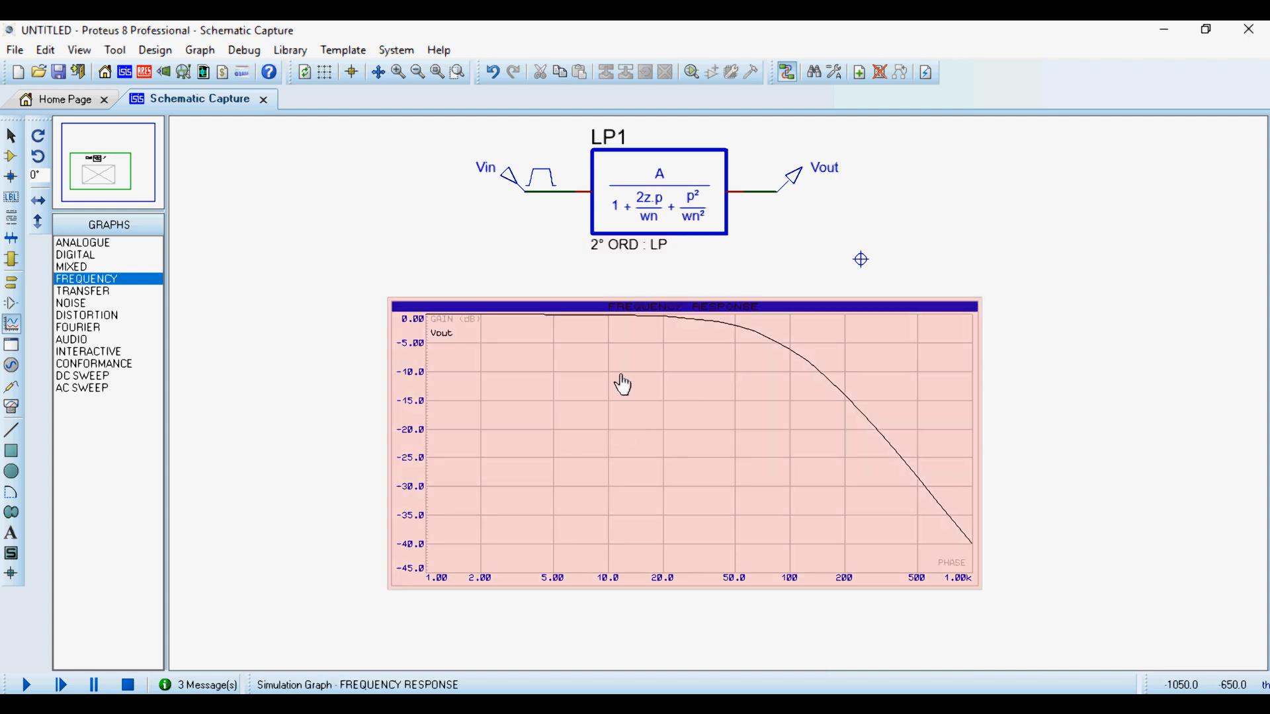
- Delete the frequency graph and place a wide ANALOGUE simulation graph directly beneath the low-pass block
right_click(618, 376)
right_click(618, 376)
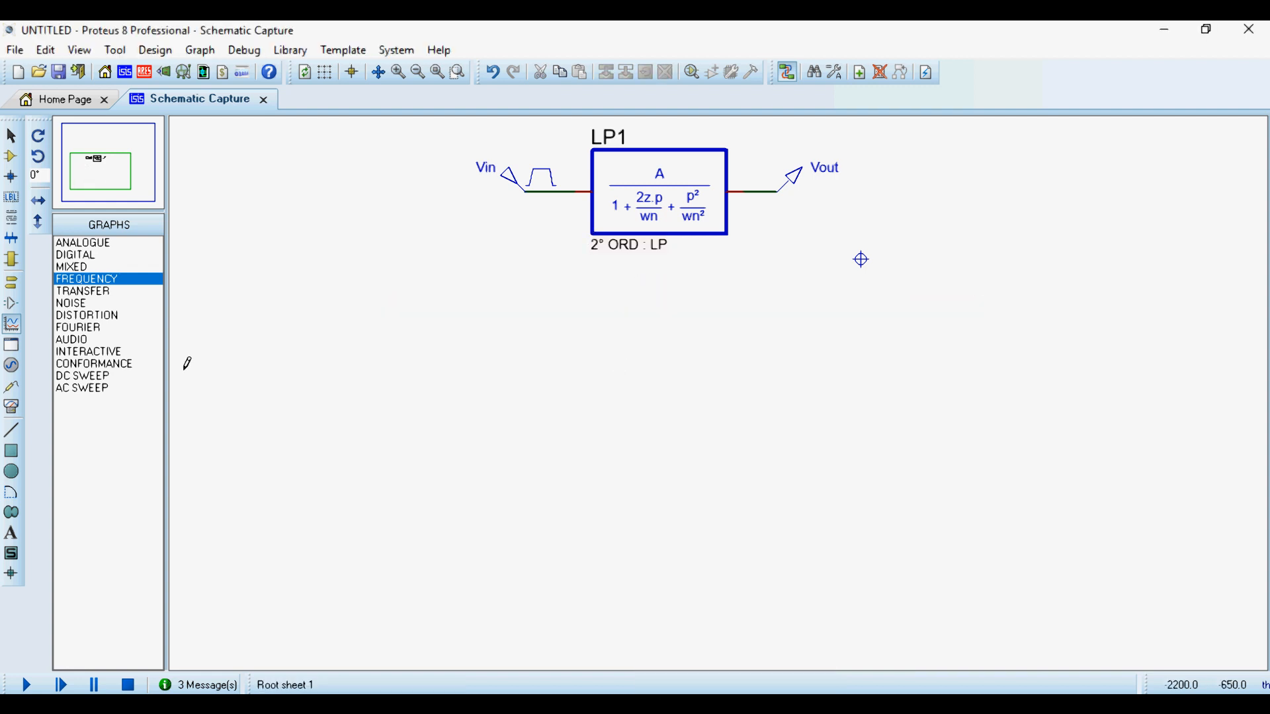
left_click(12, 324)
left_click(73, 243)
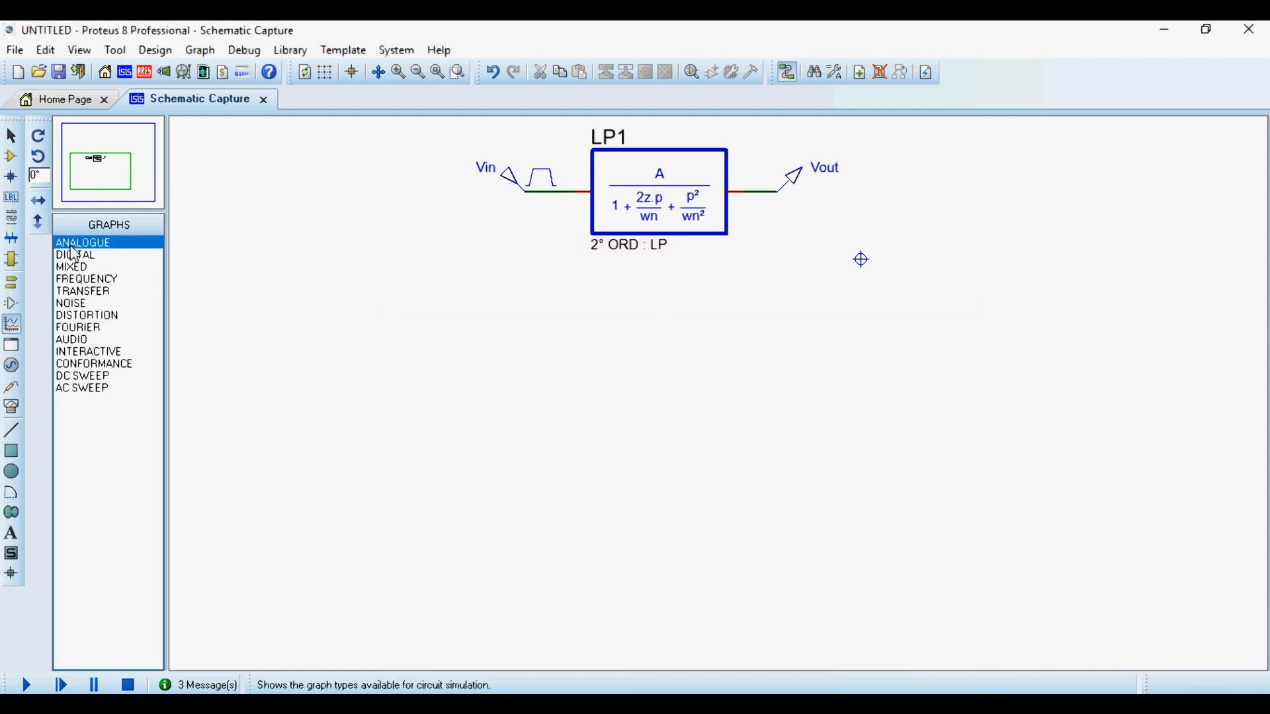
left_click_drag(384, 257, 1005, 577)
double_click(862, 454)
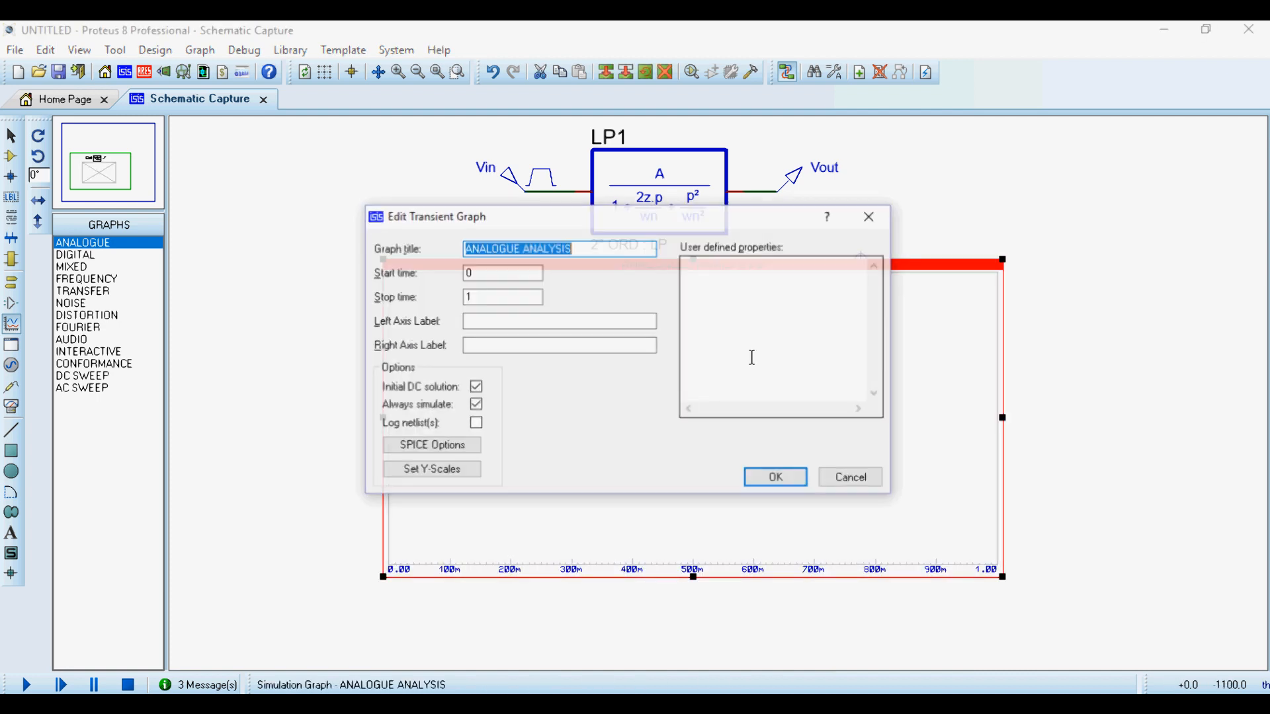
left_click(870, 225)
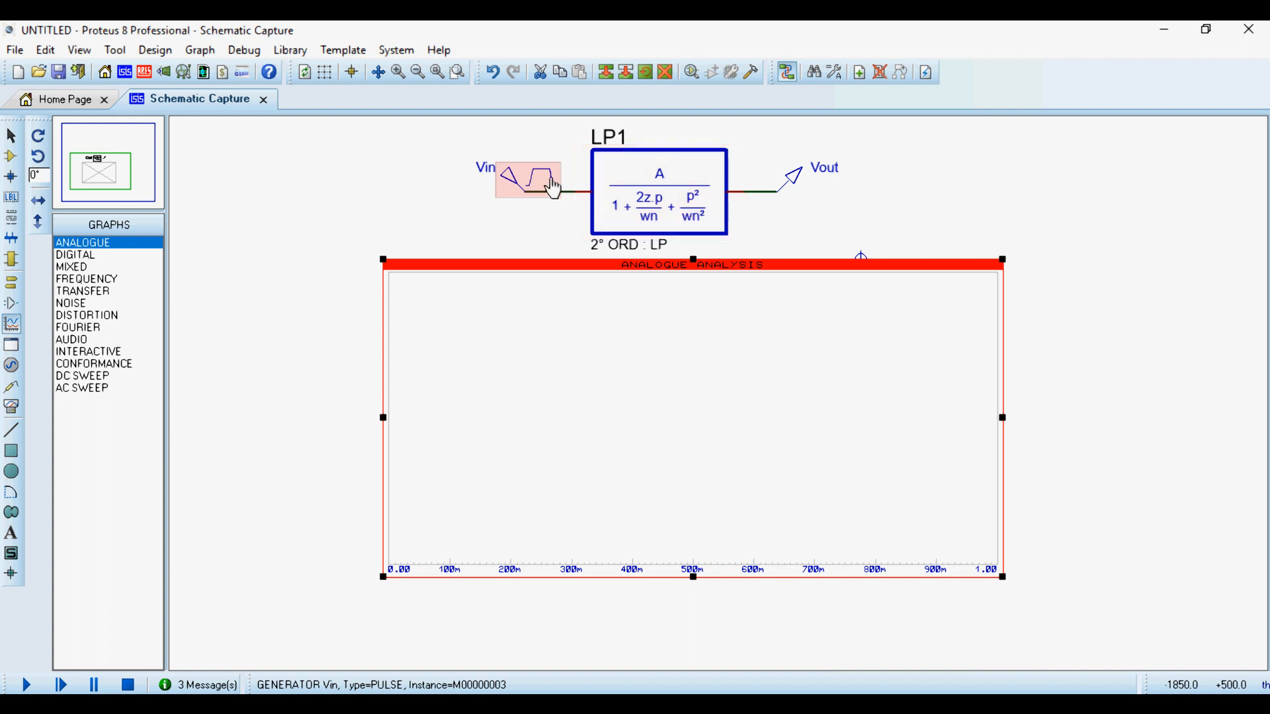
double_click(536, 178)
double_click(748, 382)
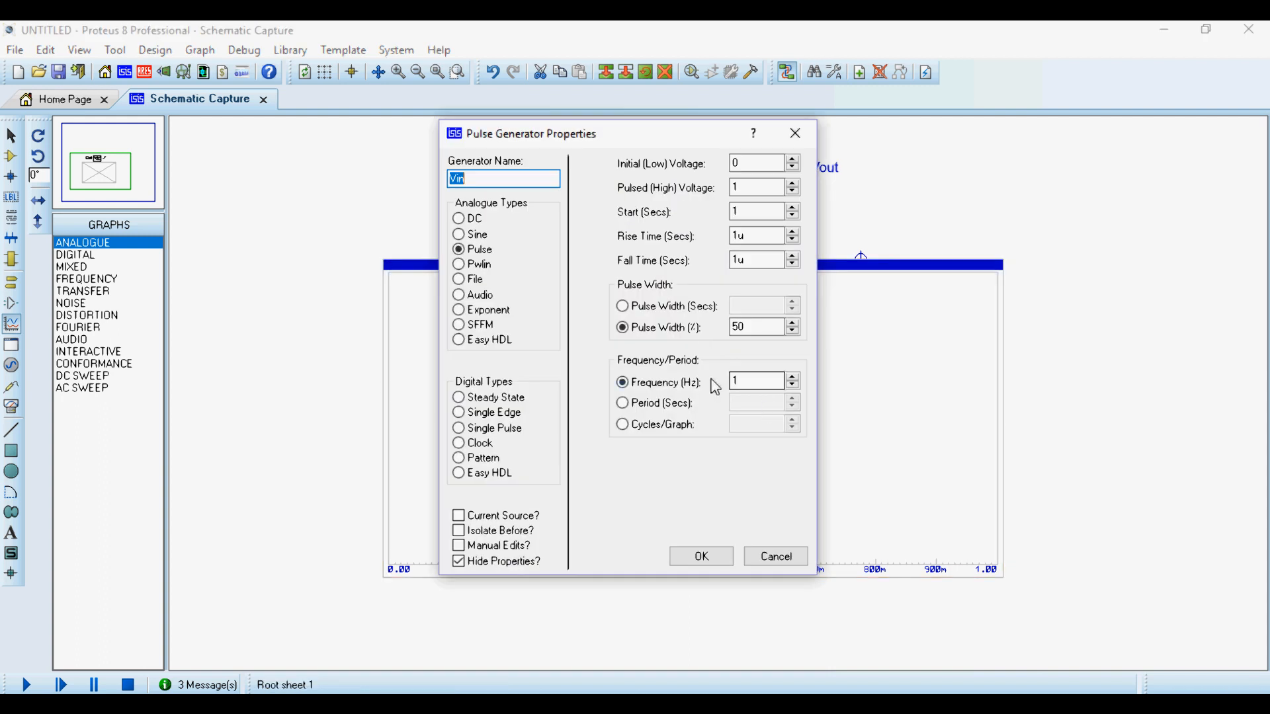
left_click(702, 556)
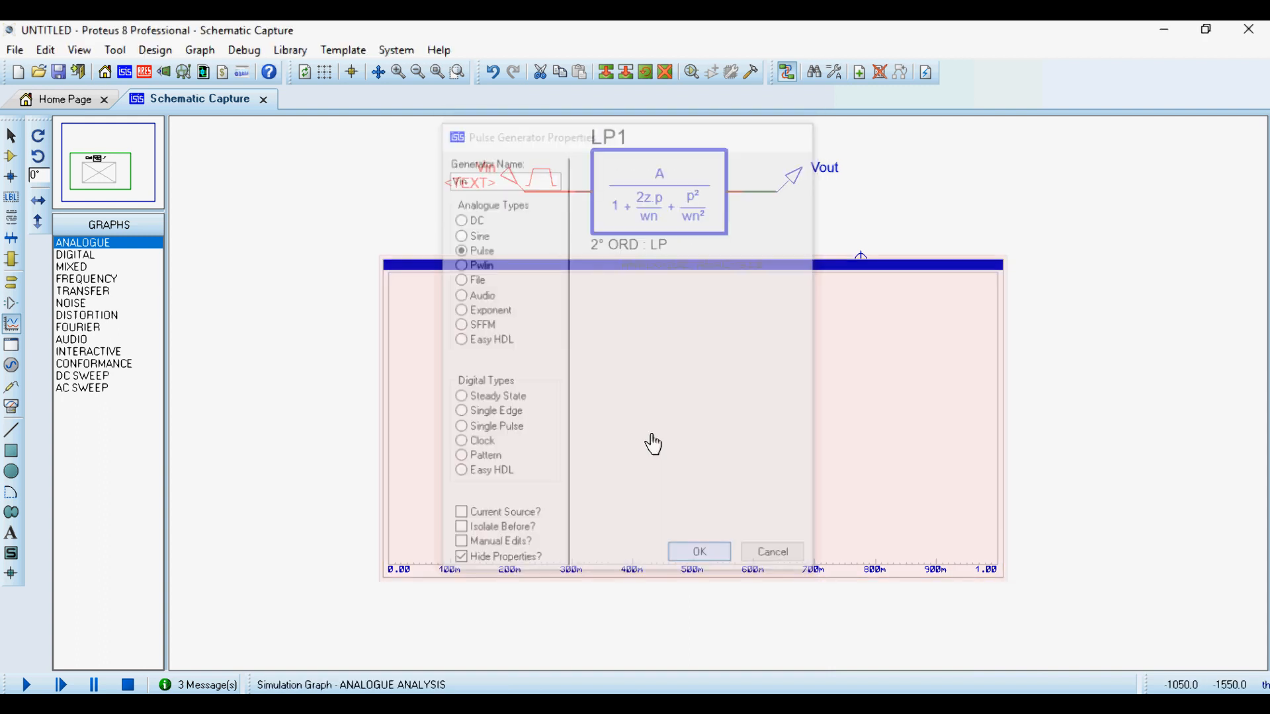
- Set the analogue graph's stop time to 2 s
left_click(657, 410)
left_click(657, 410)
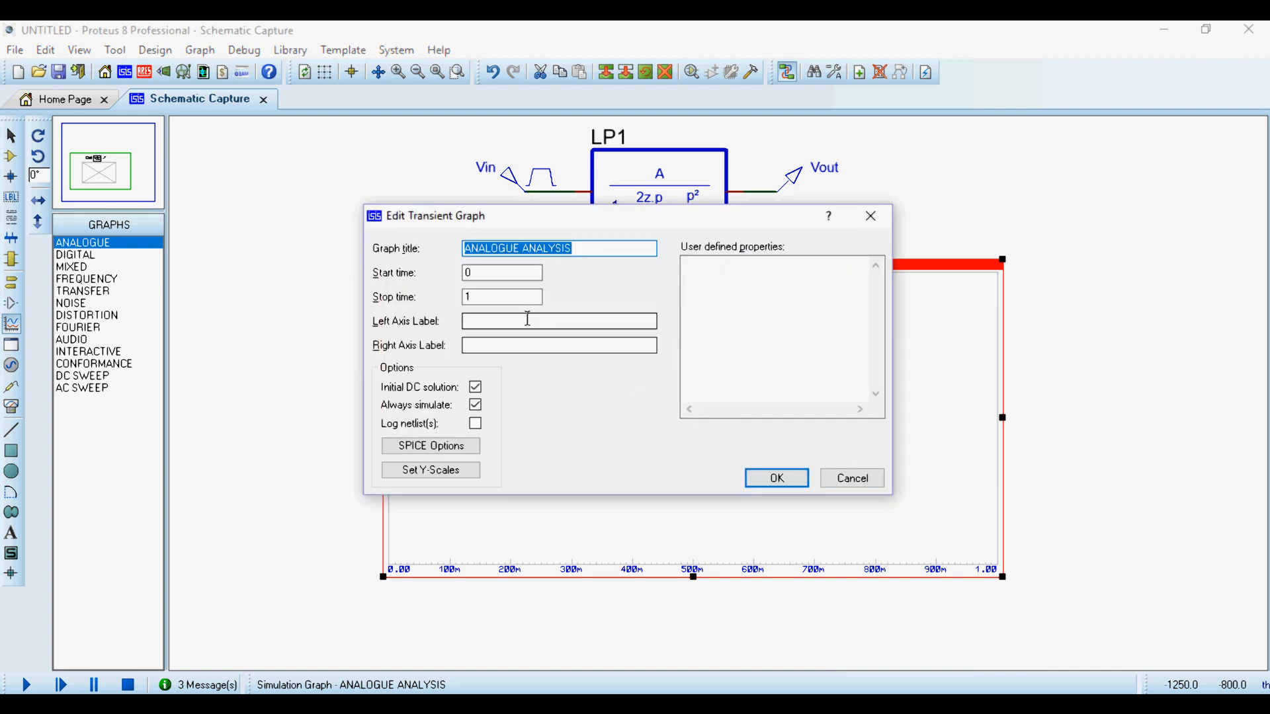
double_click(468, 299)
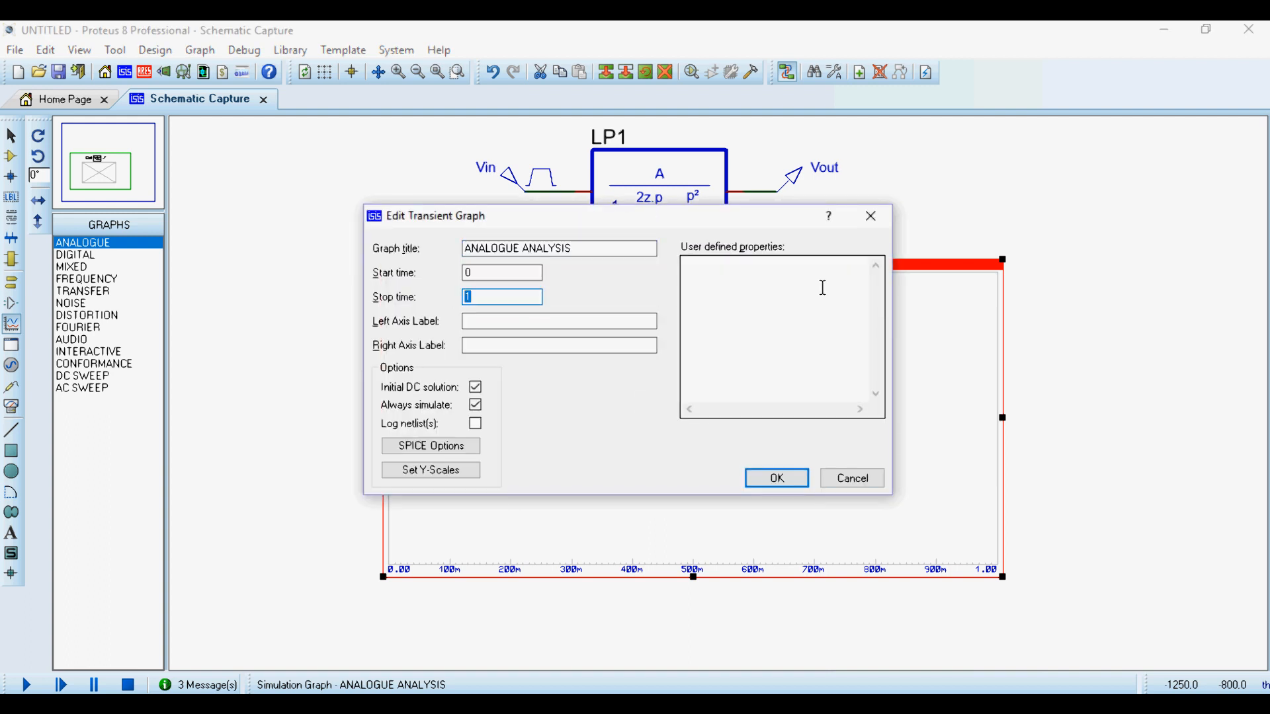
type("2")
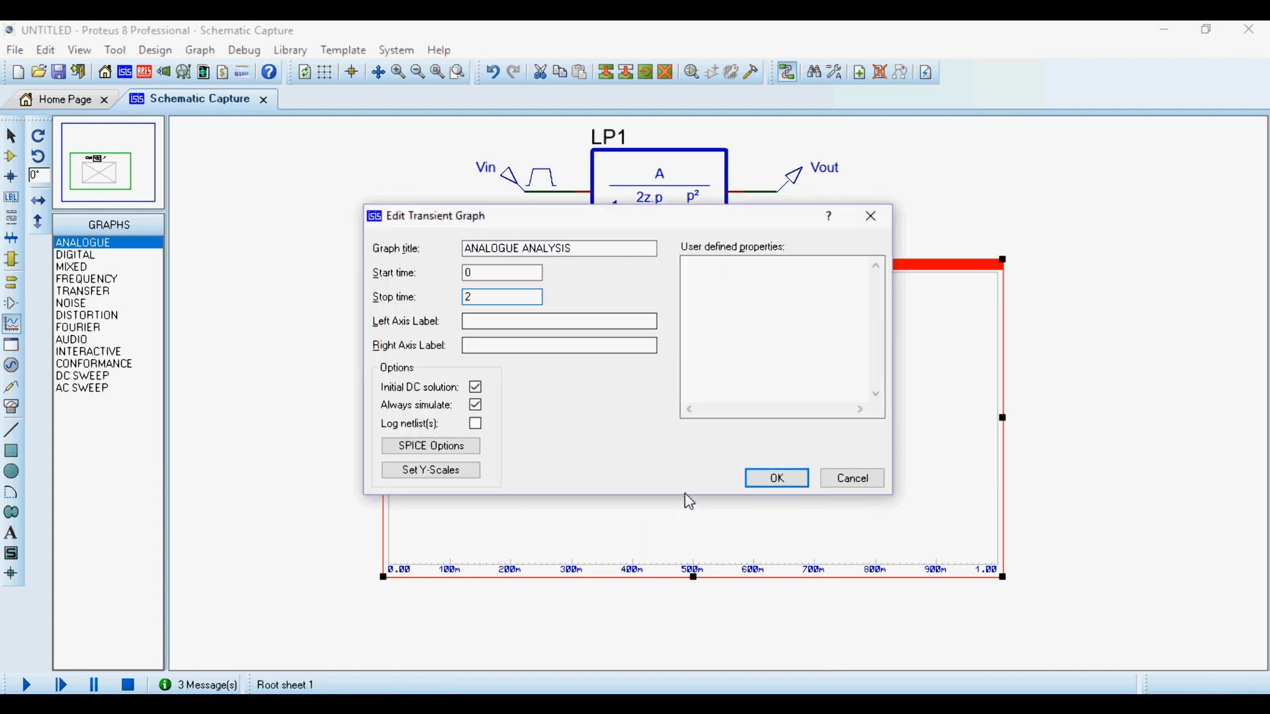
left_click(776, 477)
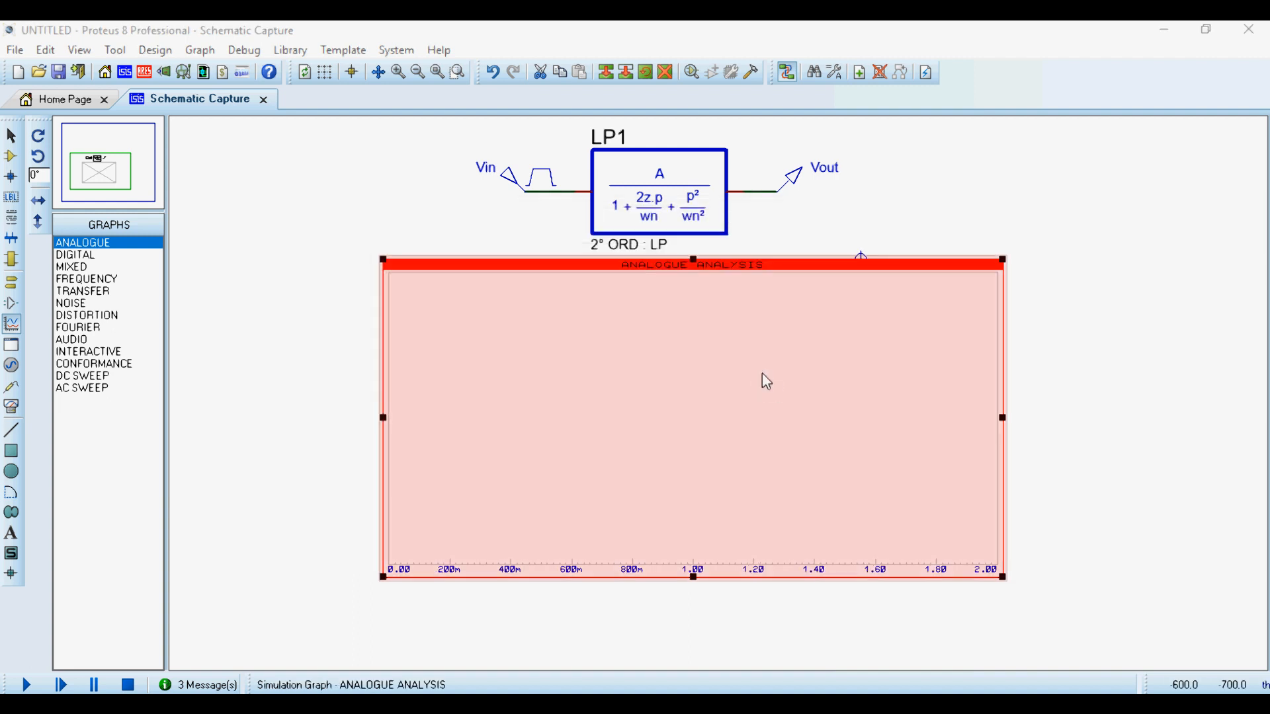
- Add analog traces of Vin and Vout on the left axis of the analogue graph and simulate it
key("ctrl+t")
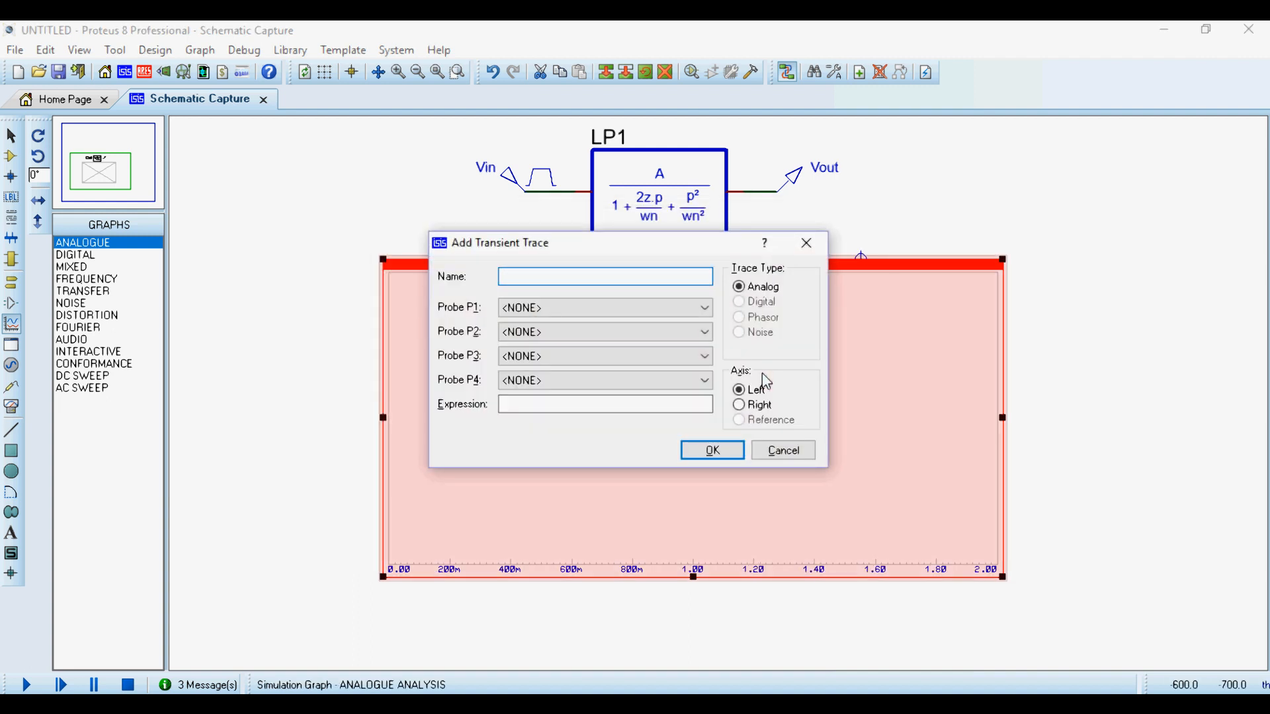
left_click(590, 311)
left_click(582, 336)
left_click(708, 451)
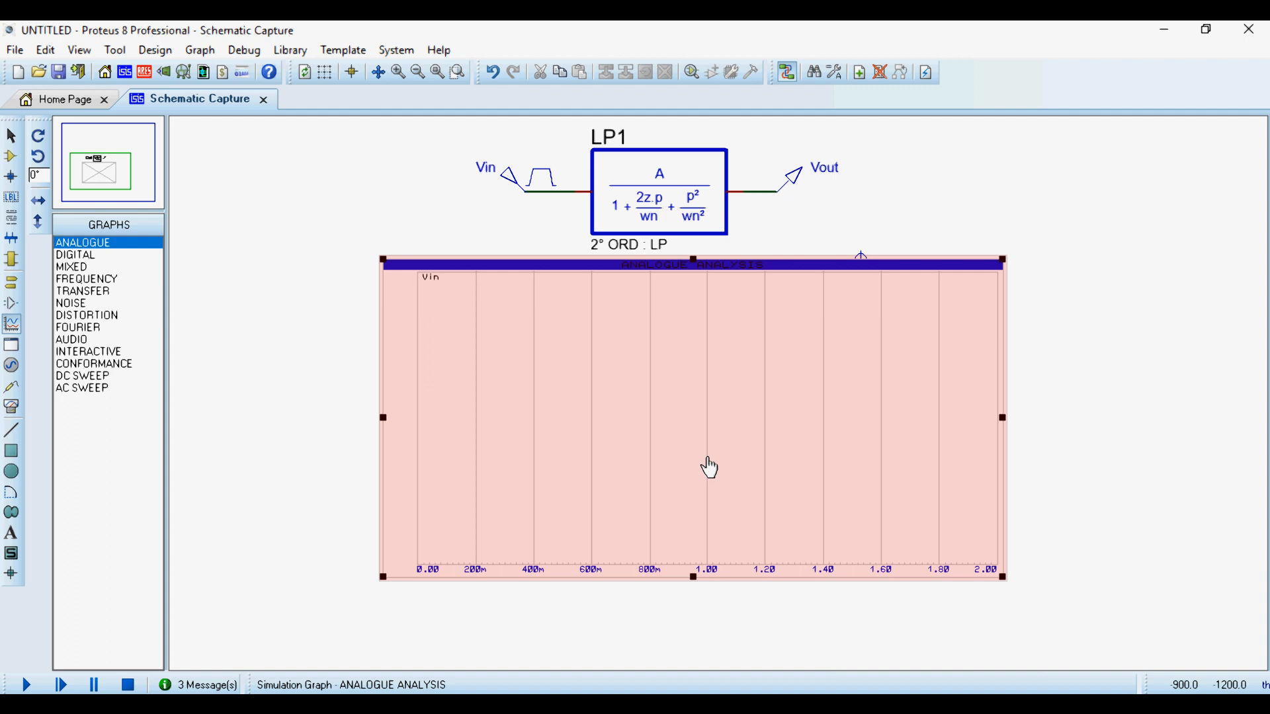
key("ctrl+t")
left_click(511, 305)
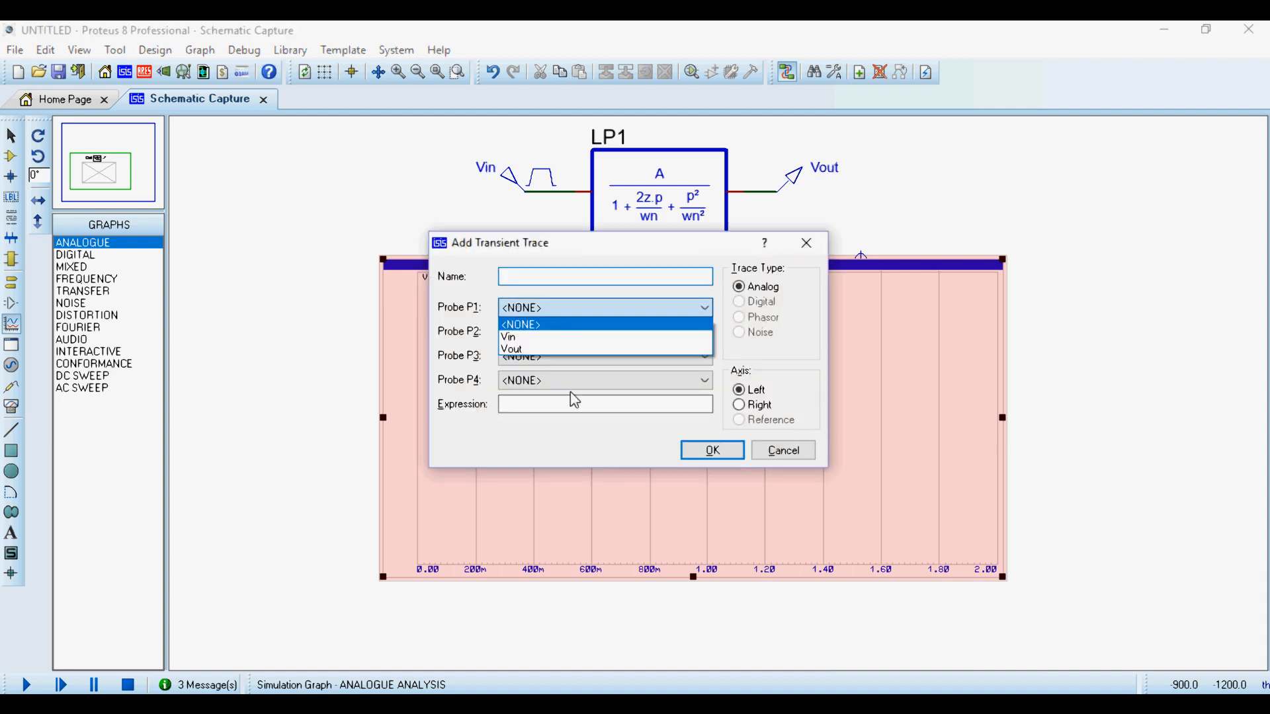
left_click(566, 347)
left_click(704, 452)
key("space")
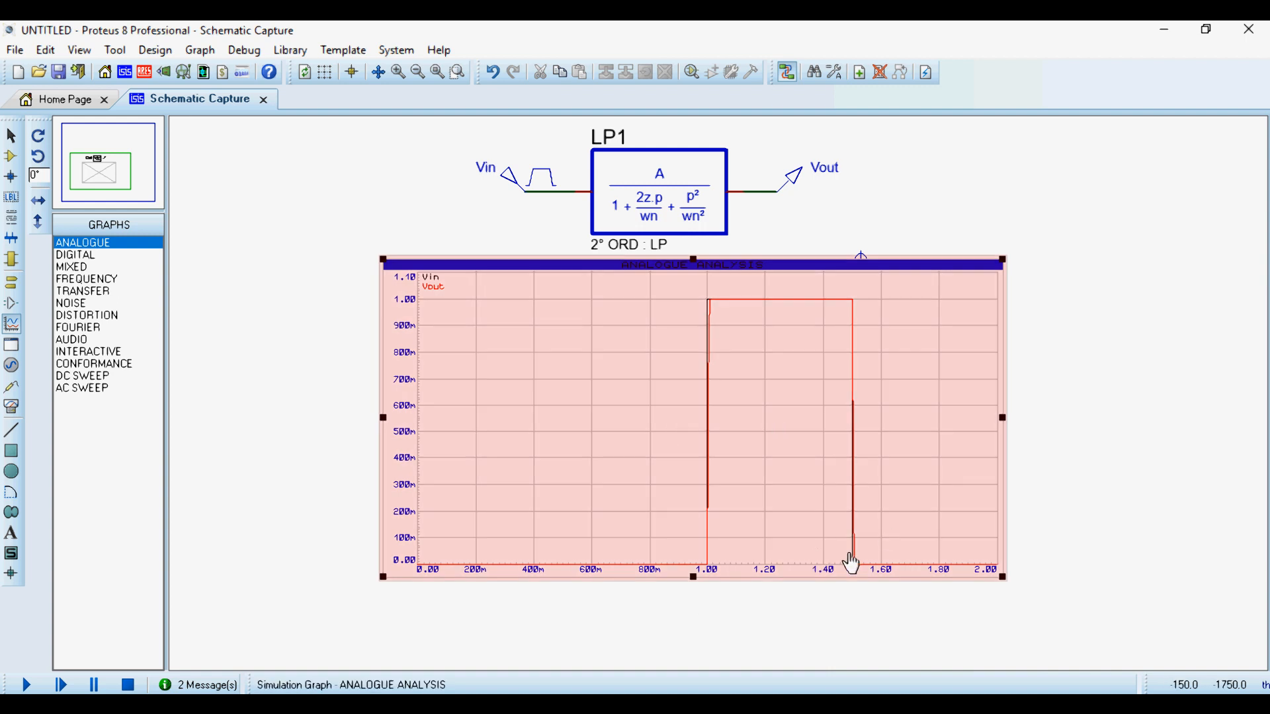
- Shorten the analogue graph's stop time to 1.2 s
left_click(739, 584)
double_click(764, 328)
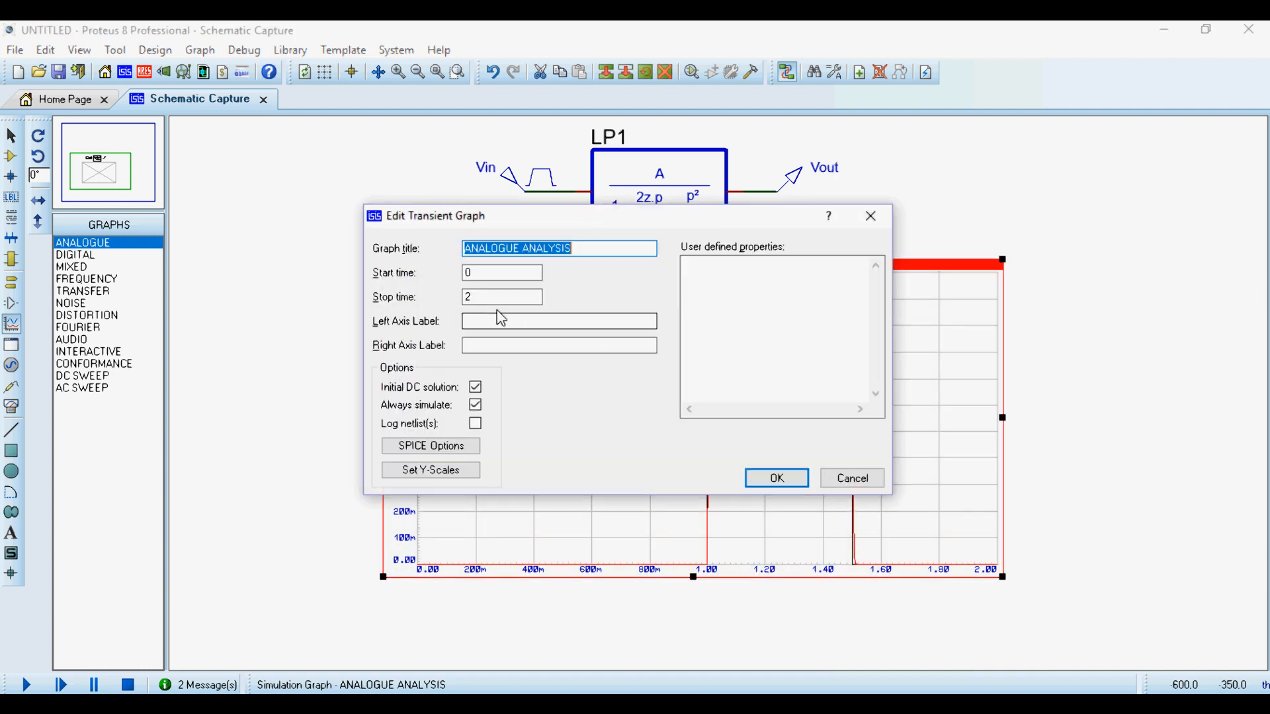
double_click(499, 297)
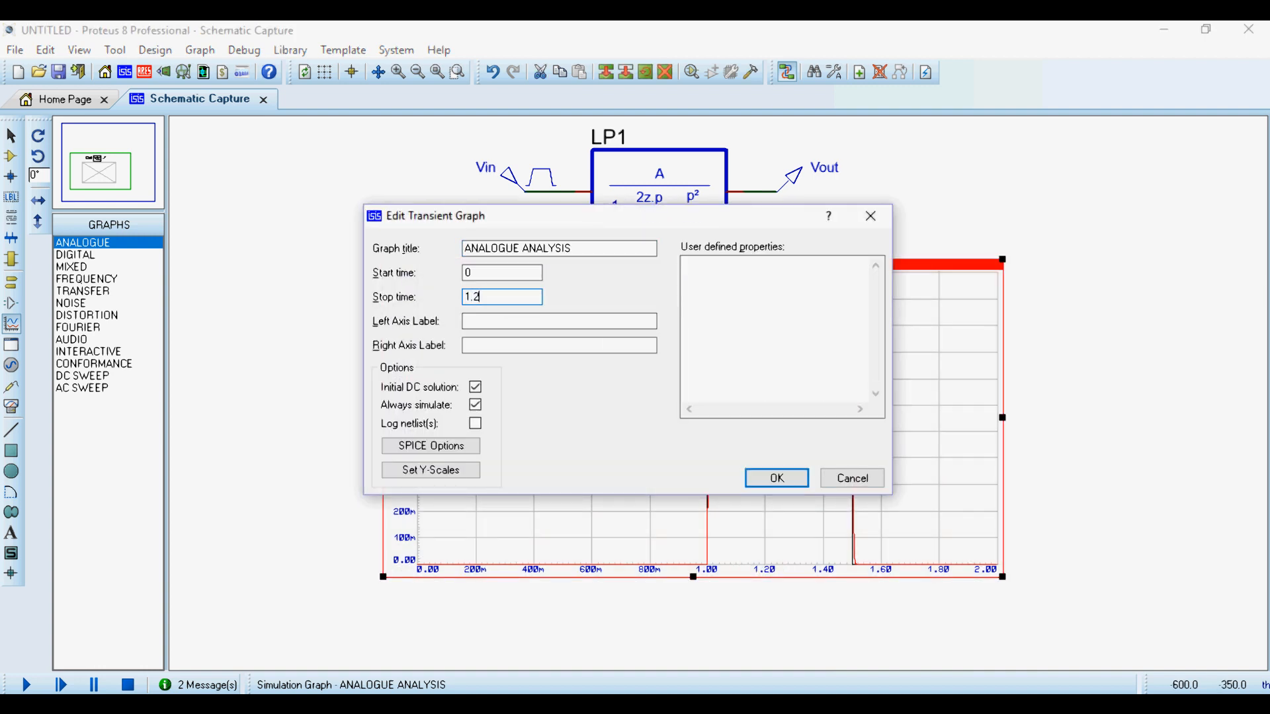
type("1.2")
key("Return")
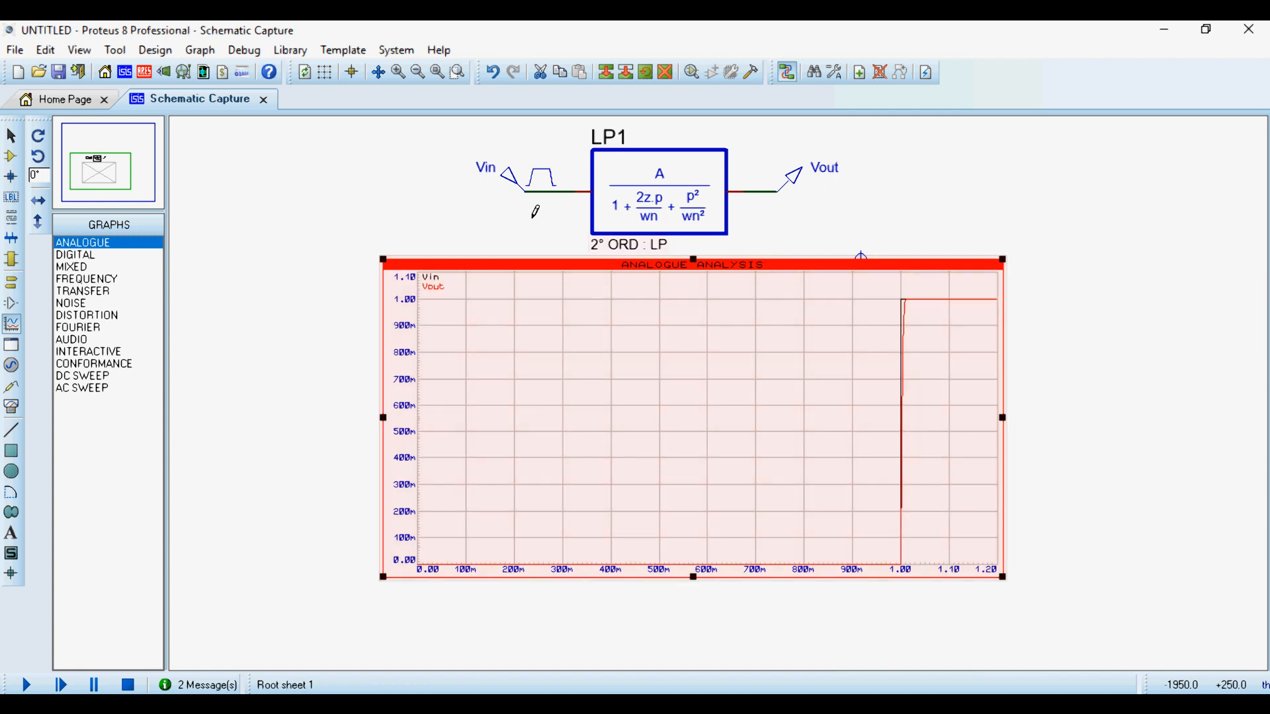
- Set the Vin pulse generator's start time to 0.5 s and simulate the analogue graph again
double_click(541, 180)
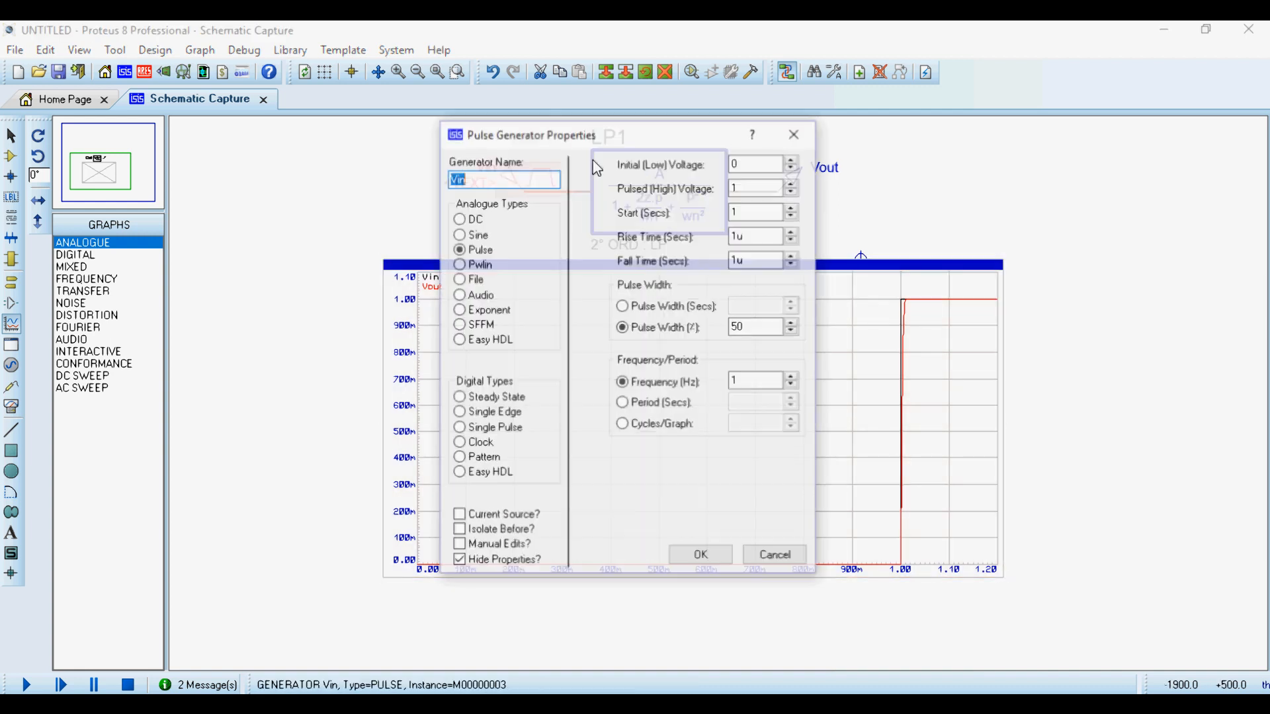
left_click(748, 210)
double_click(748, 210)
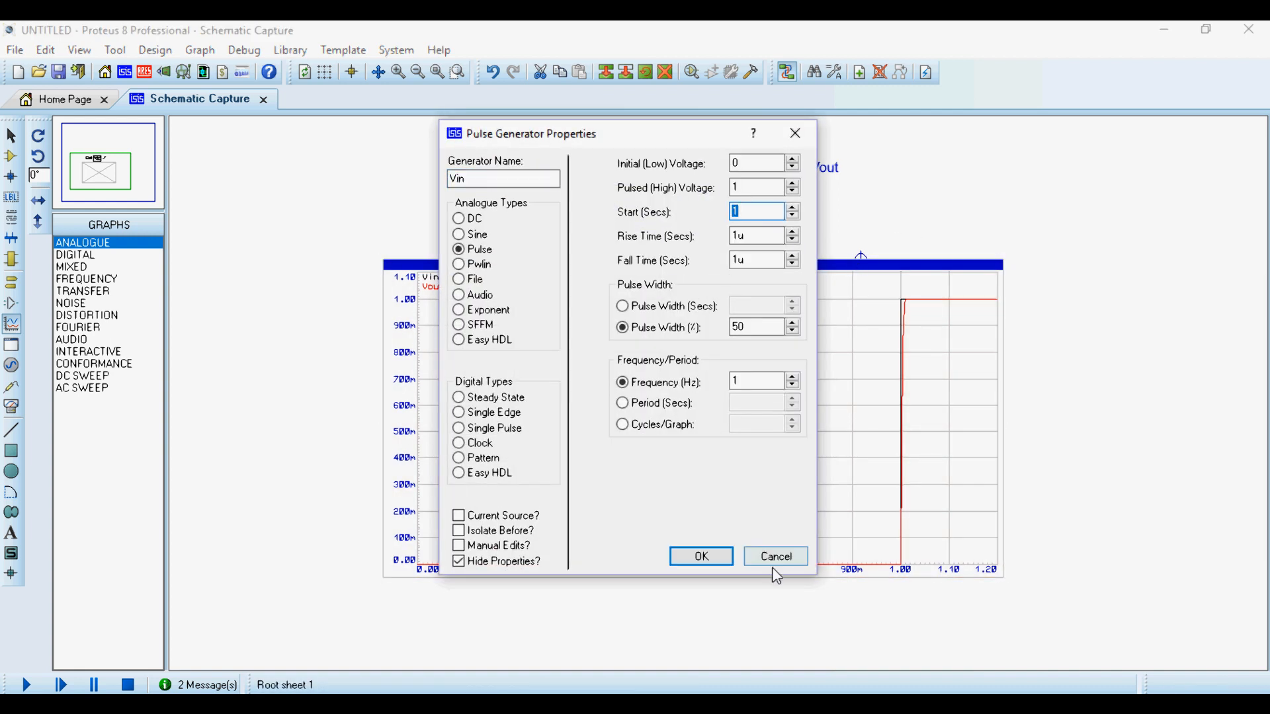
key("Return")
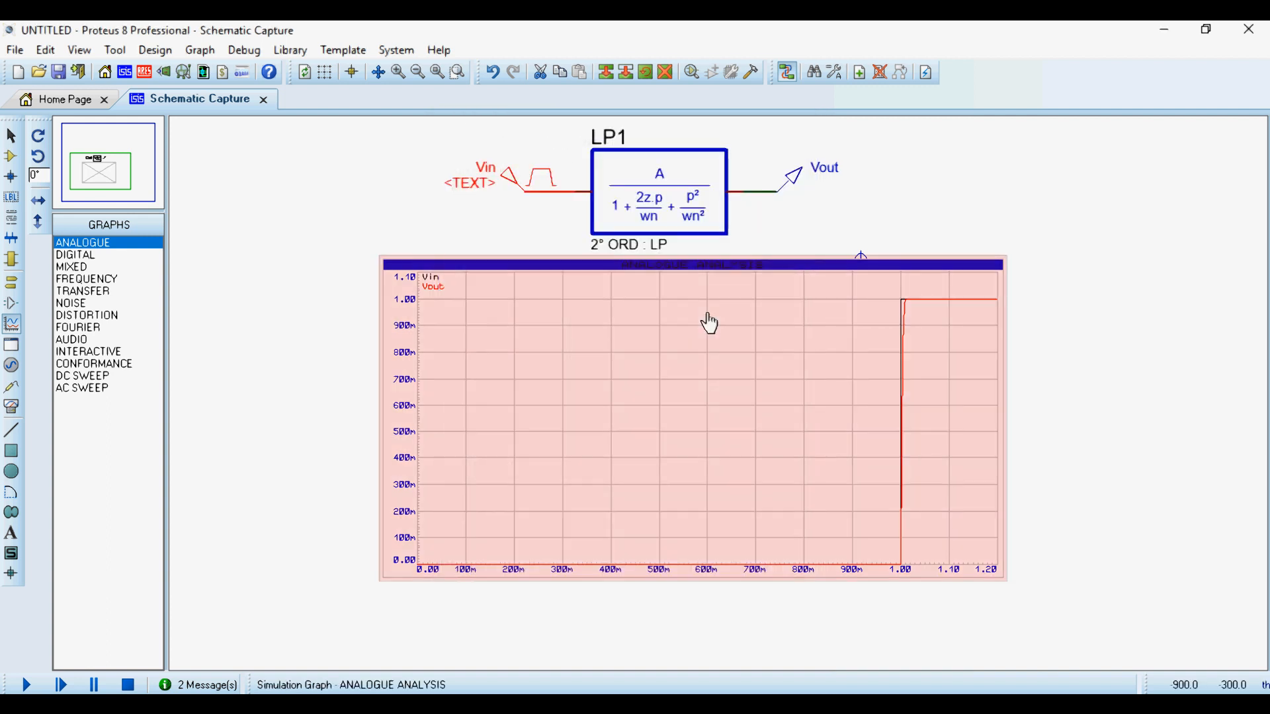
key("space")
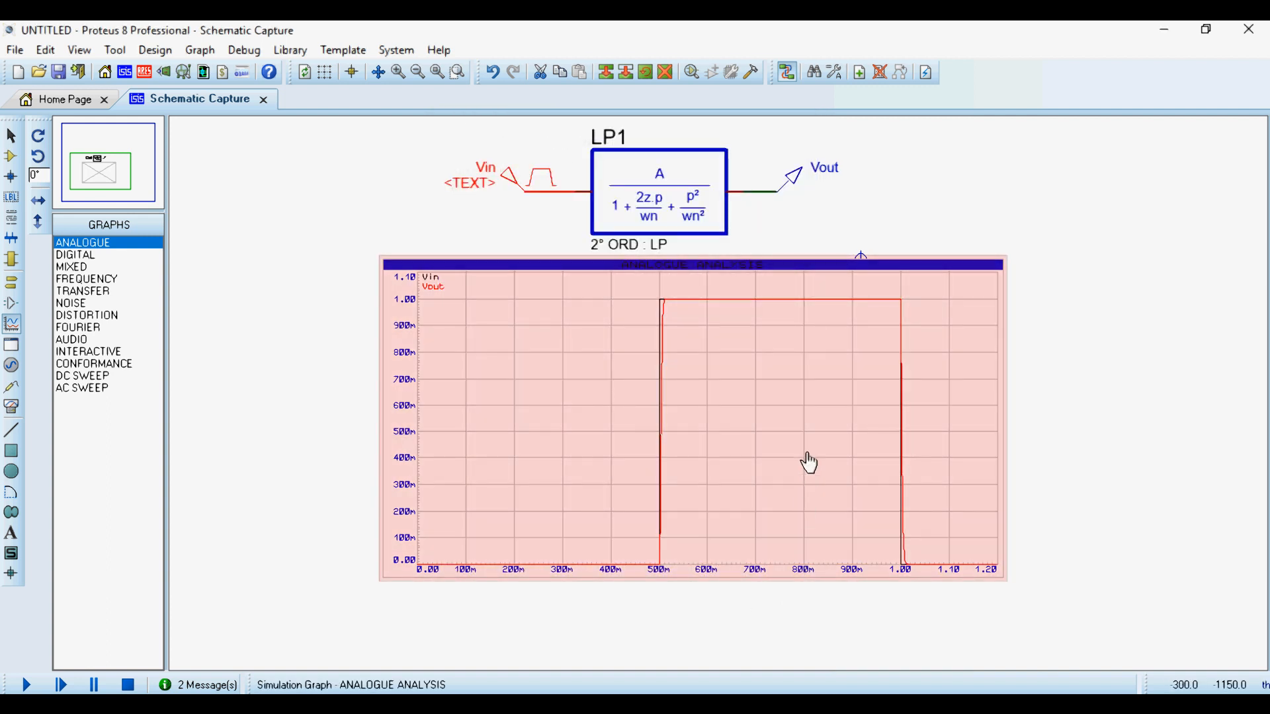
- Set the analogue graph's stop time to 0.8 s and maximize the graph to examine the step response
left_click(807, 458)
left_click(806, 456)
double_click(507, 297)
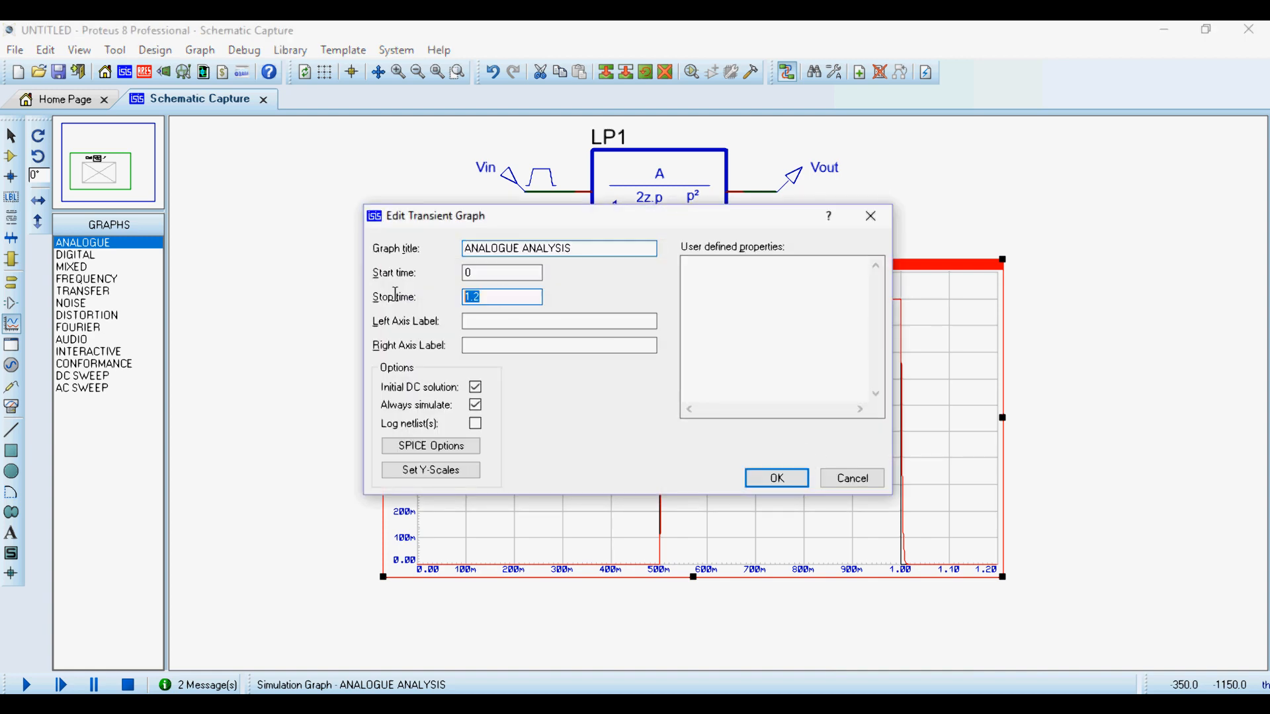
key("Return")
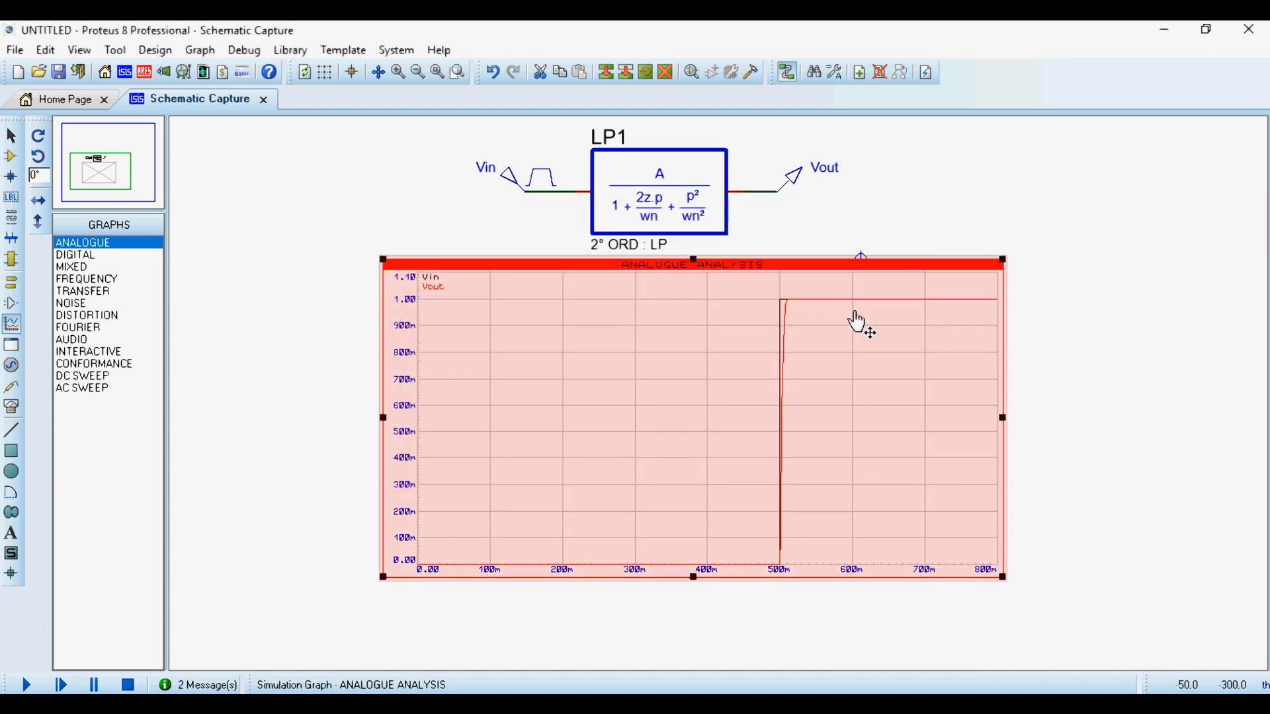
right_click(813, 482)
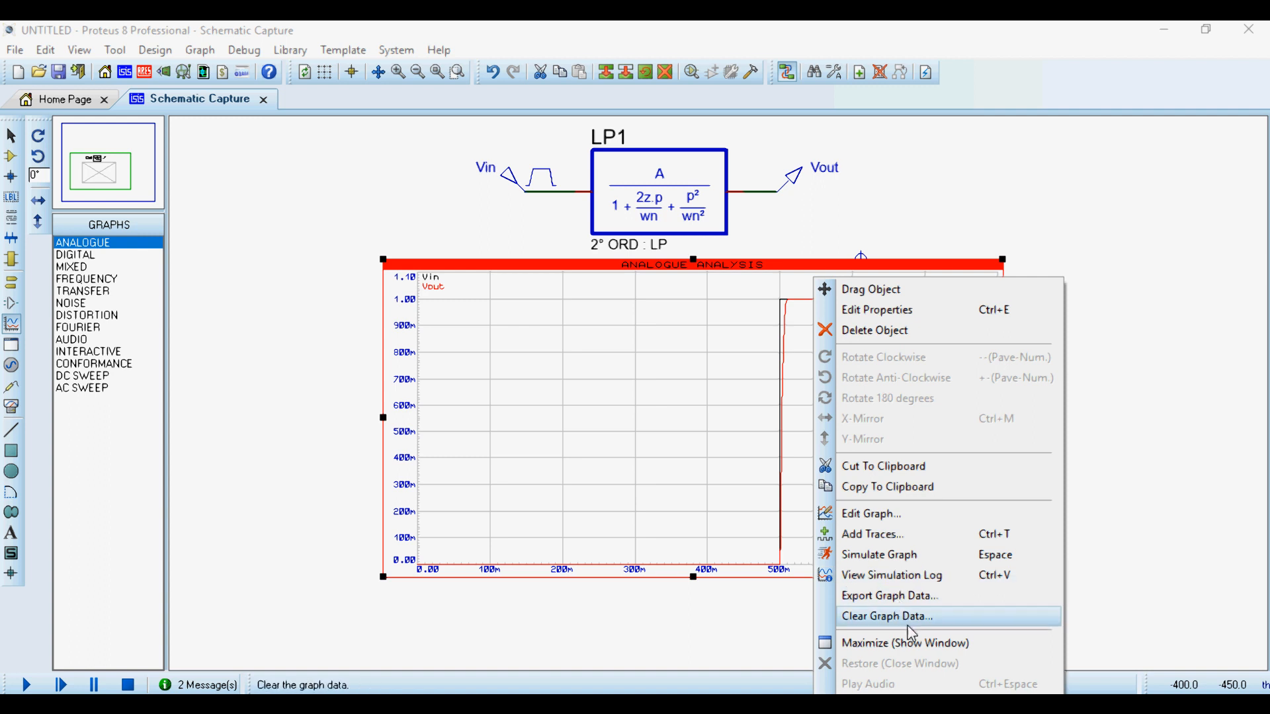
left_click(959, 645)
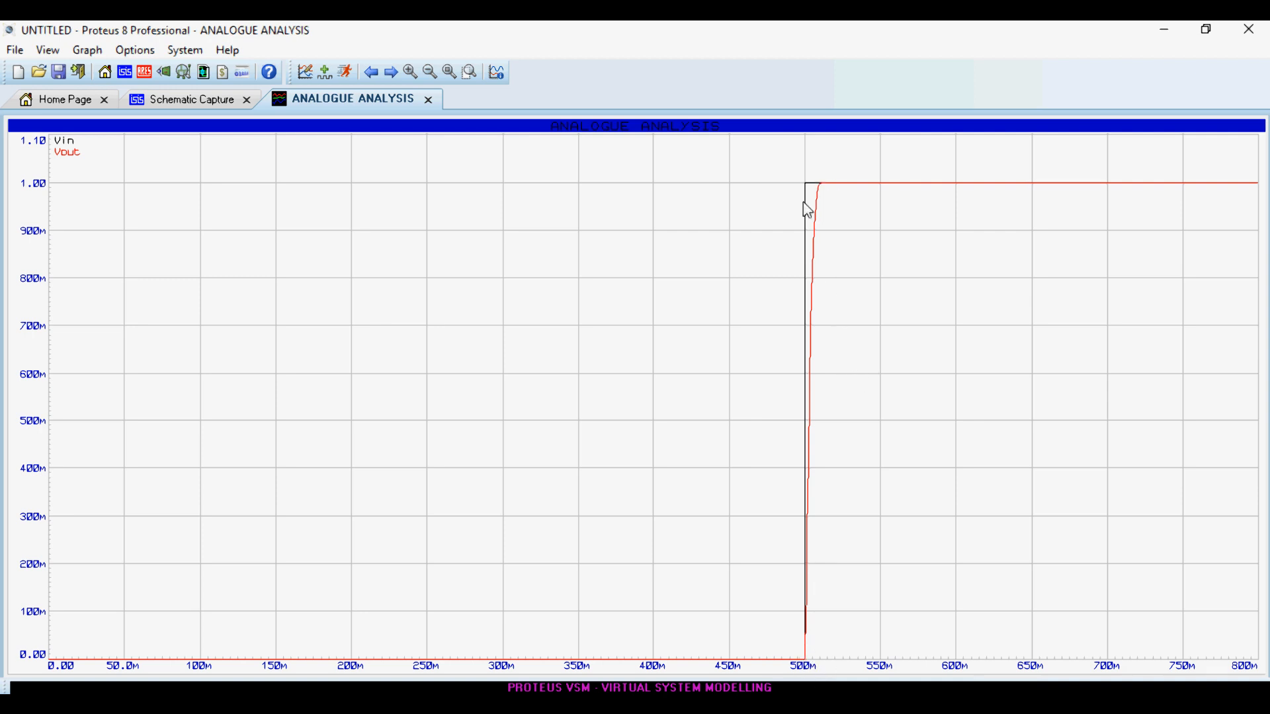
- Examine the Vin and Vout traces around the 500 ms edge in the maximized graph and return to the schematic
key("F6")
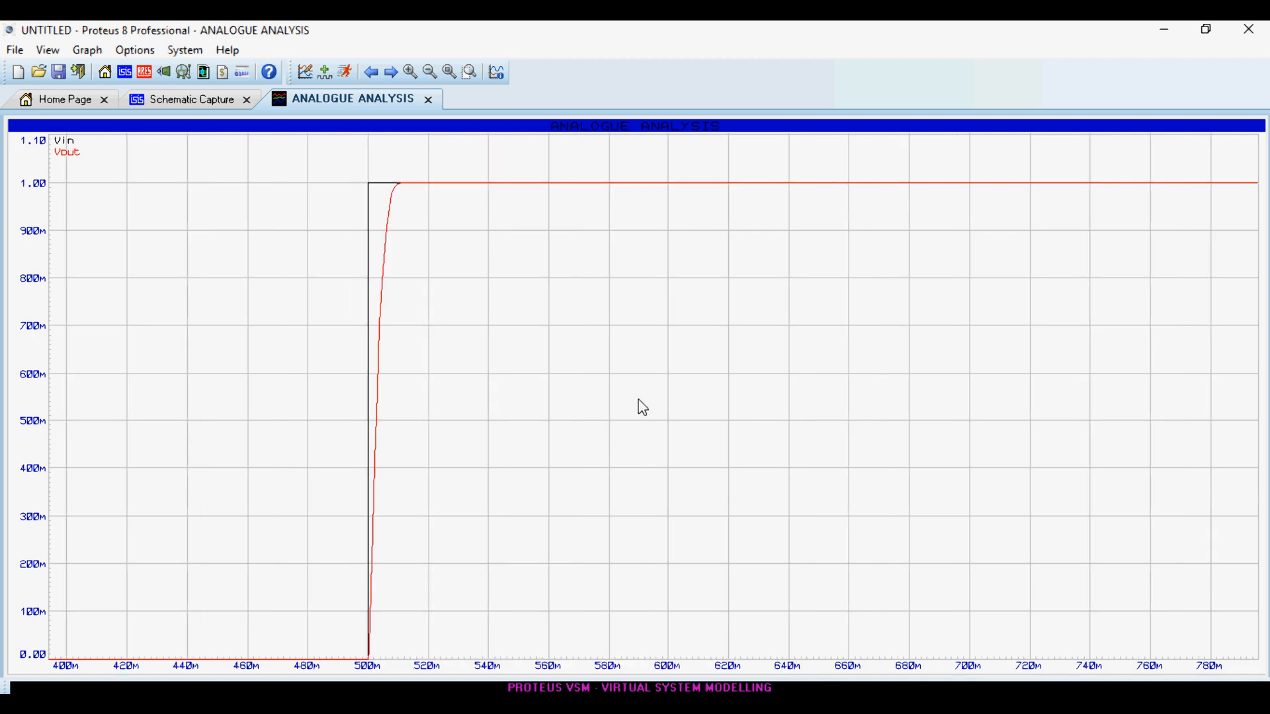
scroll(425, 352, "up", 1)
scroll(685, 277, "up", 1)
scroll(637, 397, "down", 2)
scroll(397, 193, "up", 1)
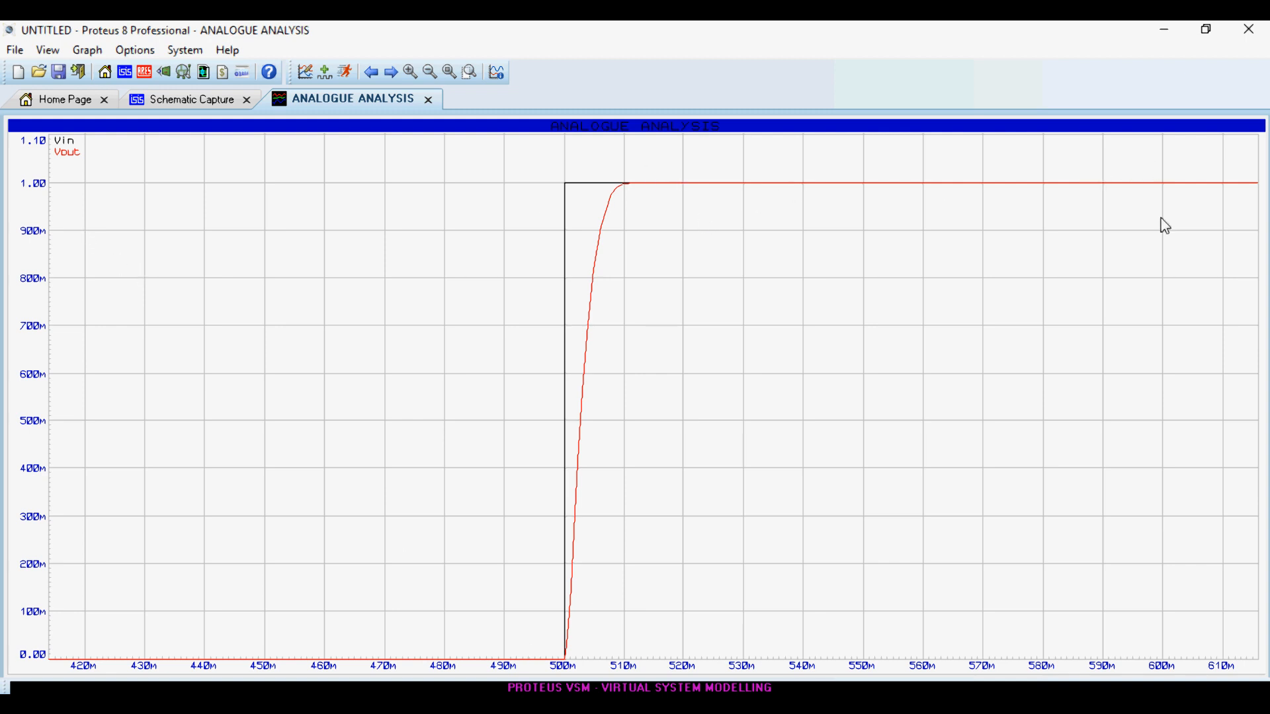
left_click(427, 104)
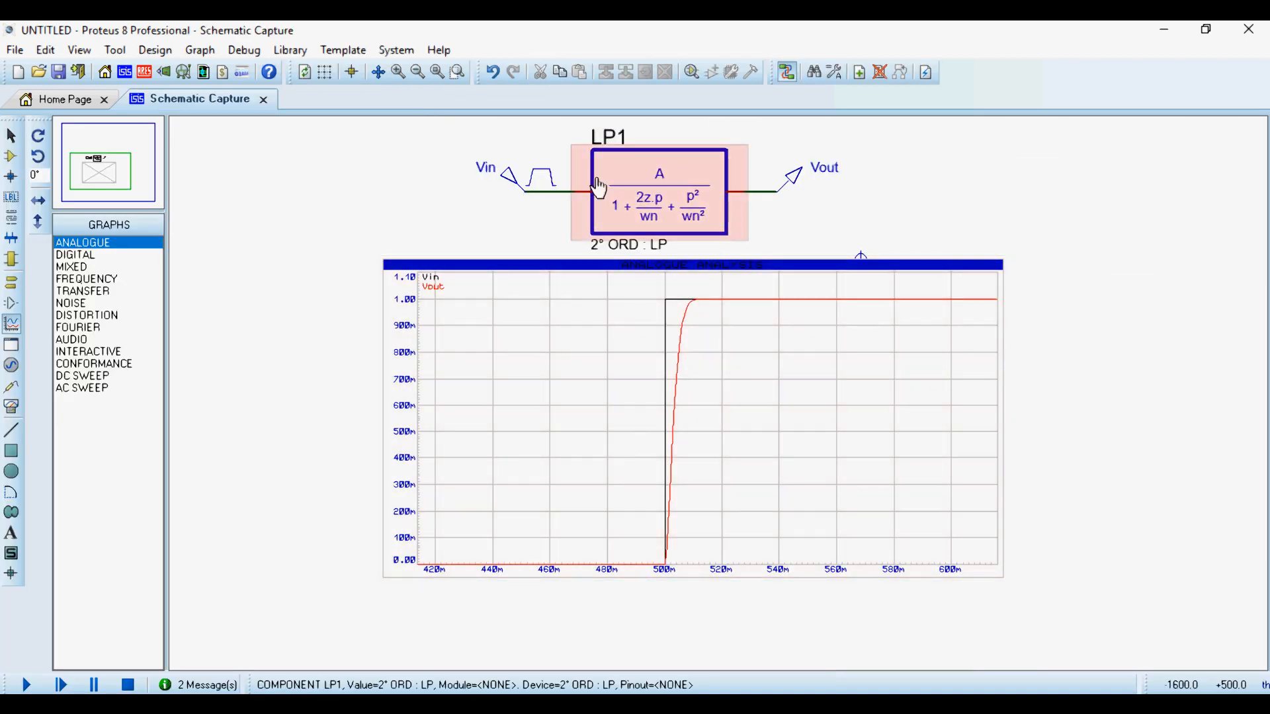
- Set LP1's normal frequency to 2*3.14*50 and examine the re-simulated step response in its own window
left_click(599, 189)
left_click(598, 189)
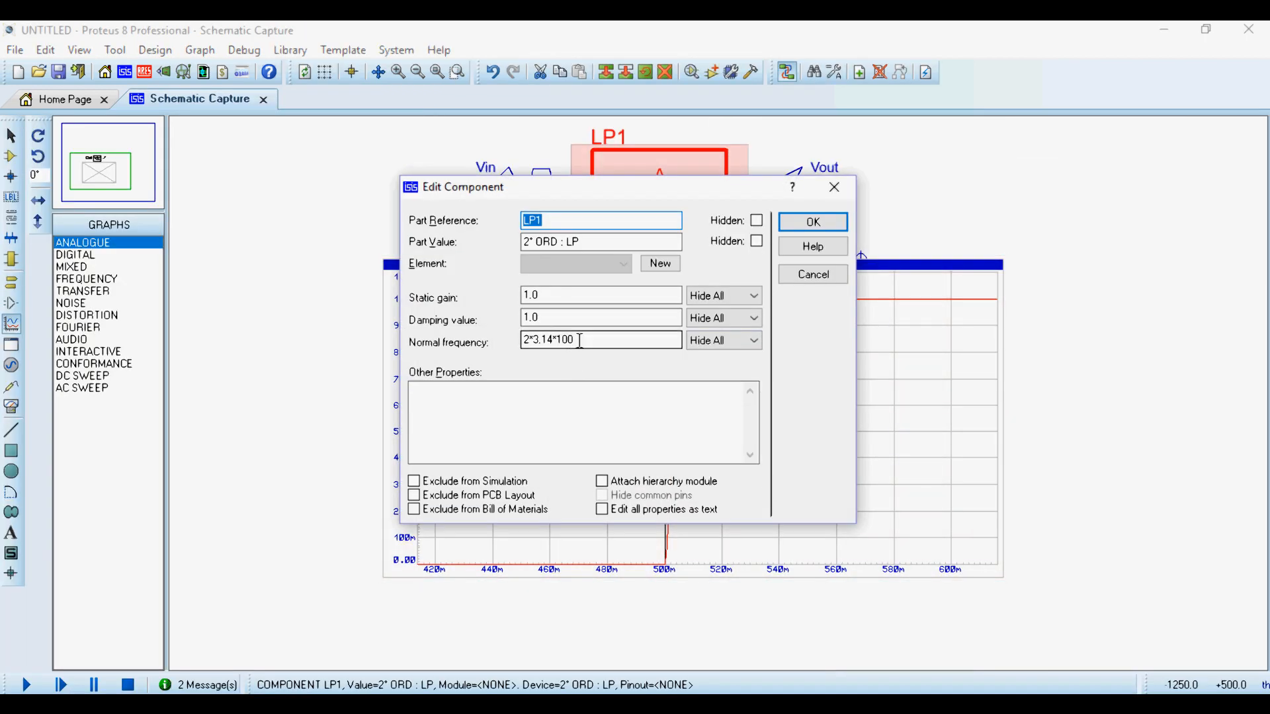
left_click(635, 339)
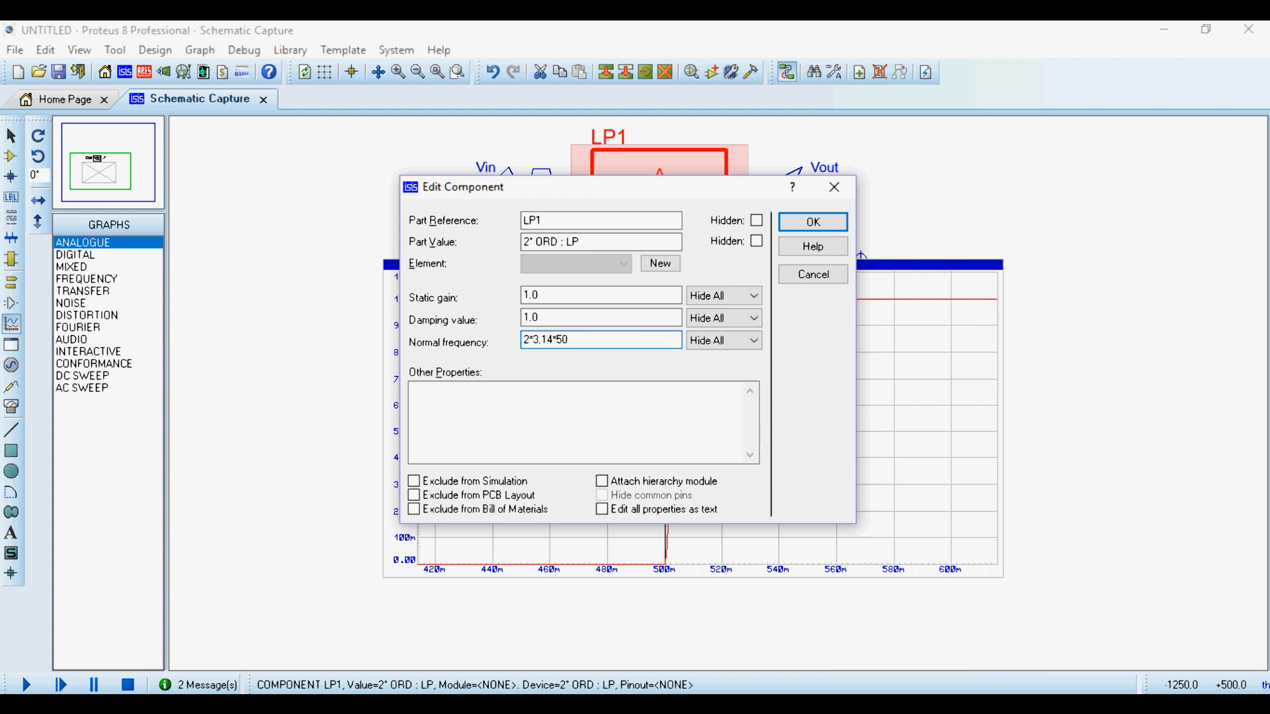
left_click(810, 222)
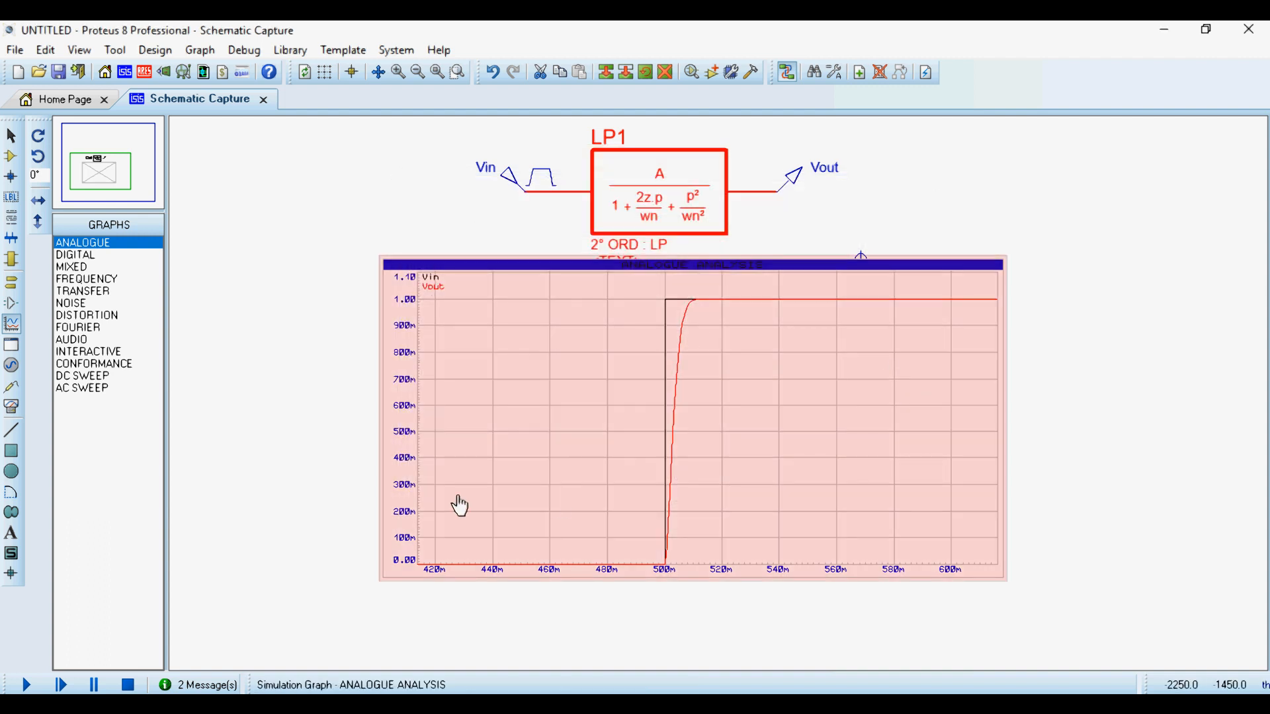
key("space")
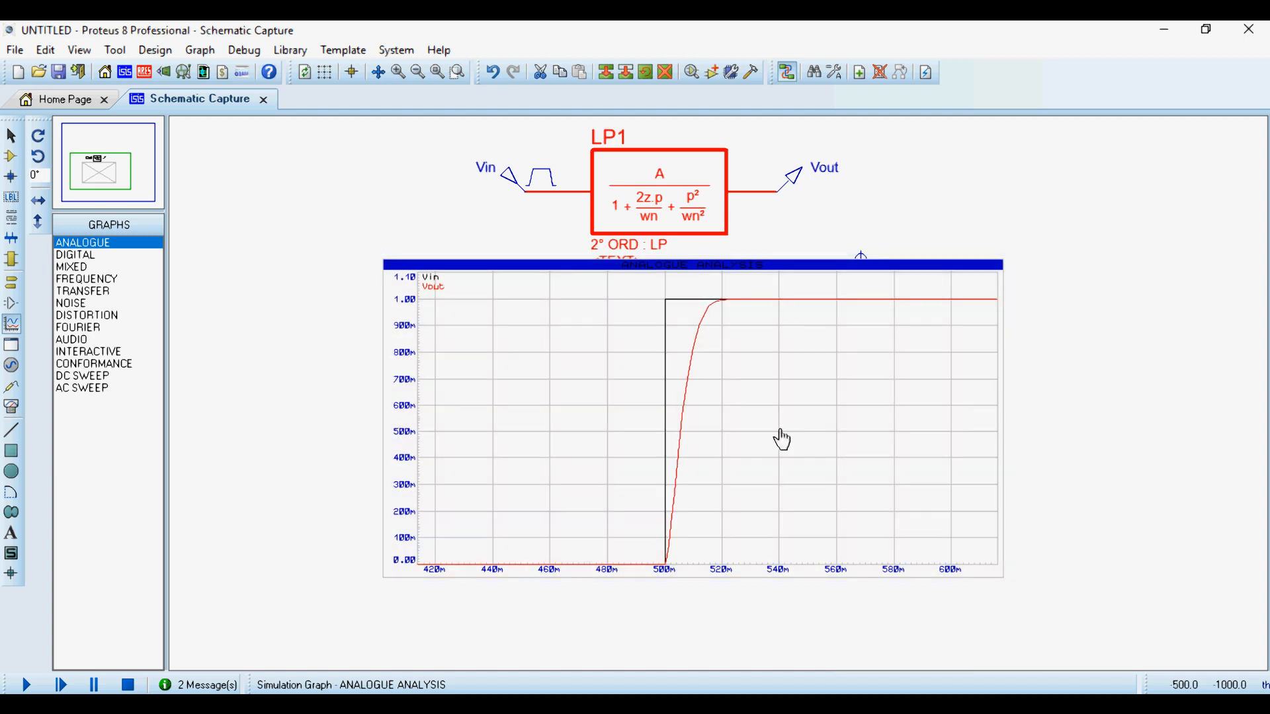
right_click(847, 391)
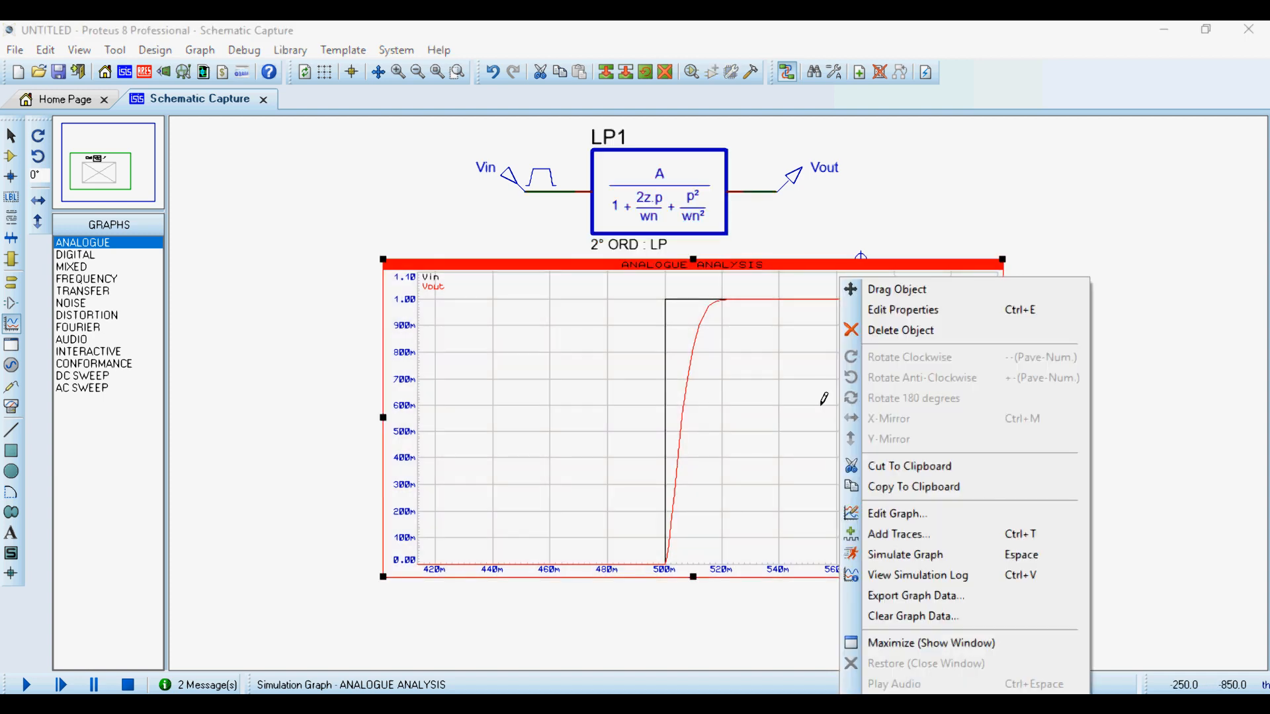
left_click(879, 641)
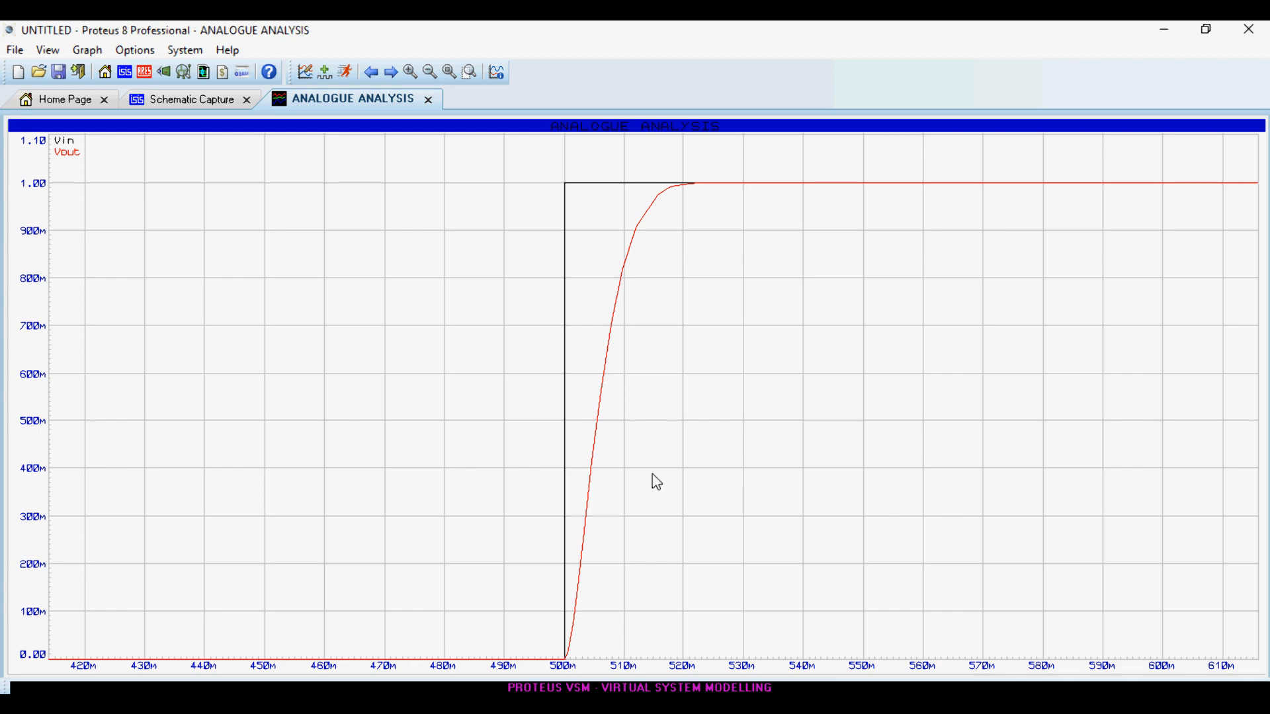
left_click(429, 100)
- Set LP1's normal frequency to 2*3.14*10 and examine the re-simulated step response in its own window
double_click(658, 198)
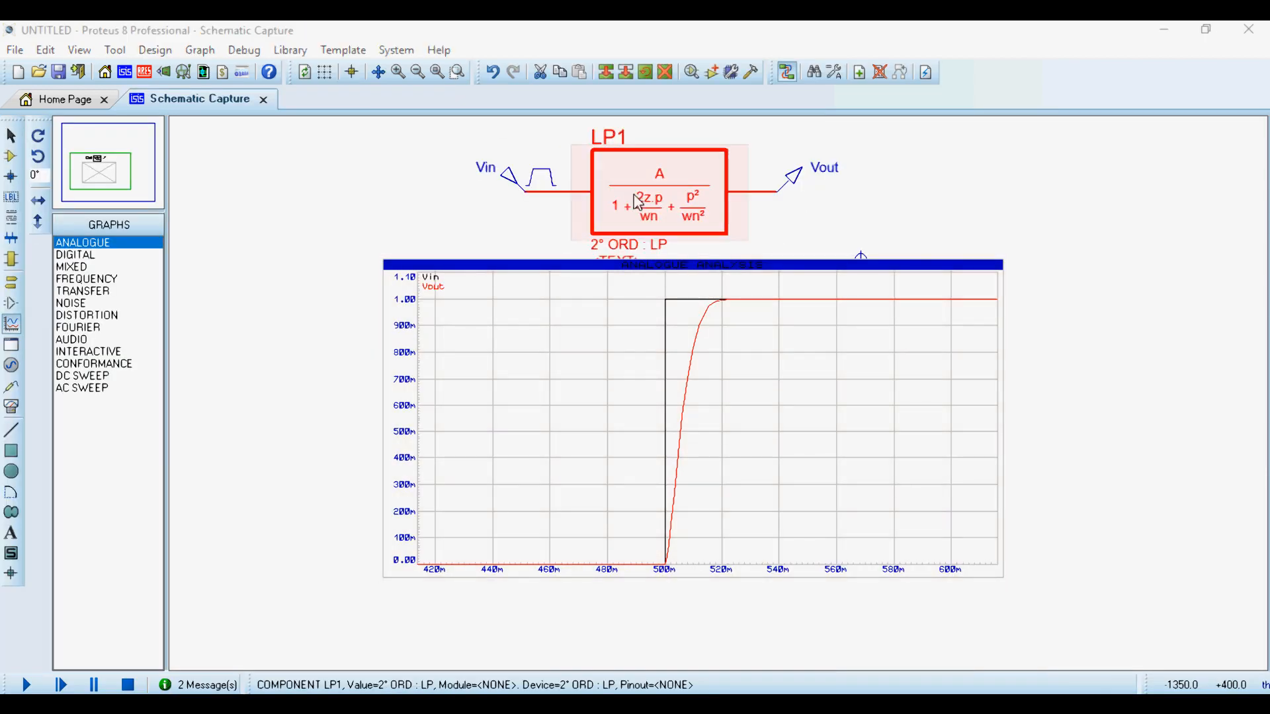
left_click(667, 338)
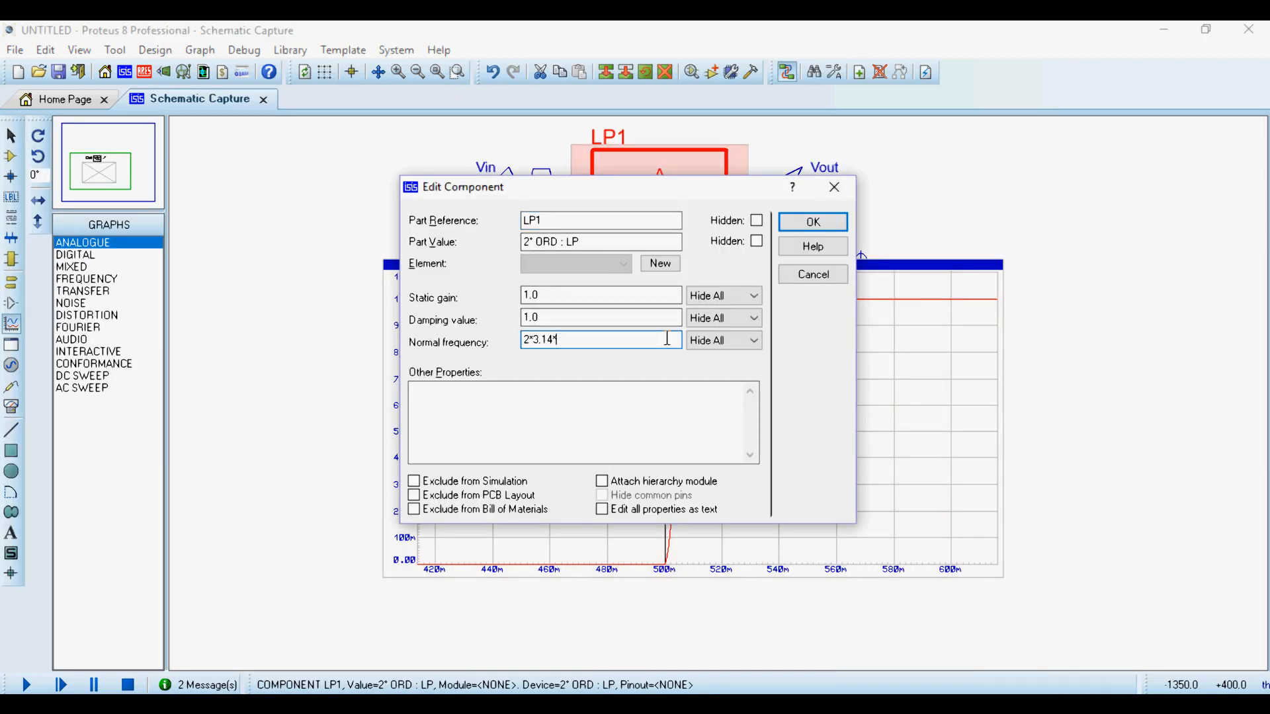
key("Return")
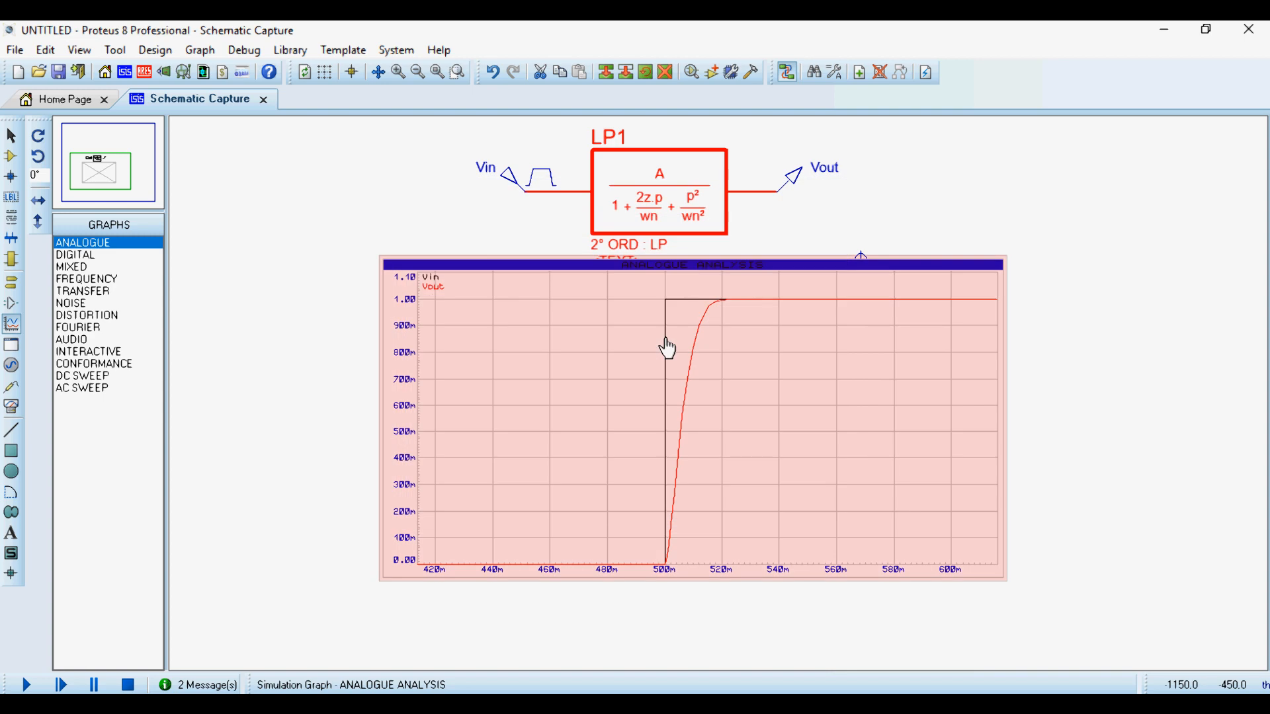
key("space")
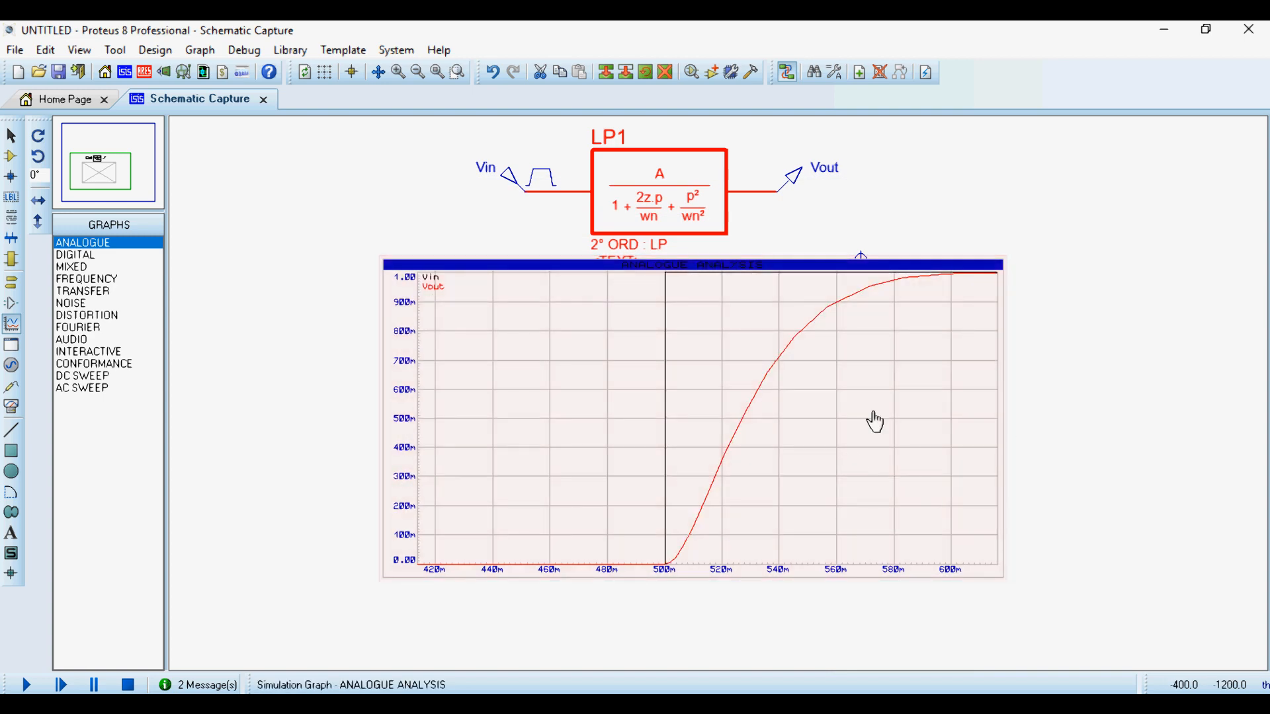
right_click(873, 397)
left_click(965, 644)
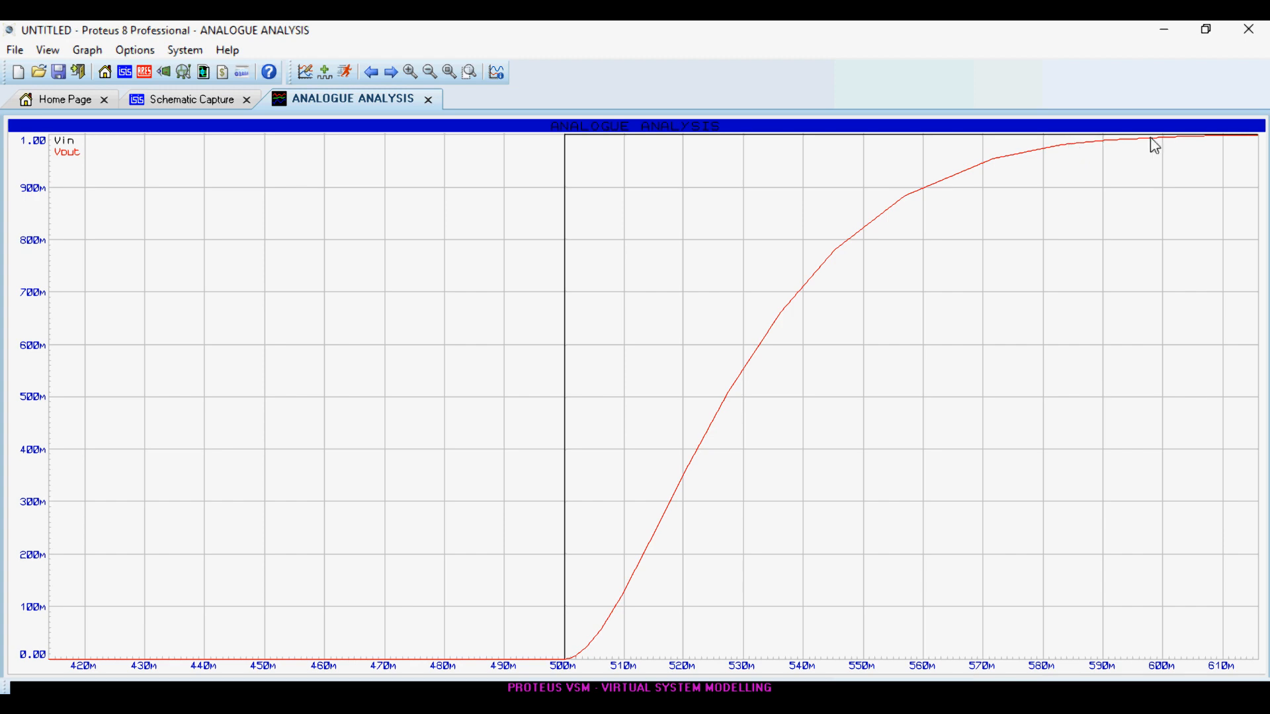
left_click(428, 99)
- Set the frequency of the Vin pulse generator to 0.5 Hz
double_click(537, 179)
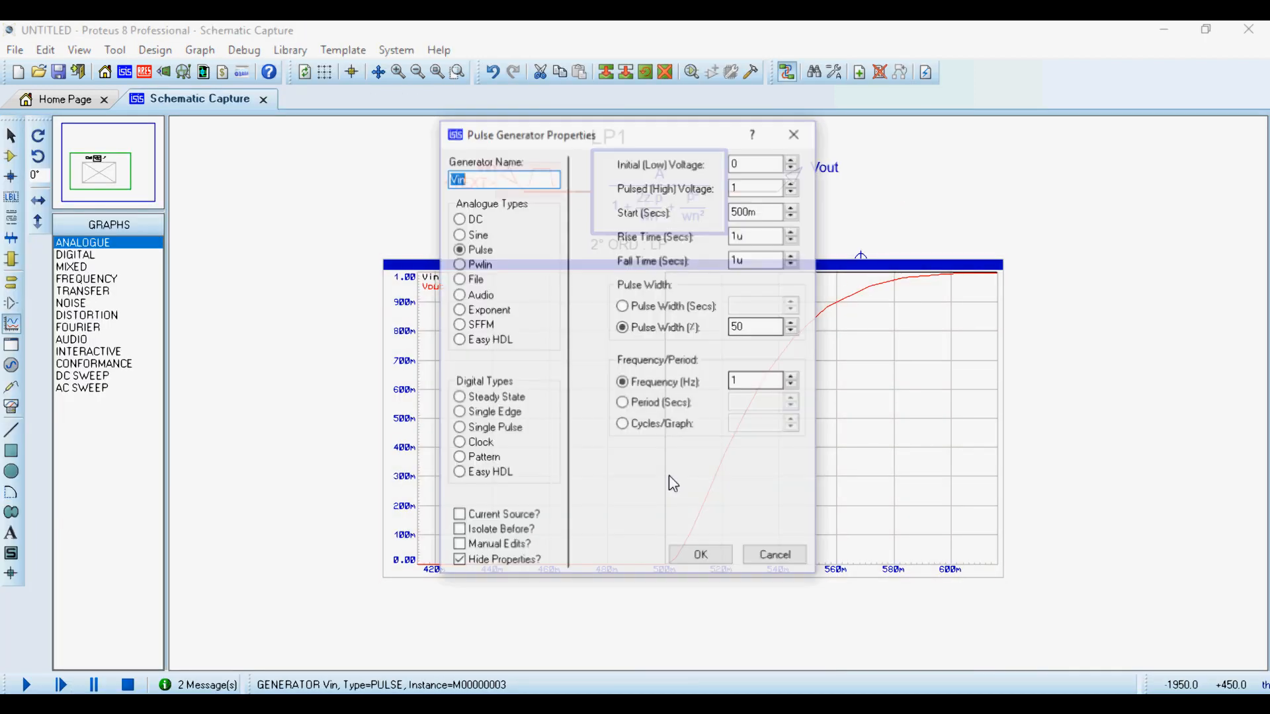
left_click(744, 382)
double_click(743, 382)
type("0.5")
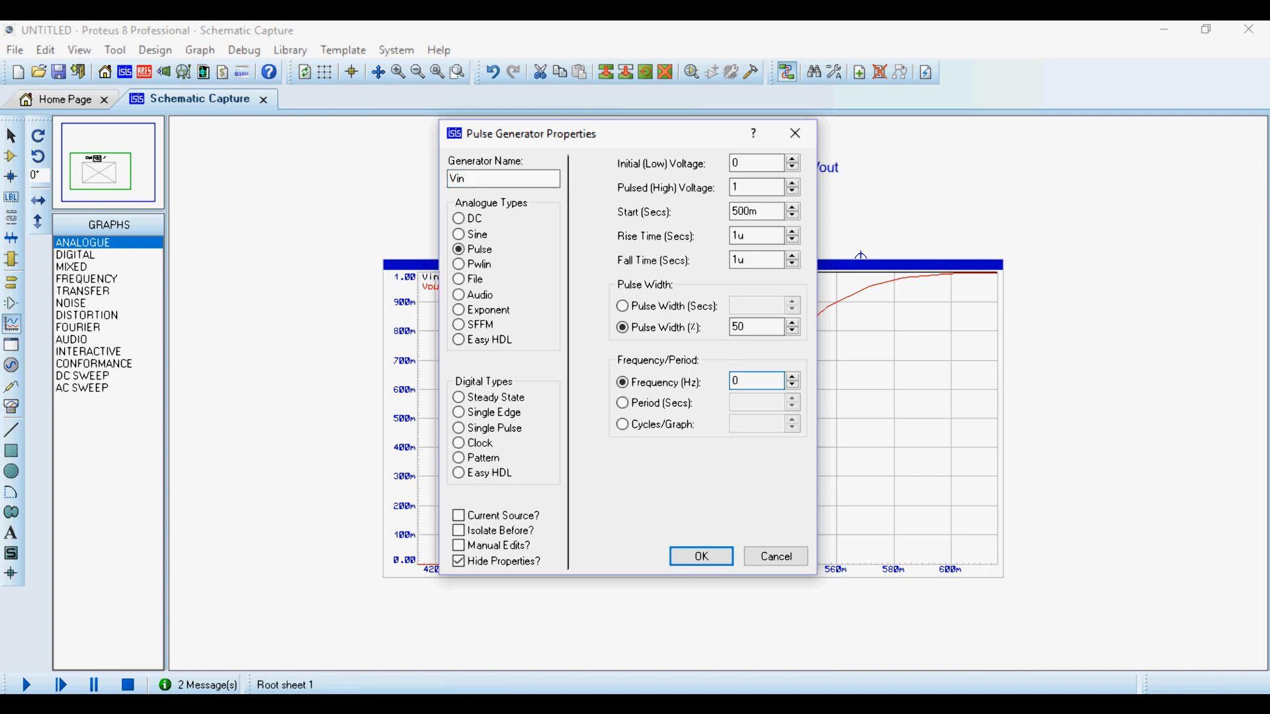
key("Return")
- Try stop times of 3 s and 2 s for the analogue graph
double_click(929, 355)
double_click(484, 294)
type("3")
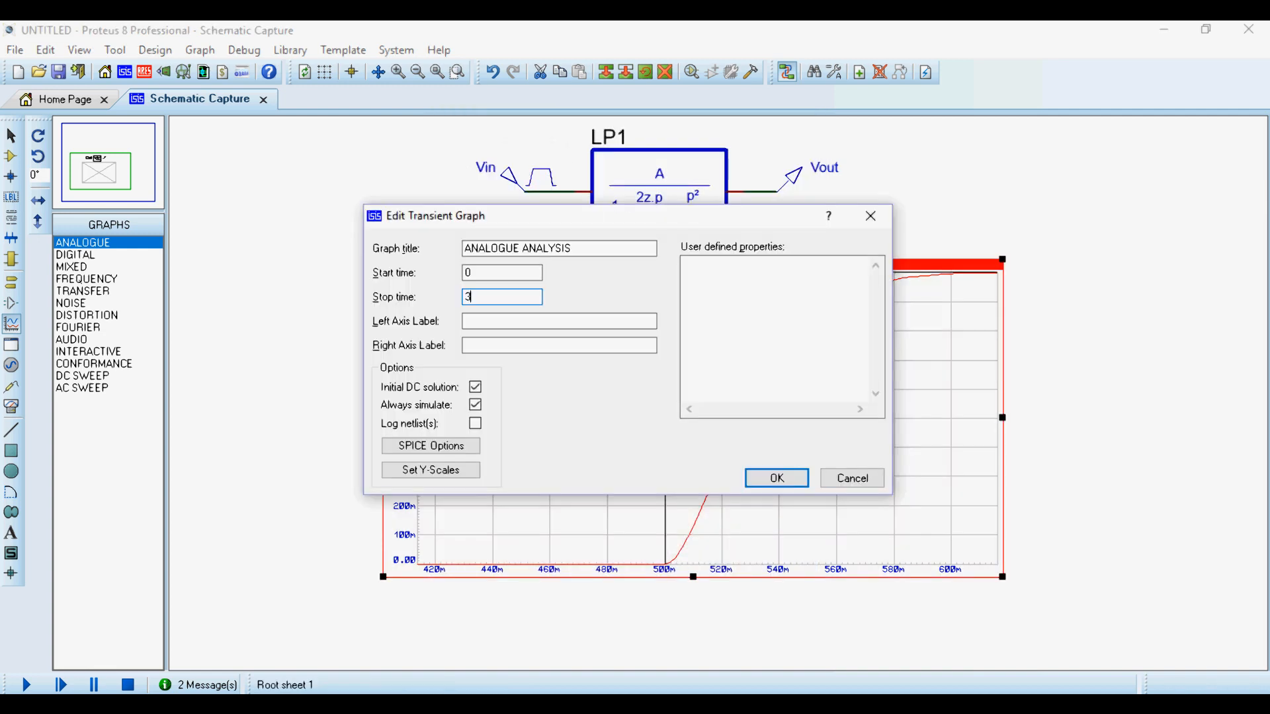
key("Return")
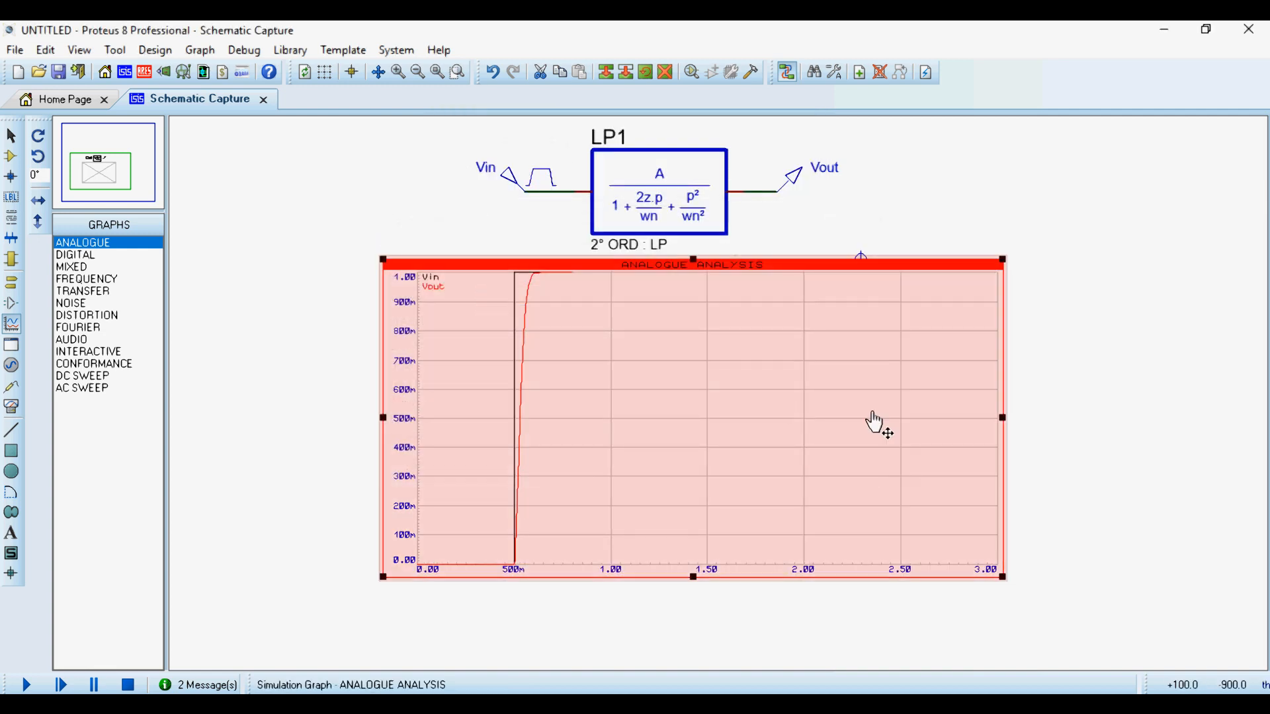
double_click(694, 449)
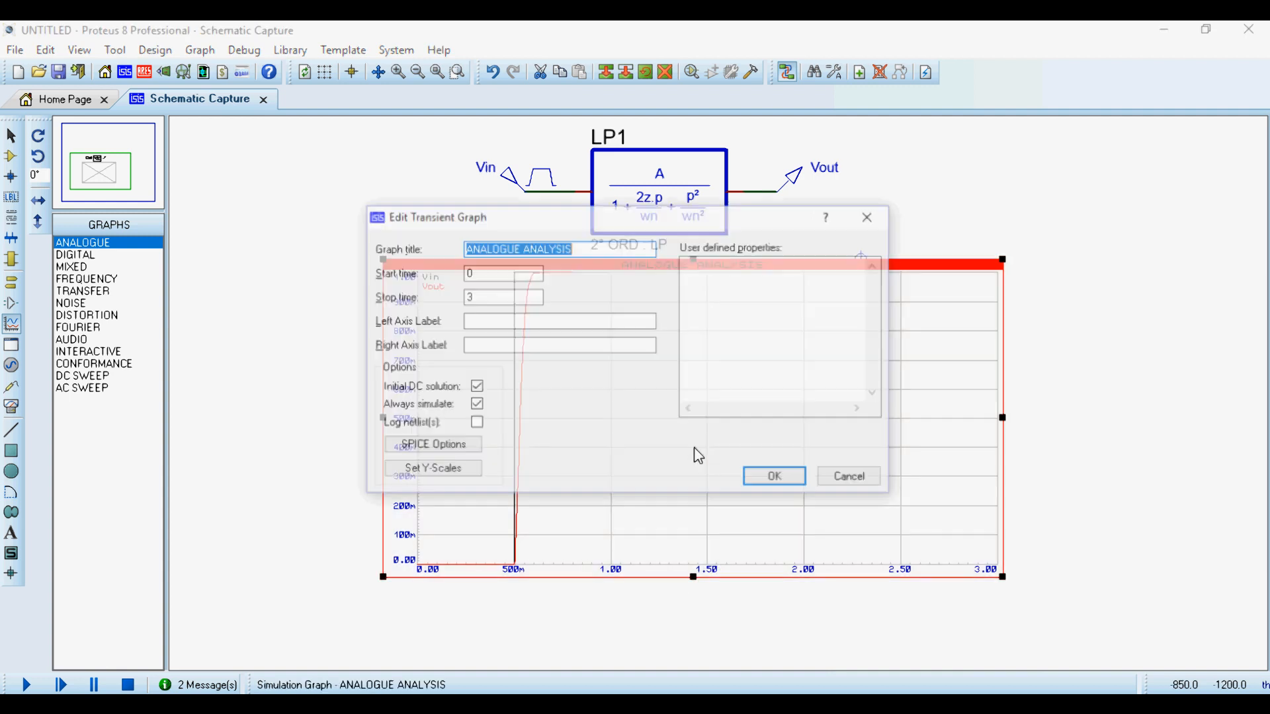
double_click(514, 294)
key("Return")
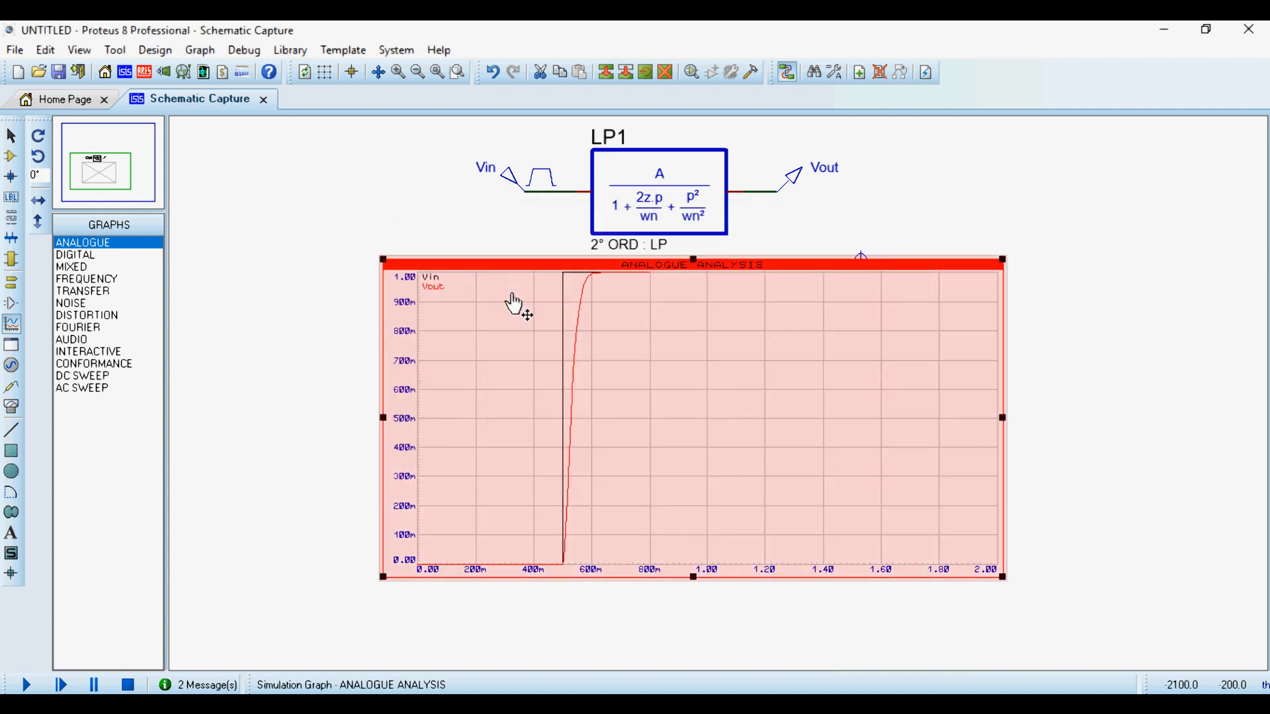
- Set the analogue graph's stop time to 1 s and simulate it again
double_click(625, 582)
left_click(490, 295)
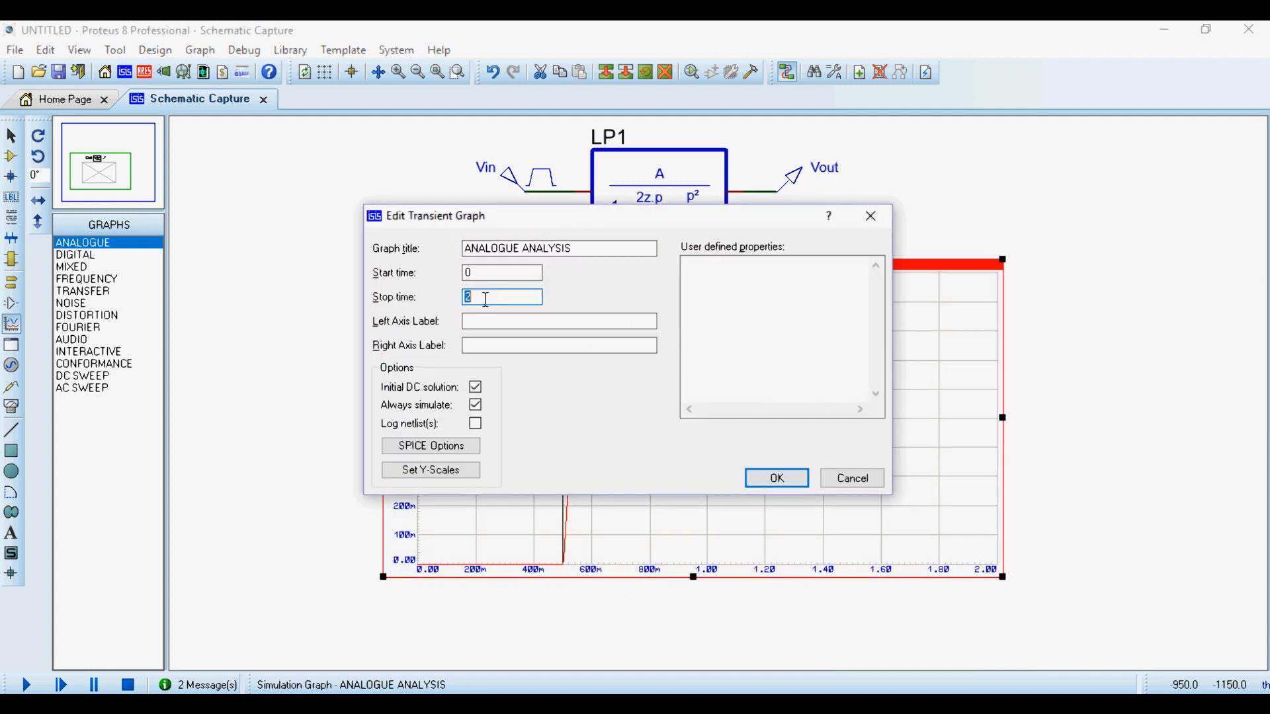
key("BackSpace")
type("1")
key("Return")
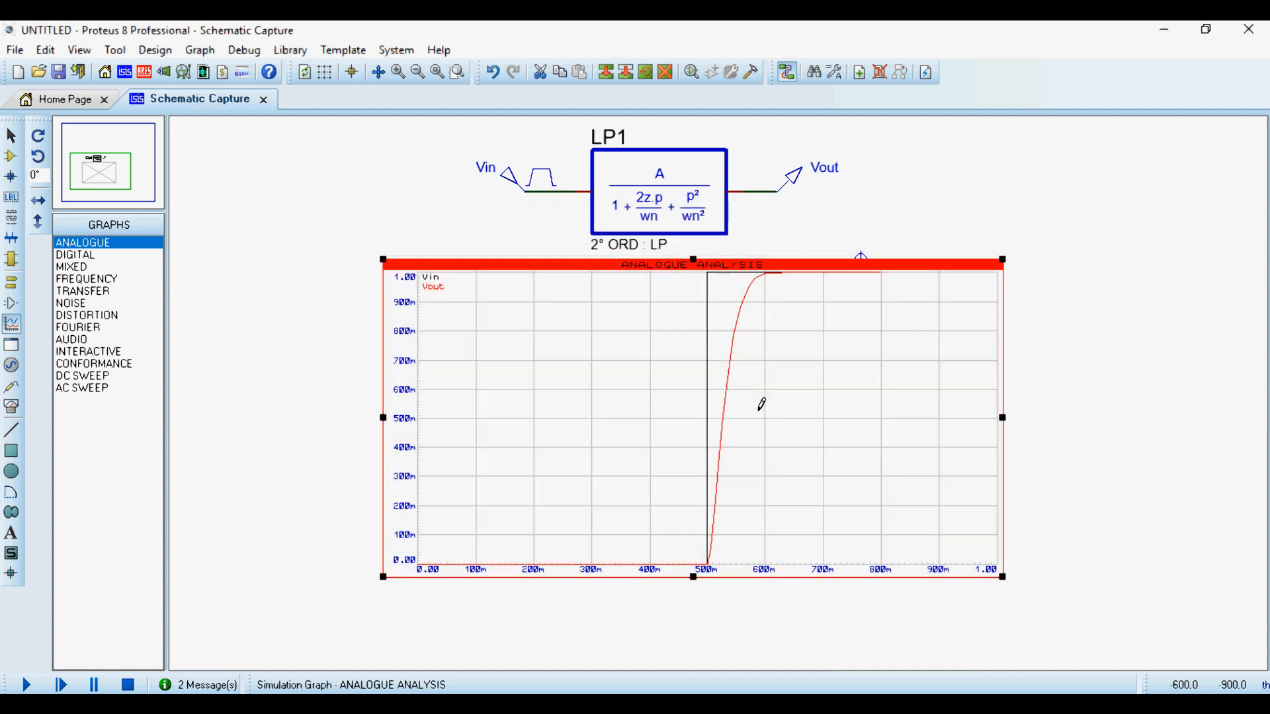
- Maximize the analogue graph, examine the Vout rise after 500 ms and return to the schematic
right_click(804, 424)
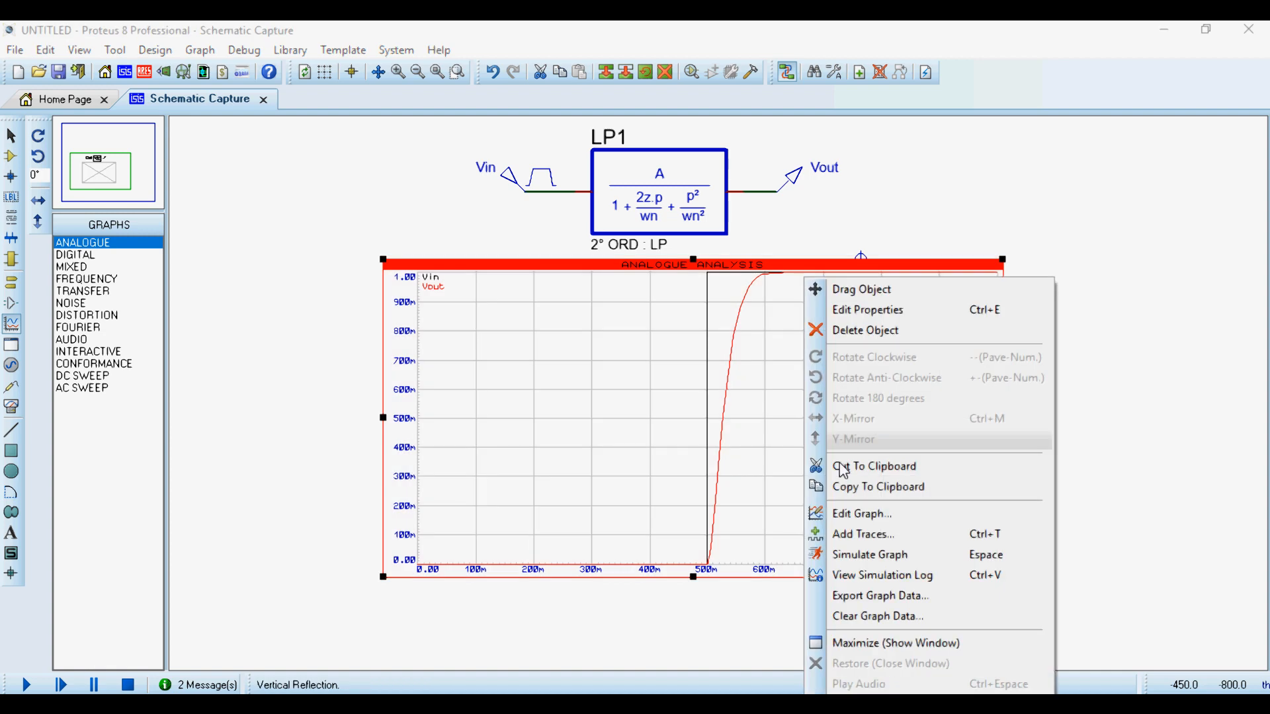
left_click(887, 643)
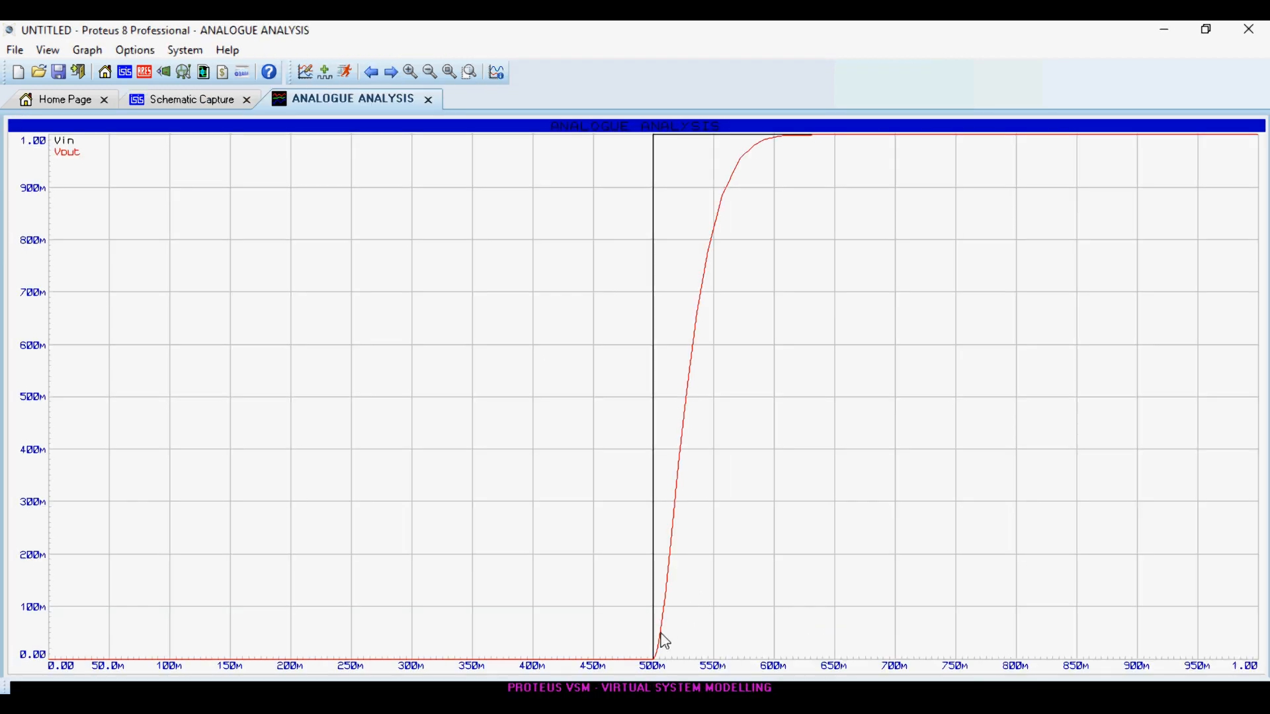
scroll(747, 265, "up", 2)
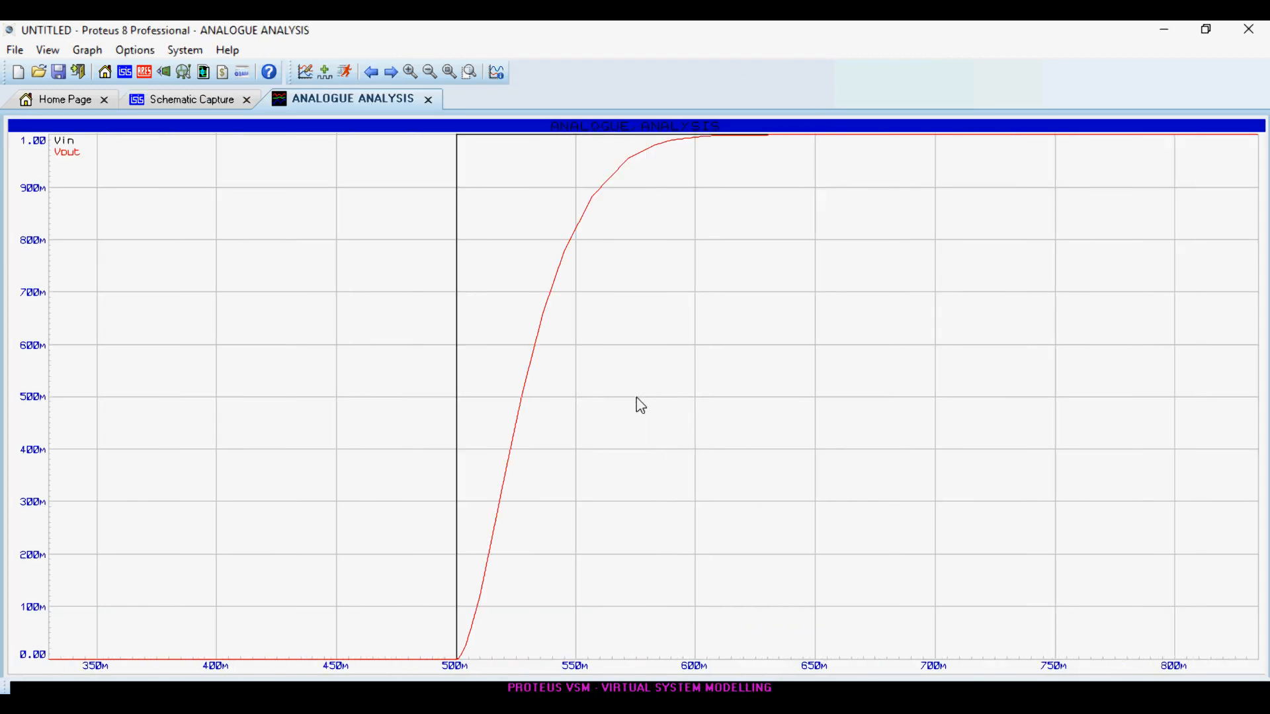
scroll(634, 397, "down", 2)
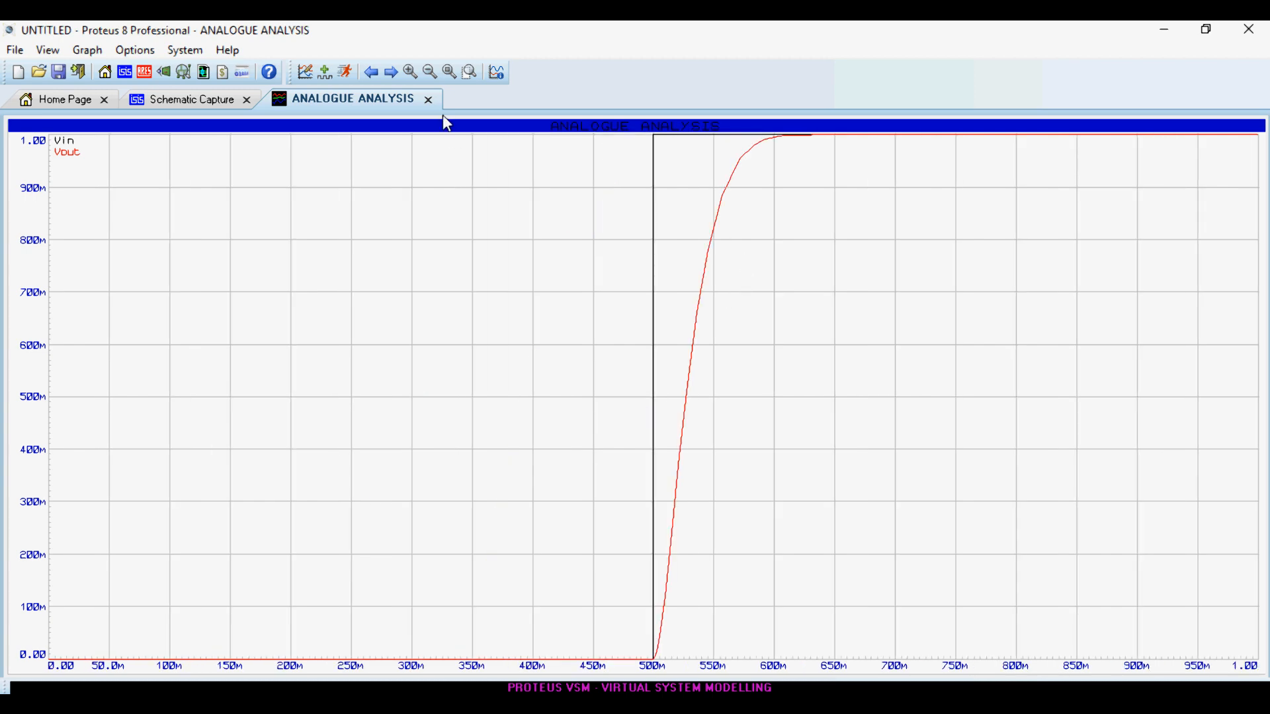
left_click(429, 99)
- Set LP1's damping value to 0.6 and examine the re-simulated step response in its own window
double_click(639, 164)
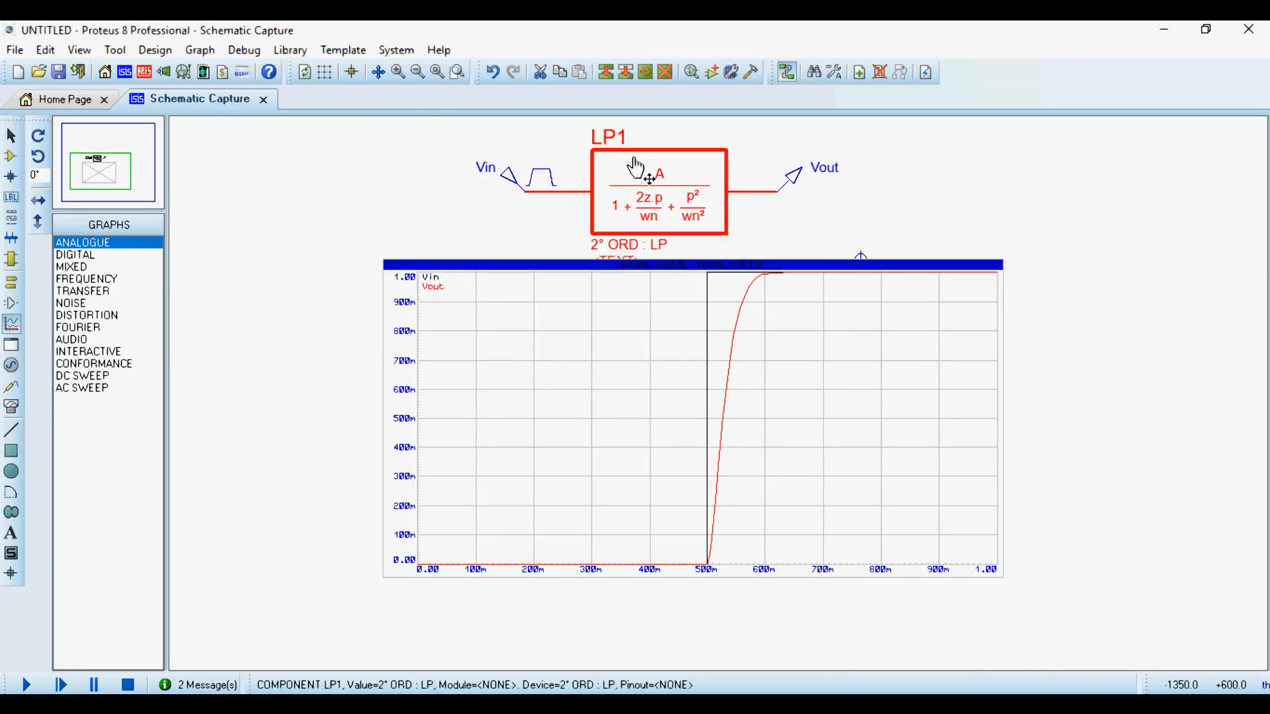
double_click(568, 320)
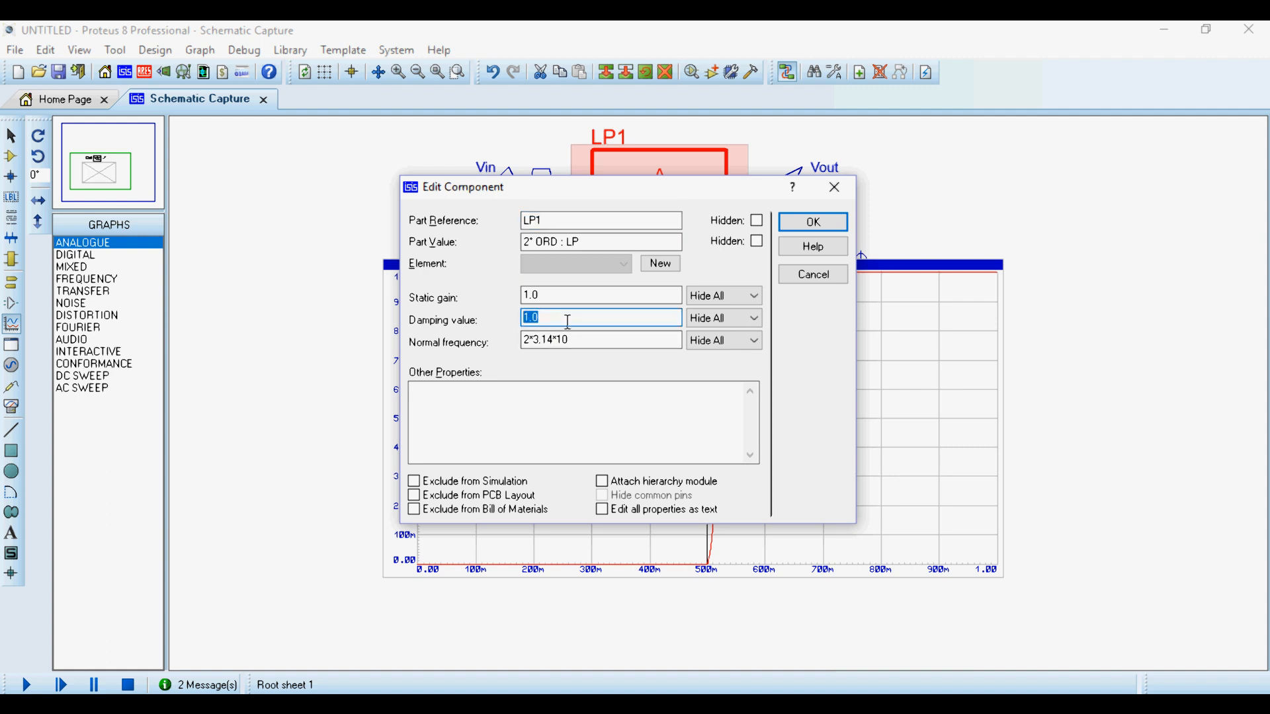
type("0.6")
key("Return")
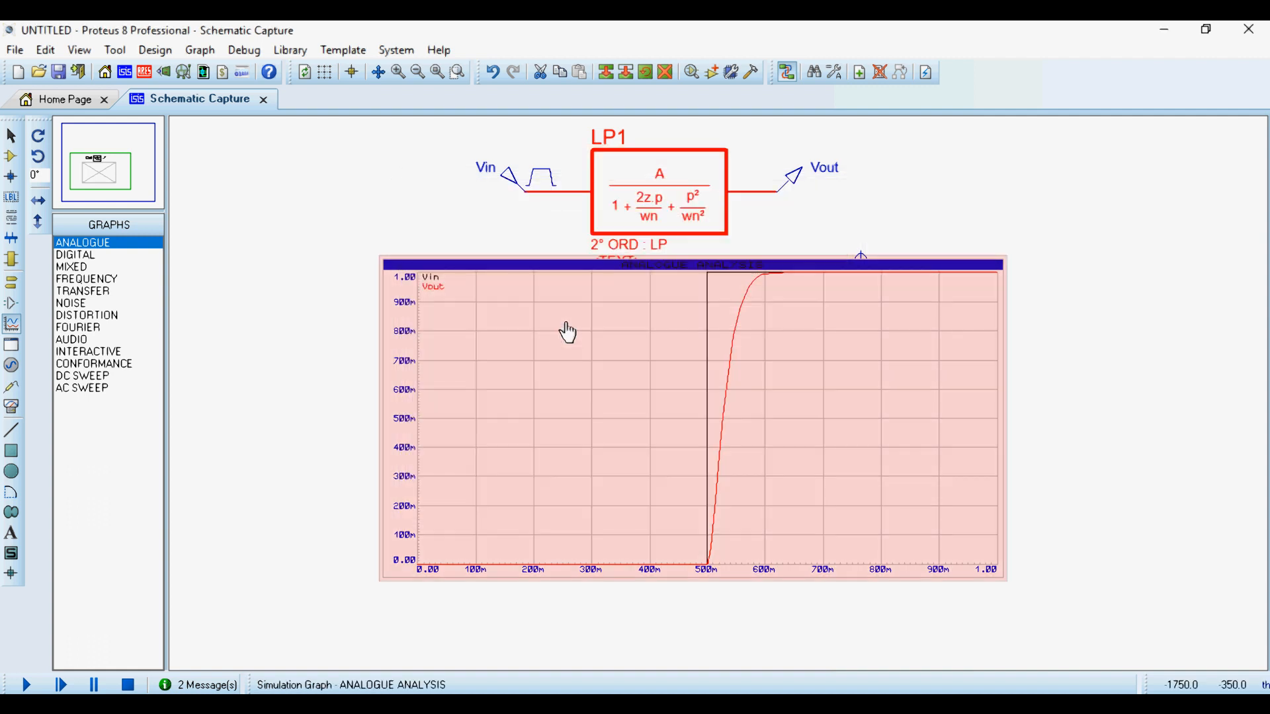
key("space")
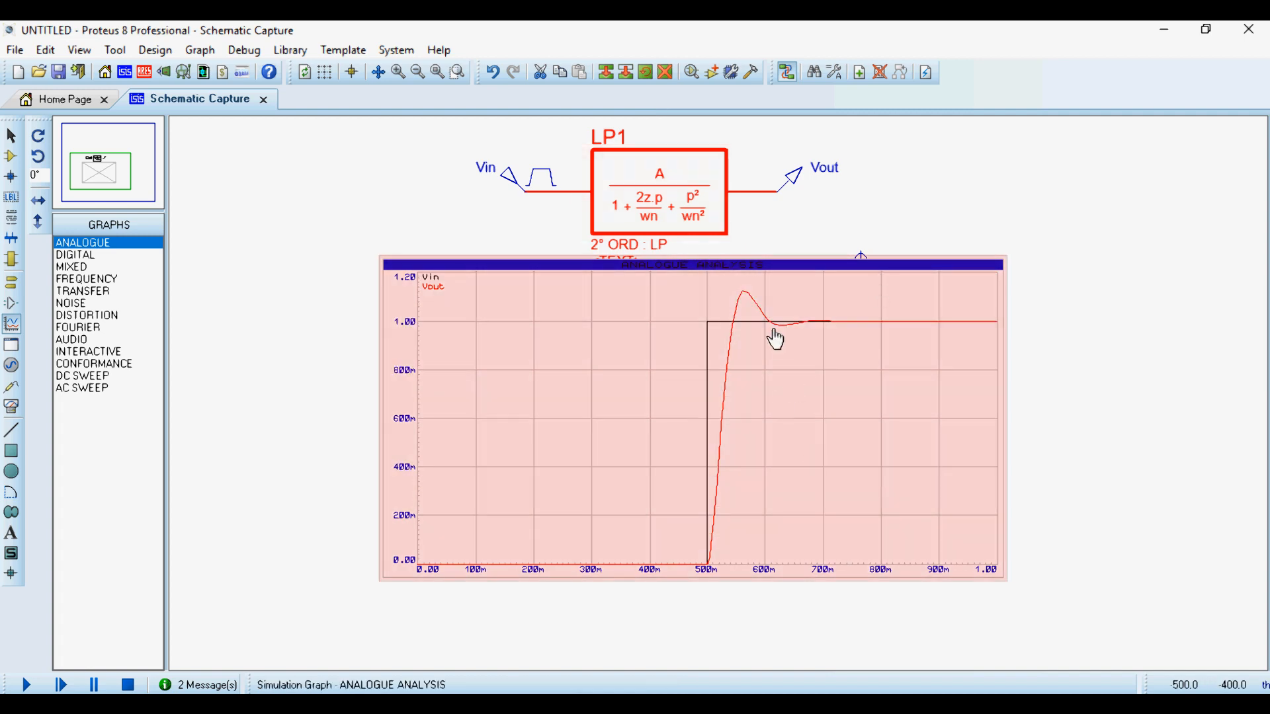
right_click(774, 340)
left_click(900, 644)
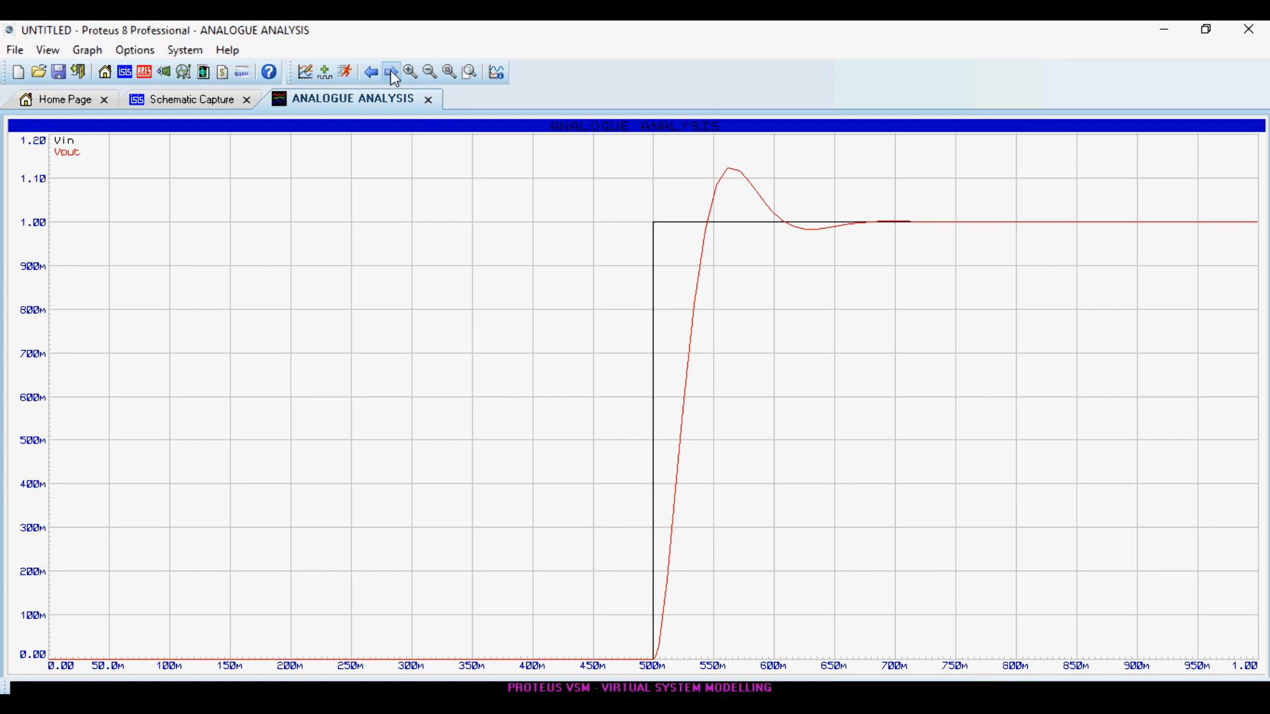
left_click(429, 99)
- Set LP1's damping value to 0.1 and simulate the analogue graph again
double_click(652, 205)
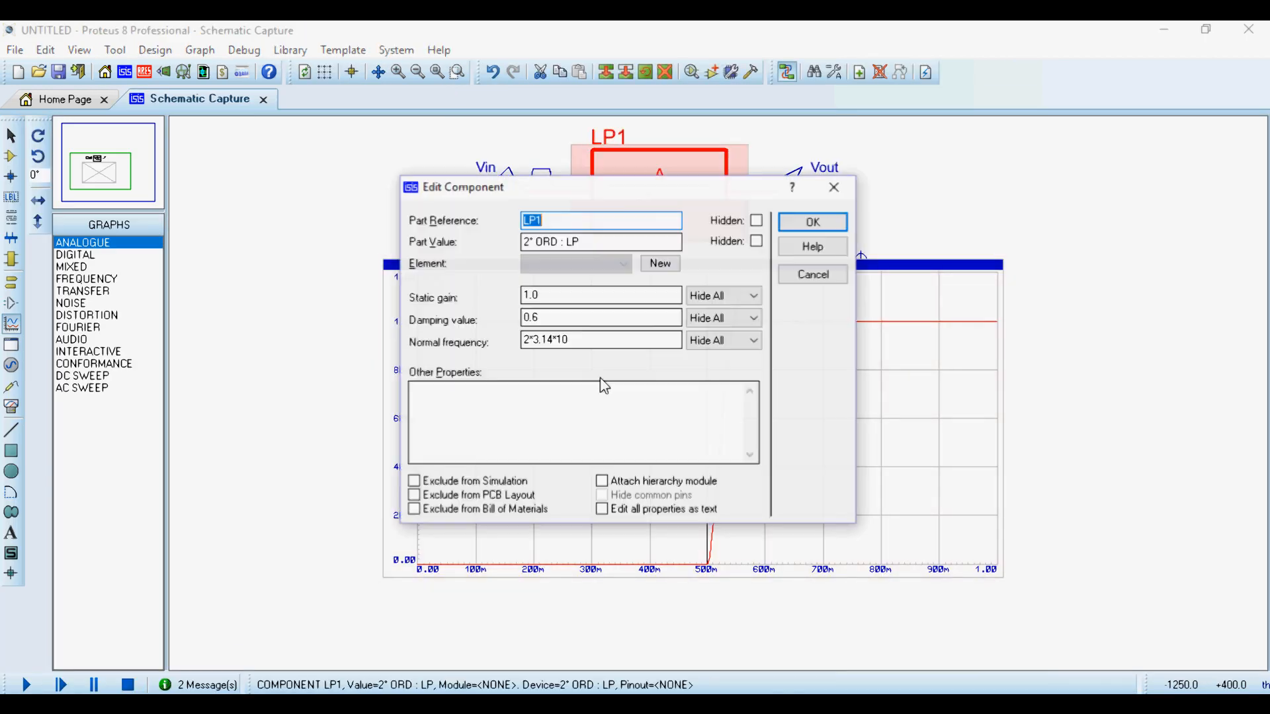
left_click(576, 317)
type("1")
key("Return")
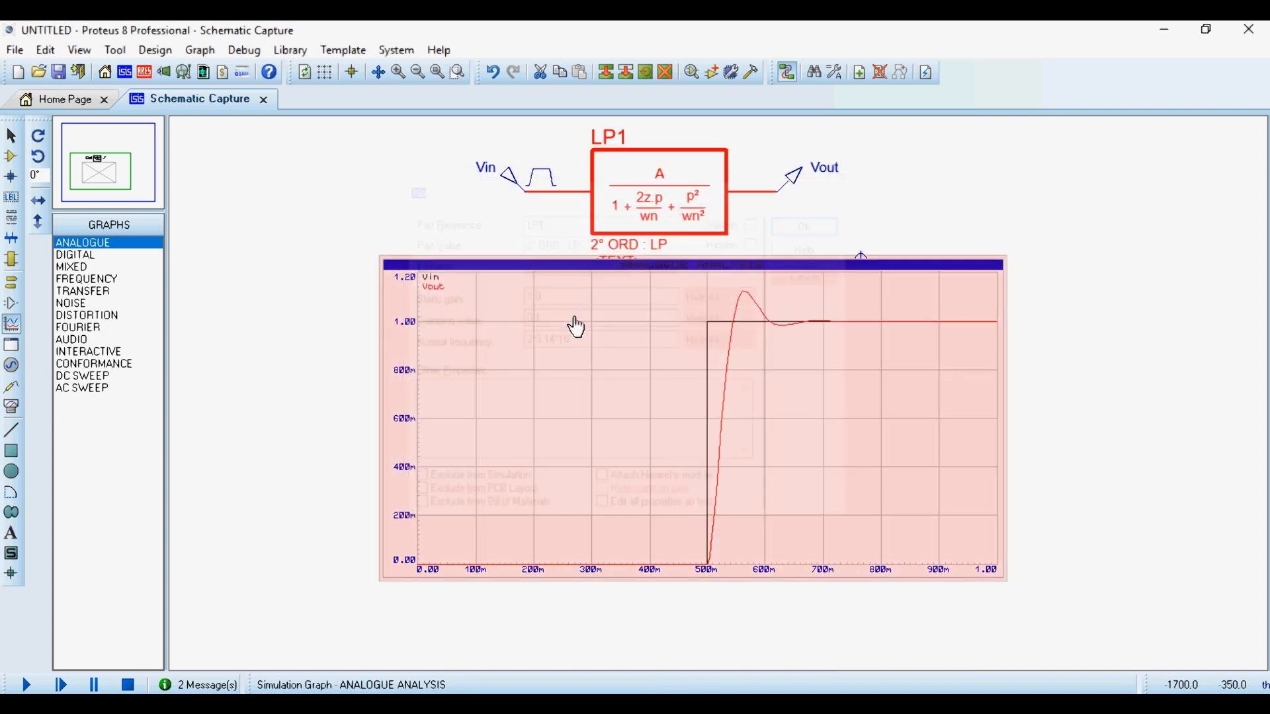
key("space")
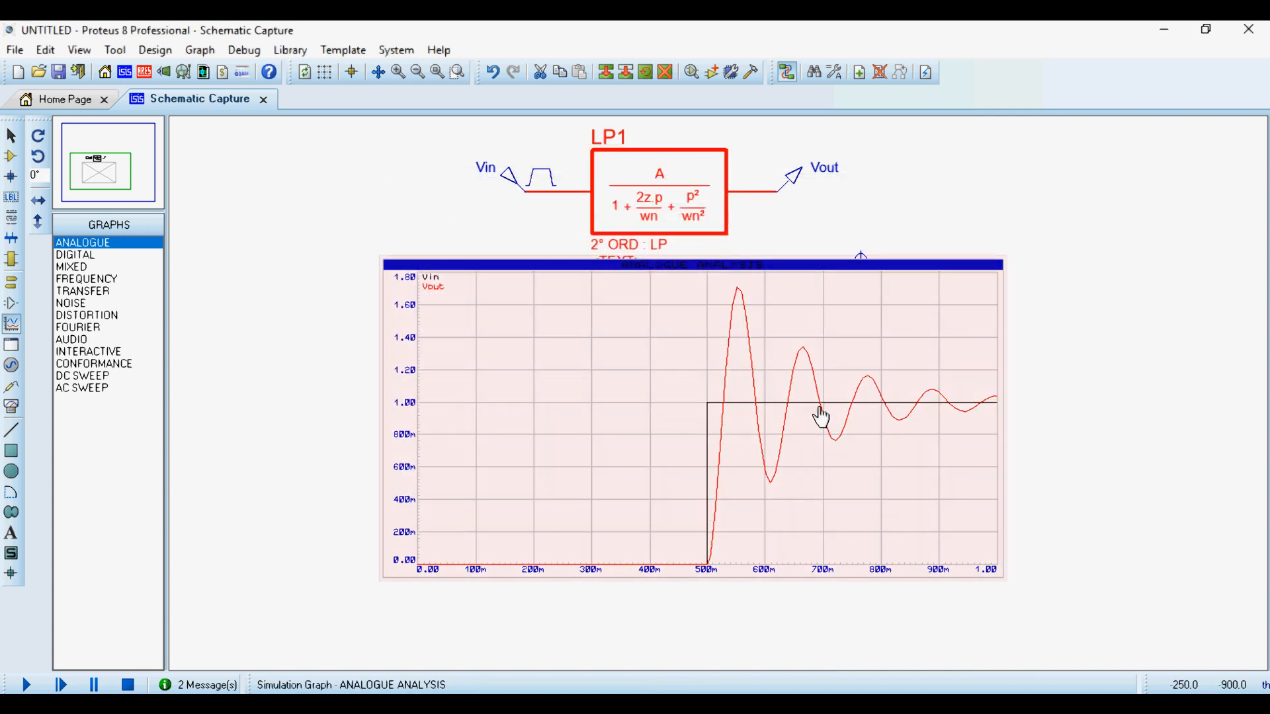
- Extend the analogue graph's stop time to 2 s
double_click(821, 418)
left_click(496, 297)
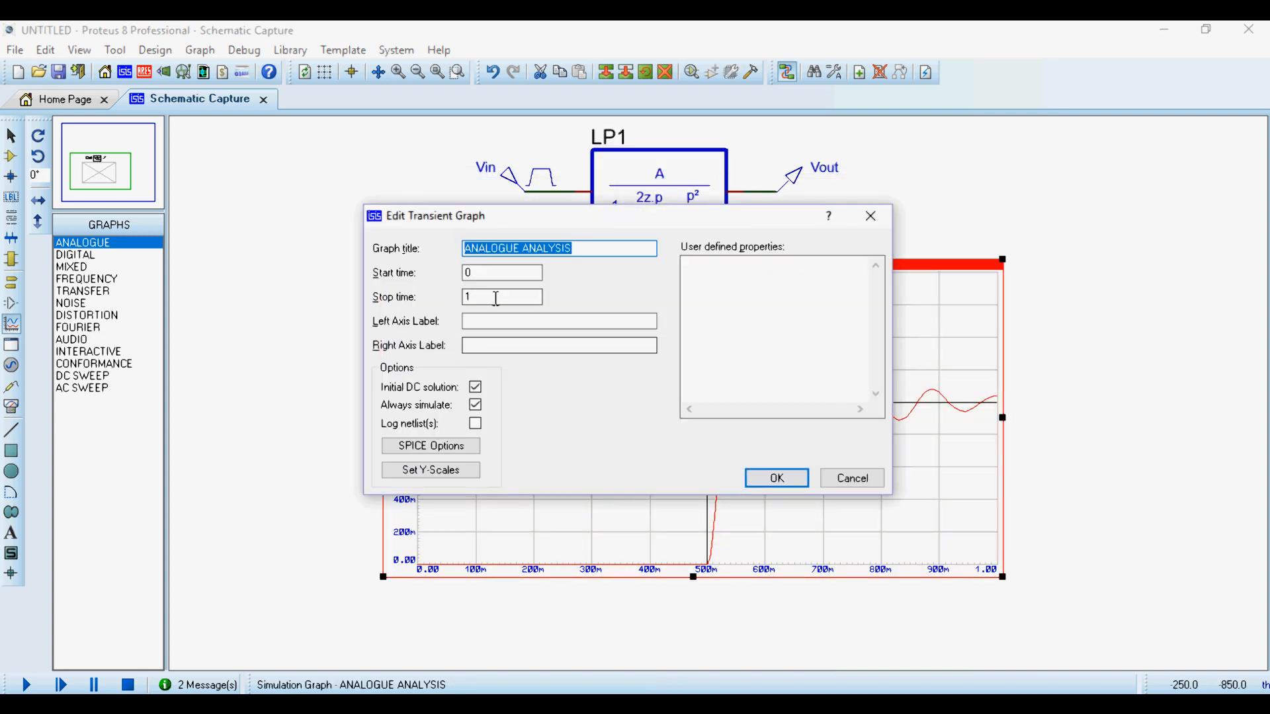
left_click_drag(471, 296, 420, 299)
key("Return")
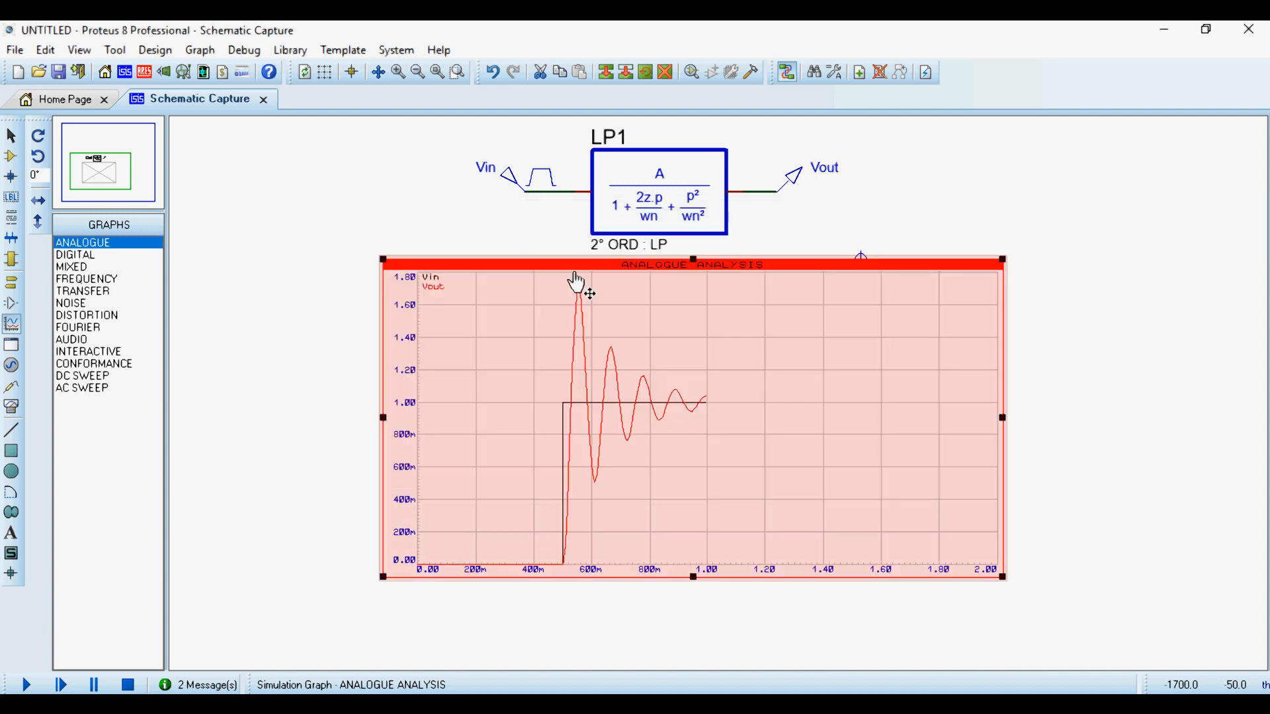
- Examine the damped Vout oscillation over the full 2 s in the maximized analogue graph and return to the schematic
right_click(785, 453)
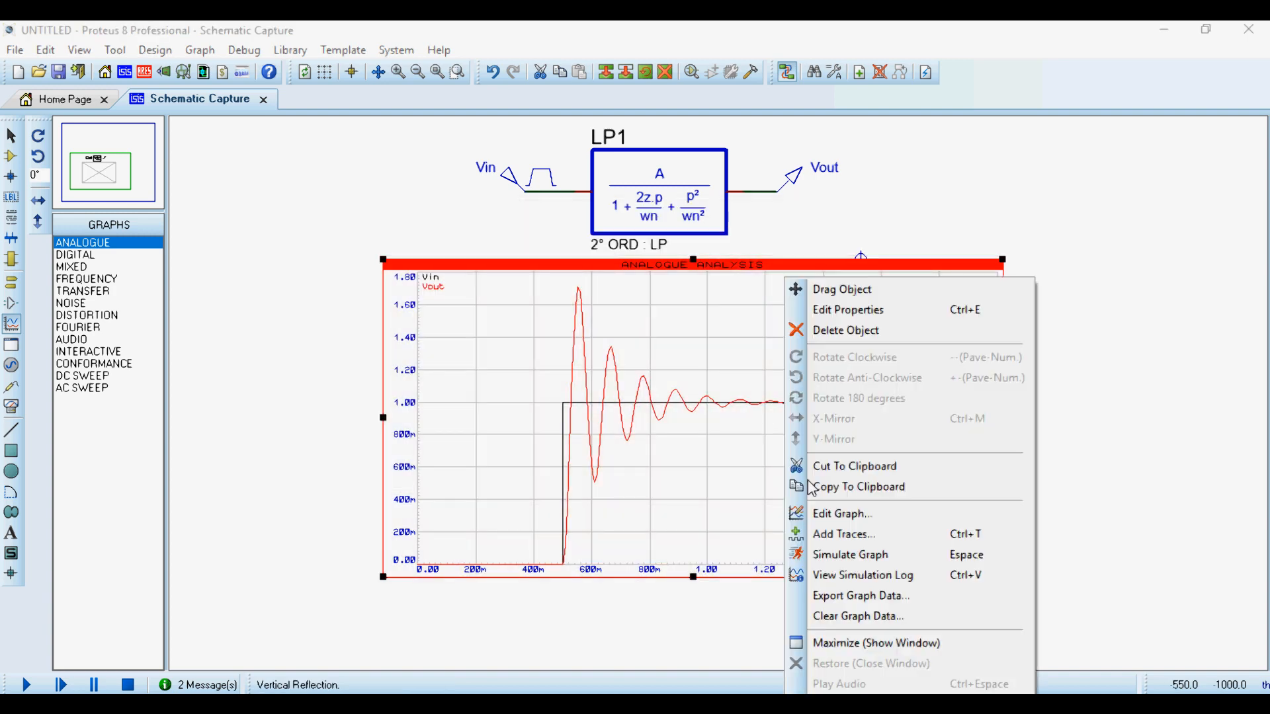
left_click(879, 643)
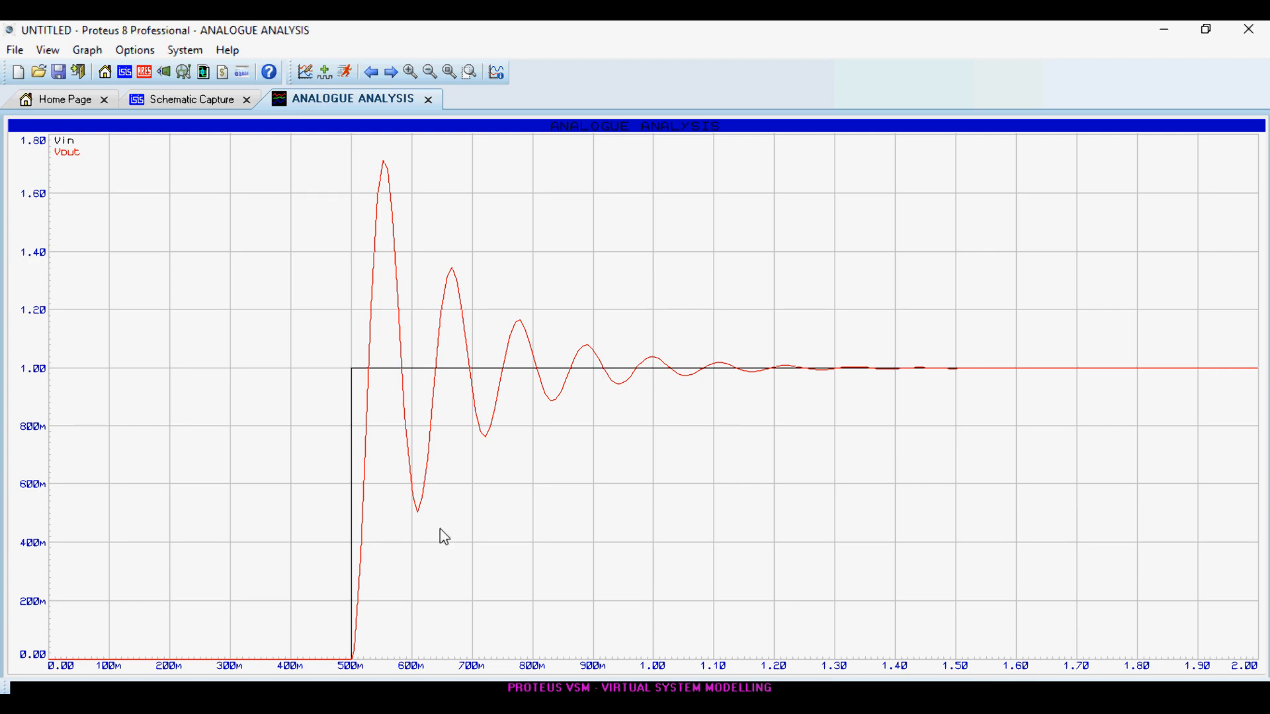
left_click(428, 101)
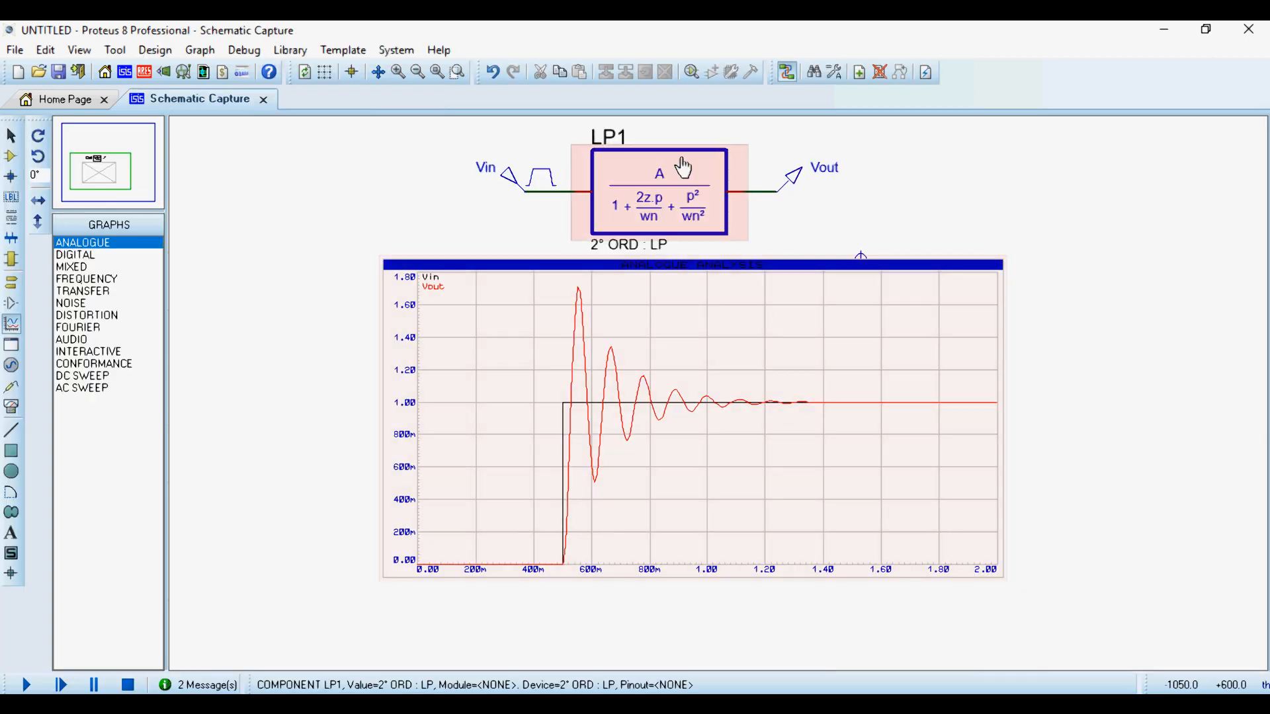
- Set LP1's damping value to 1 and simulate the analogue graph again
double_click(680, 165)
key("Tab")
key("Tab")
key("Tab")
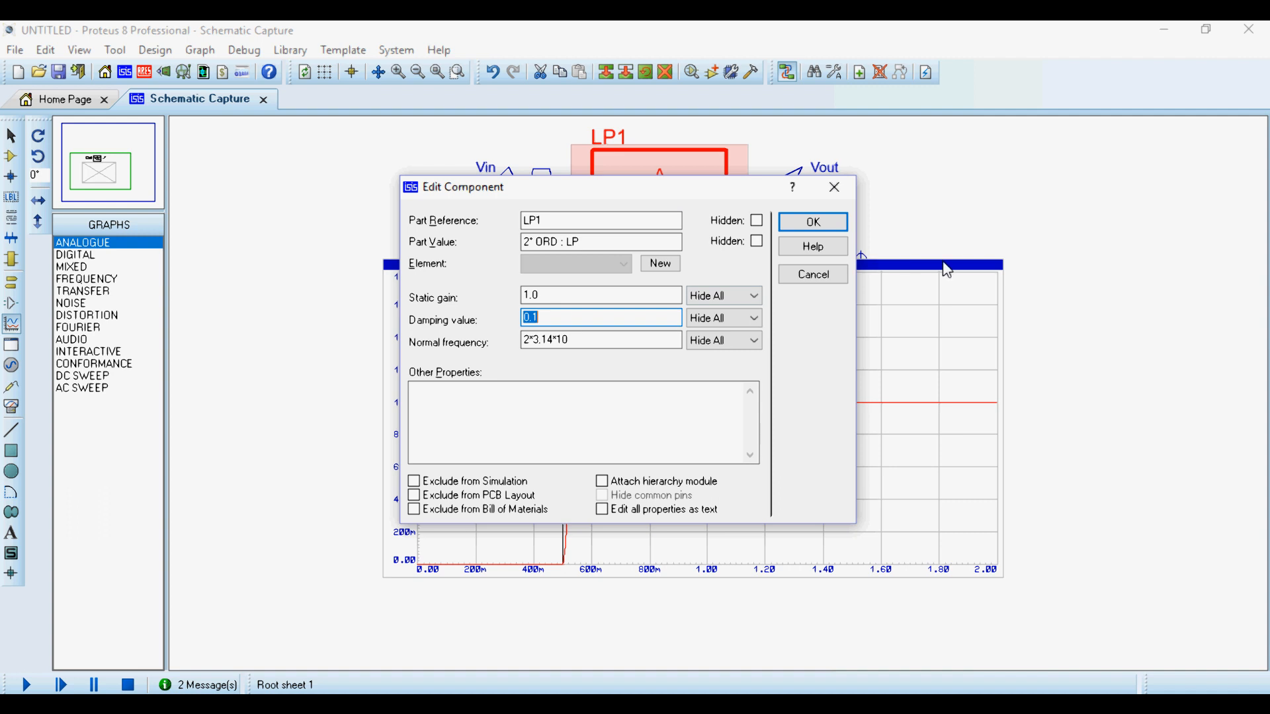
type("1")
key("Return")
key("space")
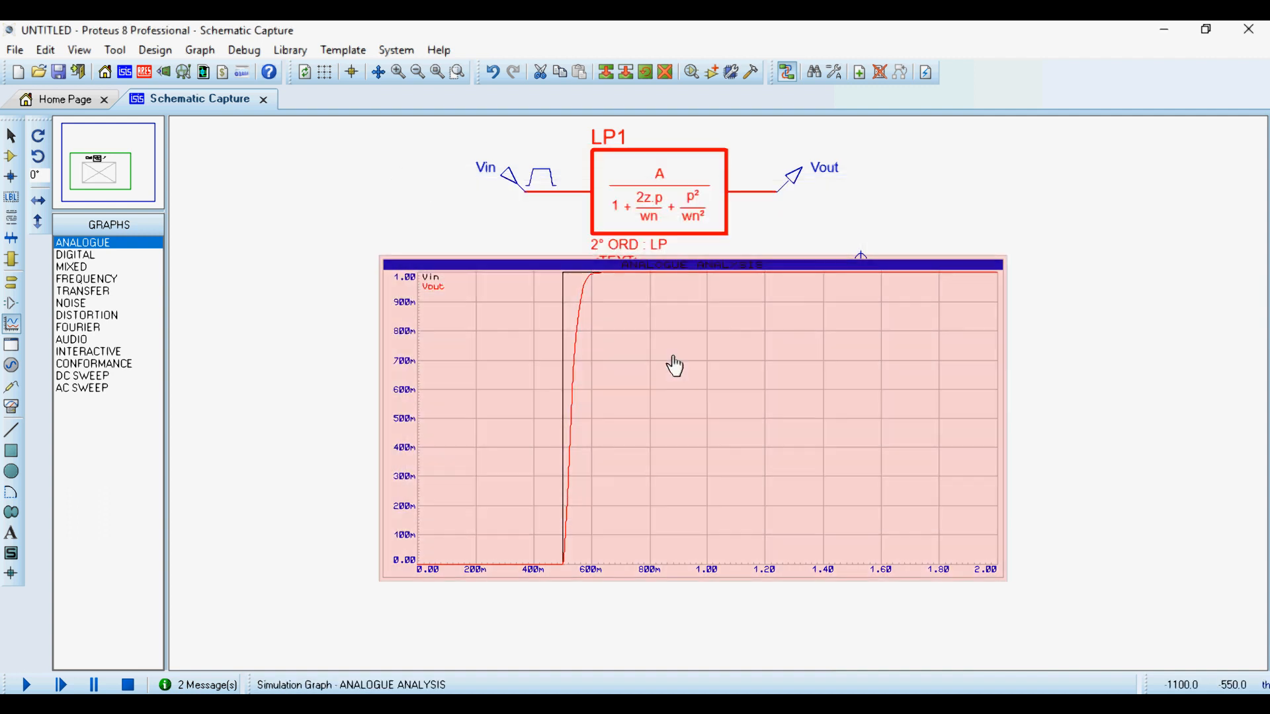
- Shorten the analogue graph's stop time to 1 s
double_click(745, 467)
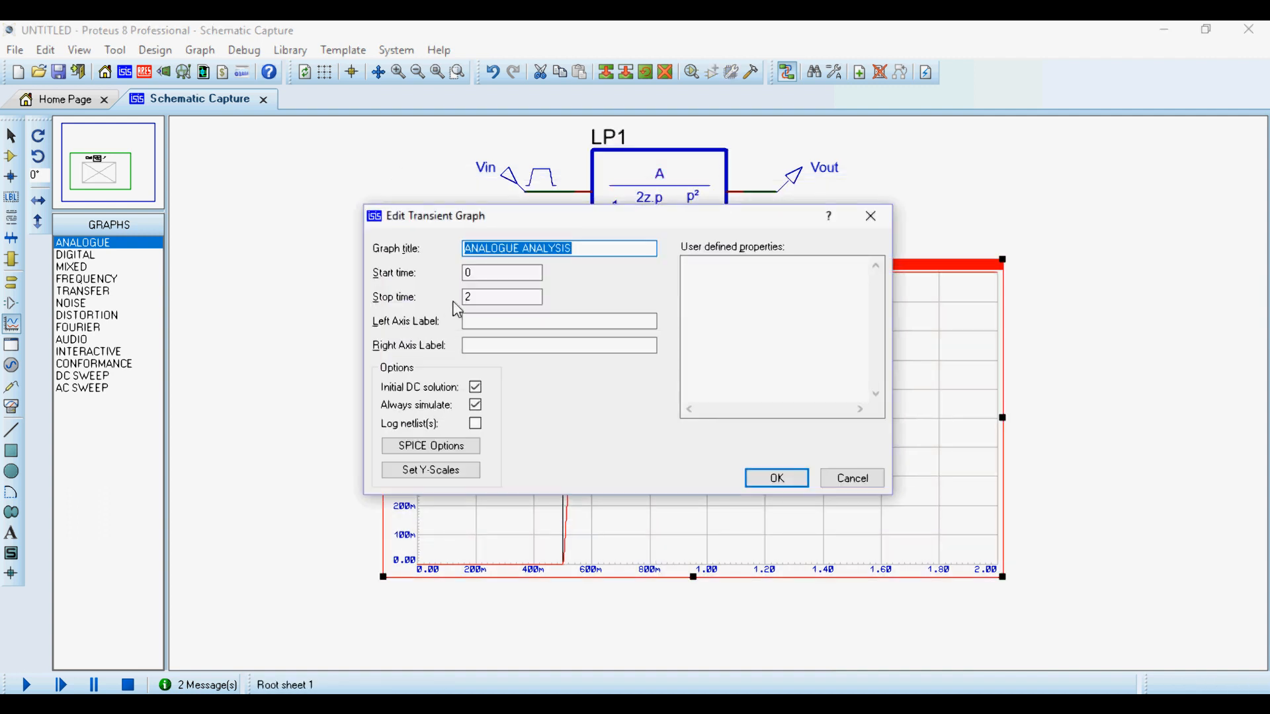
key("Tab")
key("Tab")
key("Return")
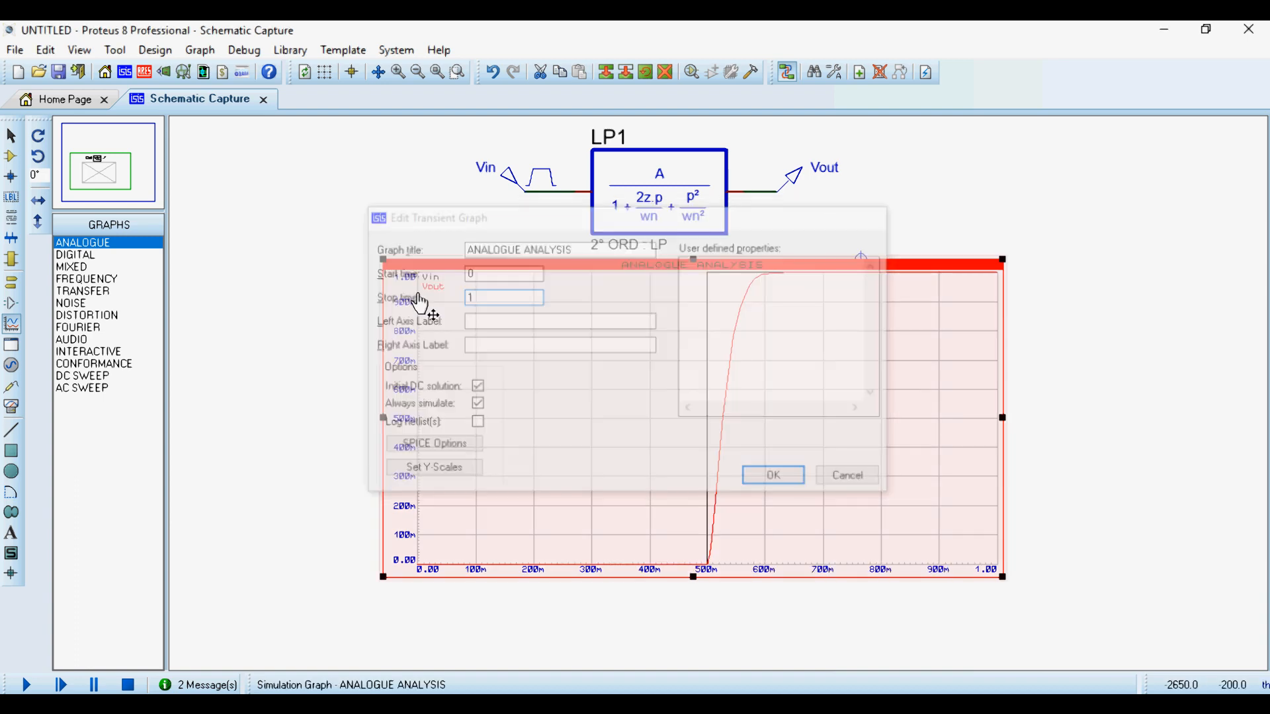
- Examine the step response for damping 1 in the maximized analogue graph and return to the schematic
right_click(784, 403)
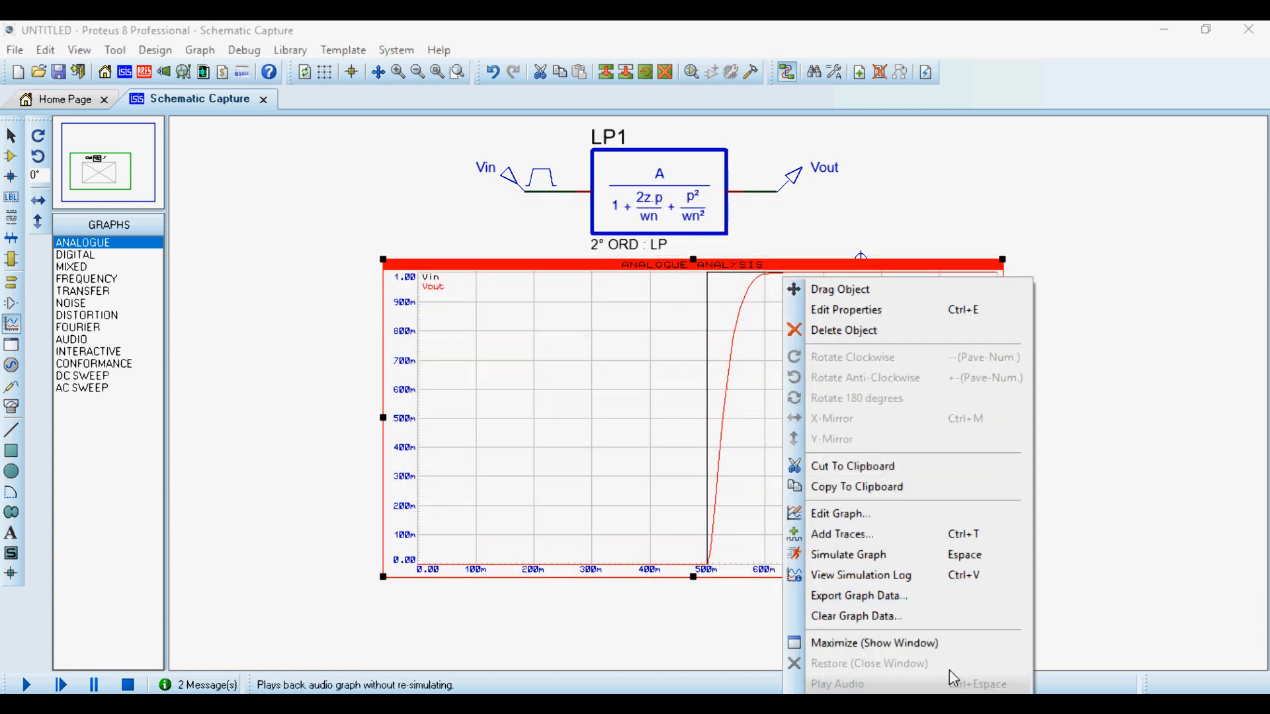
left_click(875, 642)
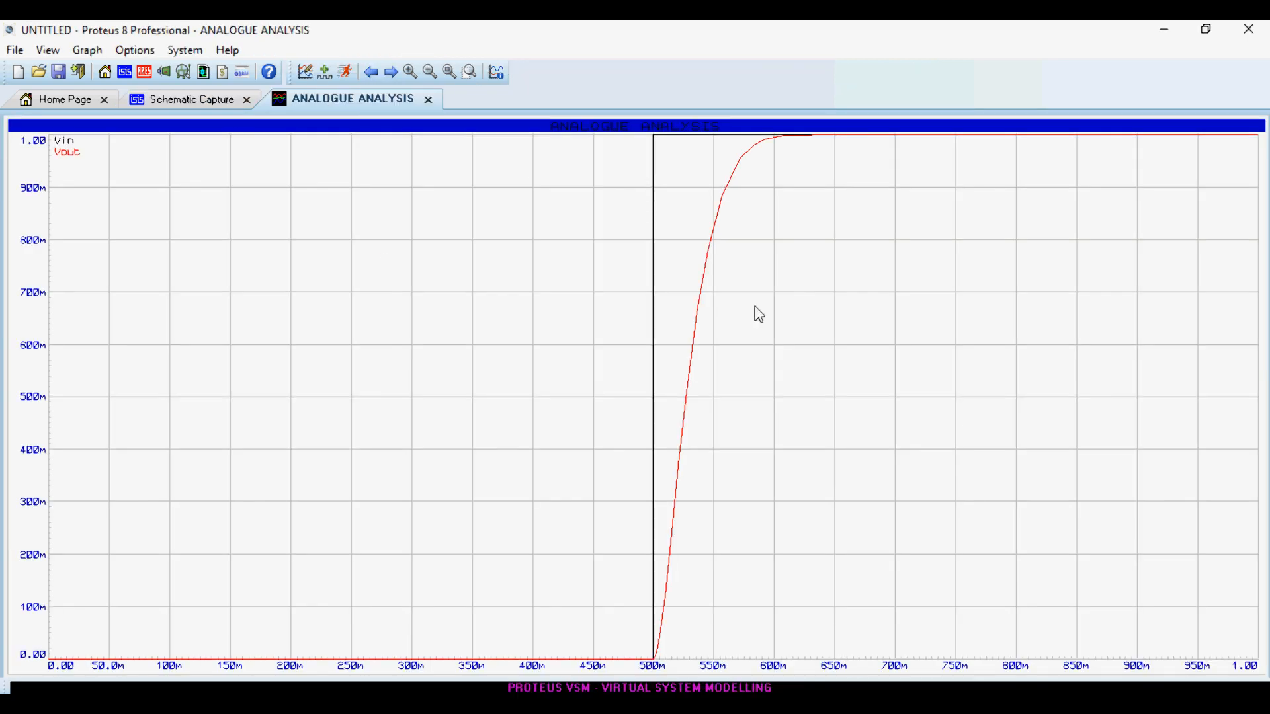
left_click(429, 97)
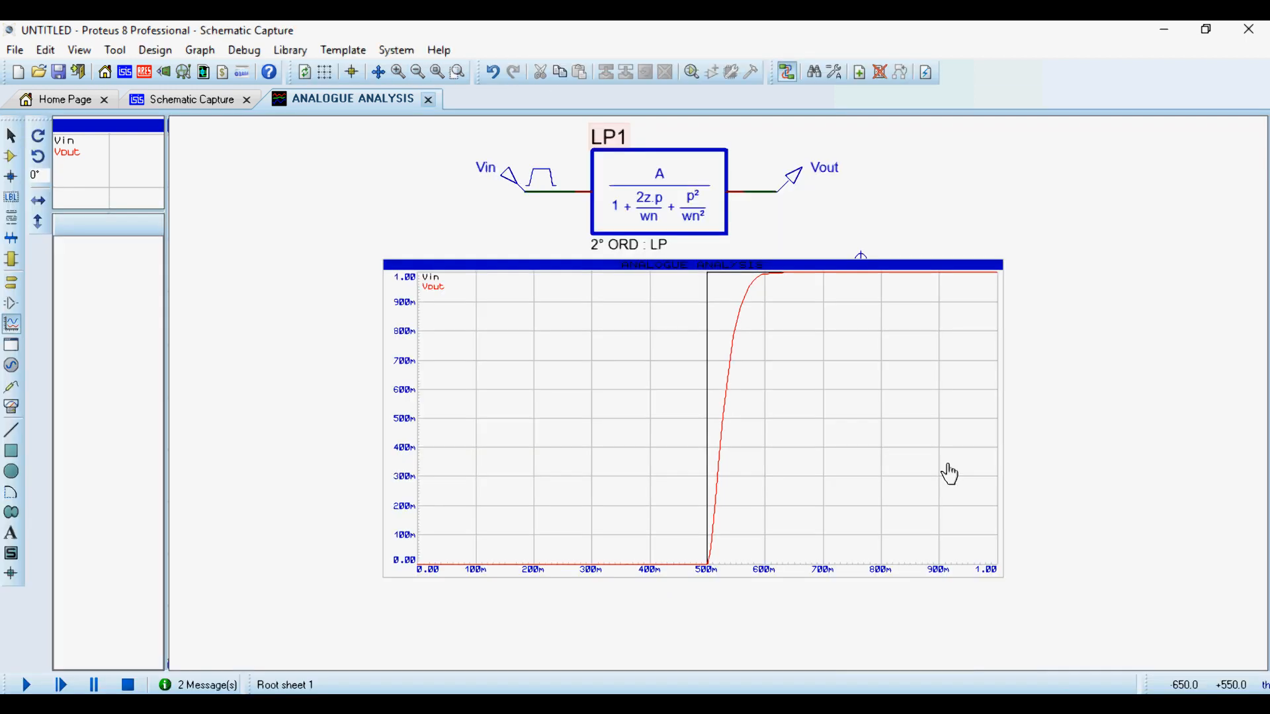
- Move the analogue graph down to leave more space between it and the LP1 block
left_click(706, 400)
left_click_drag(706, 399, 706, 489)
left_click(1055, 190)
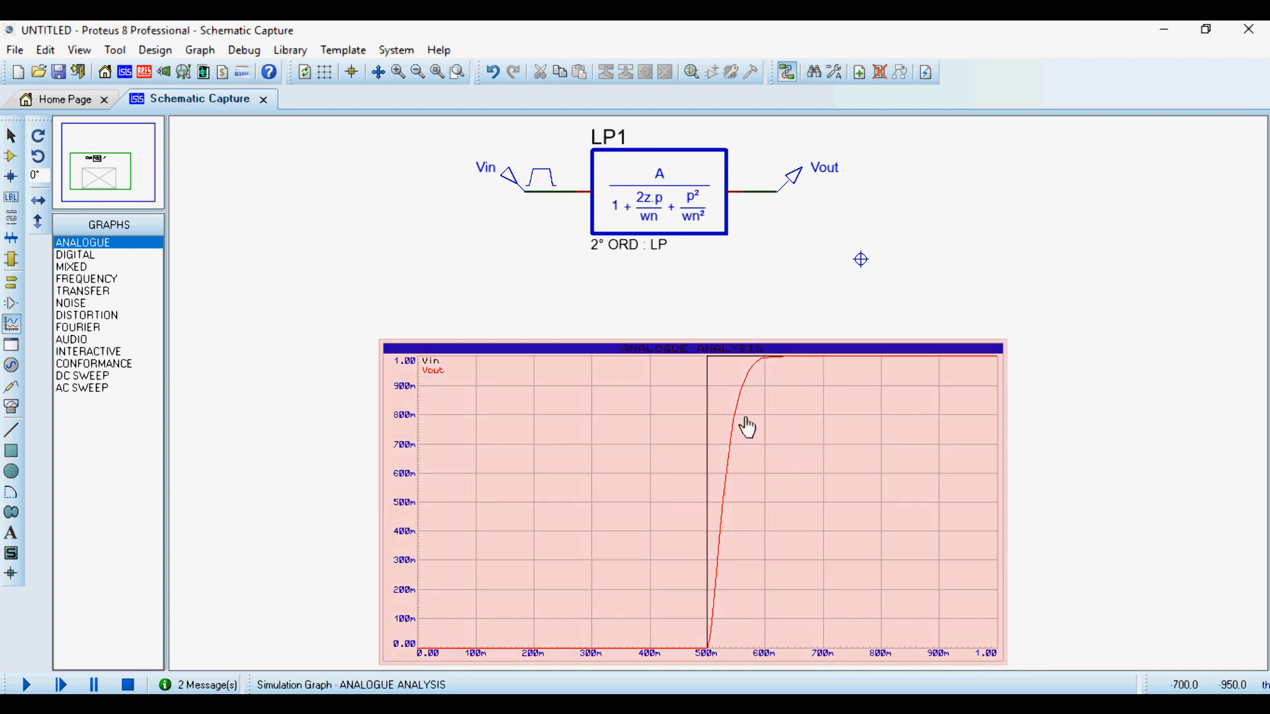
- Place an OP : SUBTRACT block near LP1 and mirror it with Y-Mirror so its minus input faces up
scroll(718, 394, "down", 1)
scroll(623, 200, "up", 1)
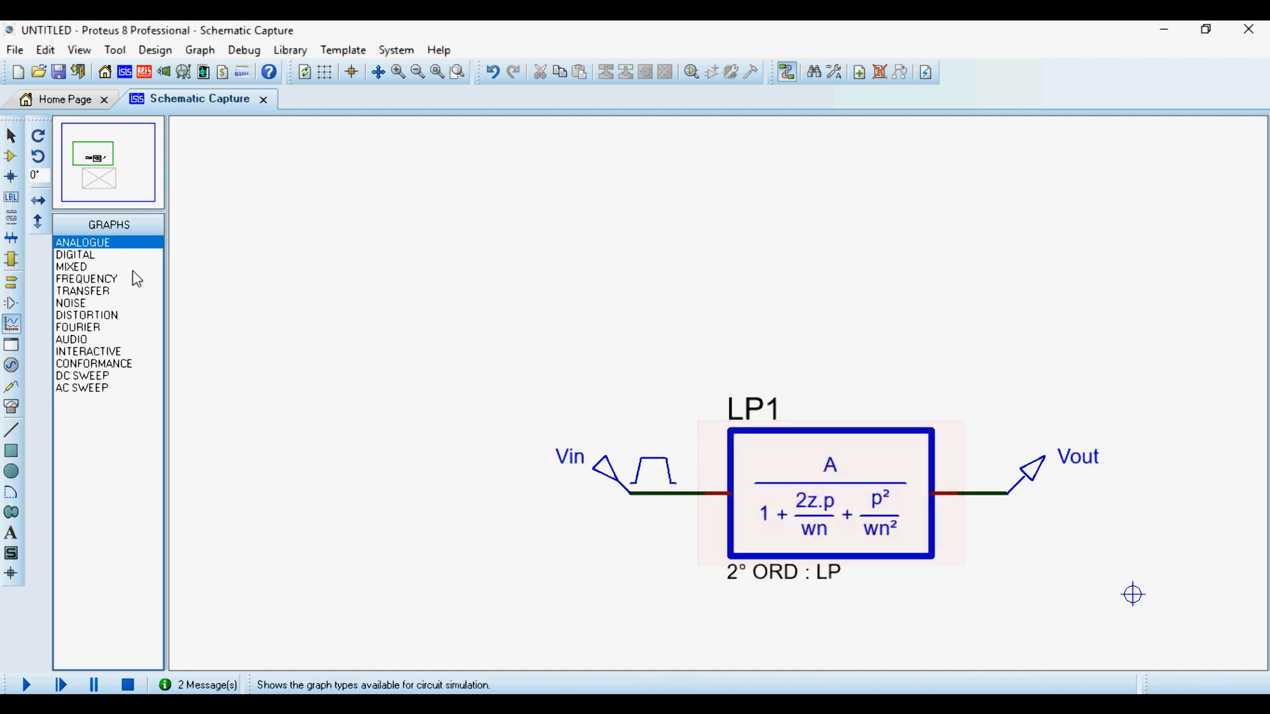
left_click(11, 156)
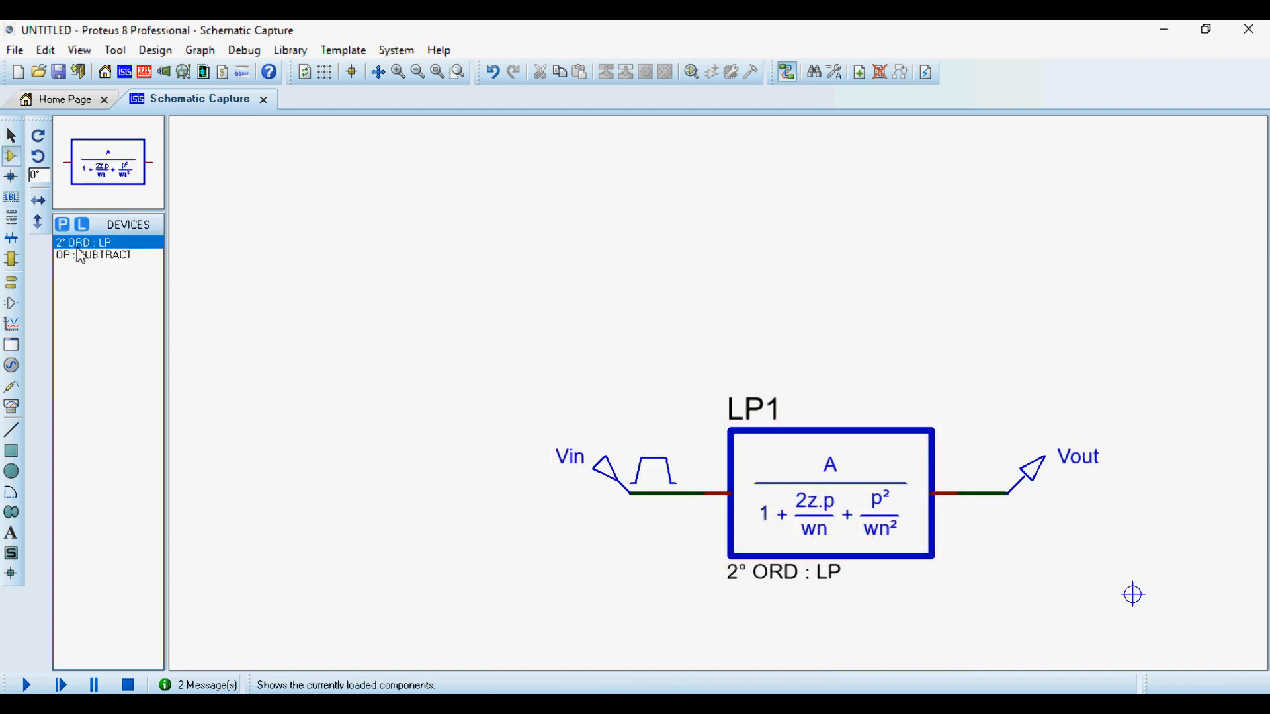
left_click(105, 257)
left_click(691, 326)
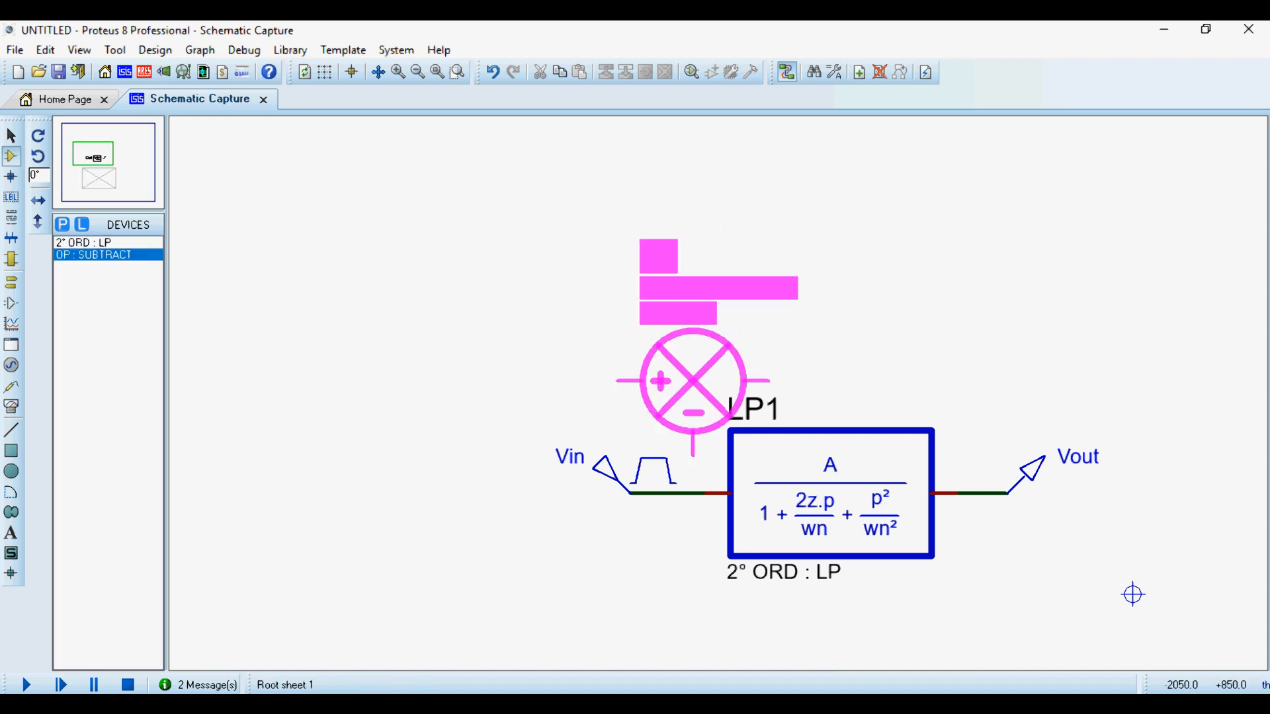
left_click(550, 340)
right_click(627, 344)
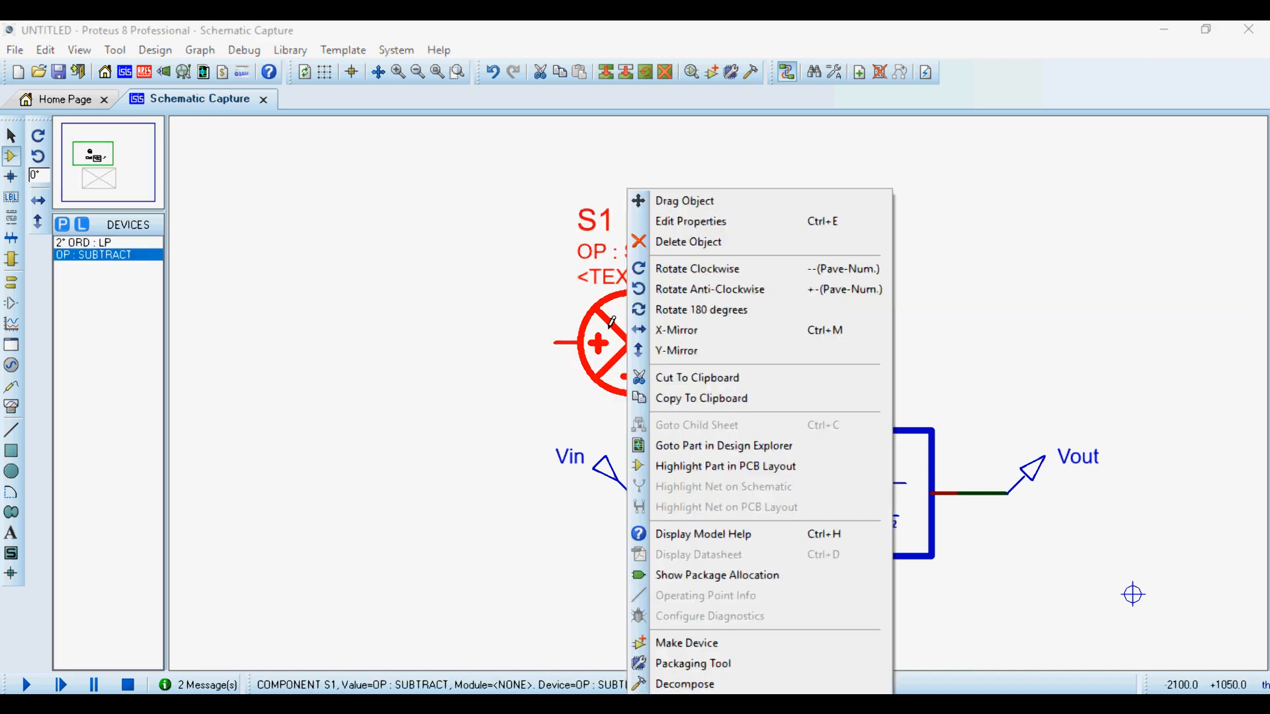
left_click(691, 354)
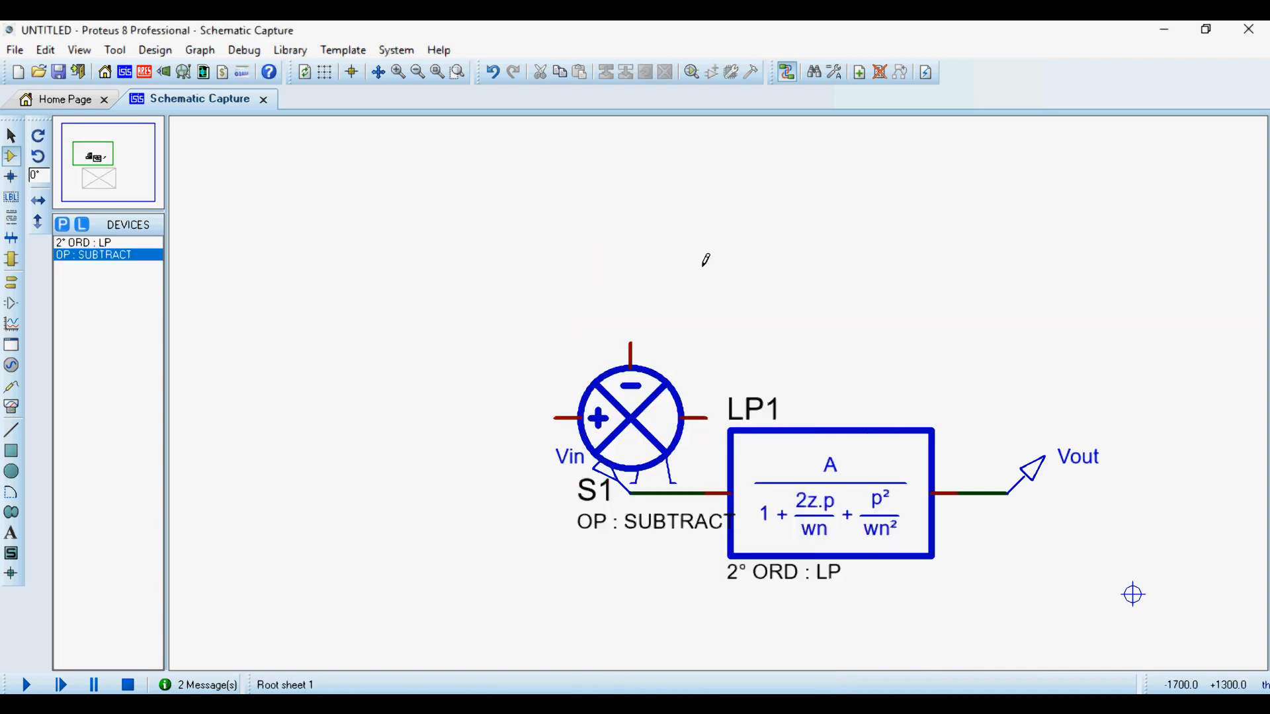
- Move the subtractor and the Vin generator clear to the left of LP1 and delete the wire feeding LP1's input
left_click_drag(628, 421, 351, 583)
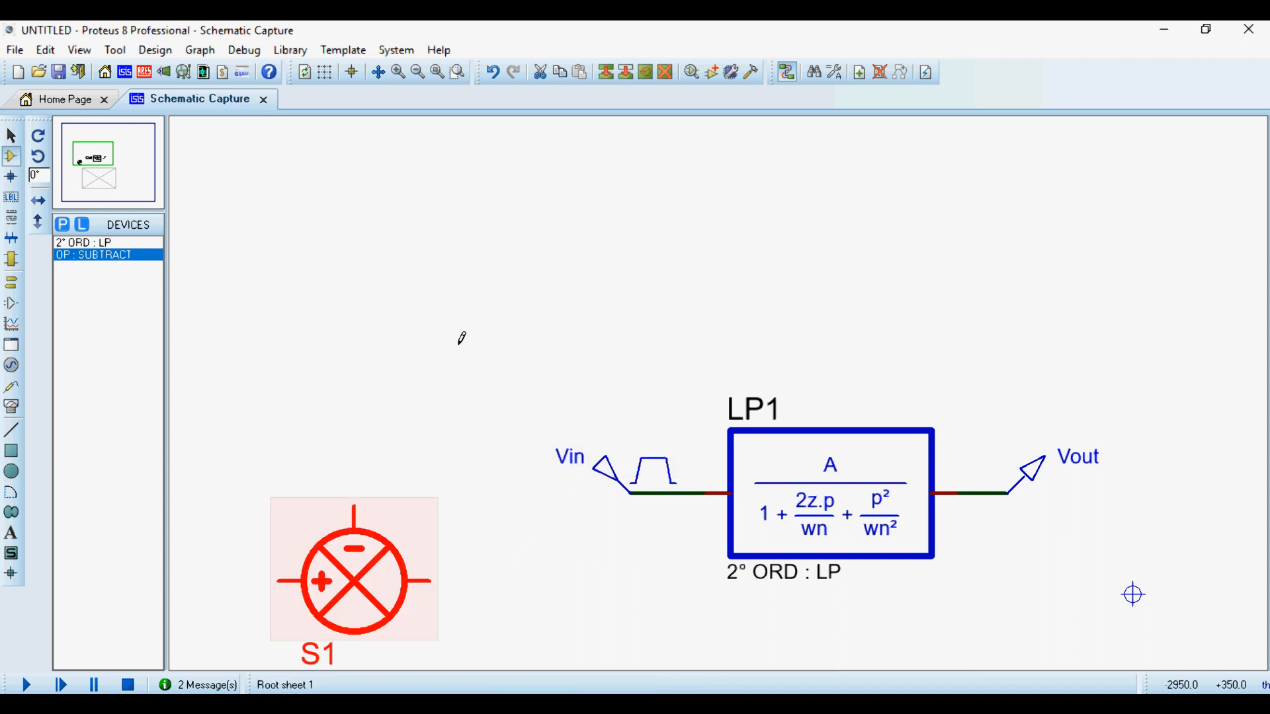
left_click(460, 341)
left_click(638, 468)
left_click_drag(639, 474, 350, 374)
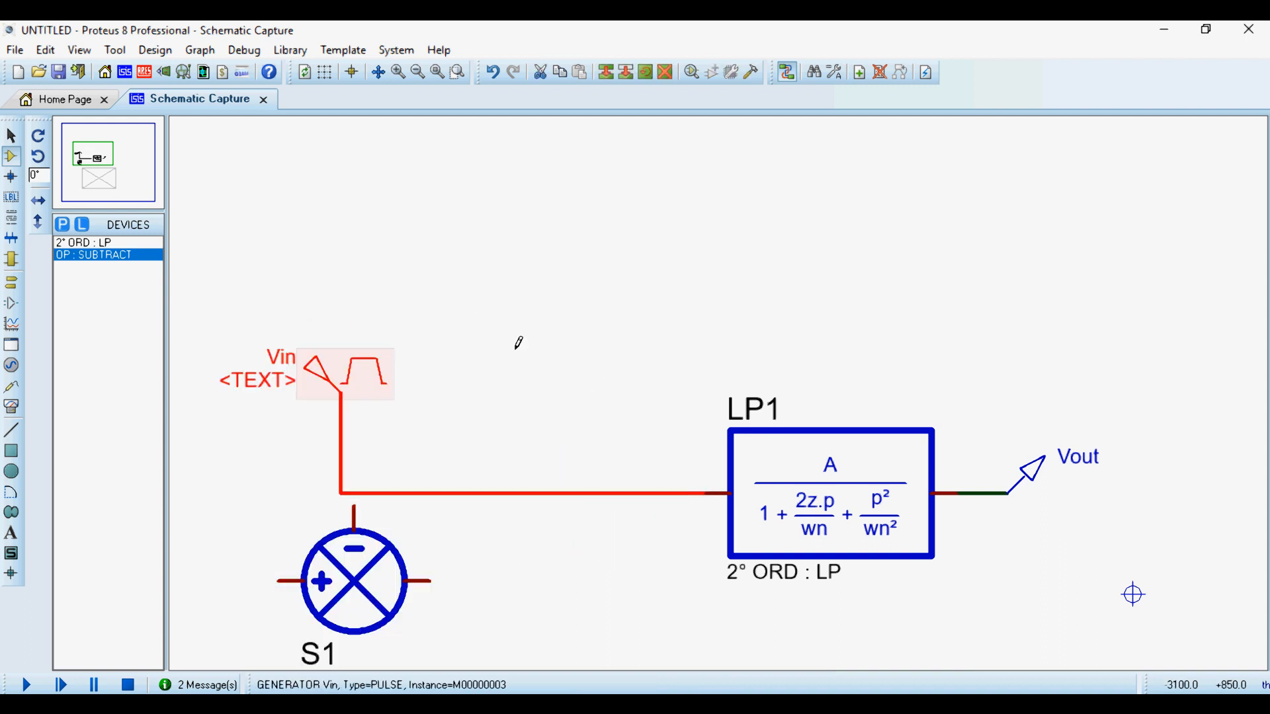
left_click(595, 397)
right_click(605, 481)
left_click(661, 292)
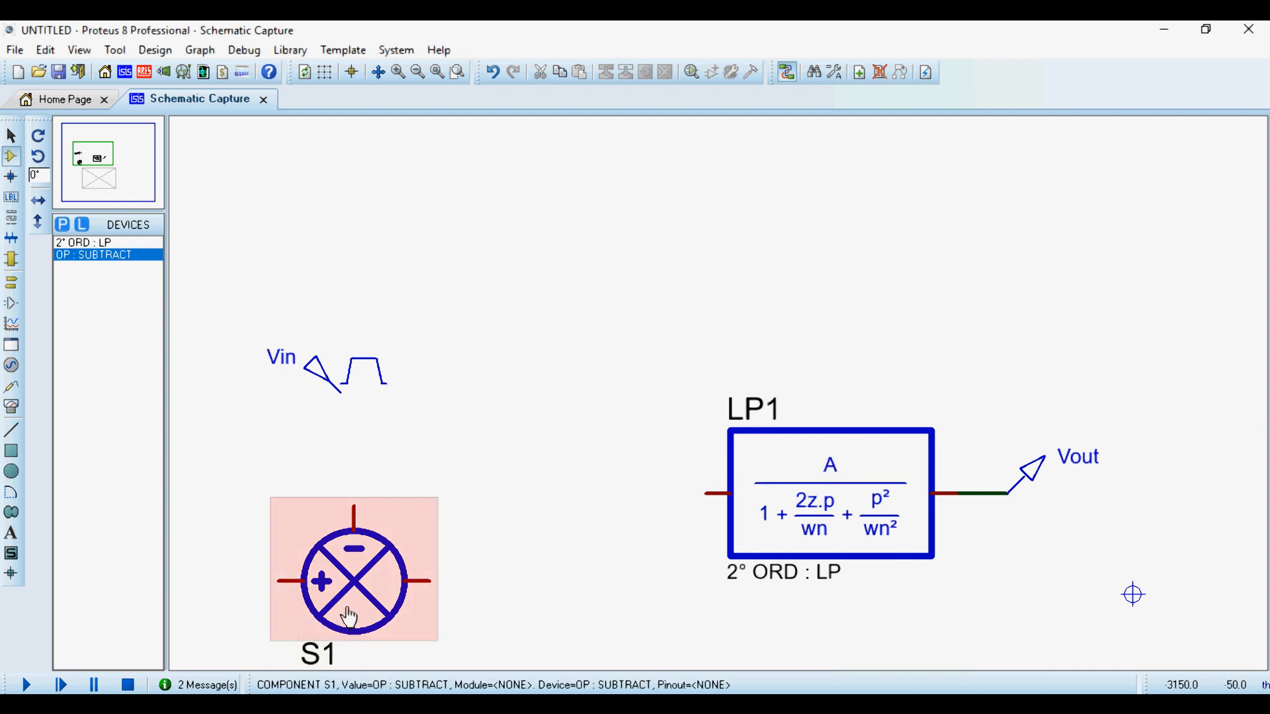
- Align the subtractor with LP1's input and wire the subtractor's output to it
left_click_drag(354, 580, 455, 494)
left_click(556, 470)
left_click(531, 494)
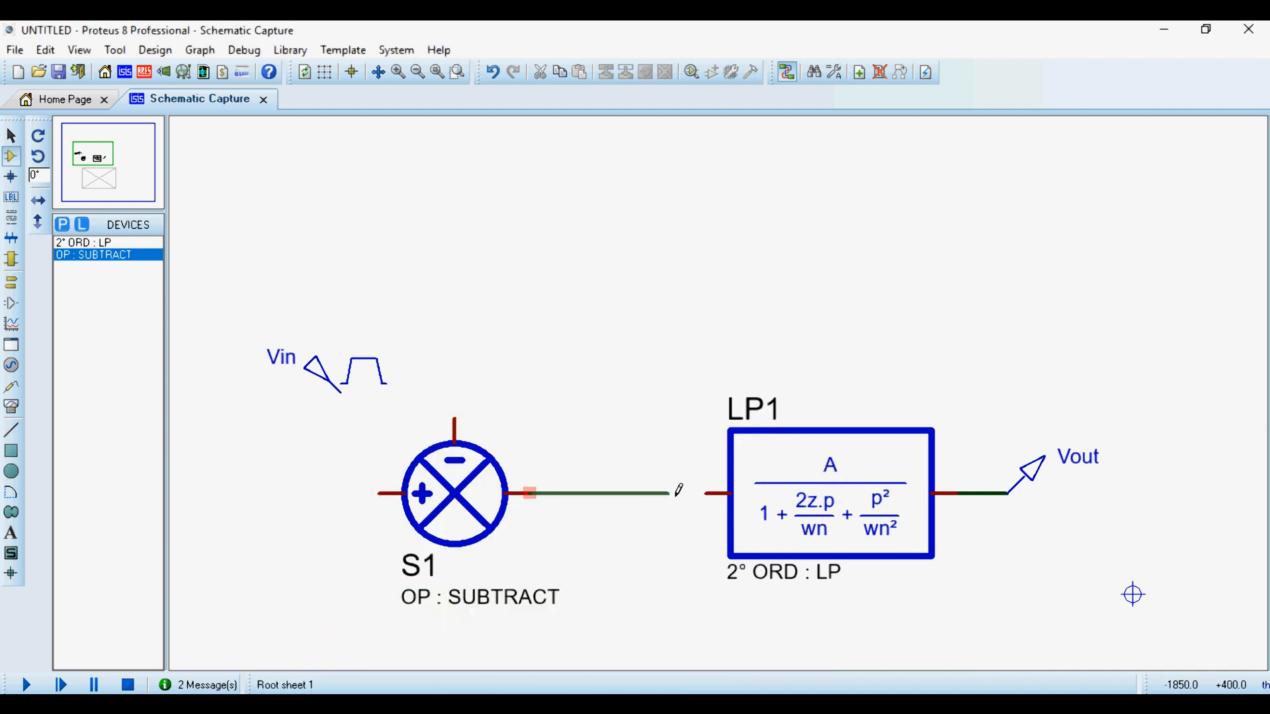
left_click(706, 493)
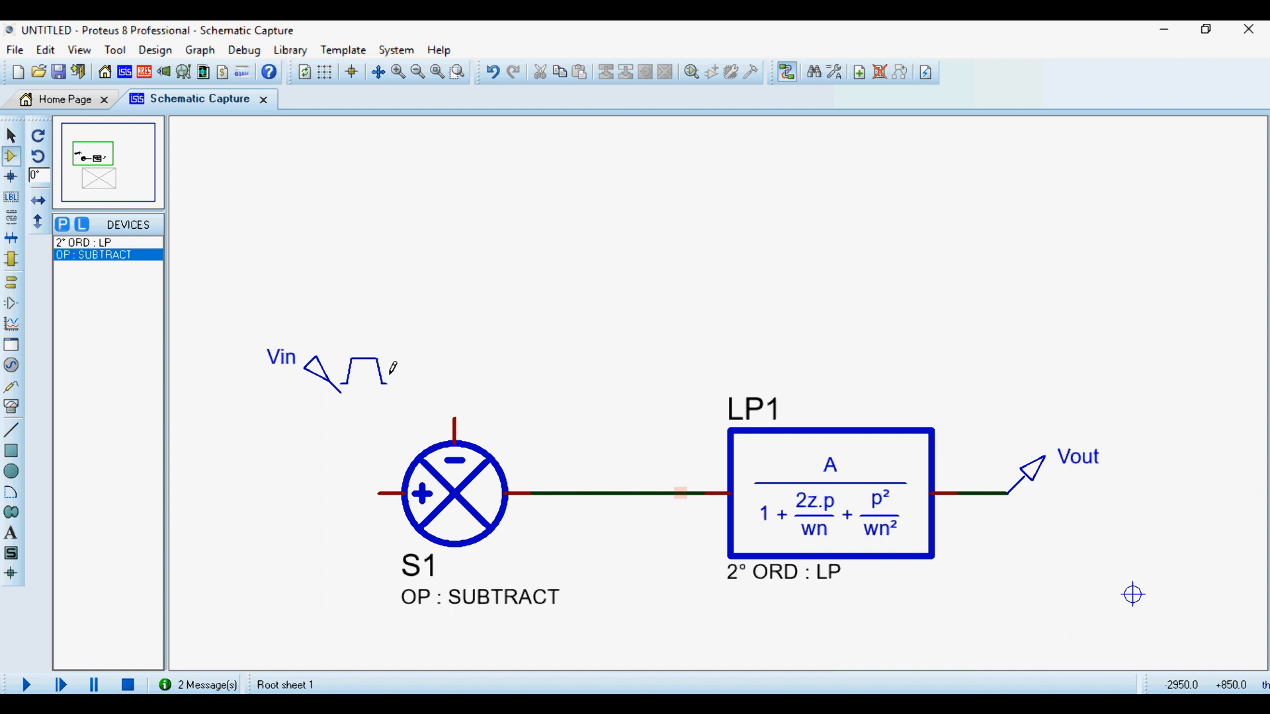
- Wire the subtractor's minus input to the Vout line as feedback and connect Vin to its plus input
left_click(455, 417)
left_click(982, 493)
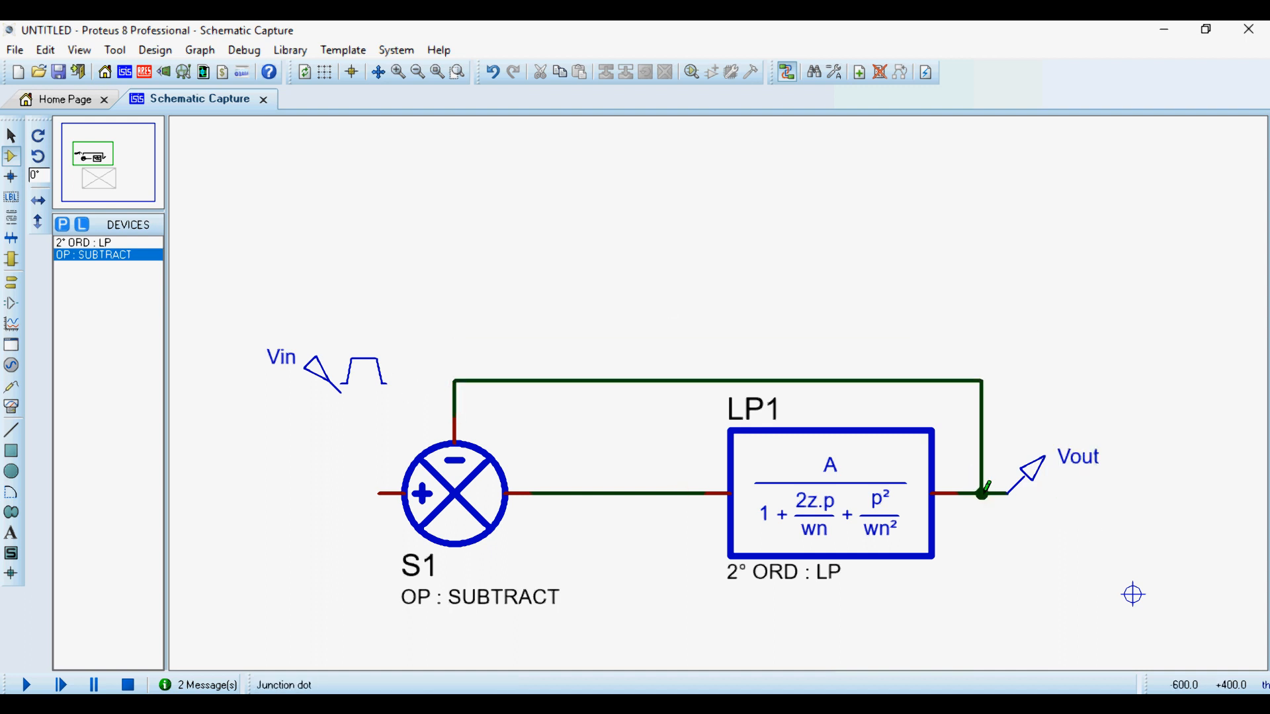
left_click(340, 392)
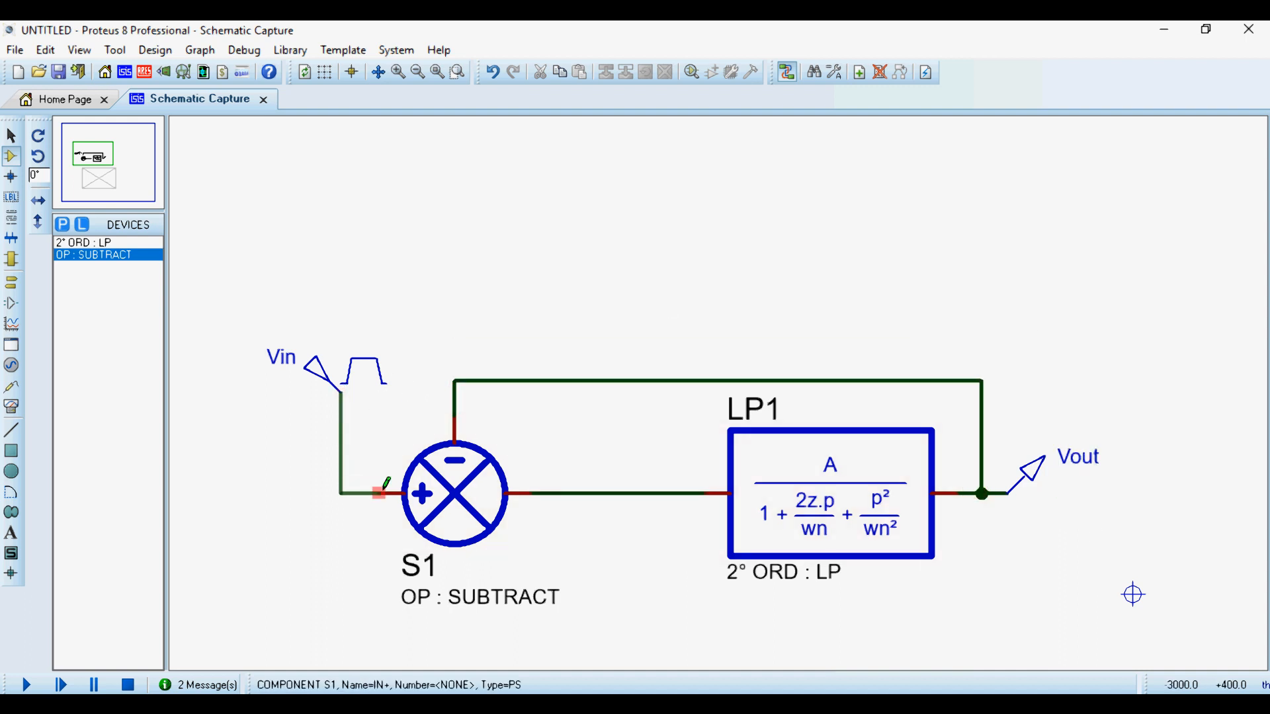
left_click(379, 493)
- Measure the existing Vout curve at about 588 ms and 560 ms in the maximized analogue graph and return to the schematic
scroll(901, 482, "down", 4)
scroll(802, 505, "up", 4)
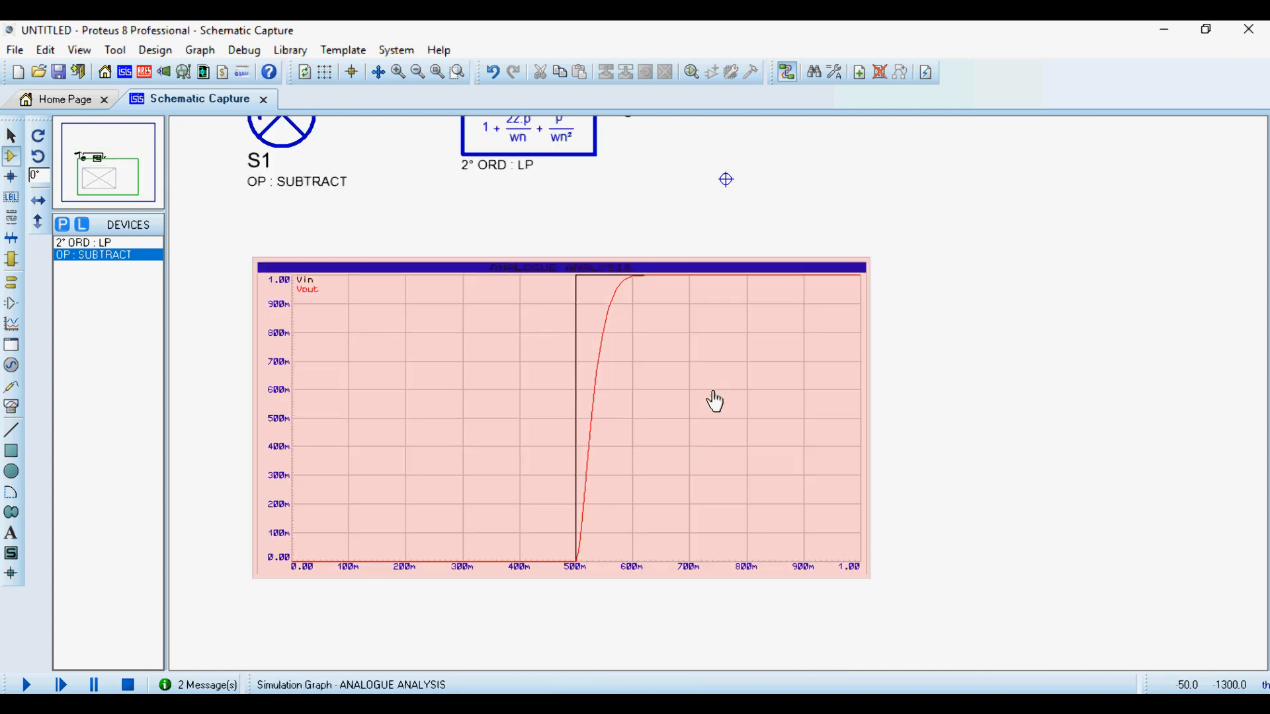
right_click(638, 341)
left_click(721, 646)
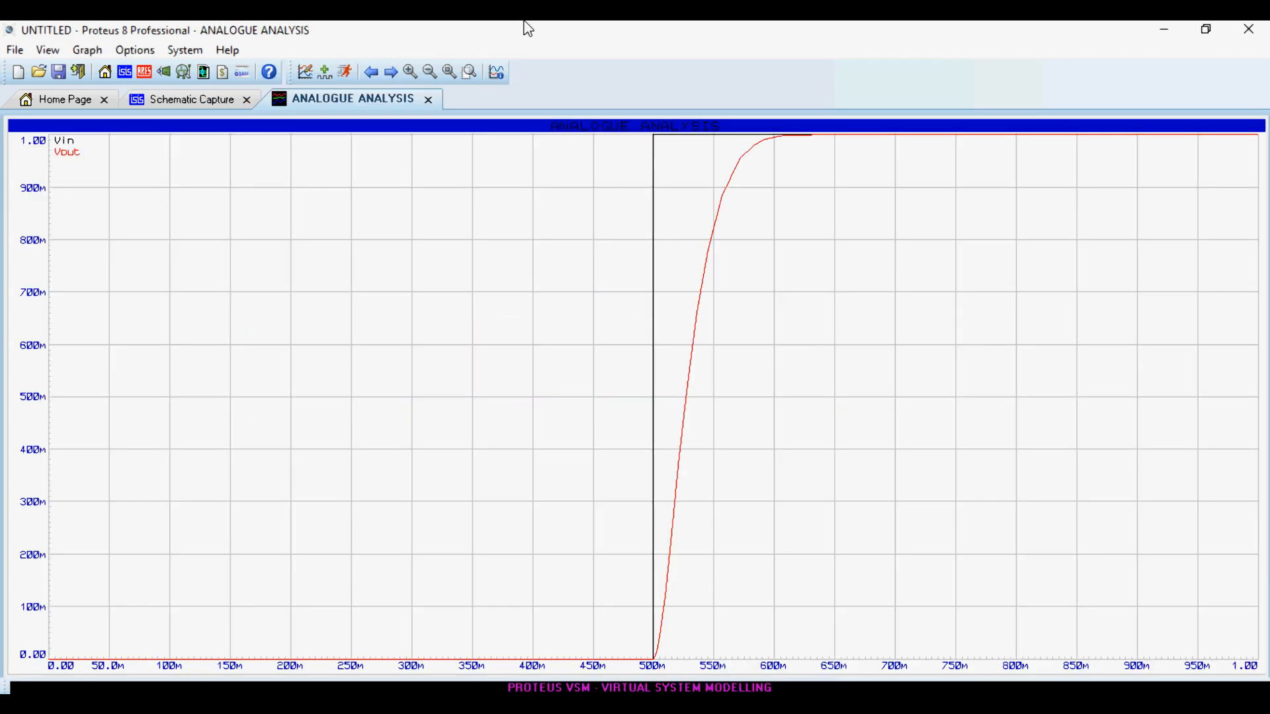
left_click(760, 156)
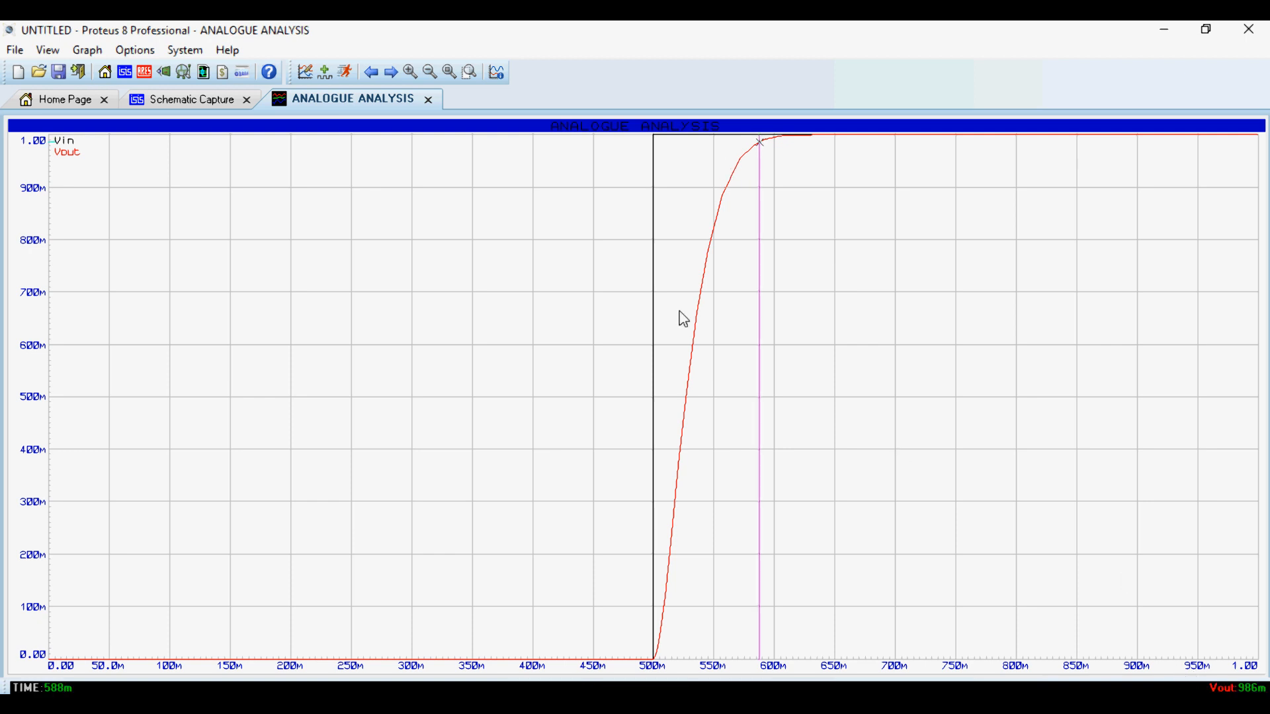
left_click(725, 193)
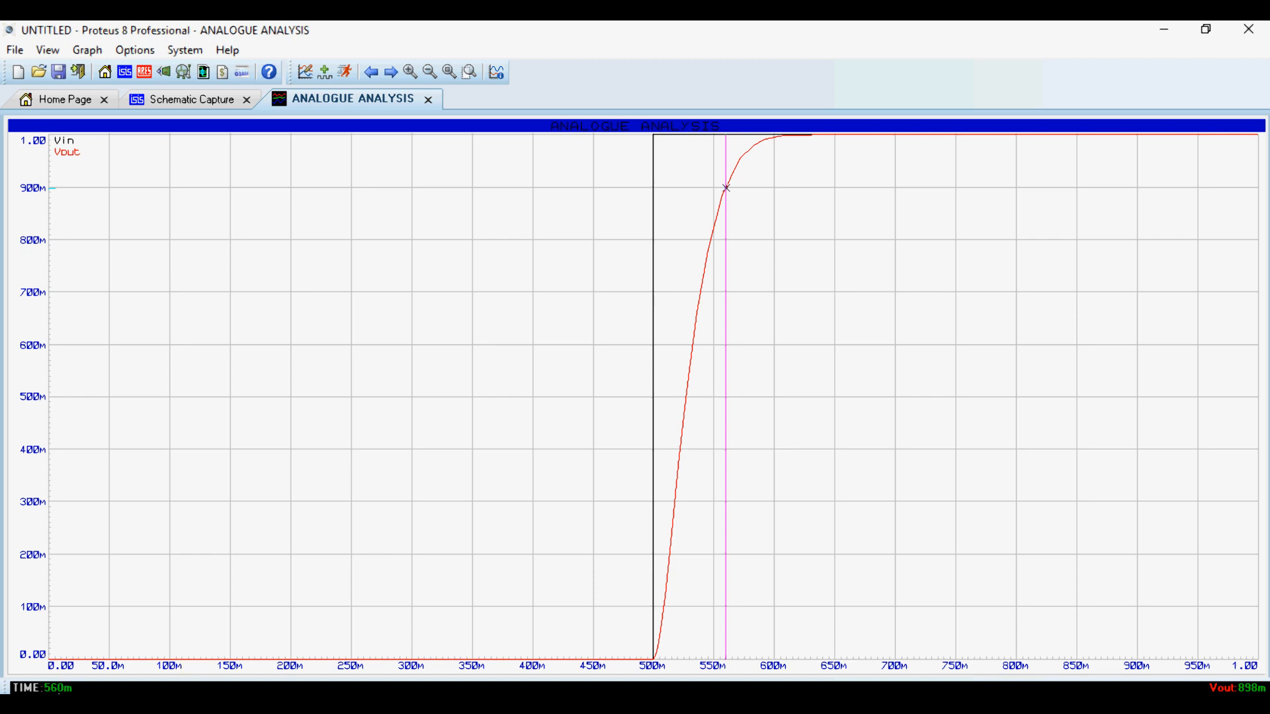
left_click(430, 103)
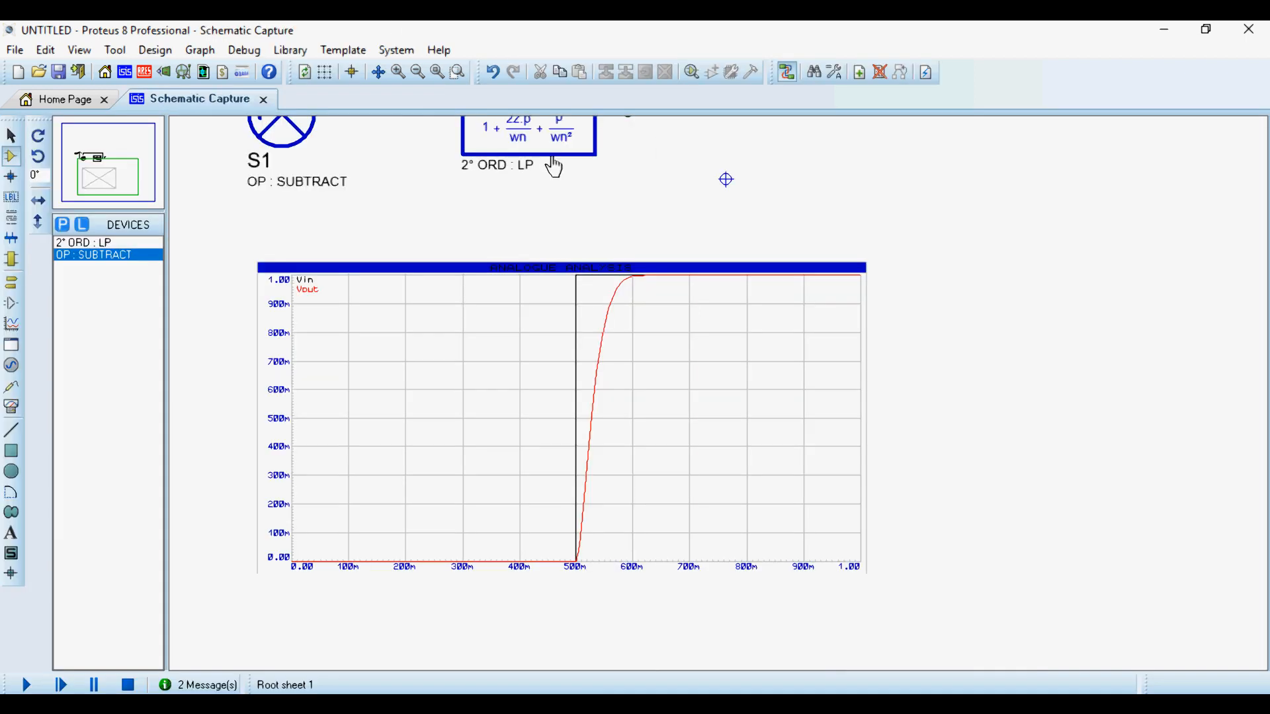
- Simulate the analogue graph again for the closed-loop circuit
scroll(681, 356, "down", 2)
scroll(719, 397, "up", 2)
left_click(442, 350)
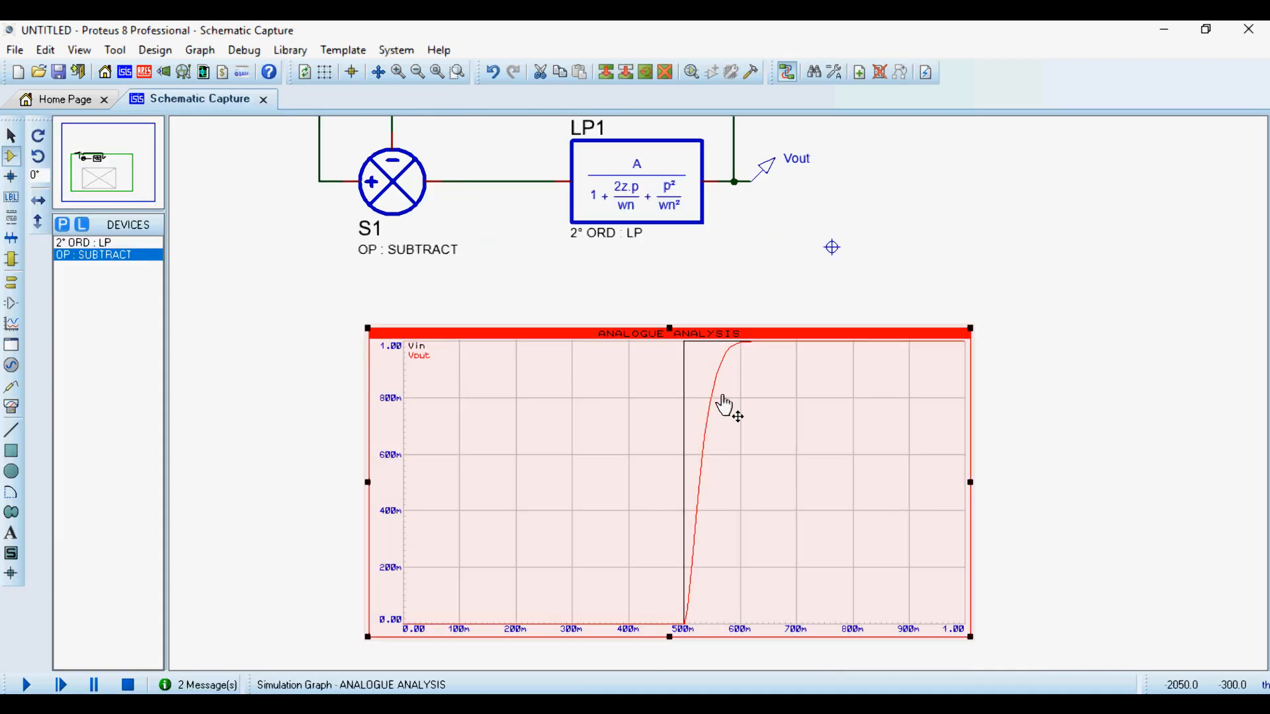
key("space")
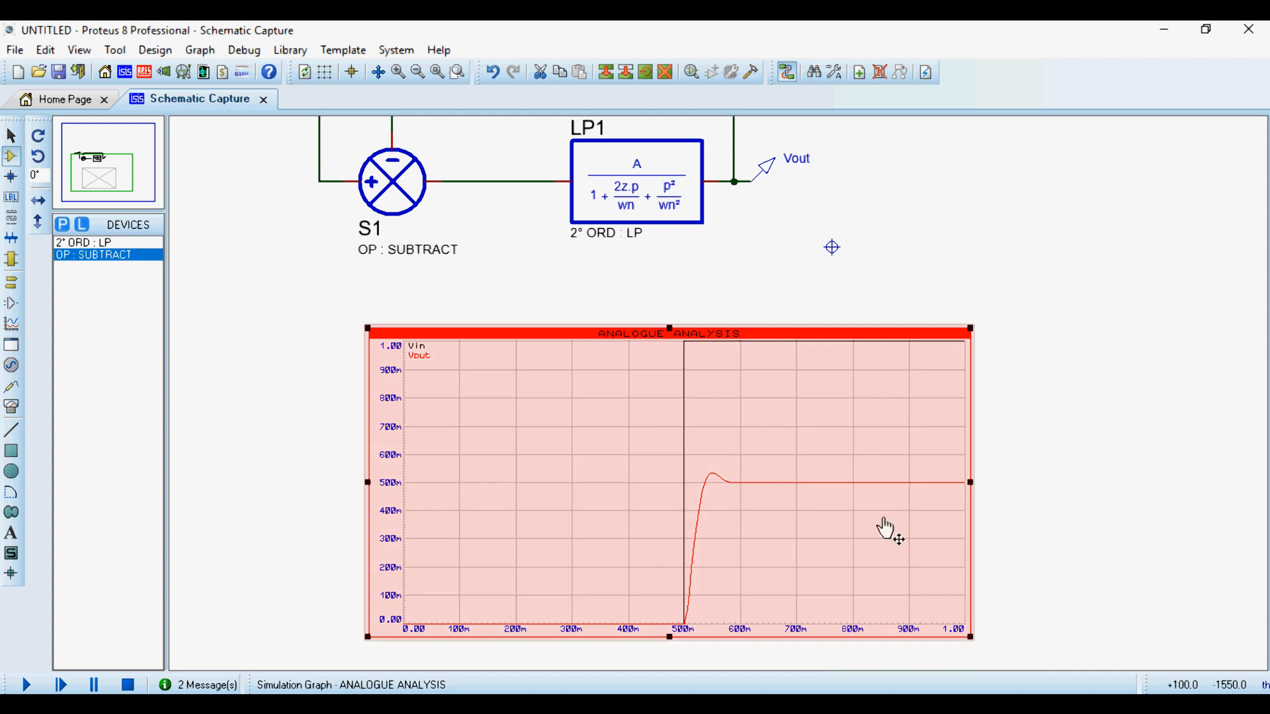
- Examine the closed-loop Vout rise and overshoot after 500 ms up close in the maximized analogue graph
right_click(711, 440)
left_click(825, 655)
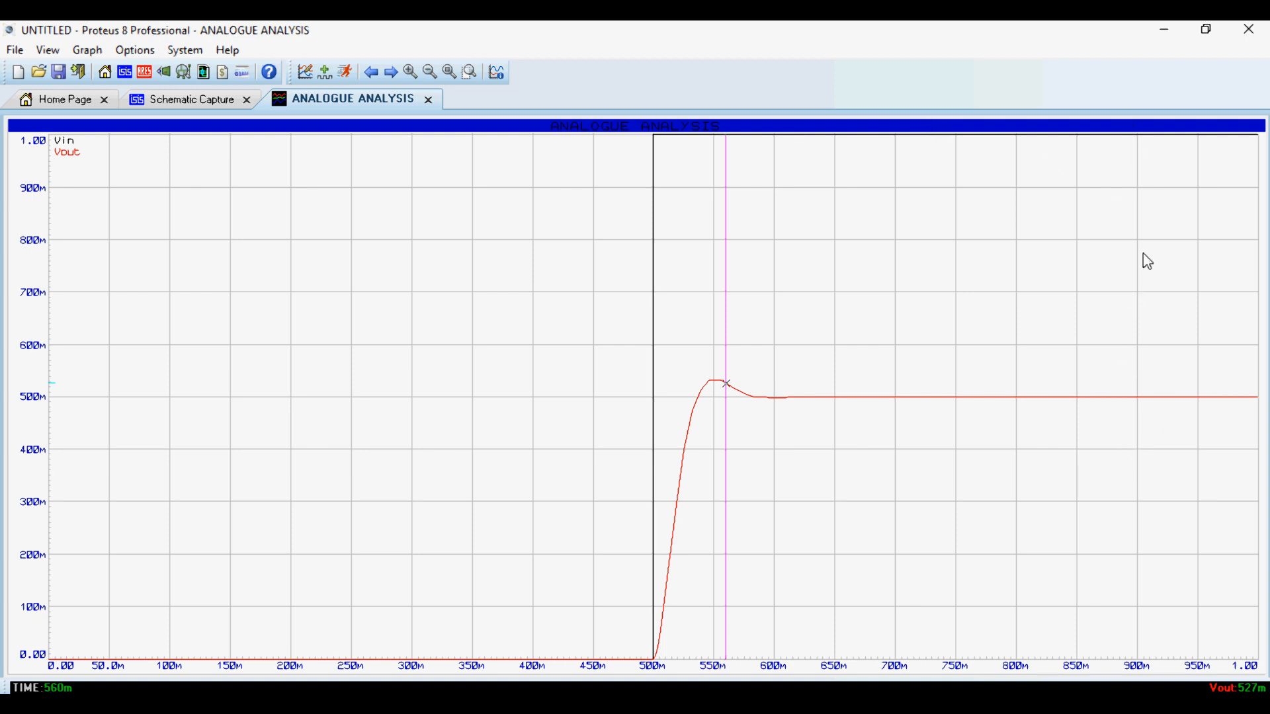
scroll(607, 397, "up", 1)
scroll(601, 467, "down", 1)
scroll(640, 404, "up", 1)
scroll(640, 405, "up", 1)
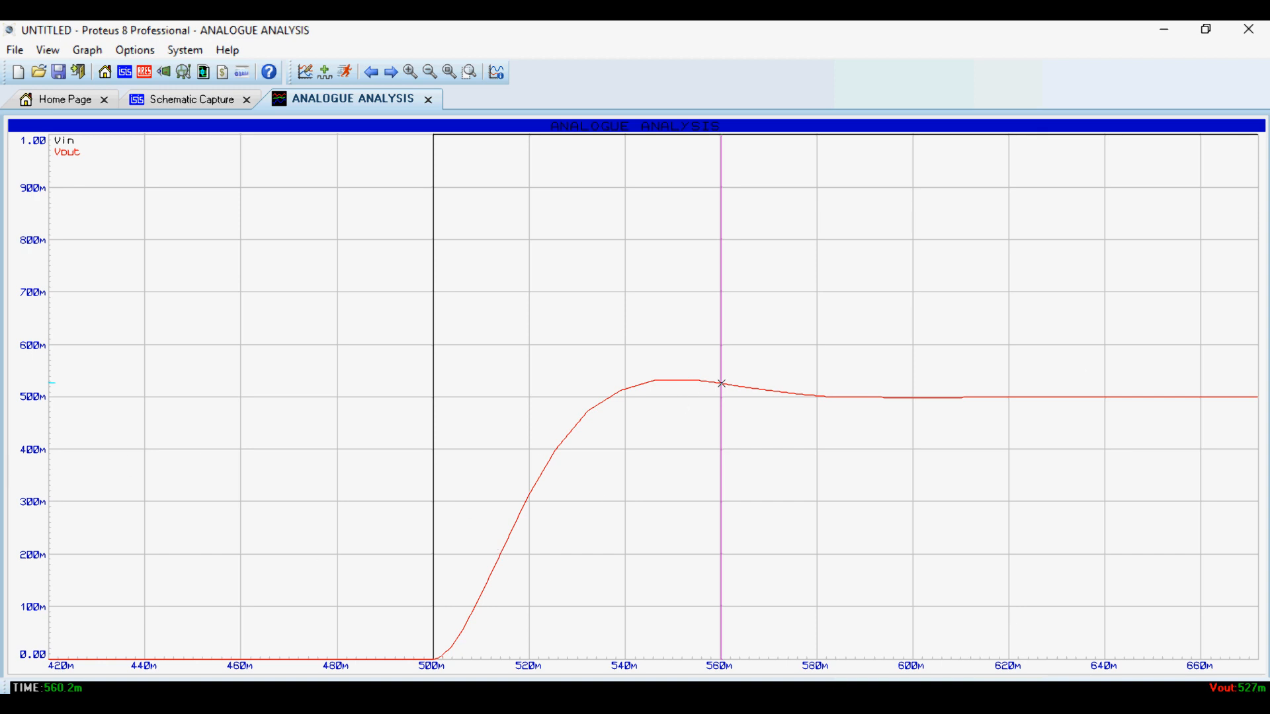
- Search Windows for "calc" and open the Calculator app
key("super")
type("c")
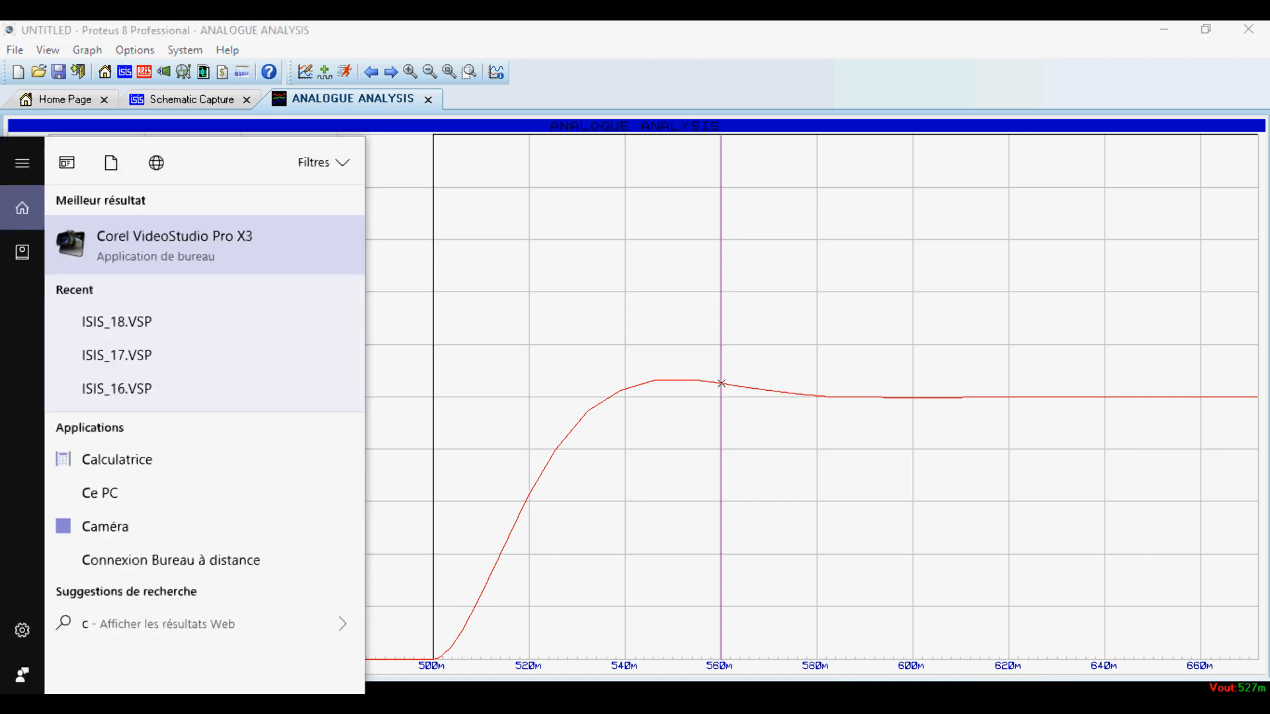
type("alc")
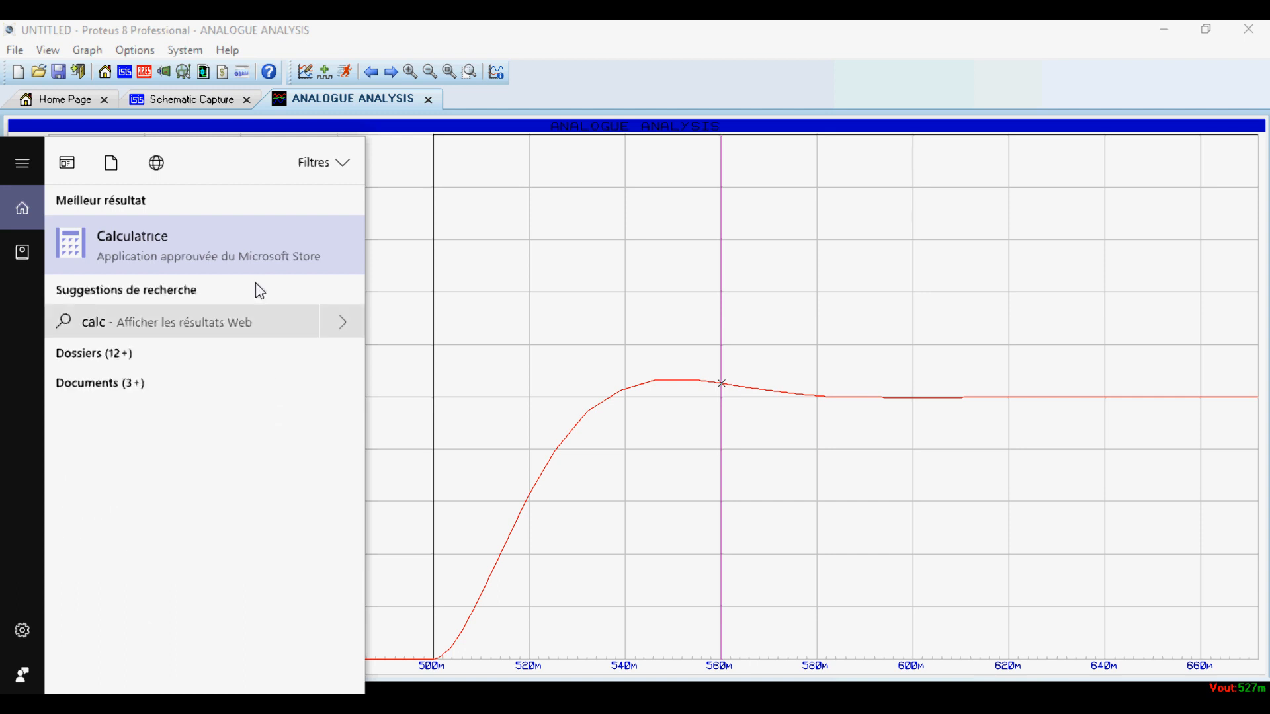
key("Return")
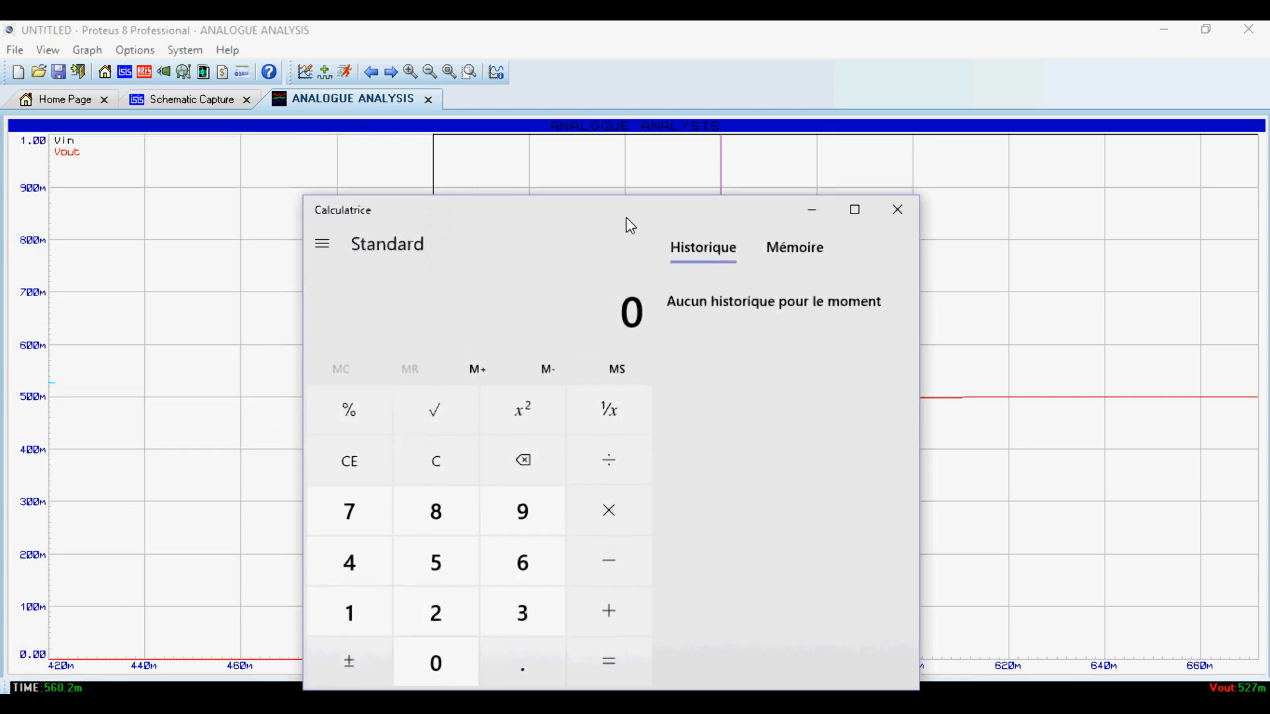
- Compute 0.9 × 0.5 in the calculator and close it to return to Proteus
left_click_drag(629, 224, 835, 510)
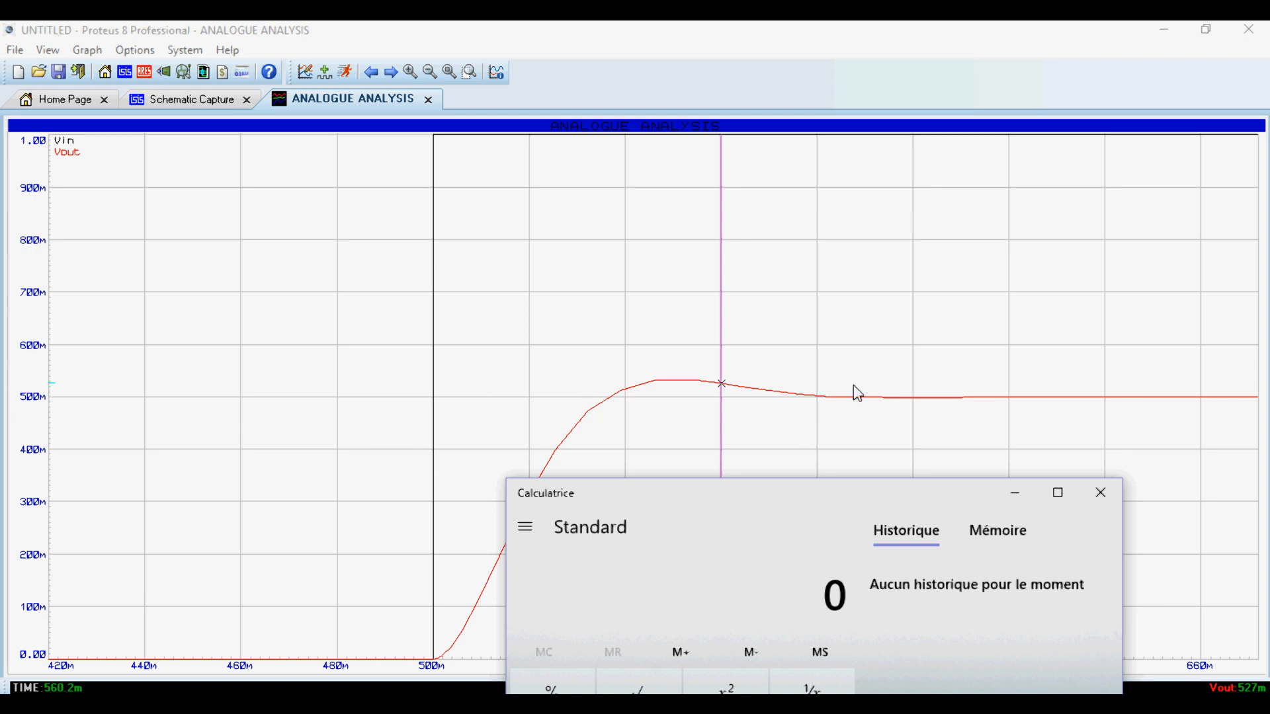
left_click_drag(713, 500, 639, 190)
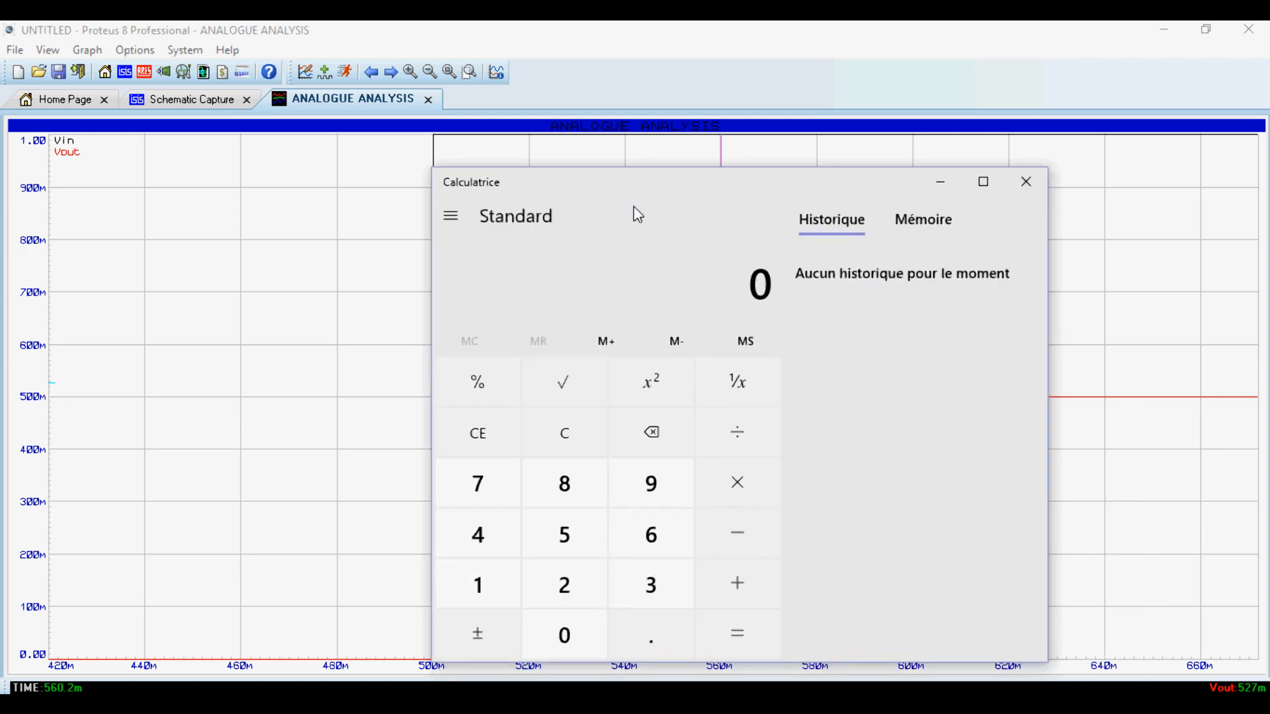
type(".9*5")
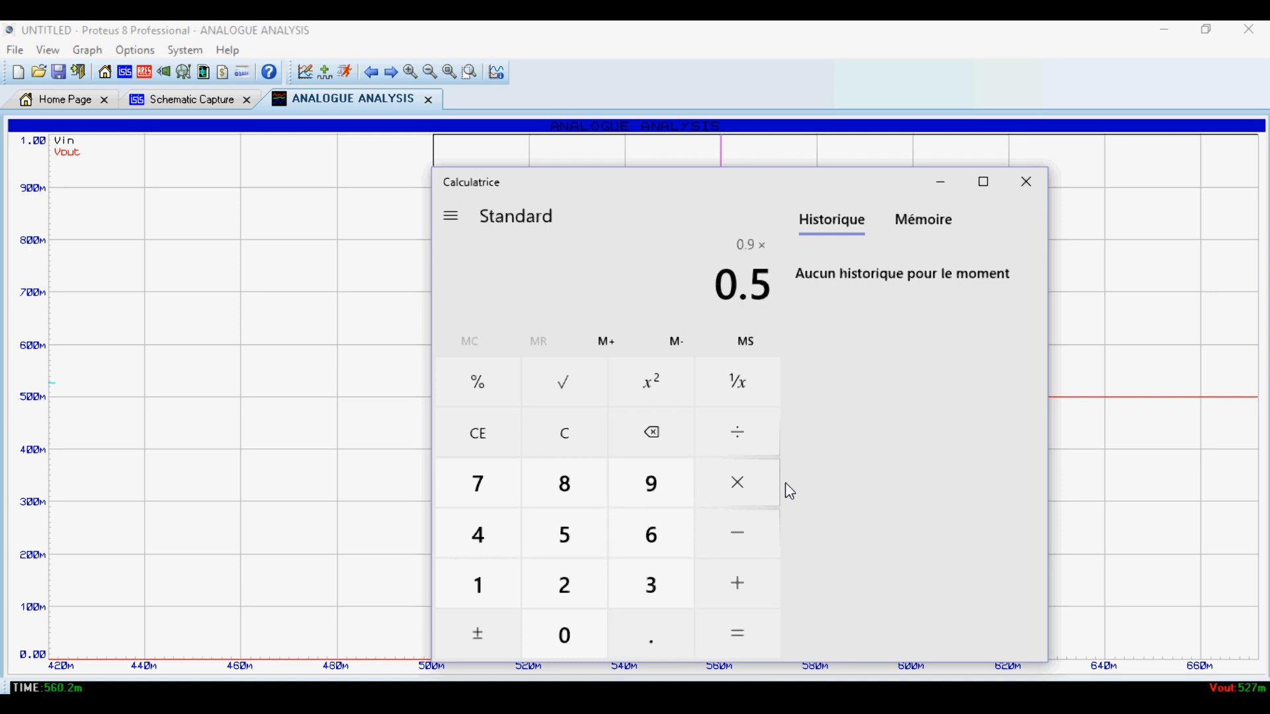
key("Return")
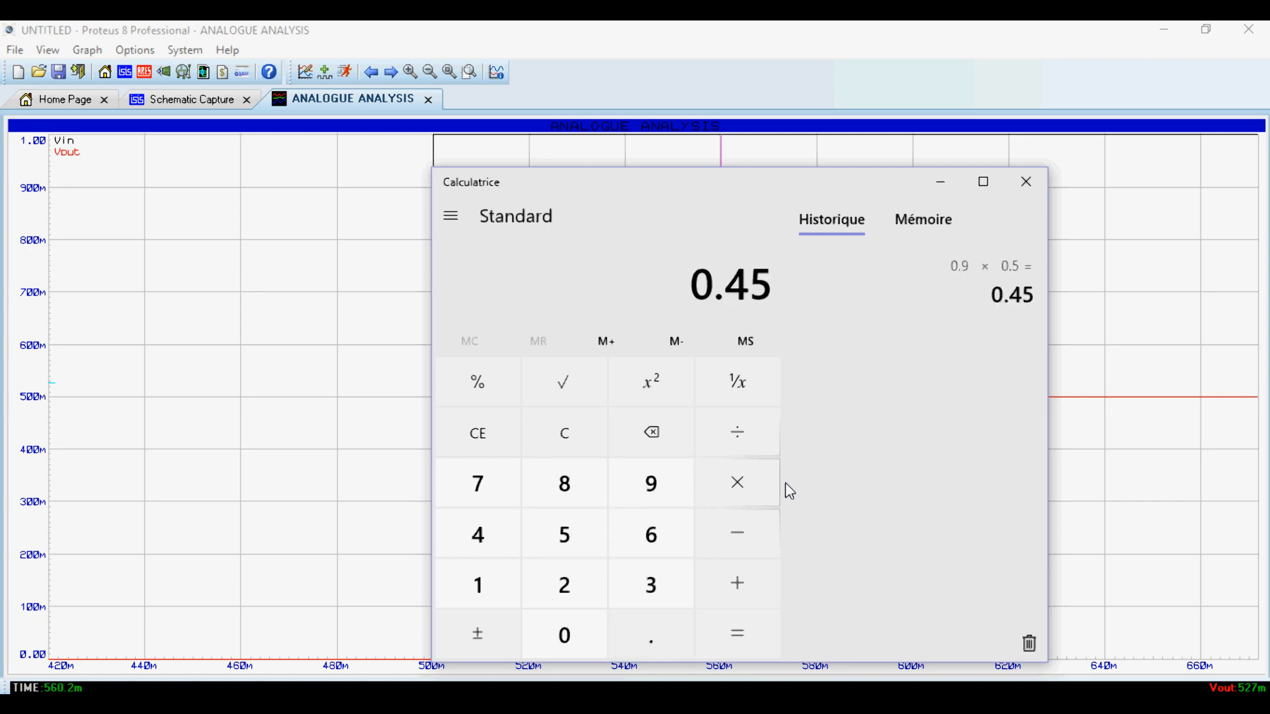
left_click(1027, 182)
- Probe the Vout rise between about 527 and 531 ms, looking for the 0.45 level, and return to the schematic
scroll(637, 475, "up", 1)
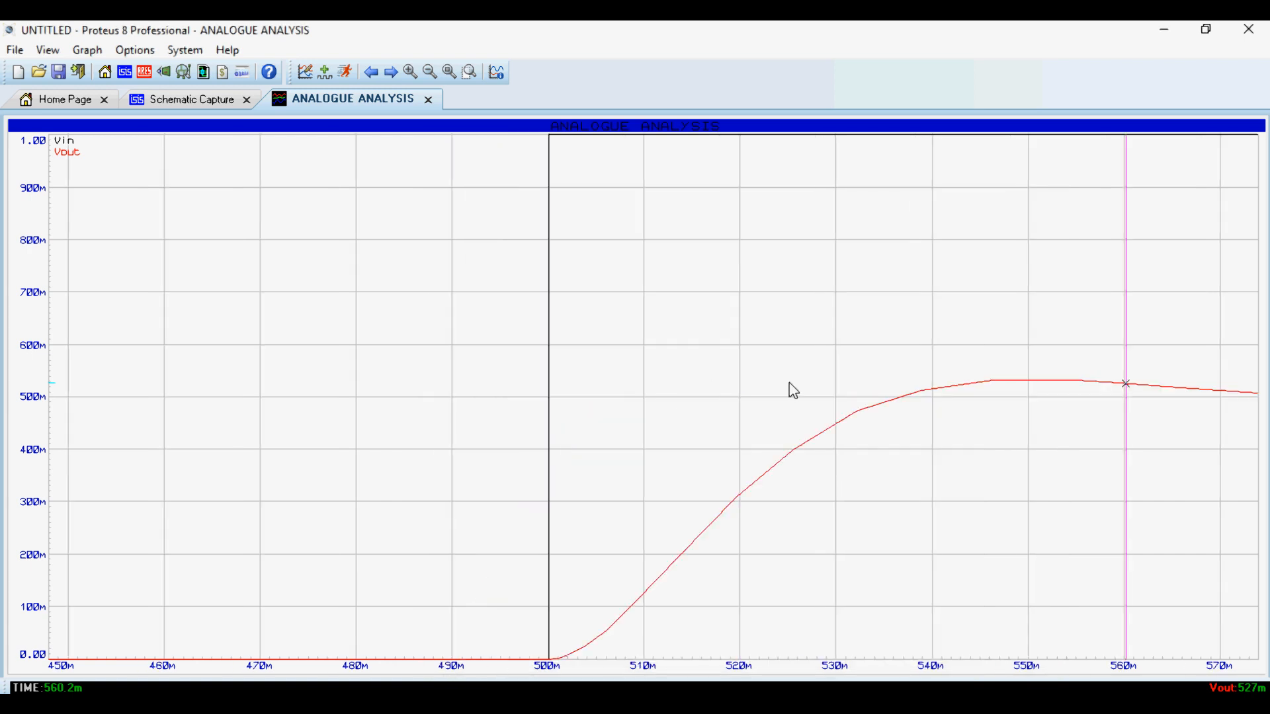
left_click(805, 445)
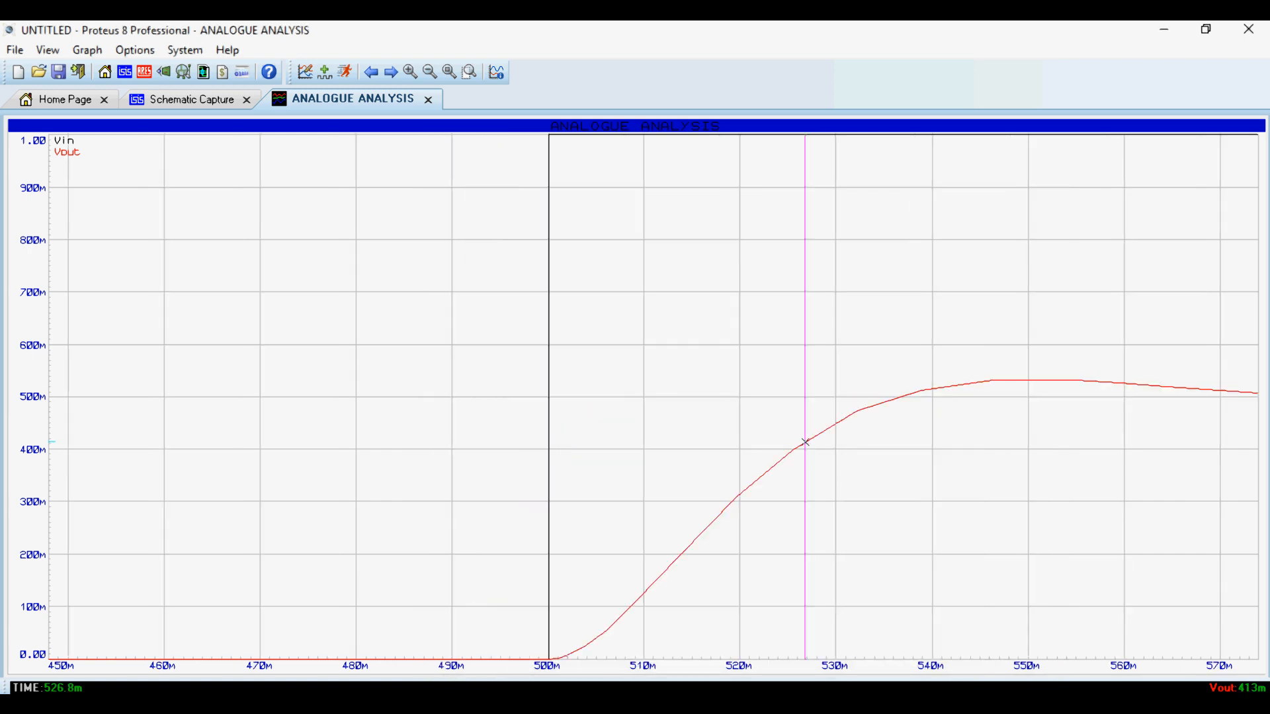
left_click(845, 420)
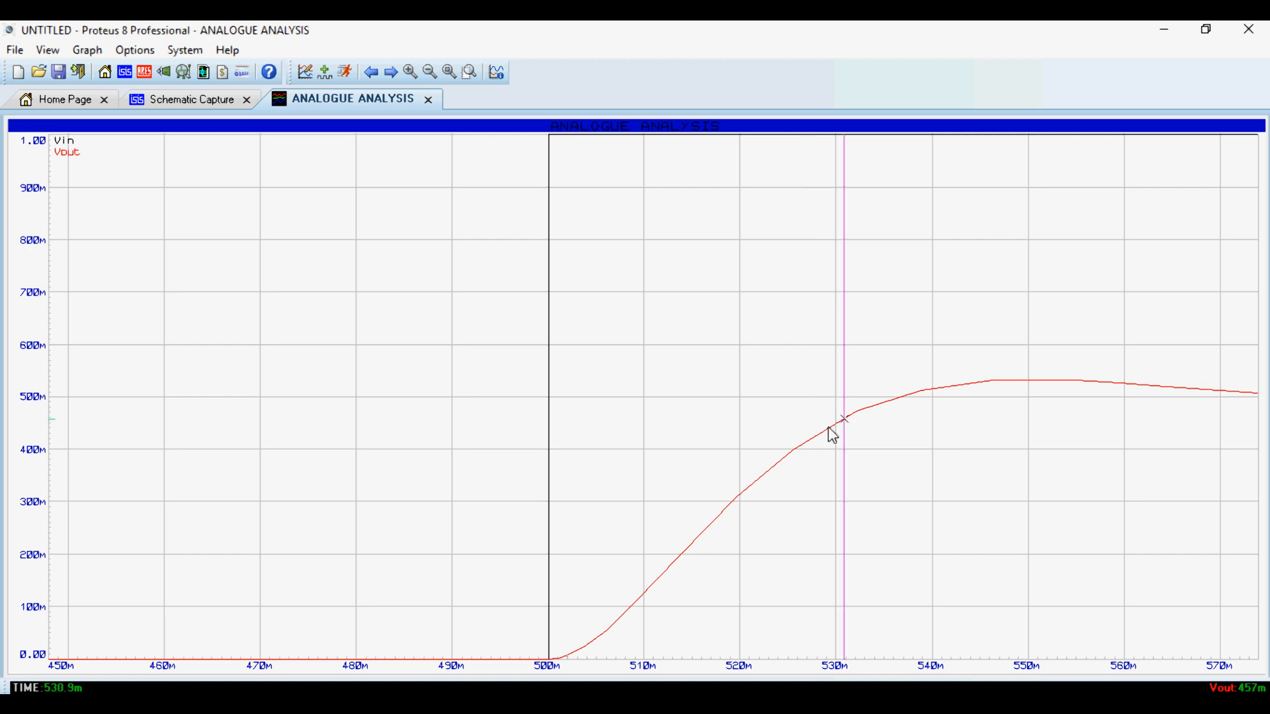
left_click(834, 425)
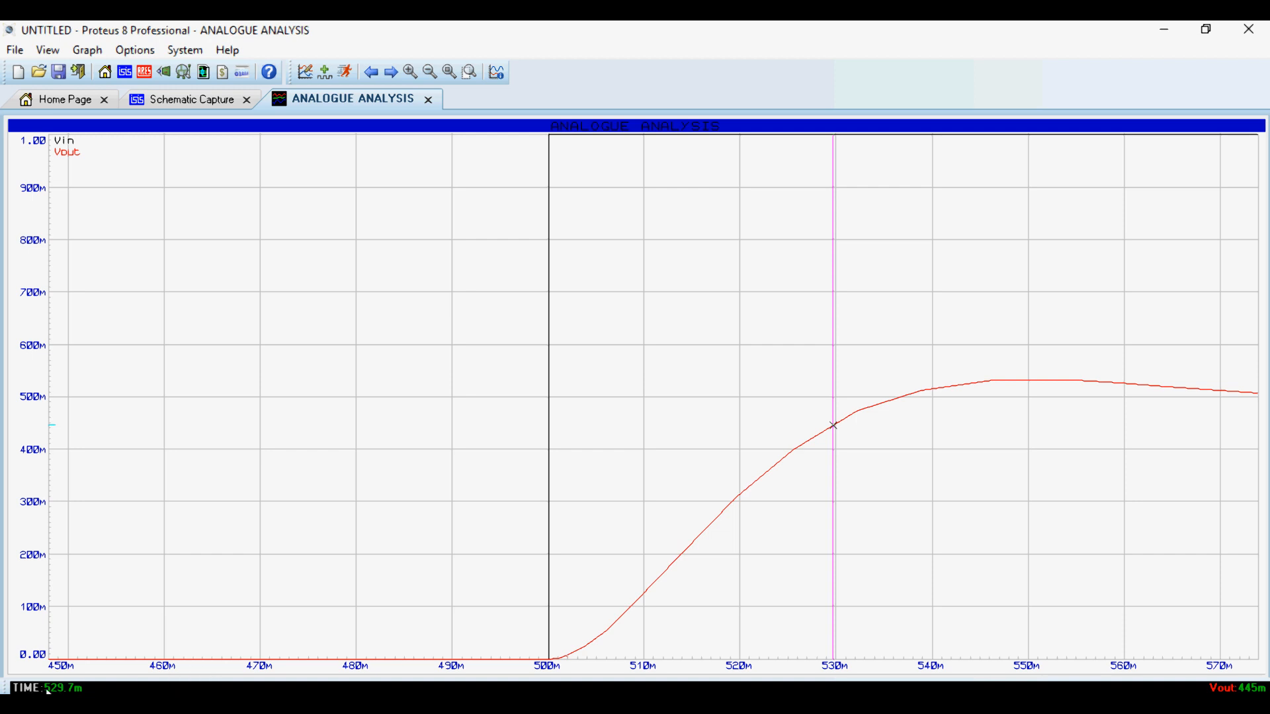
scroll(696, 344, "down", 3)
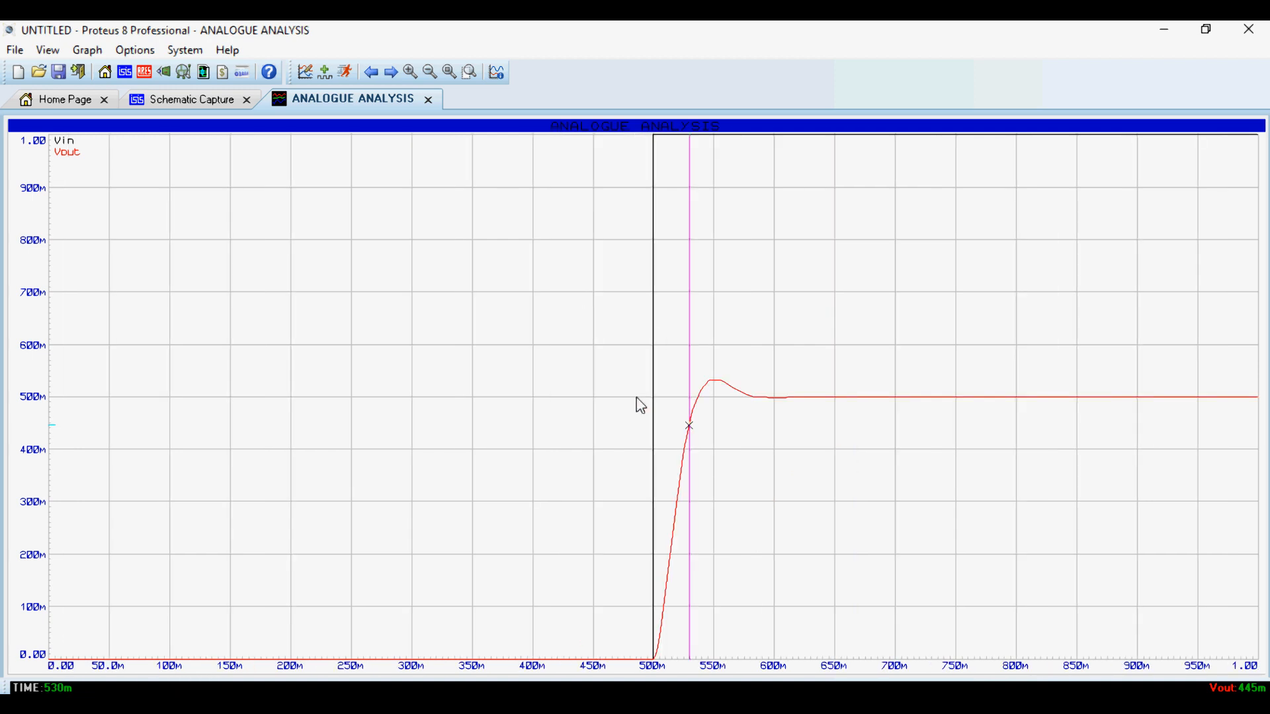
scroll(637, 399, "up", 2)
scroll(637, 399, "down", 1)
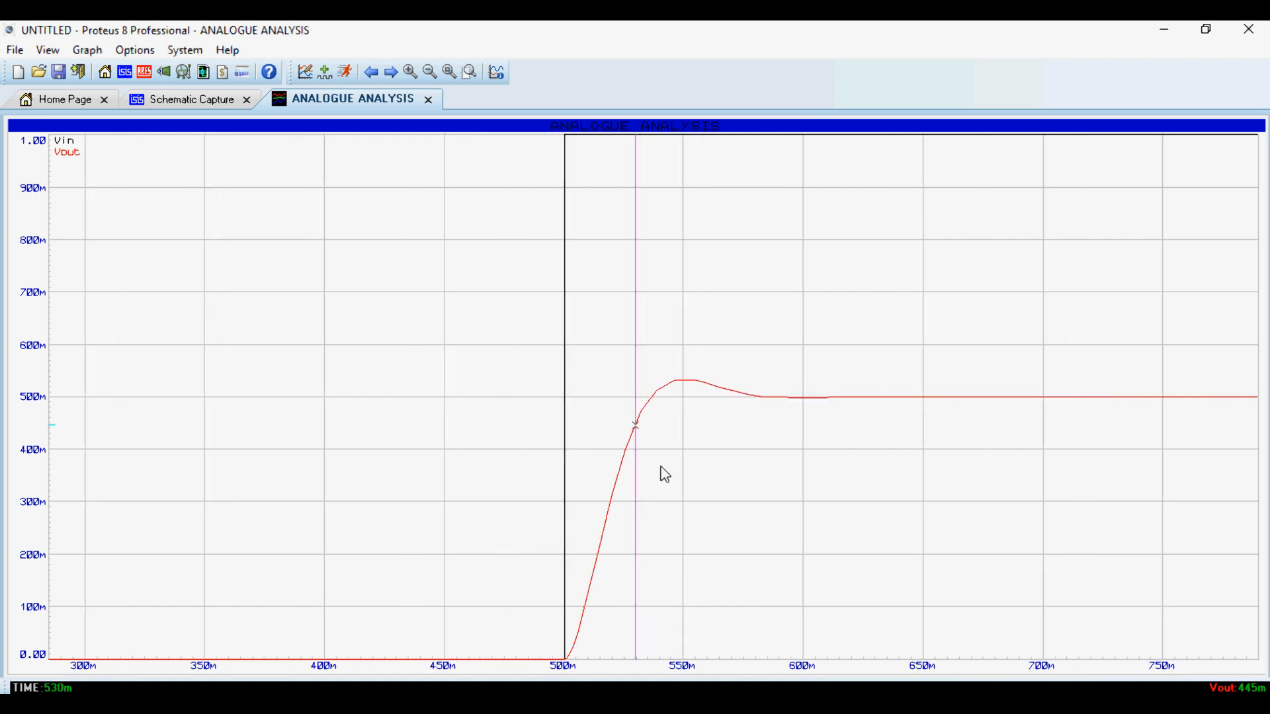
scroll(616, 417, "down", 1)
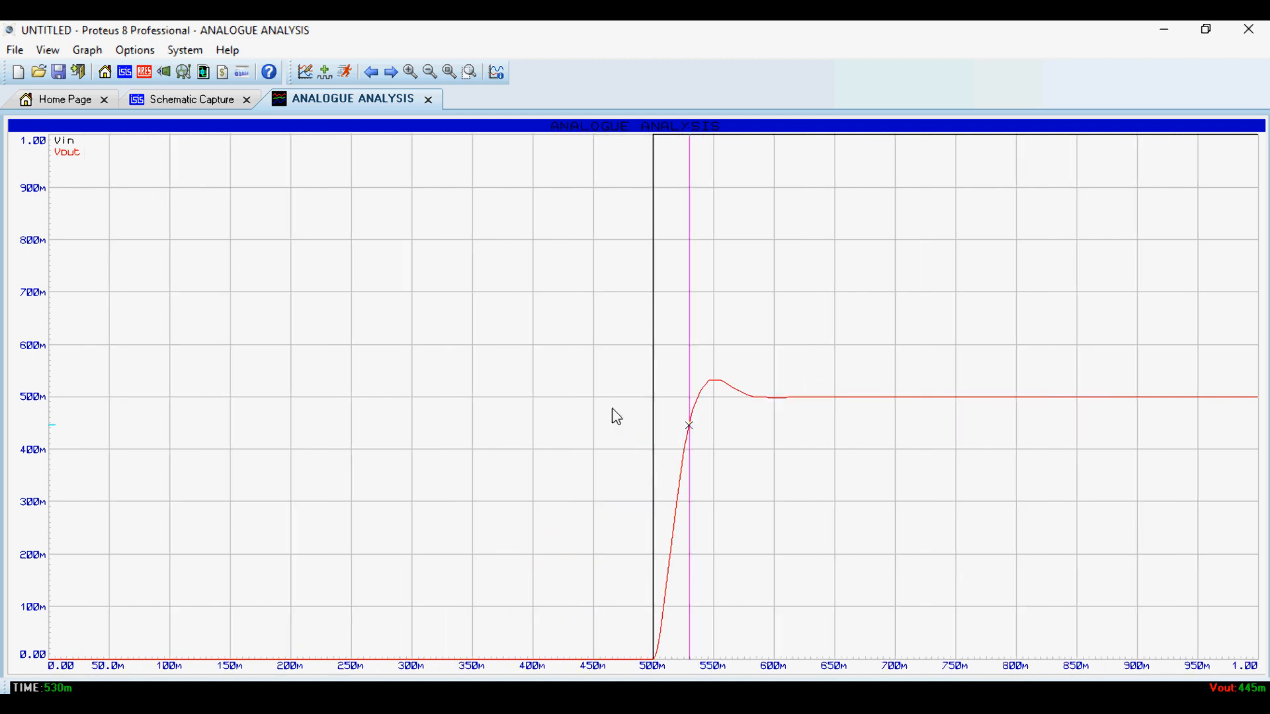
left_click(429, 99)
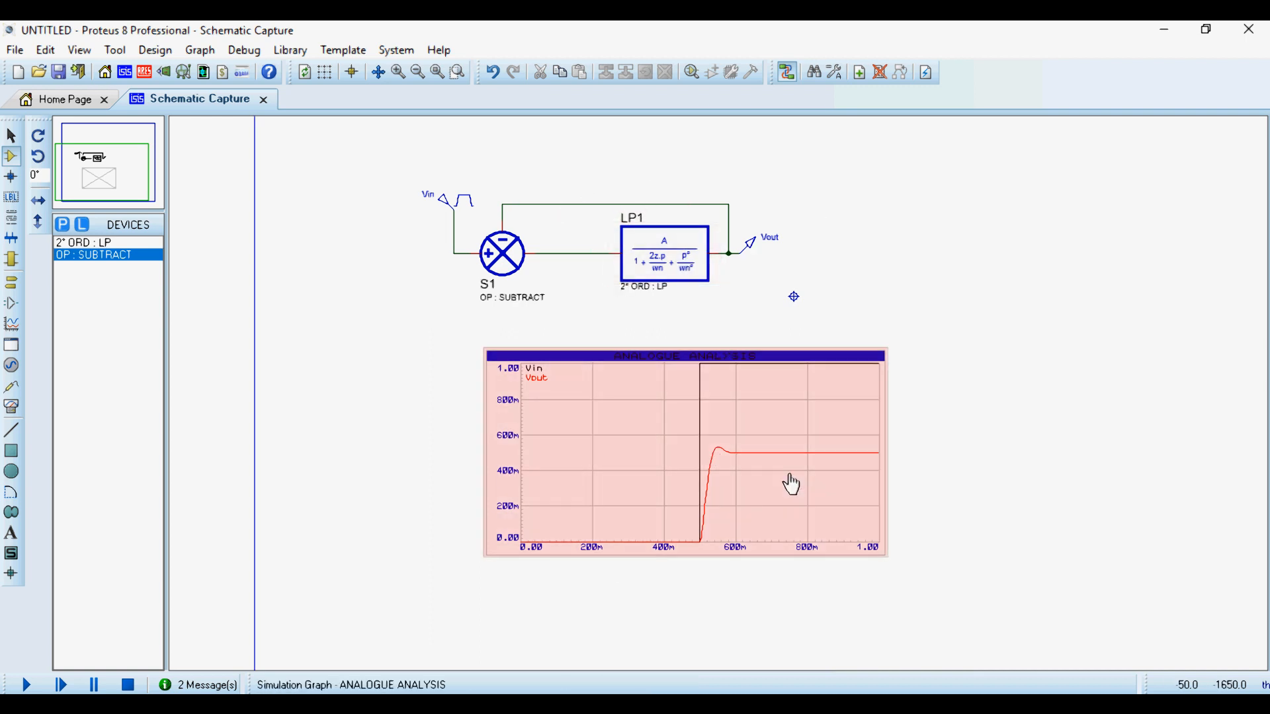
- Review the full closed-loop Vout response in the maximized analogue graph and return to the schematic
right_click(792, 463)
left_click(1038, 533)
right_click(793, 463)
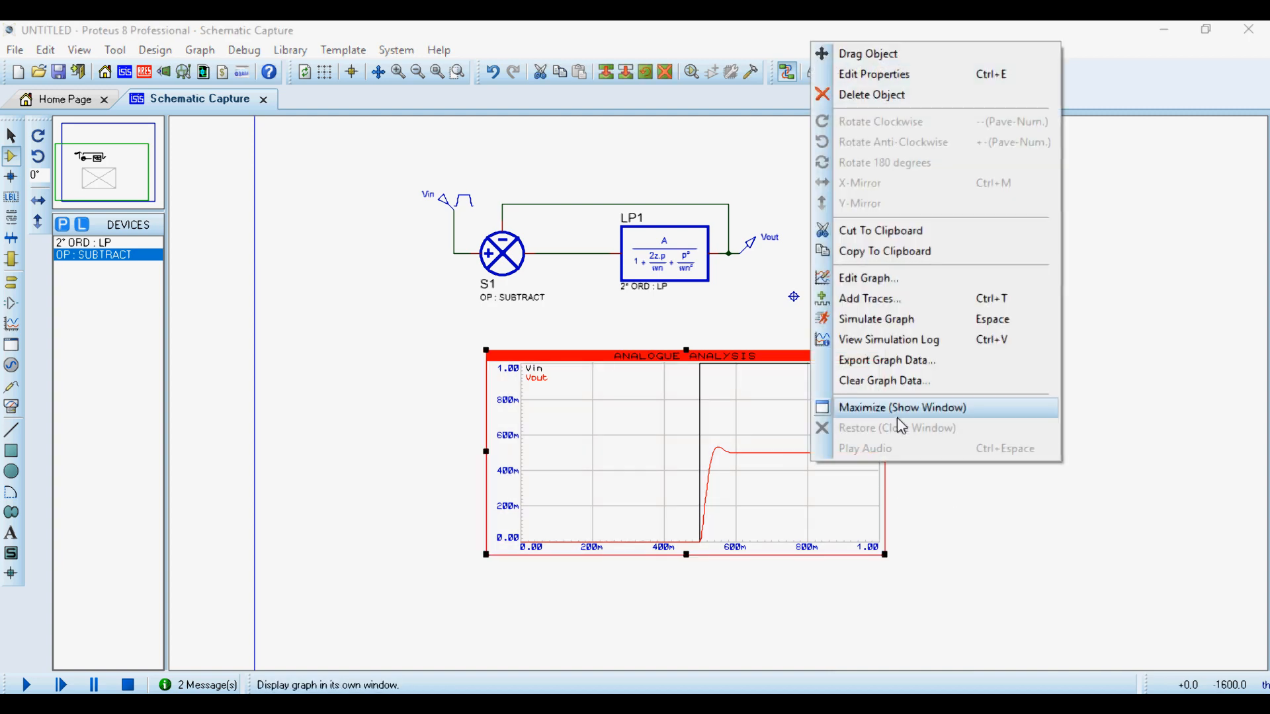
left_click(897, 417)
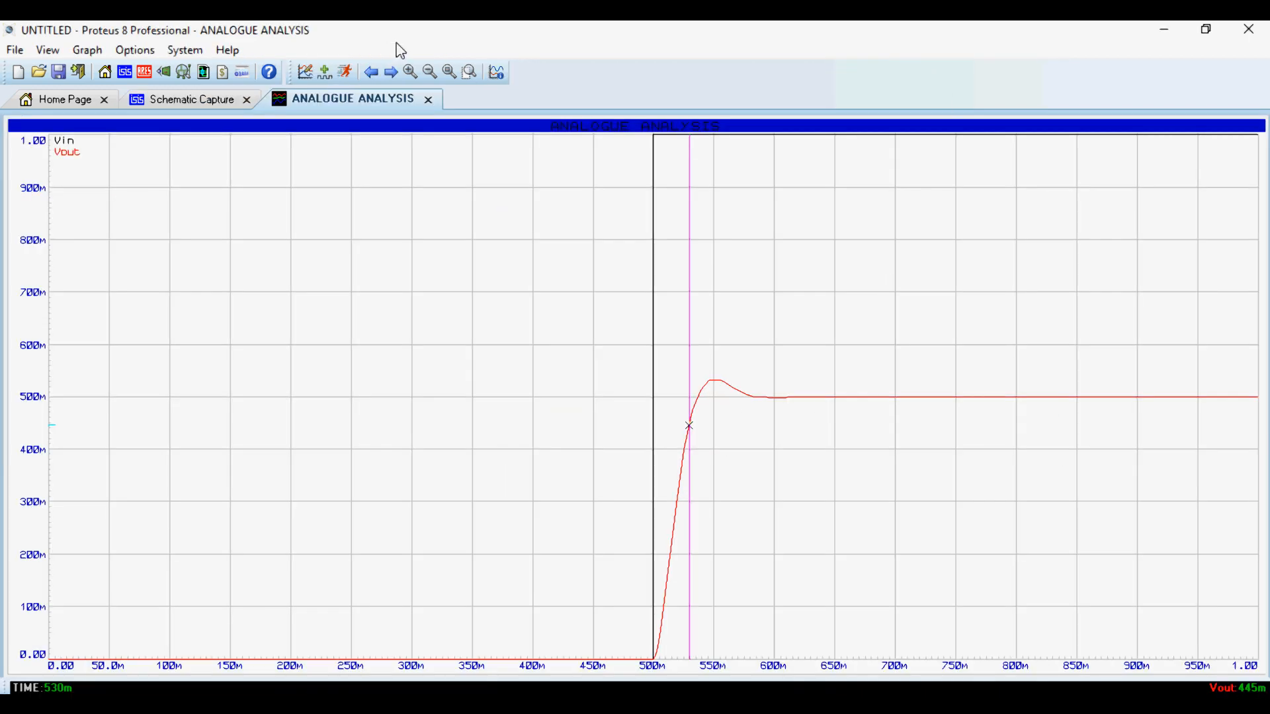
left_click(429, 101)
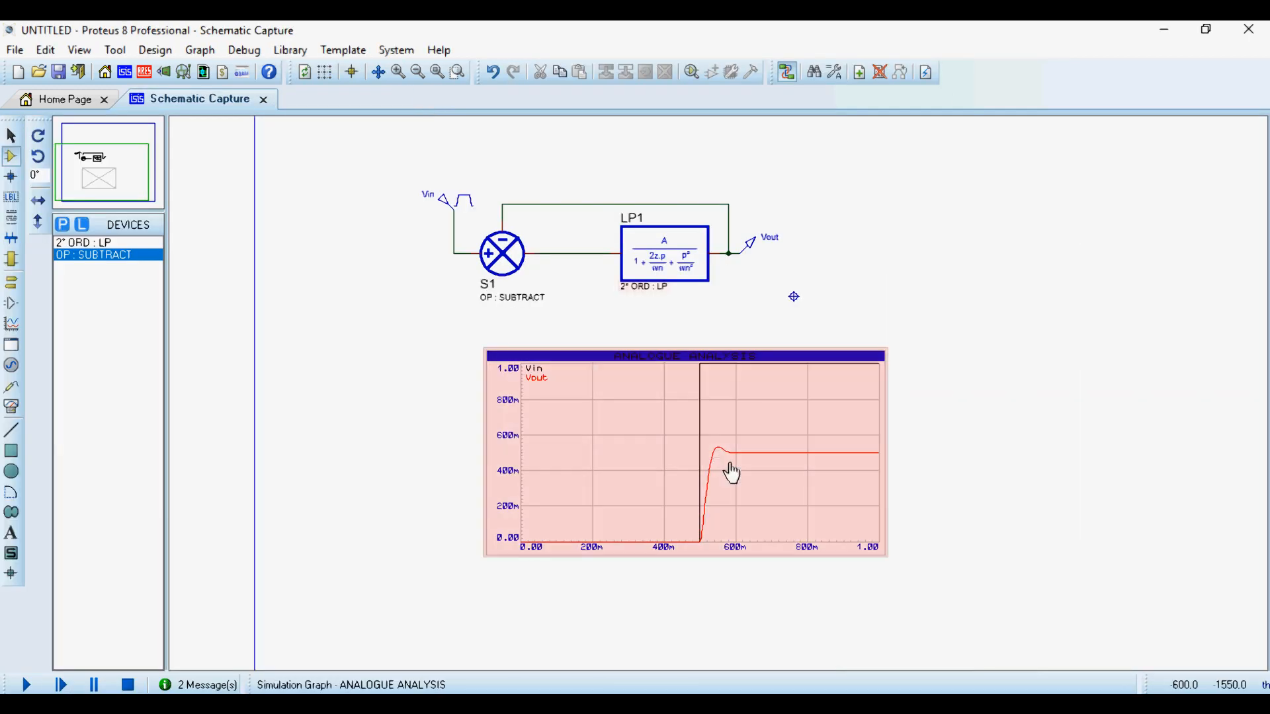
right_click(750, 455)
left_click(816, 400)
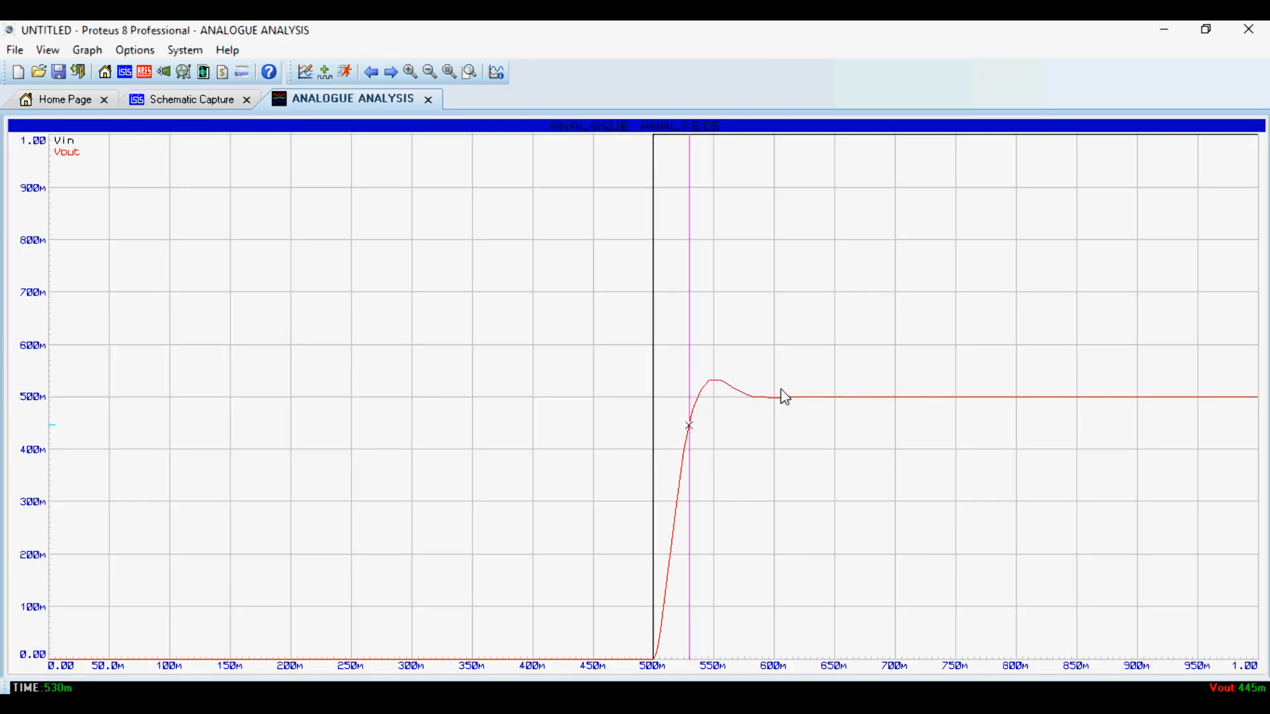
left_click(429, 100)
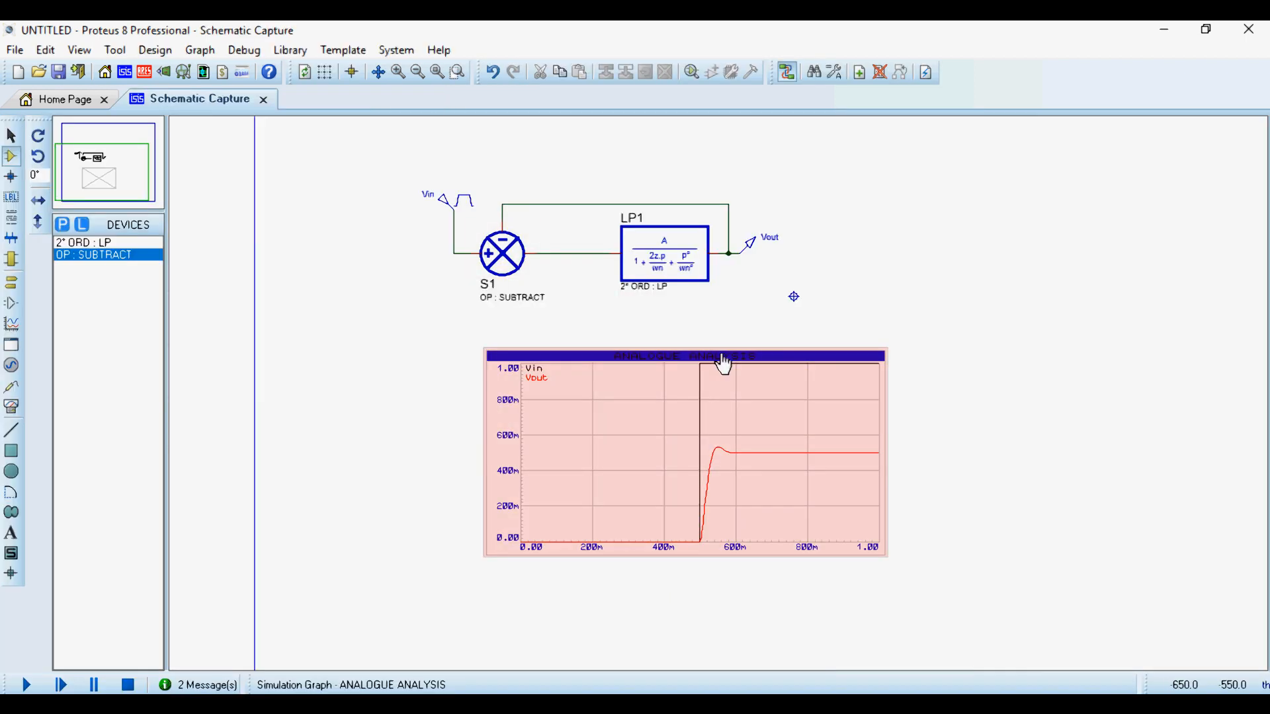
- Restore the previous Vout curve for comparison and re-simulate the closed loop, viewing it maximized
key("ctrl+z")
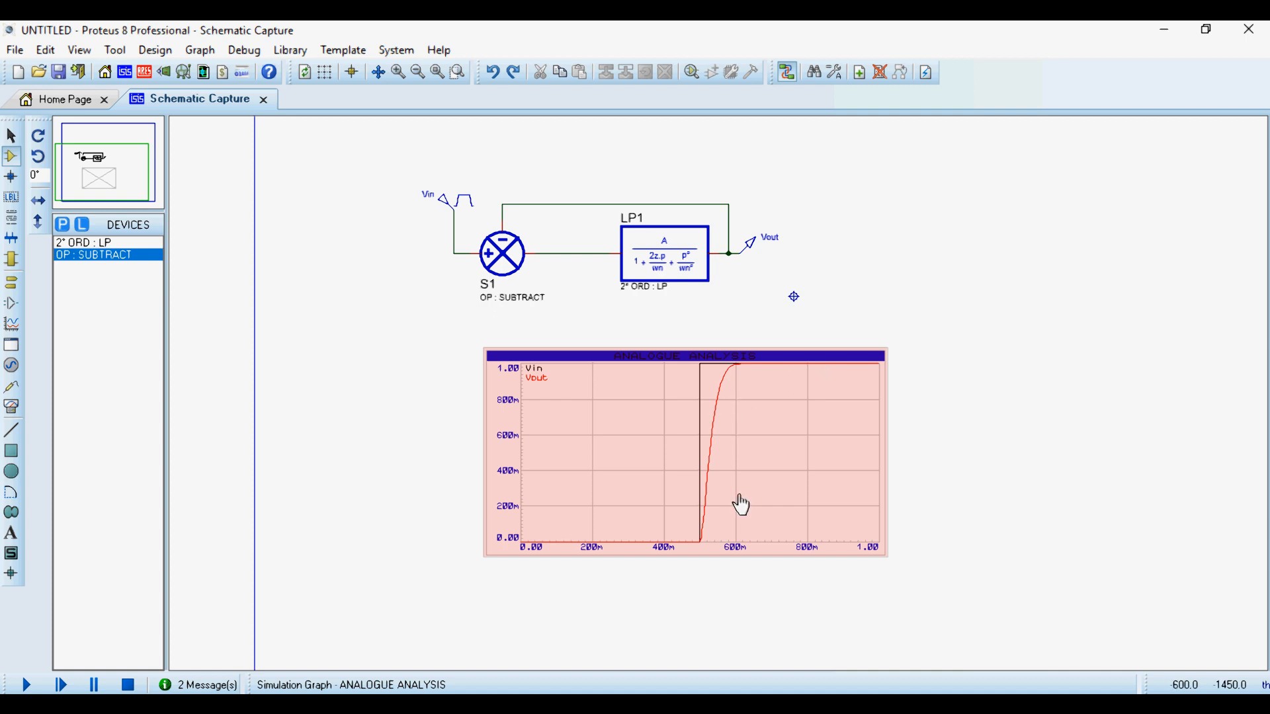
key("space")
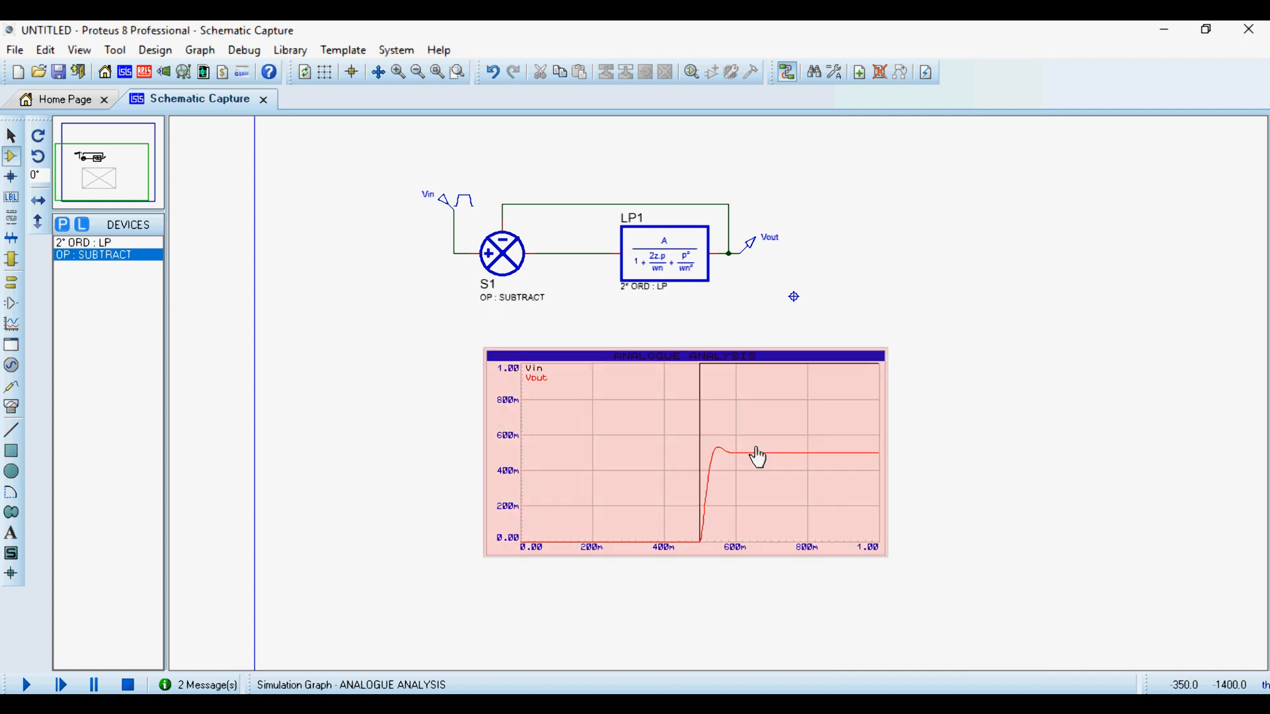
right_click(809, 383)
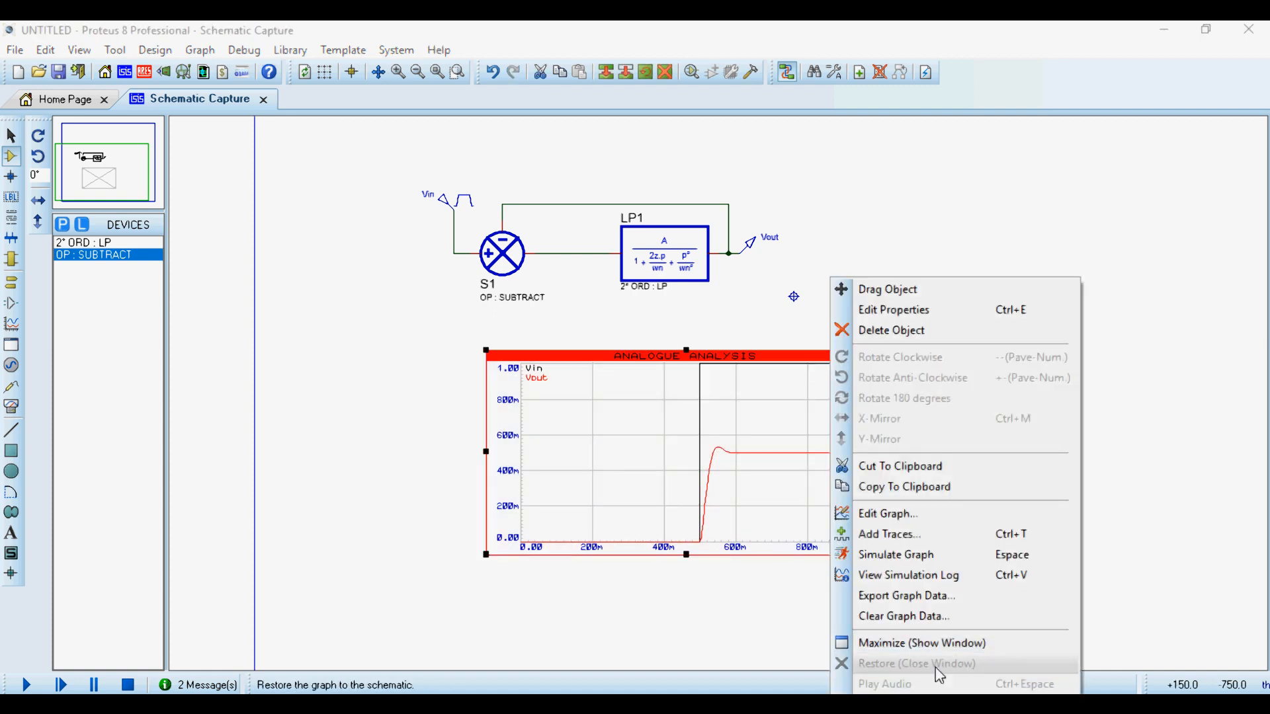
left_click(886, 646)
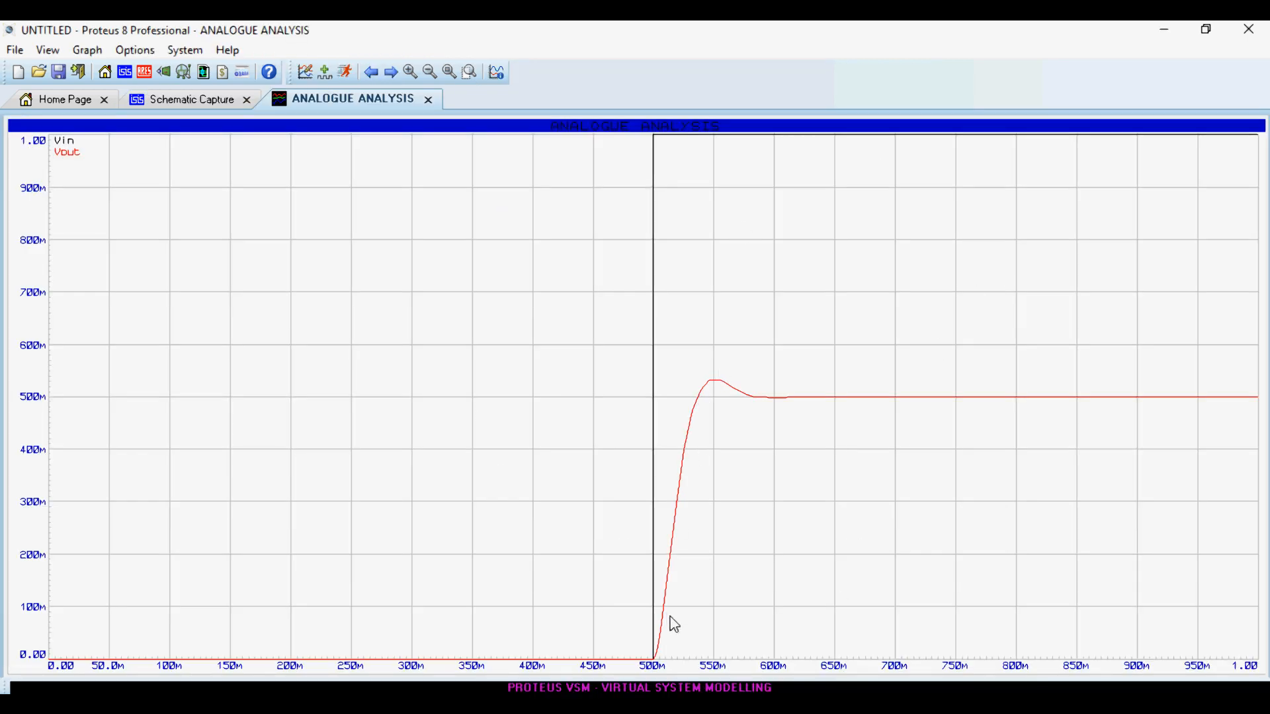
left_click(428, 99)
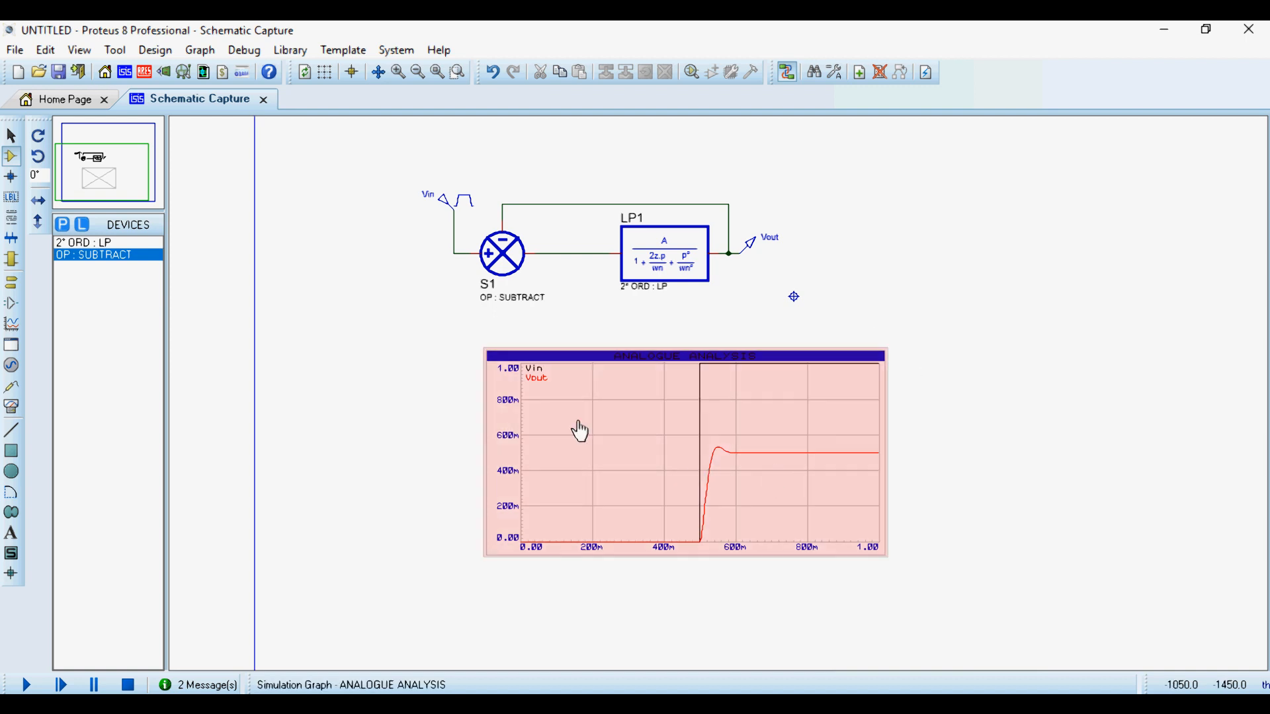
- Search the device library for "laplace cont", browse the controllers and add CTRL : P to the device list
left_click(62, 224)
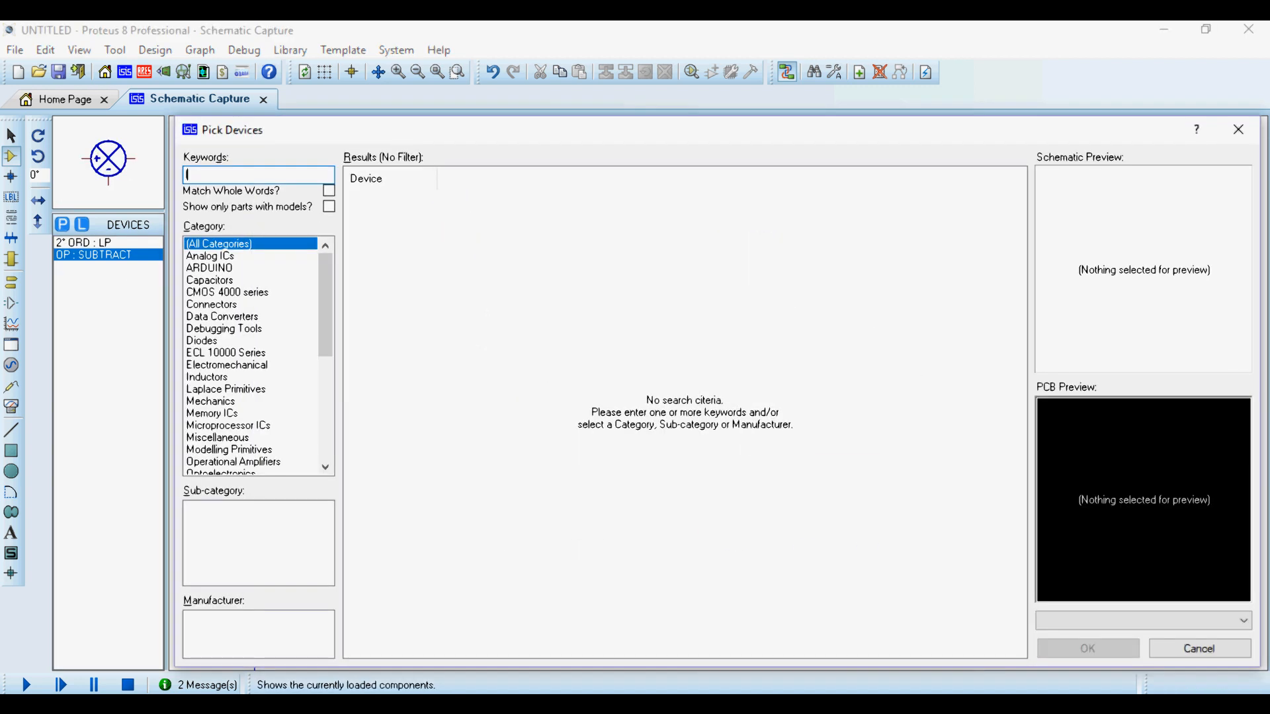
type("laplace d")
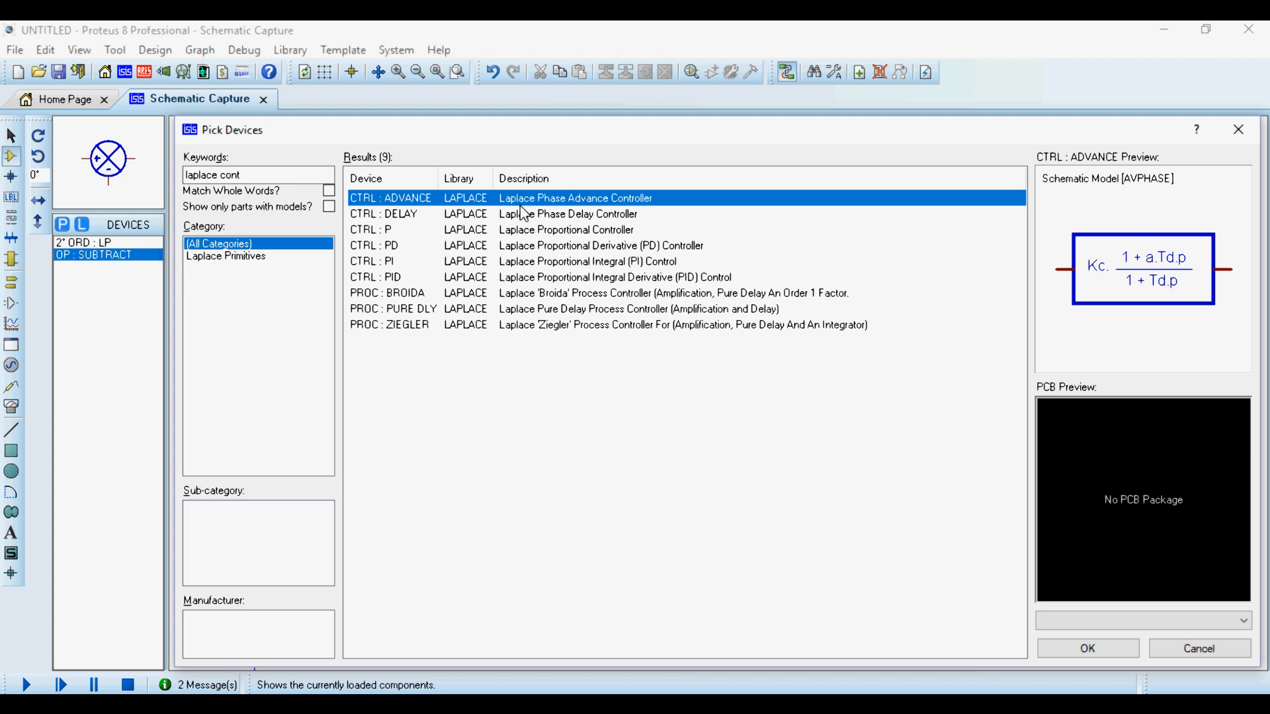
key("Down")
key("Down")
key("Down")
key("Down")
key("Down")
key("Down")
key("Down")
key("Down")
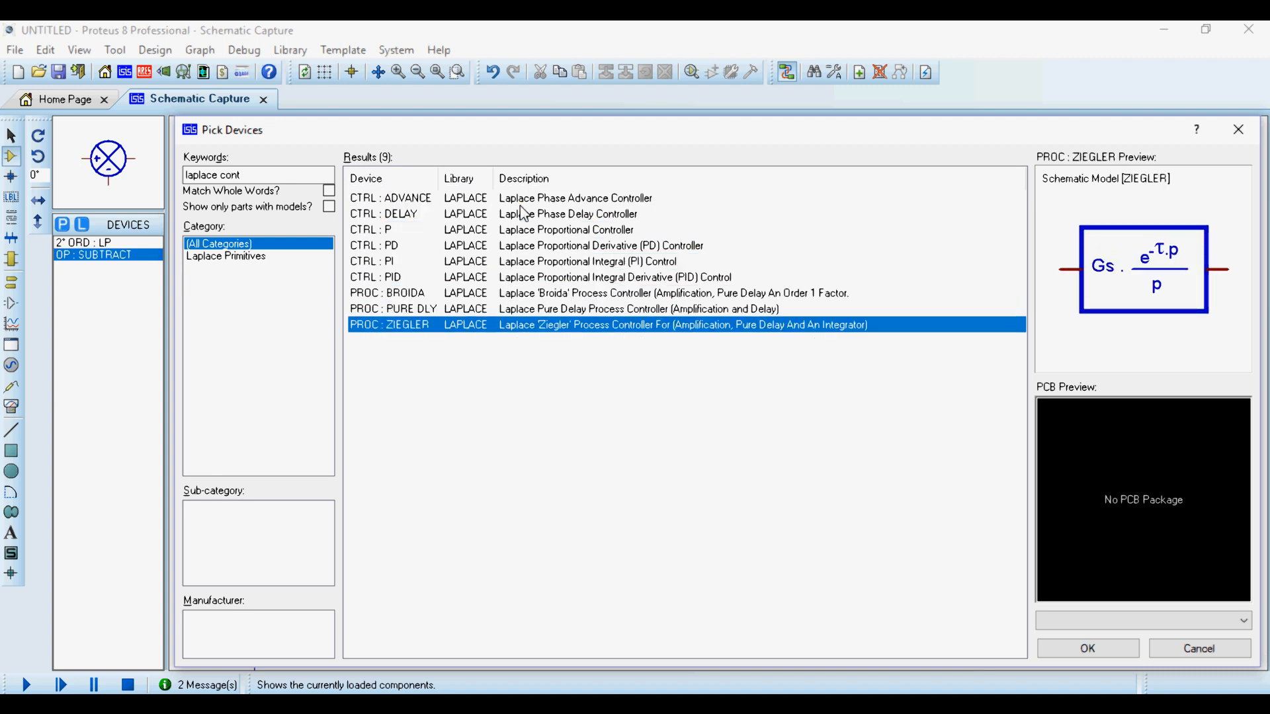
key("Up")
key("Up")
key("Up")
key("Up")
key("Up")
key("Up")
key("Up")
key("Up")
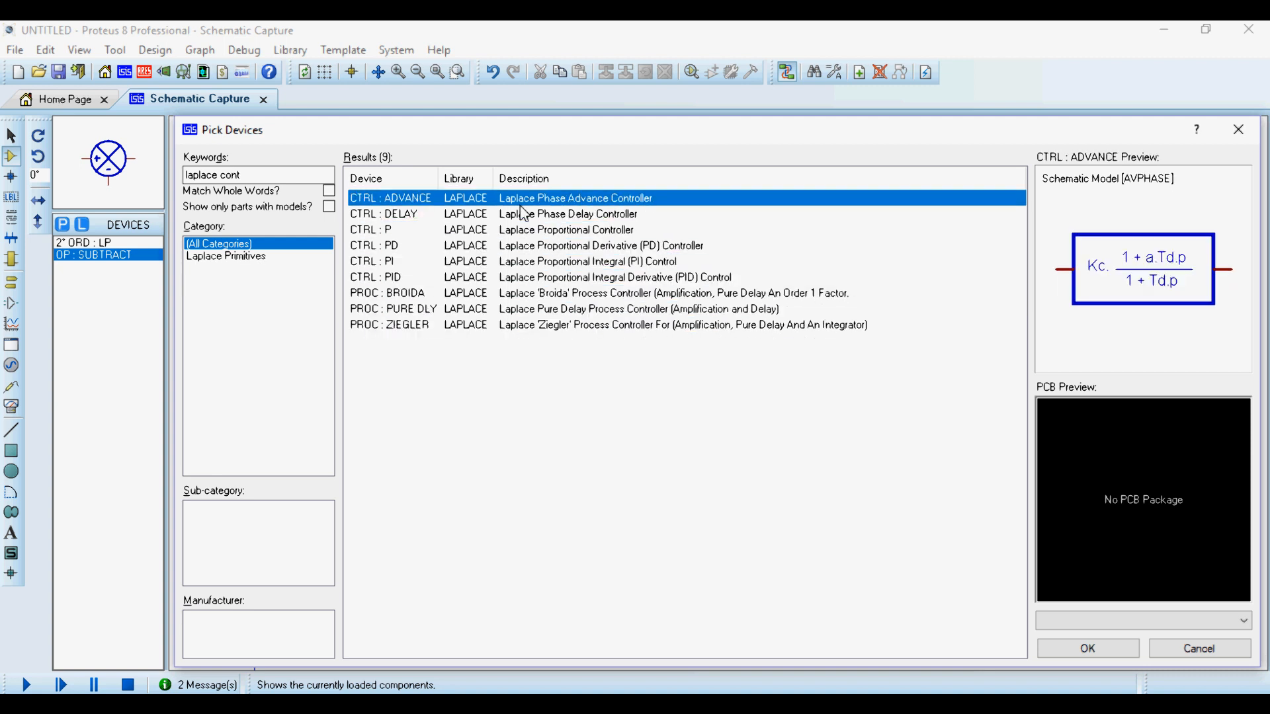
key("Down")
key("Down")
key("Down")
key("Up")
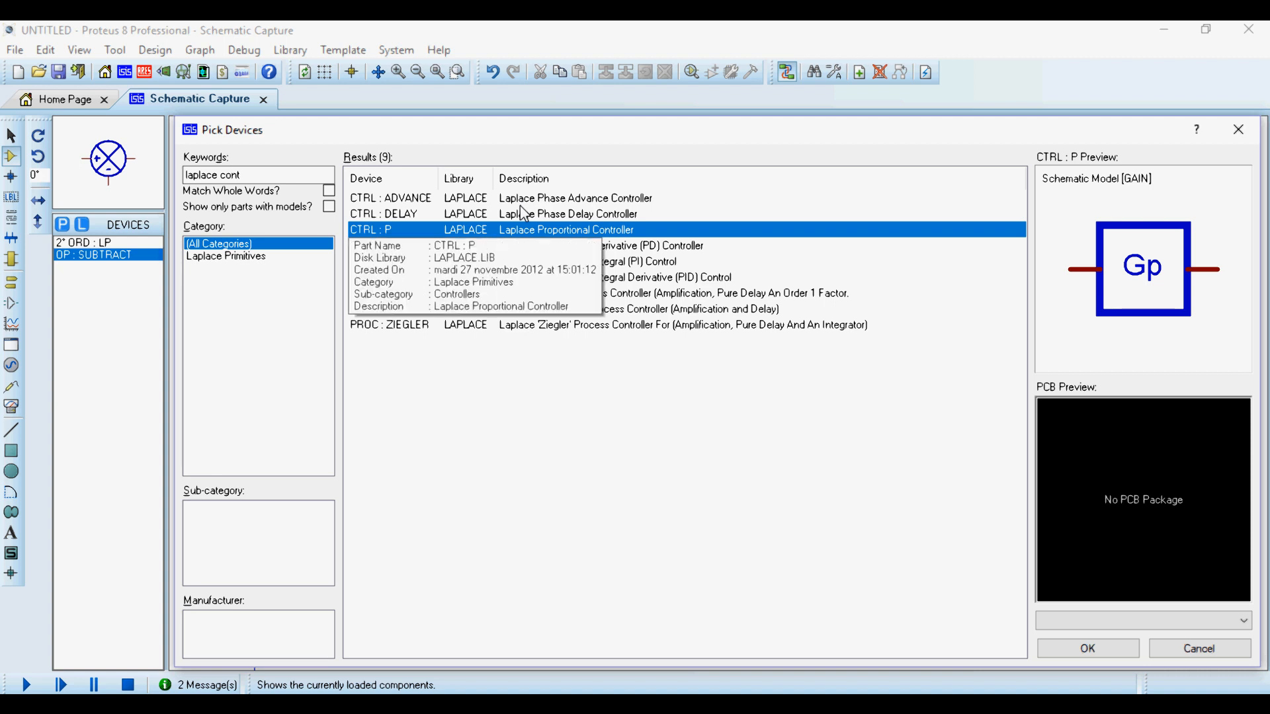
double_click(596, 235)
left_click(1238, 129)
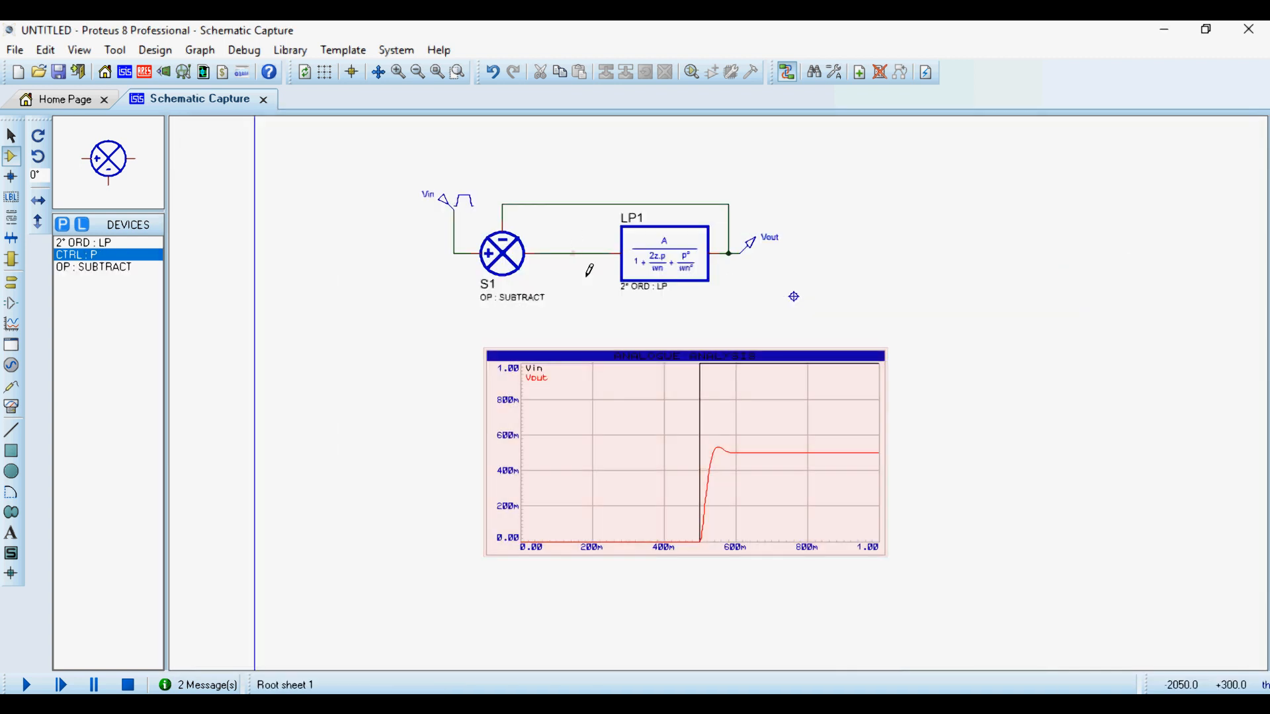
- Delete the wire between the subtractor S1 and LP1 and place a CTRL : P block in the gap
scroll(589, 270, "up", 1)
right_click(691, 333)
right_click(690, 334)
left_click(651, 346)
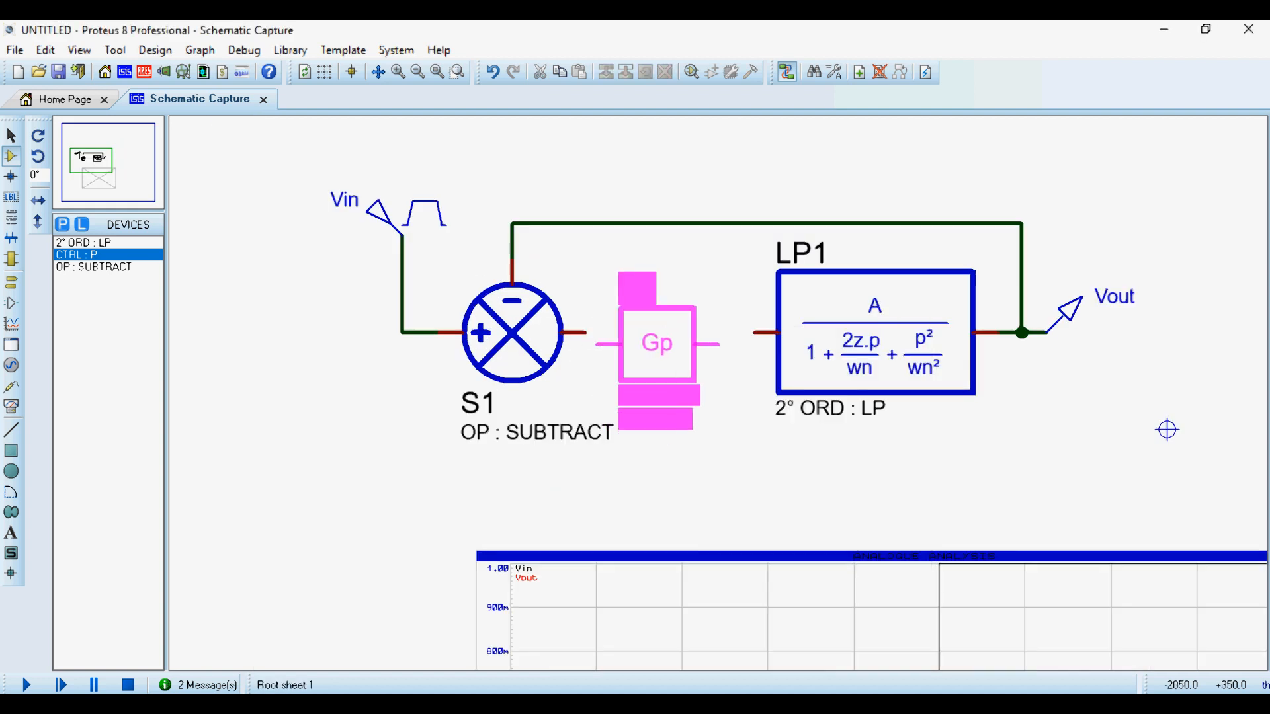
left_click(670, 333)
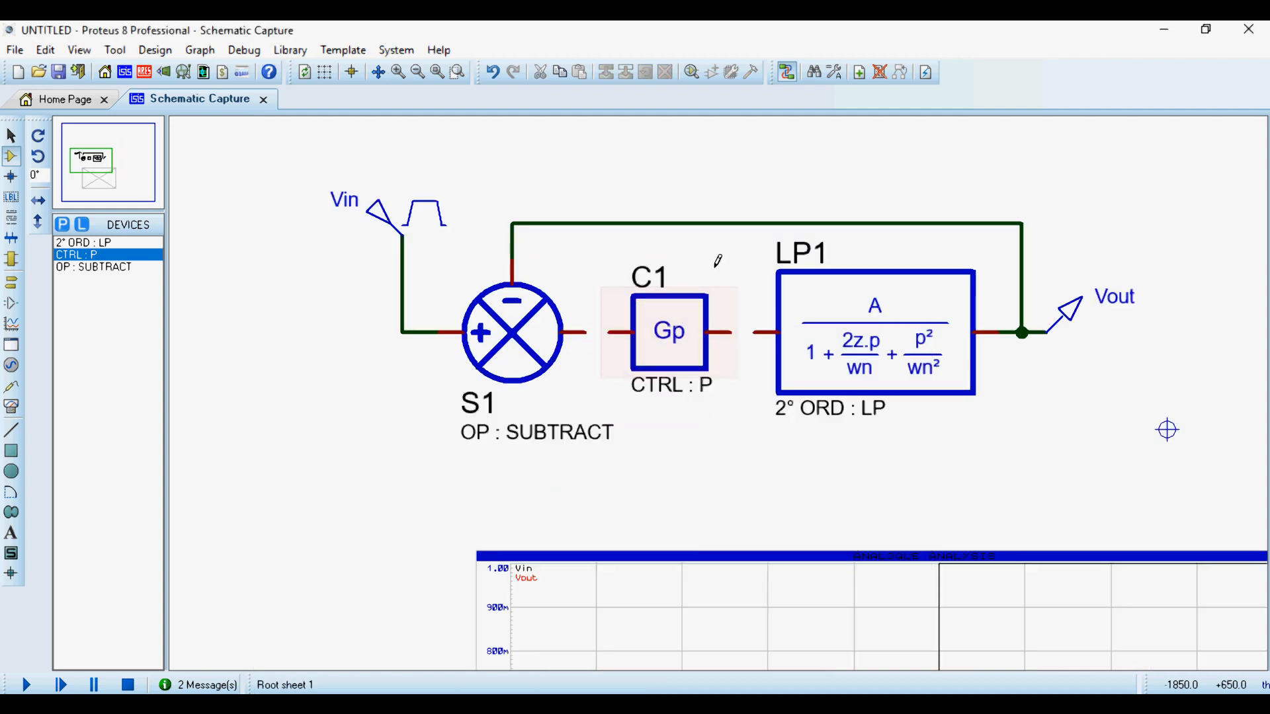
- Wire the proportional controller's output to LP1's input and its input to the subtractor's output
left_click(733, 333)
left_click(755, 333)
left_click(609, 333)
left_click(585, 333)
- Edit the gain of proportional controller C1 and re-simulate the analogue analysis graph
scroll(677, 328, "down", 3)
scroll(810, 496, "up", 1)
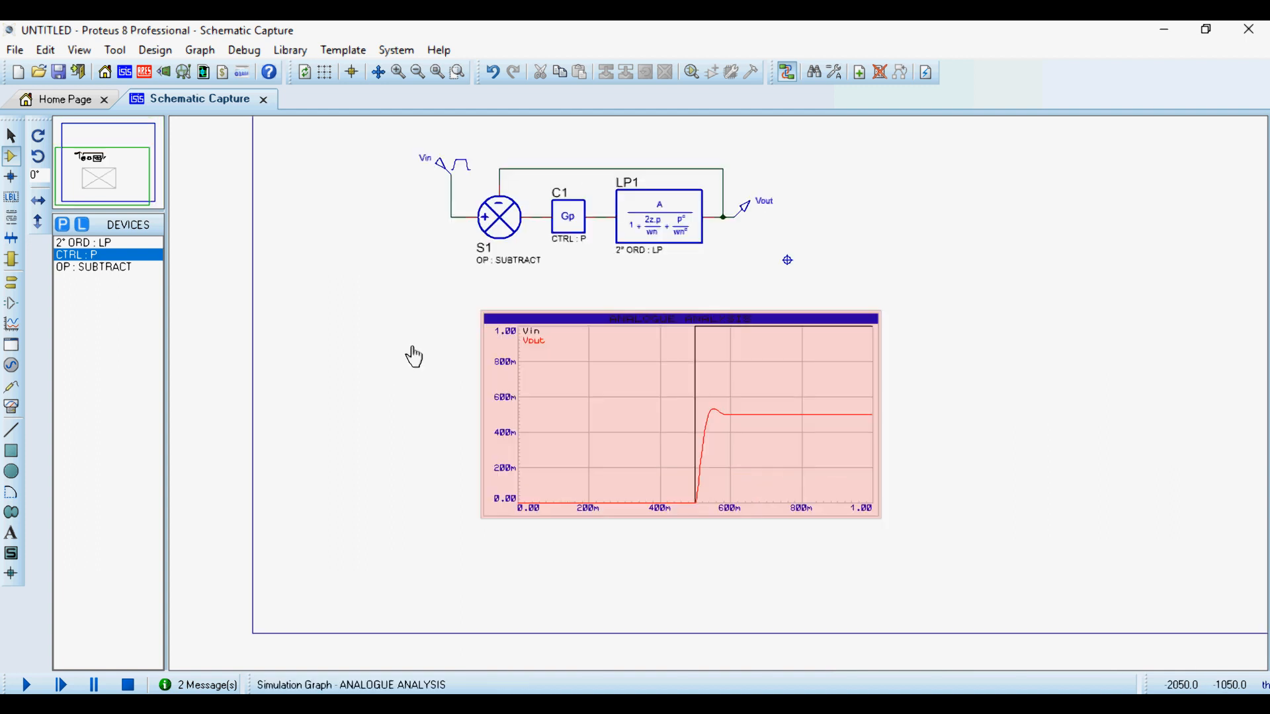
double_click(561, 193)
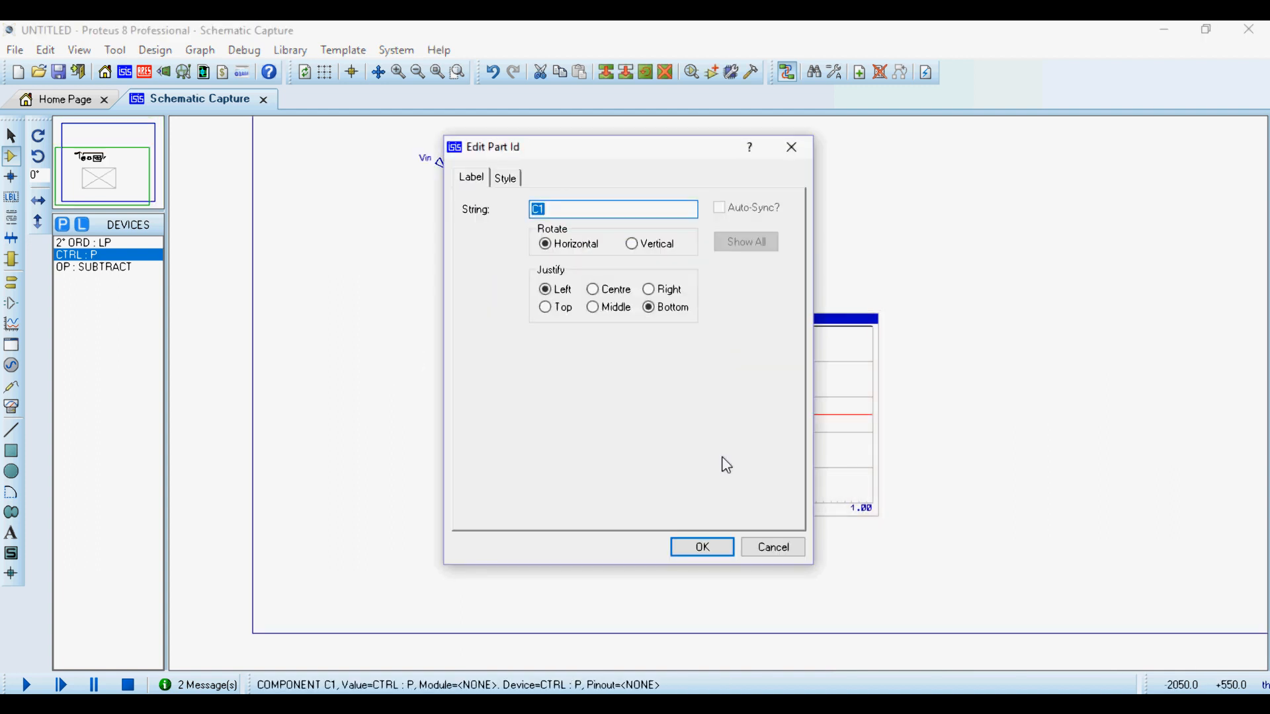
left_click(773, 547)
double_click(566, 212)
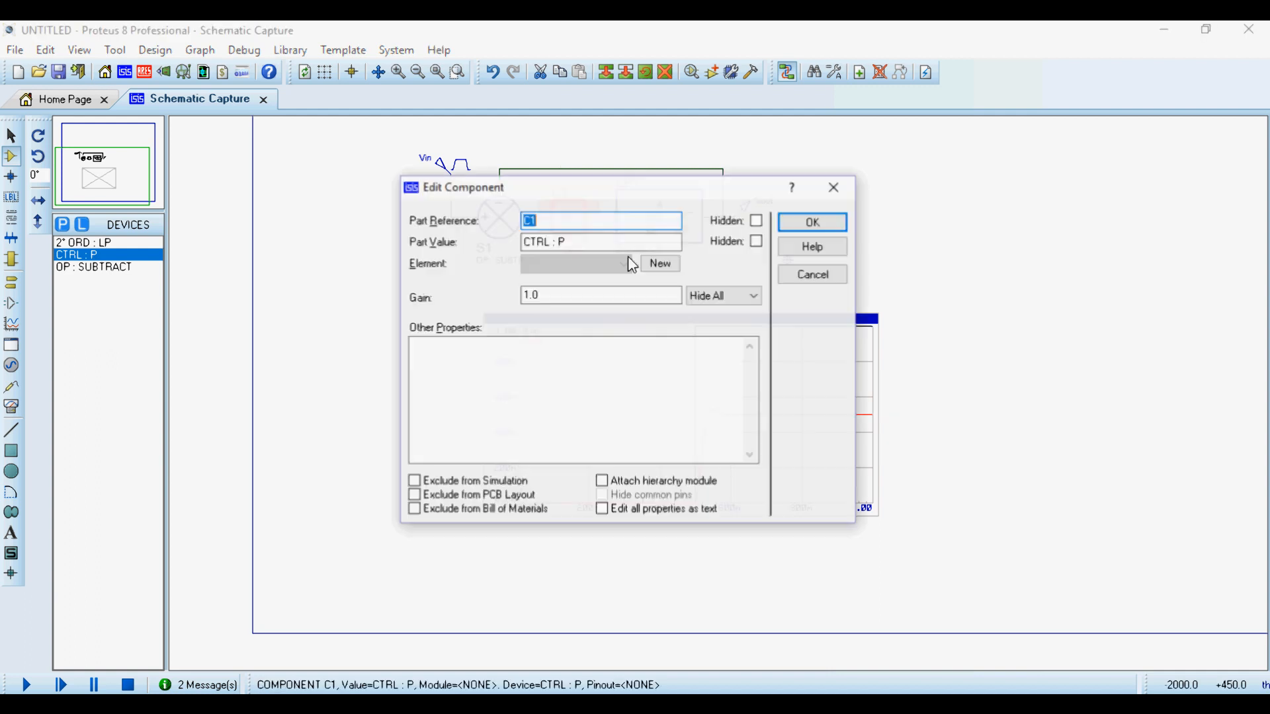
double_click(567, 295)
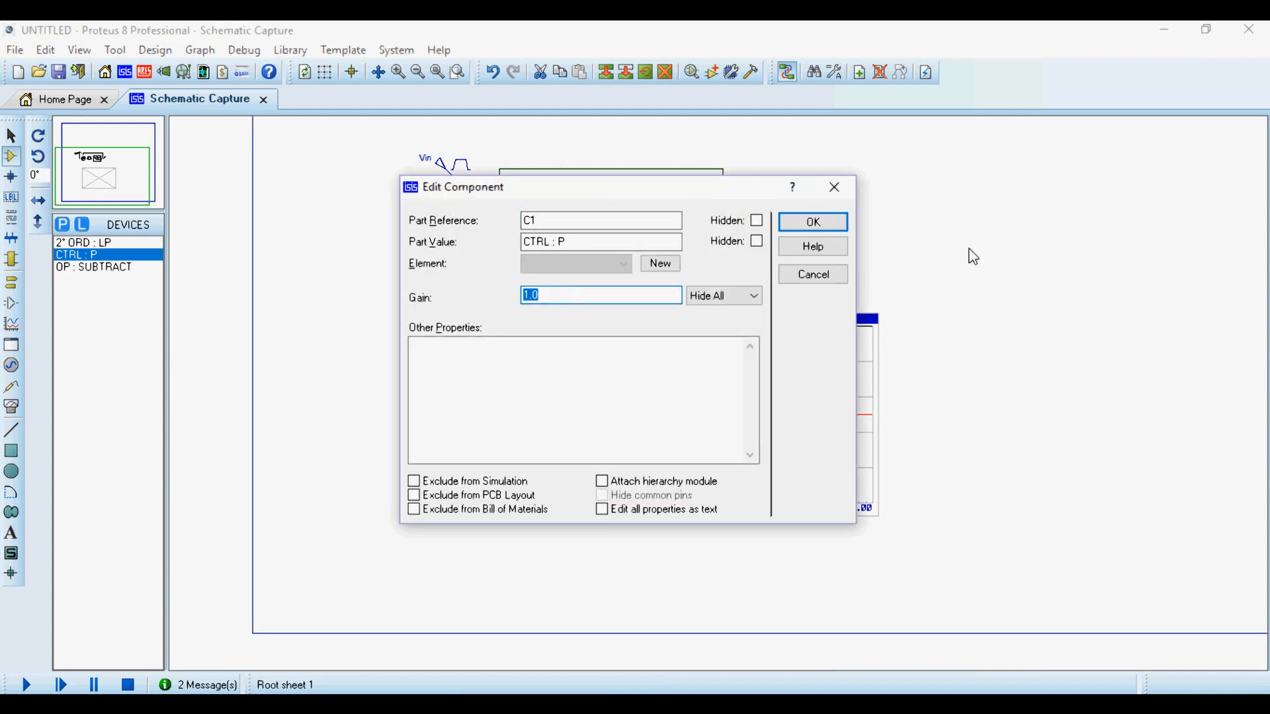
key("Return")
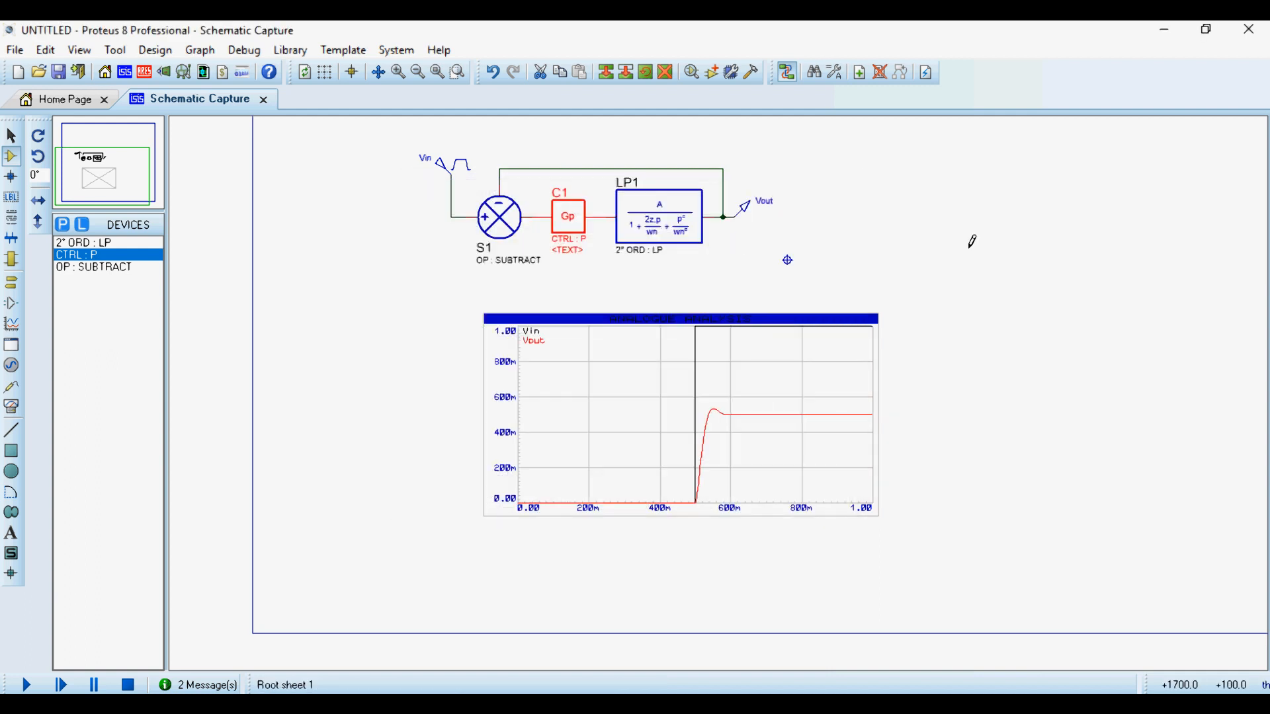
left_click(962, 399)
left_click(790, 411)
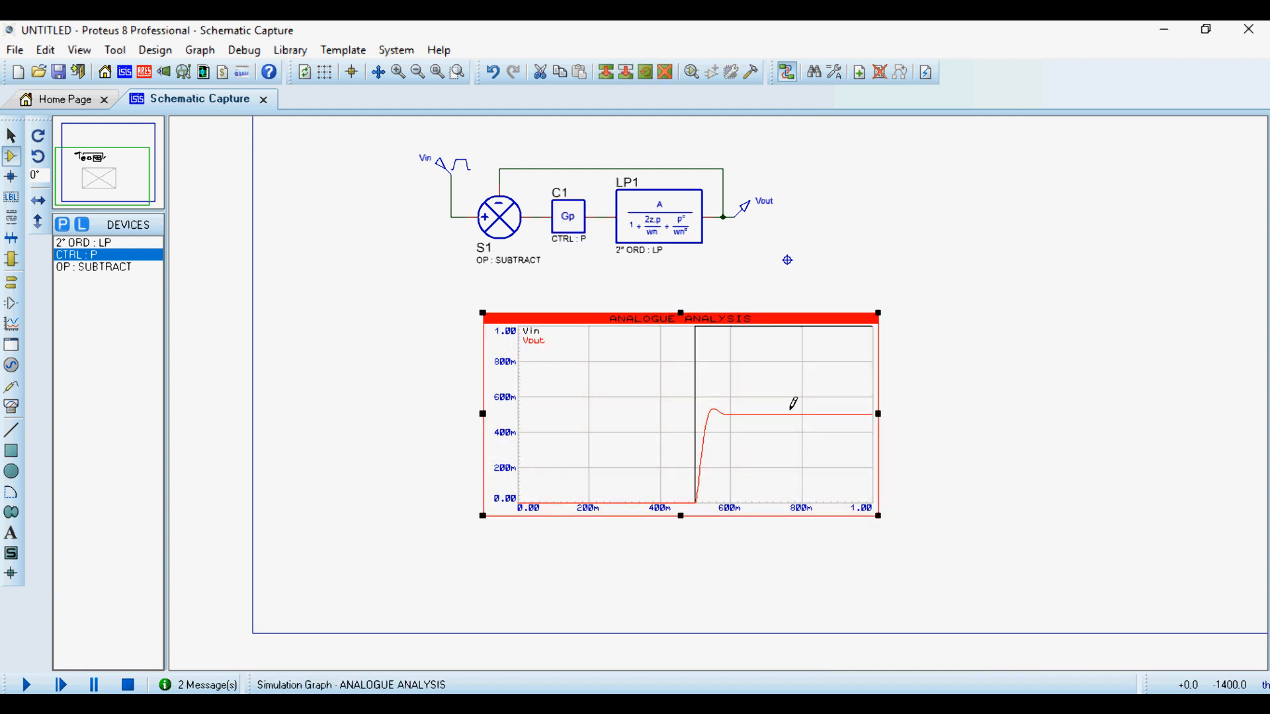
key("space")
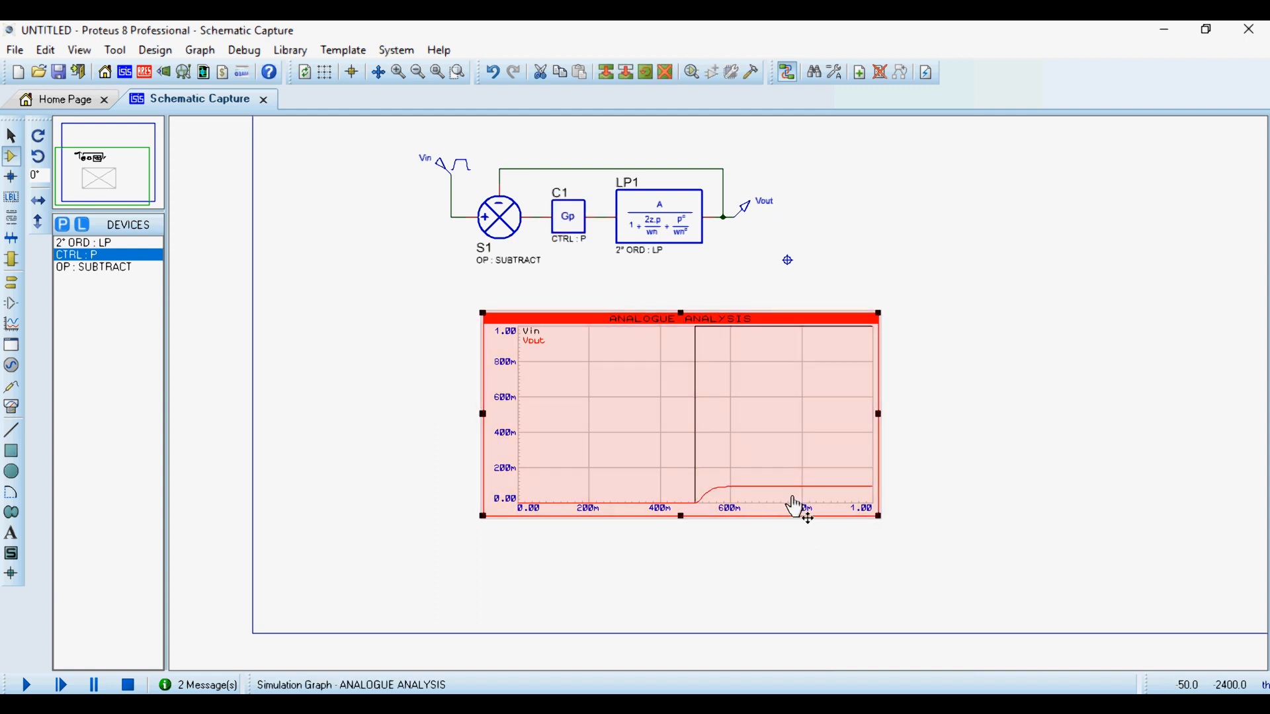
- Set the gain of proportional controller C1 to 10 and re-simulate the analogue analysis graph
left_click(571, 224)
left_click(571, 228)
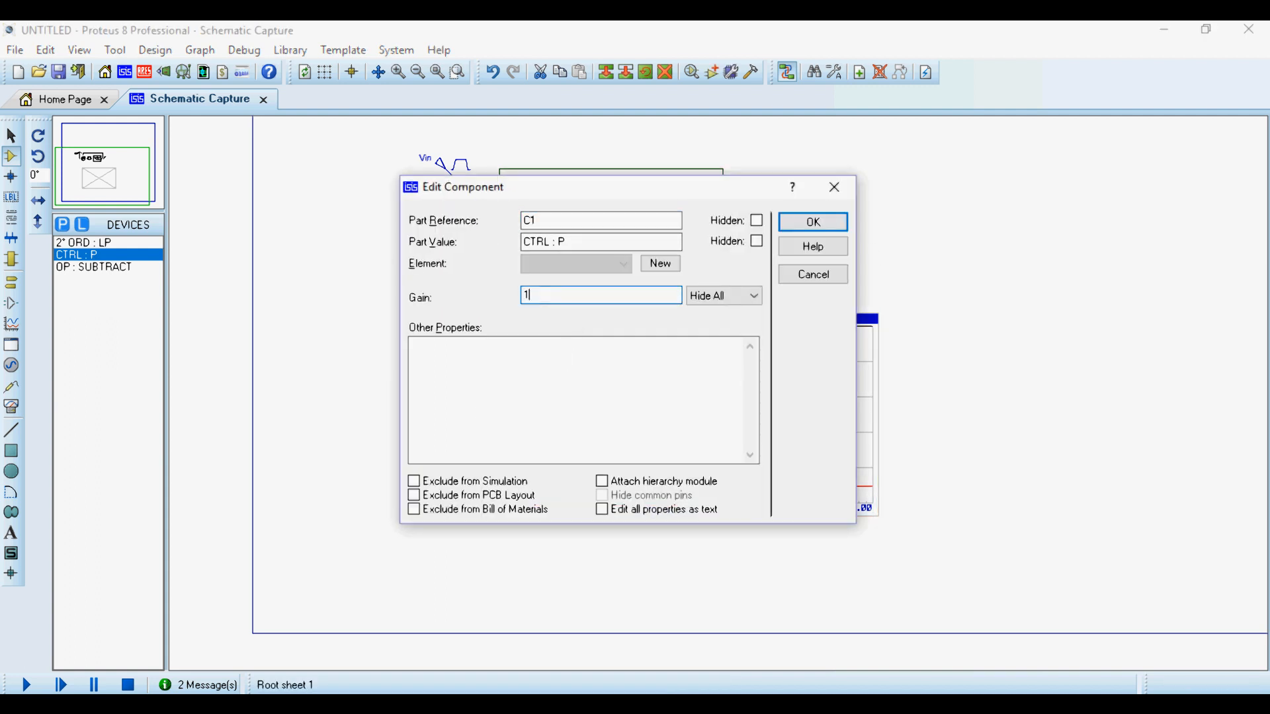
type("10")
key("Return")
key("space")
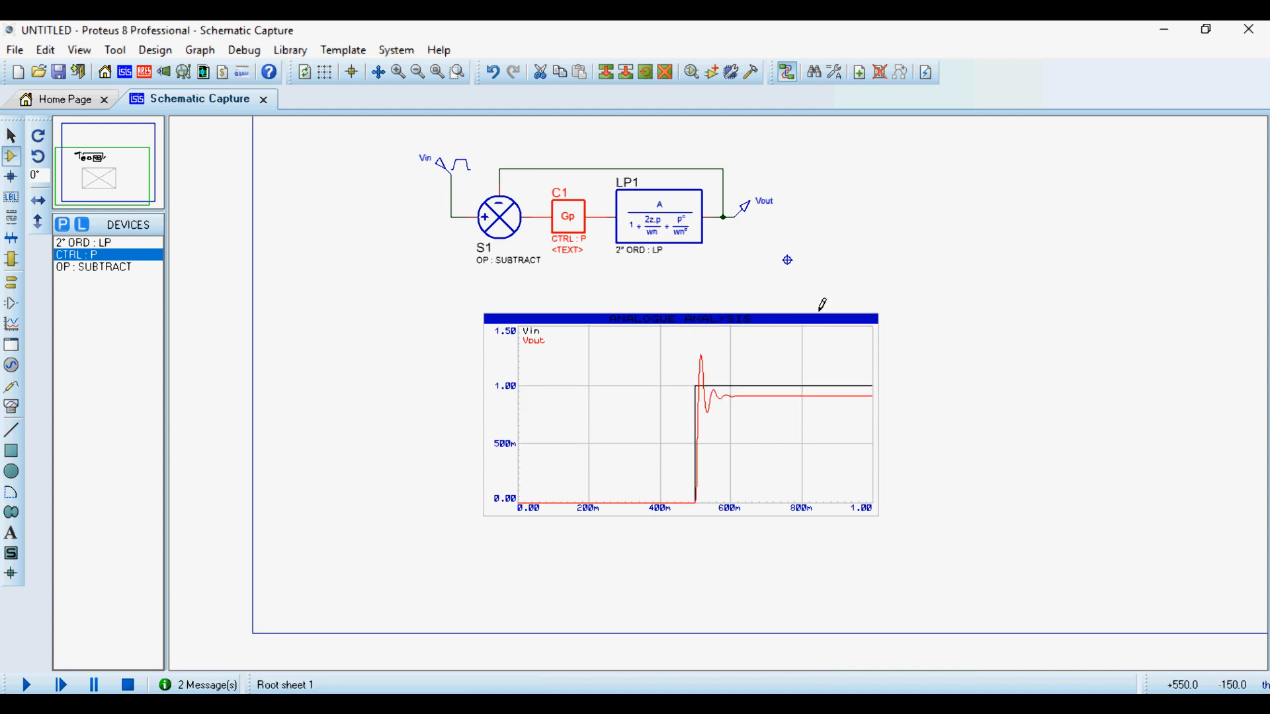
- View the analogue analysis graph maximized and examine Vout's overshoot and steady-state error, returning to the schematic
right_click(786, 402)
left_click(894, 643)
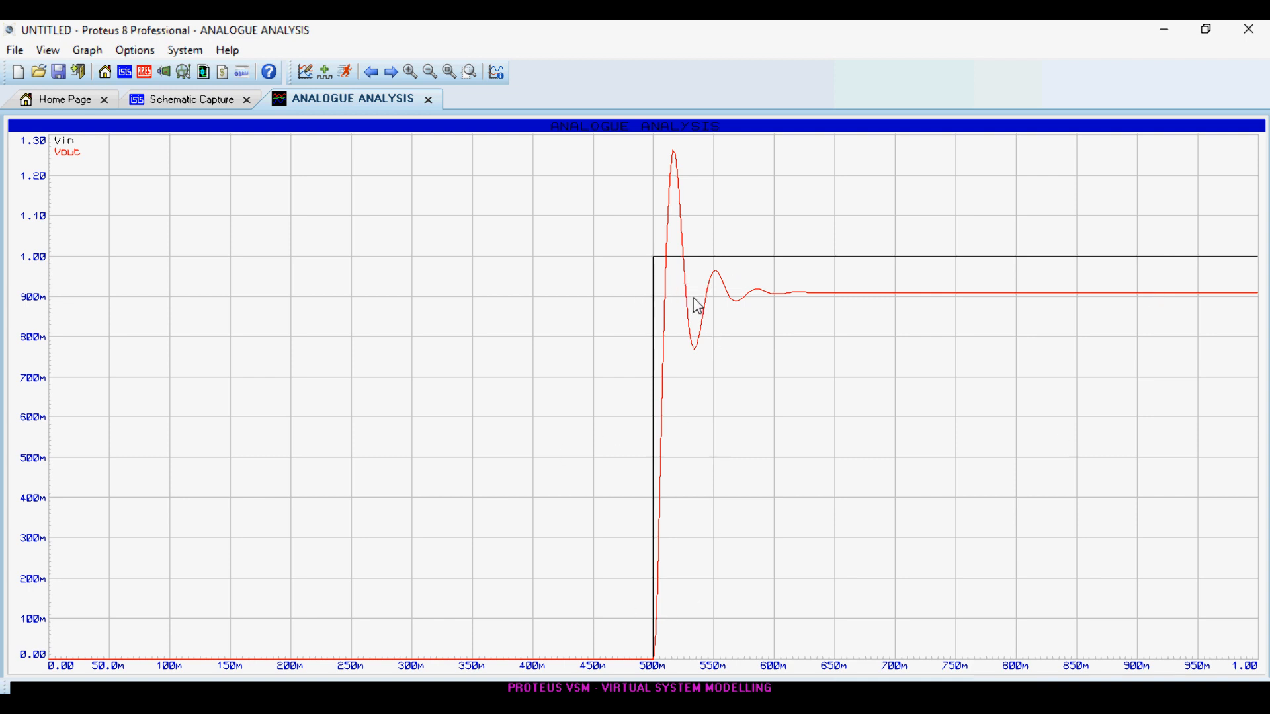
left_click(430, 101)
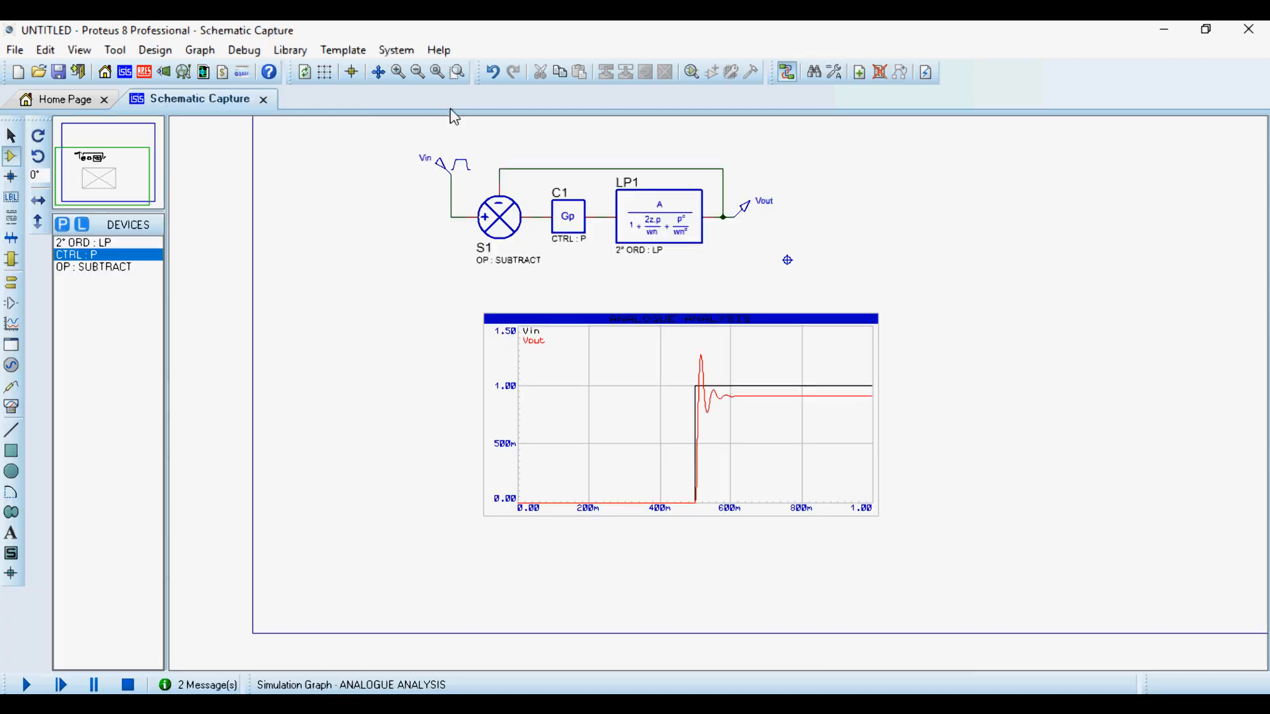
right_click(778, 356)
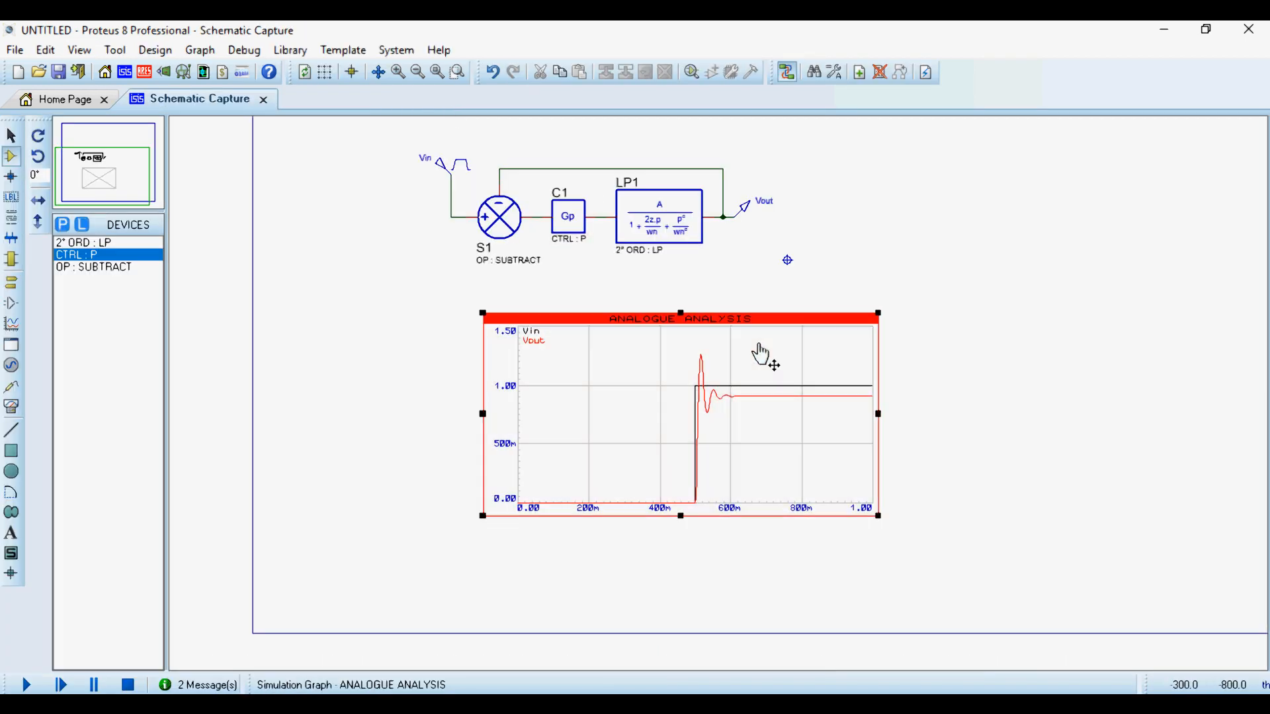
left_click(916, 645)
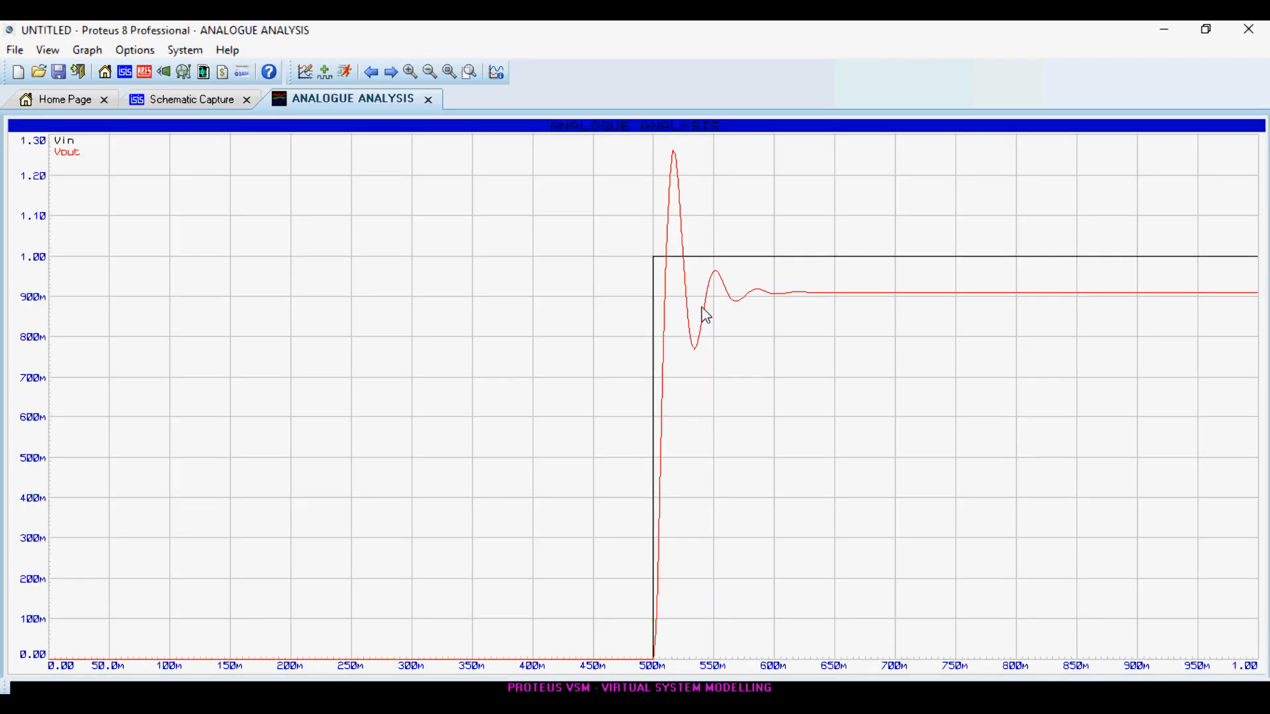
left_click(431, 100)
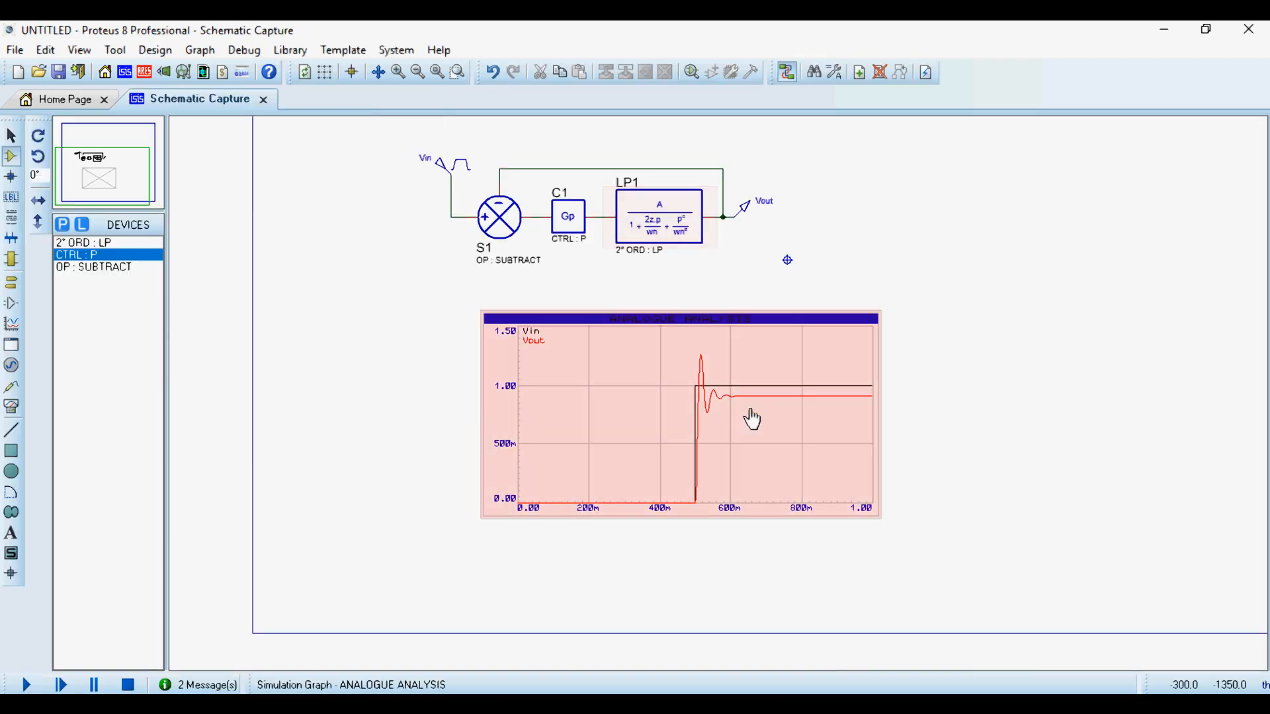
- Examine the Vout step response against Vin on the schematic's graph, relating it to the proportional control loop
scroll(667, 389, "up", 1)
scroll(708, 394, "down", 1)
scroll(707, 395, "up", 2)
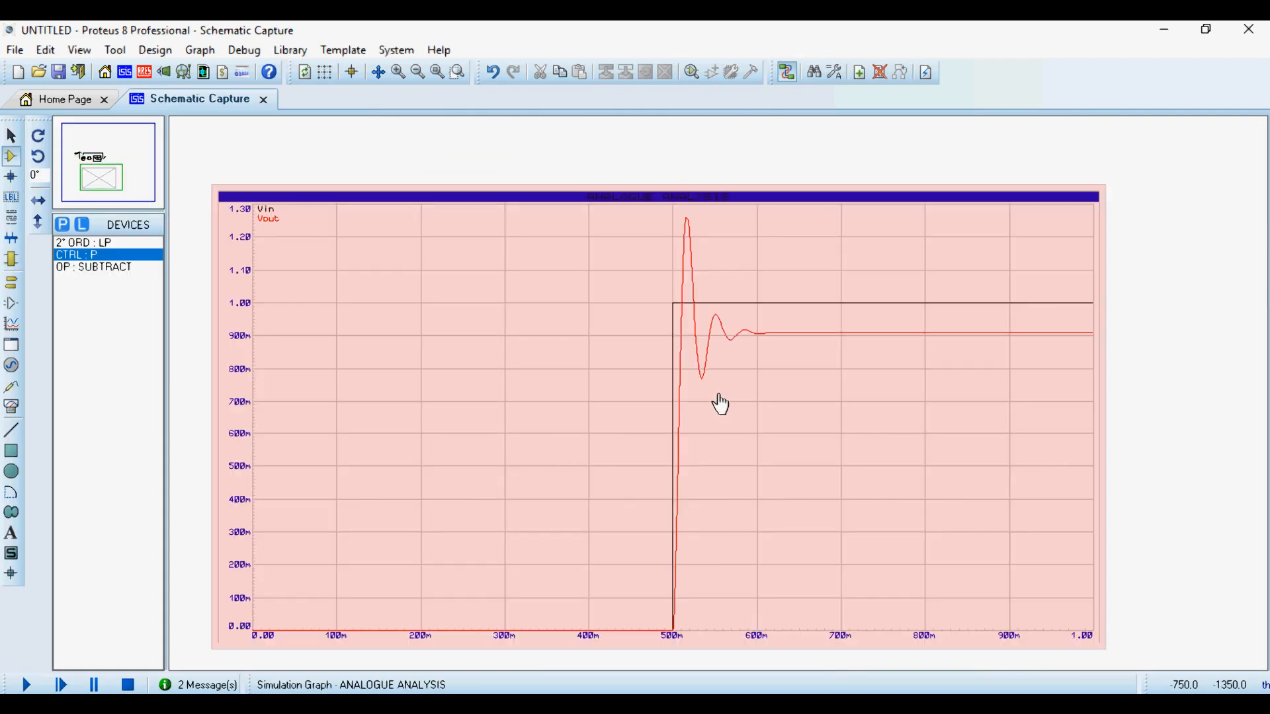
scroll(720, 405, "down", 1)
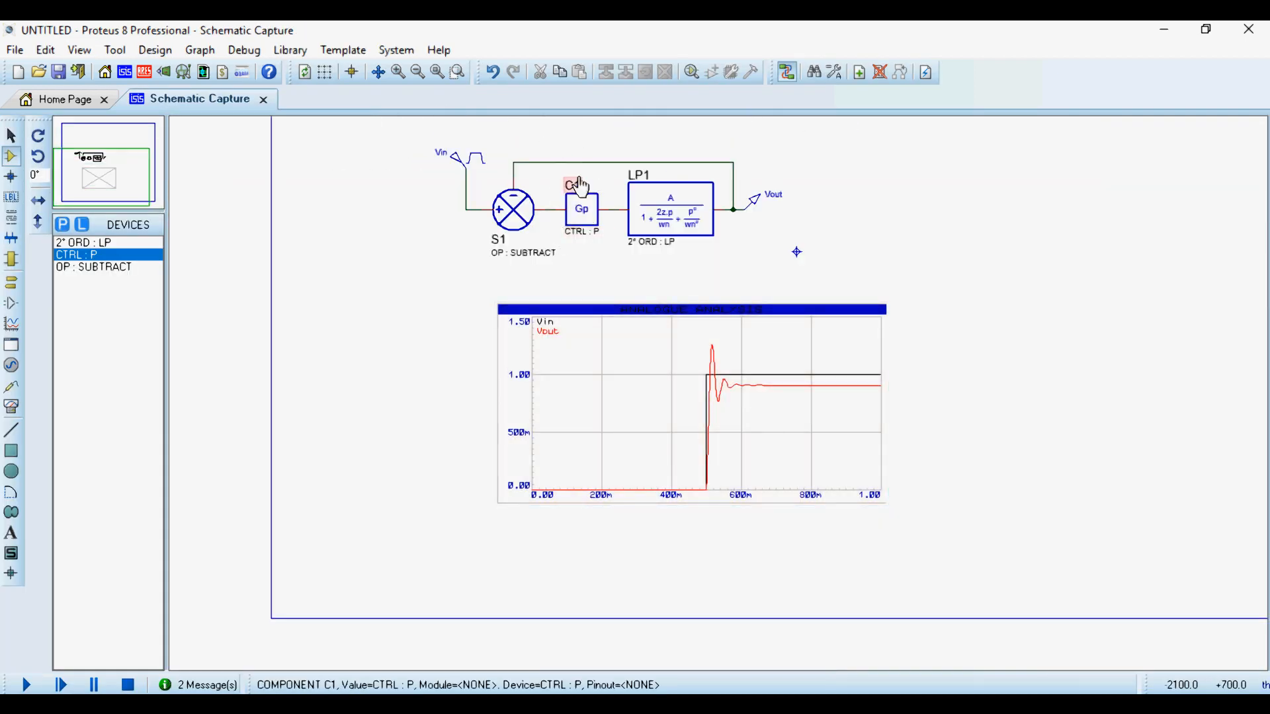
scroll(720, 405, "up", 3)
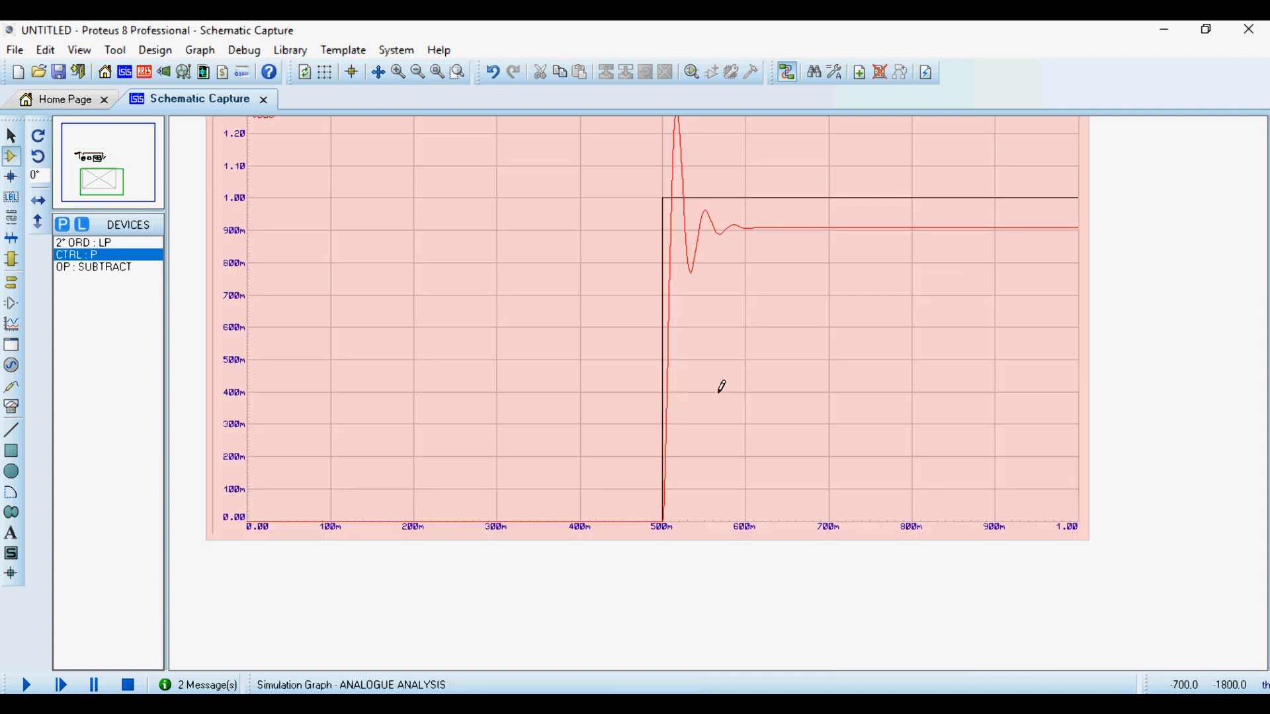
scroll(722, 387, "down", 2)
scroll(721, 392, "up", 1)
scroll(721, 391, "down", 1)
scroll(721, 392, "up", 2)
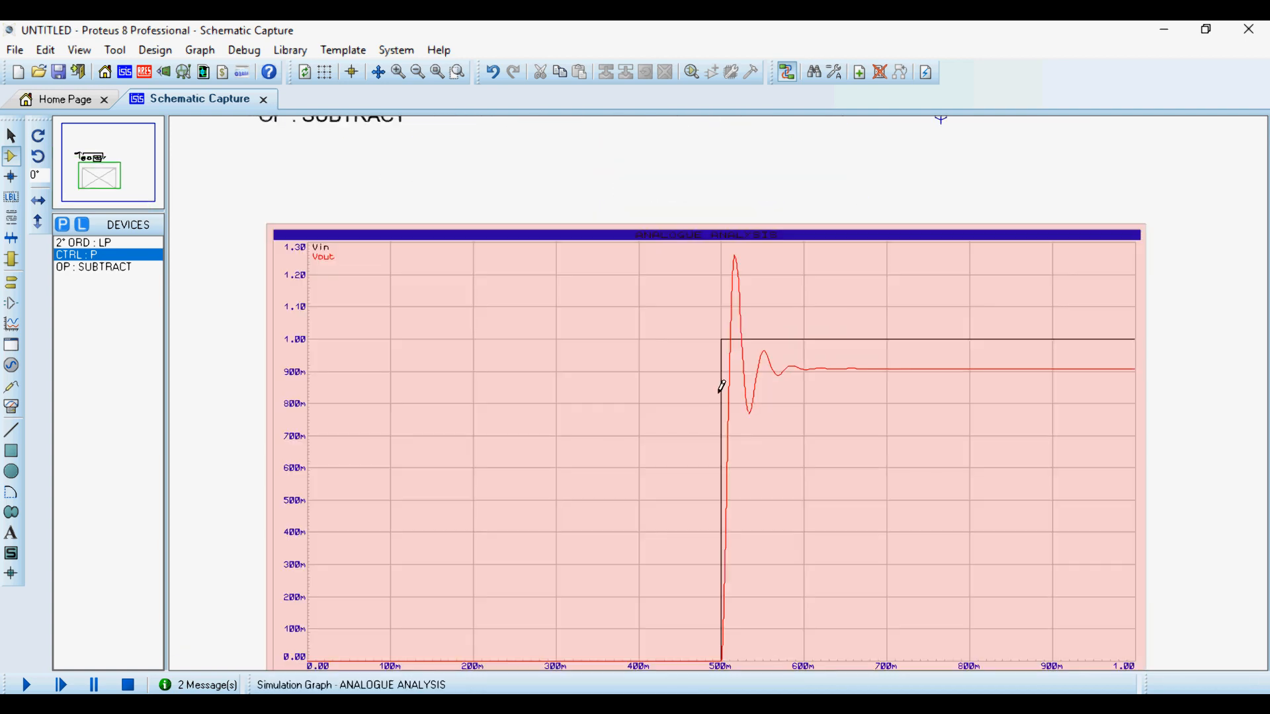
scroll(722, 388, "up", 1)
scroll(722, 387, "down", 2)
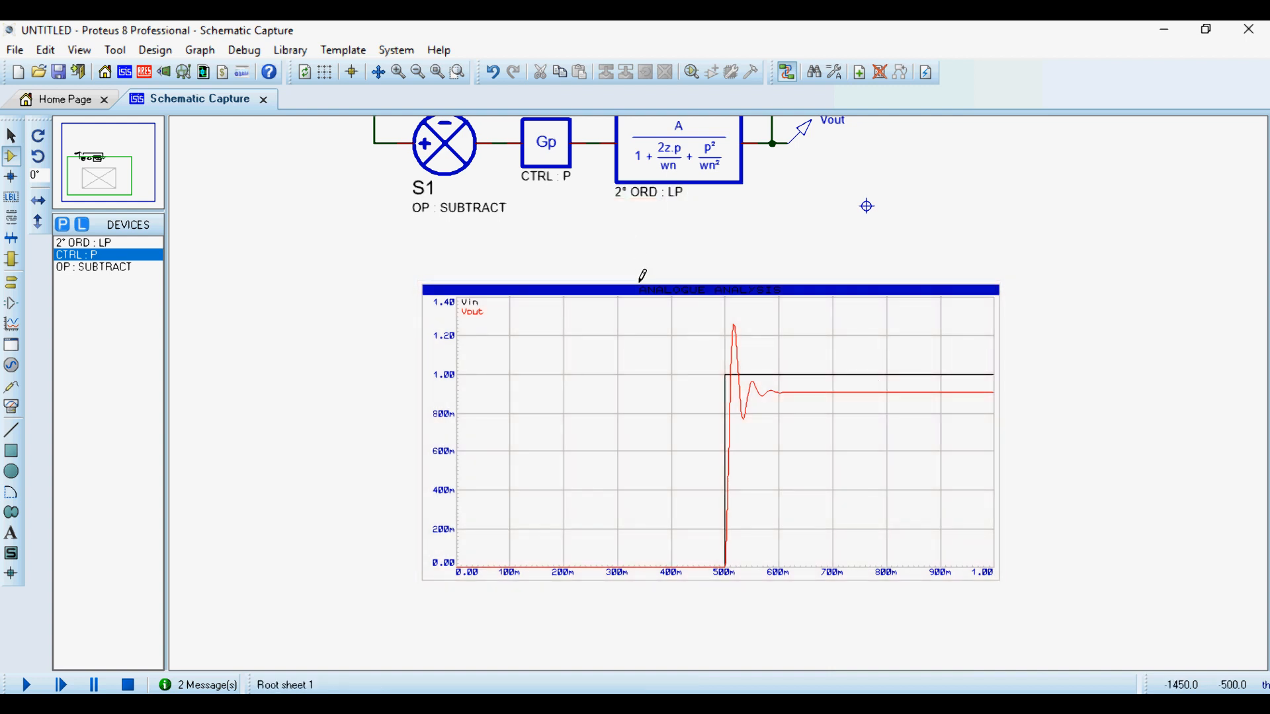
scroll(661, 371, "down", 1)
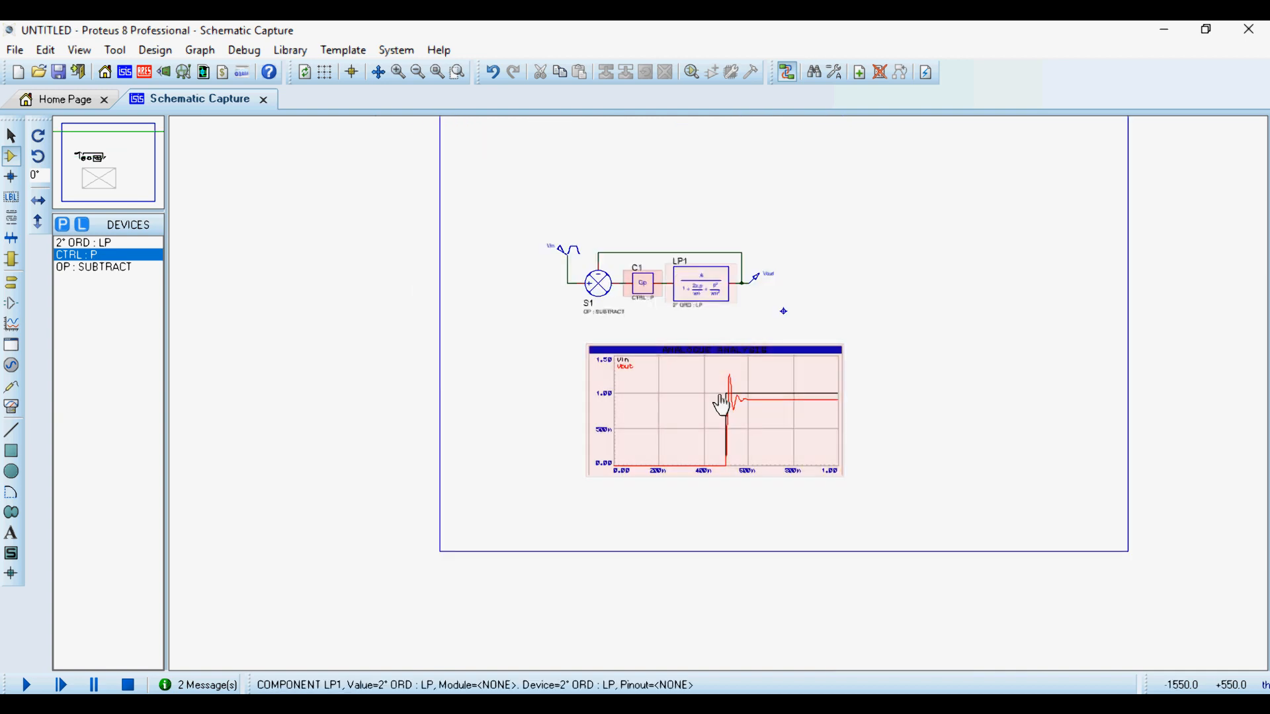
- Delete the proportional controller C1 from between subtractor S1 and LP1
scroll(491, 438, "up", 3)
right_click(491, 438)
left_click(562, 252)
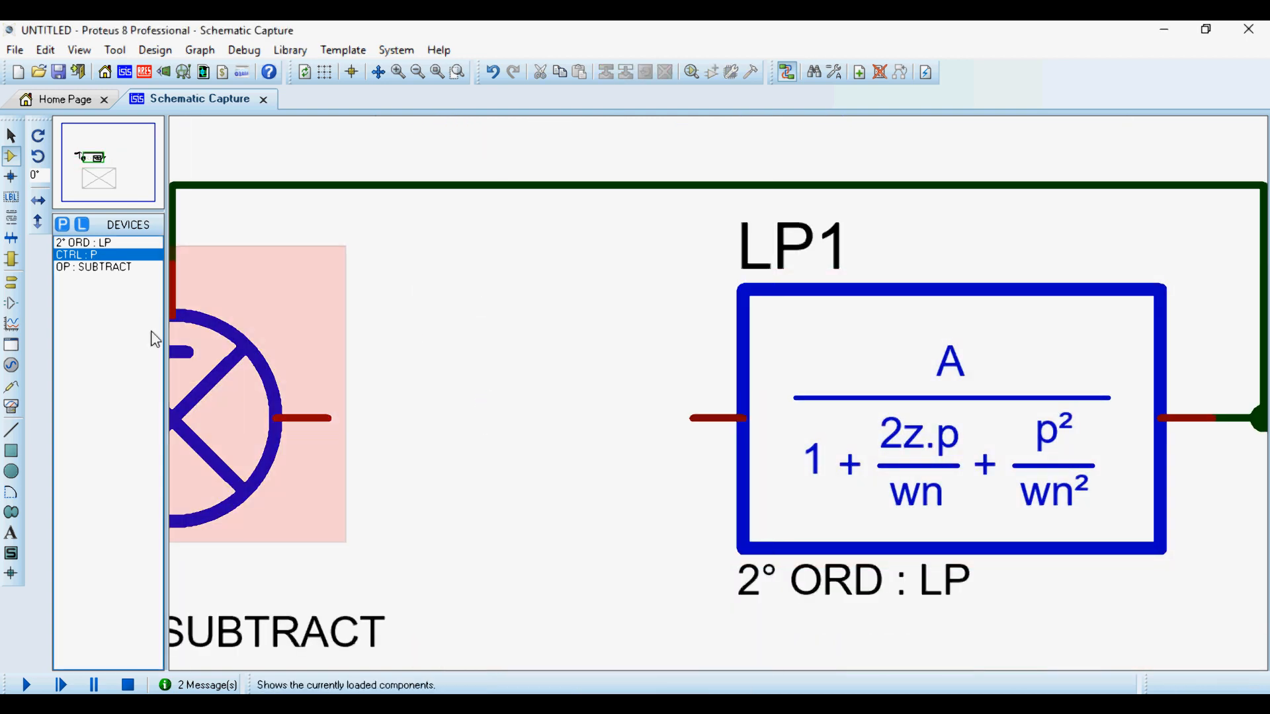
- Browse the Laplace controllers in the device library and add CTRL : PI to the device list
left_click(64, 226)
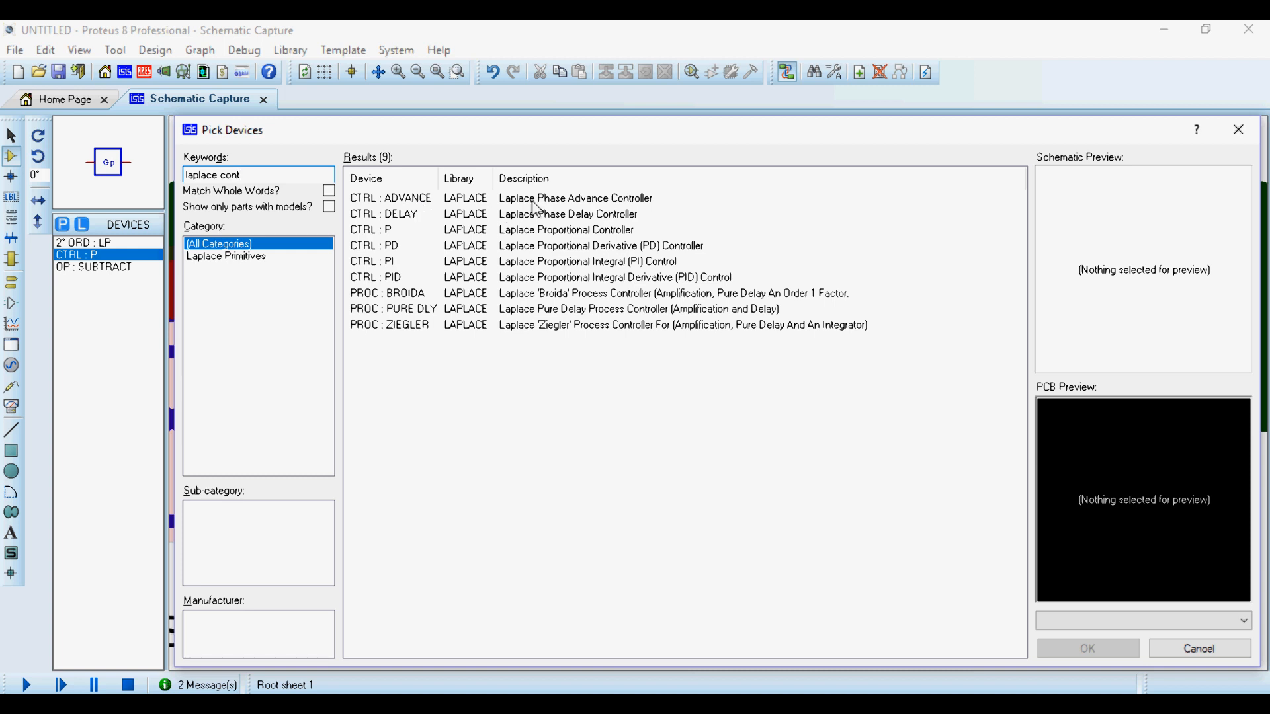
left_click(533, 200)
key("Down")
key("Down")
key("Down")
key("Down")
key("Down")
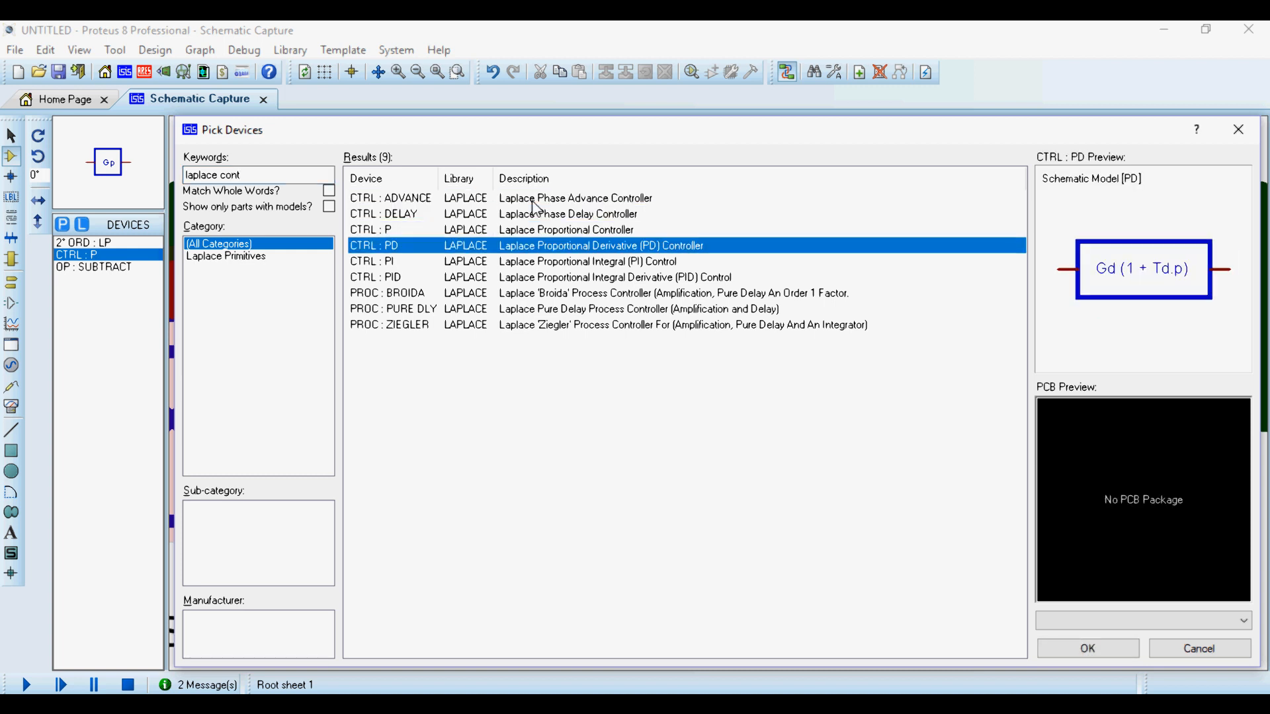
key("Up")
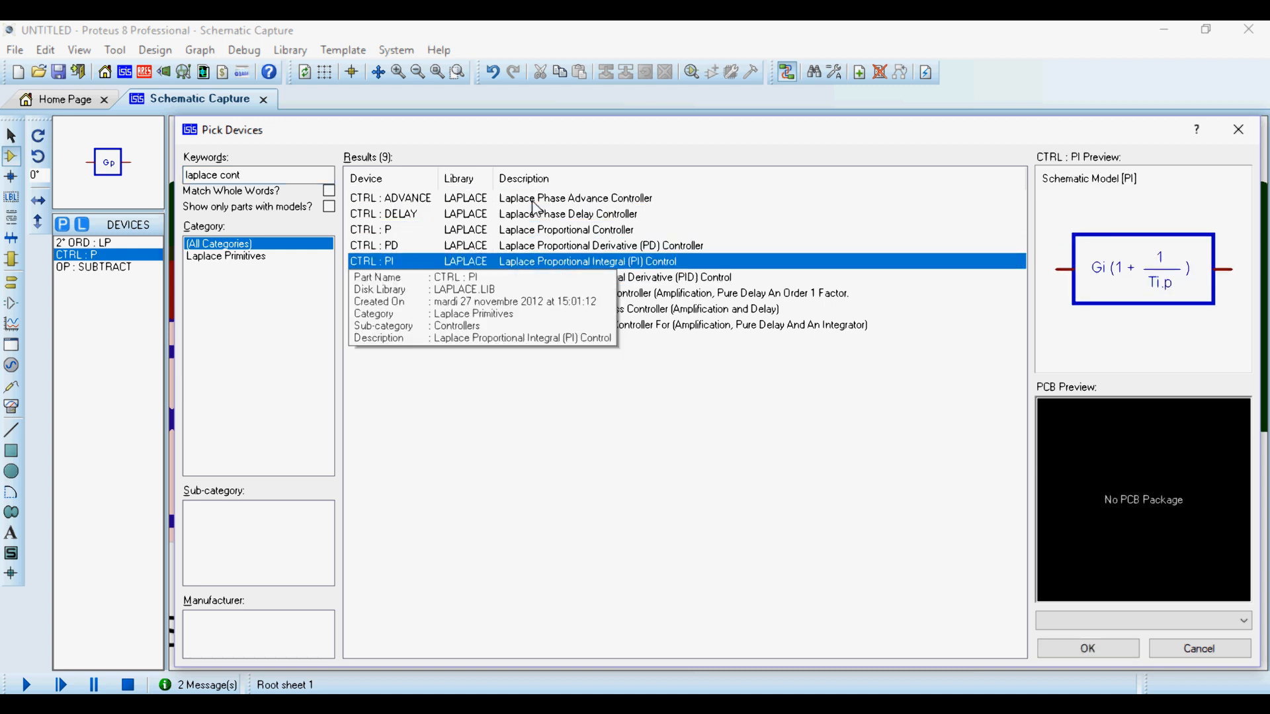
double_click(586, 265)
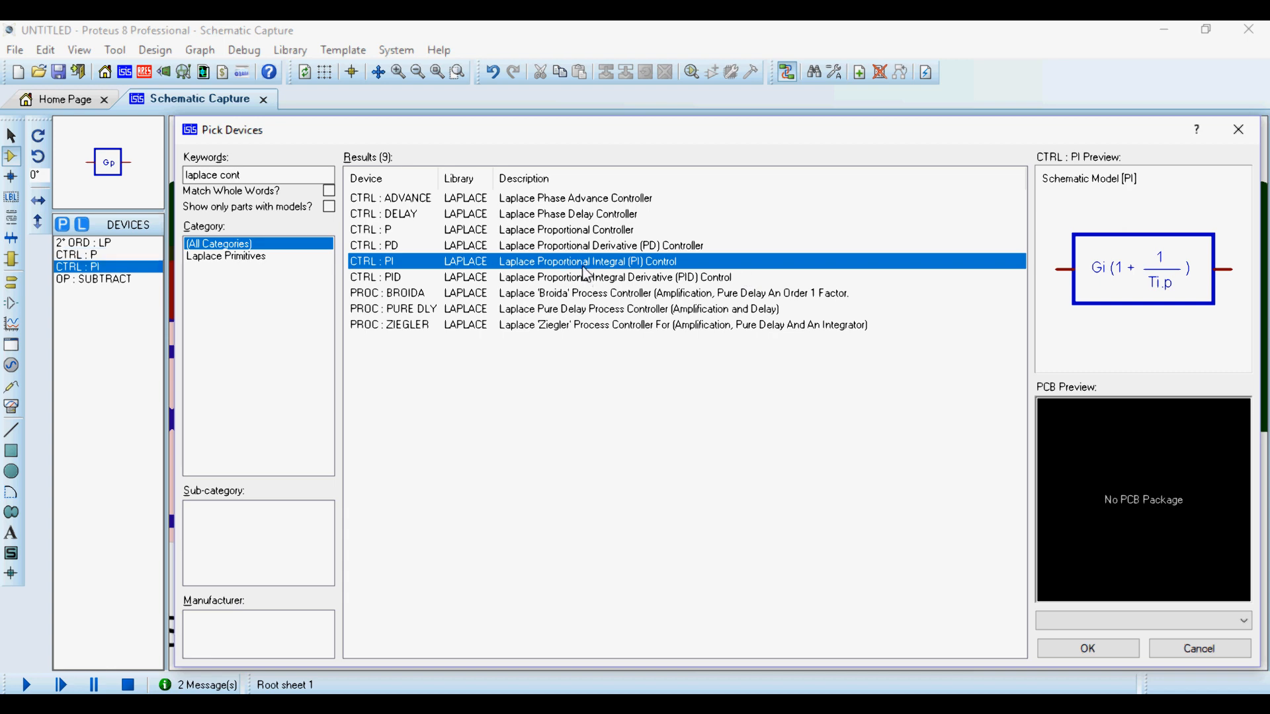
left_click(1234, 130)
- Place a CTRL : PI block above the feedback wire, between subtractor S1 and LP1
scroll(861, 375, "down", 3)
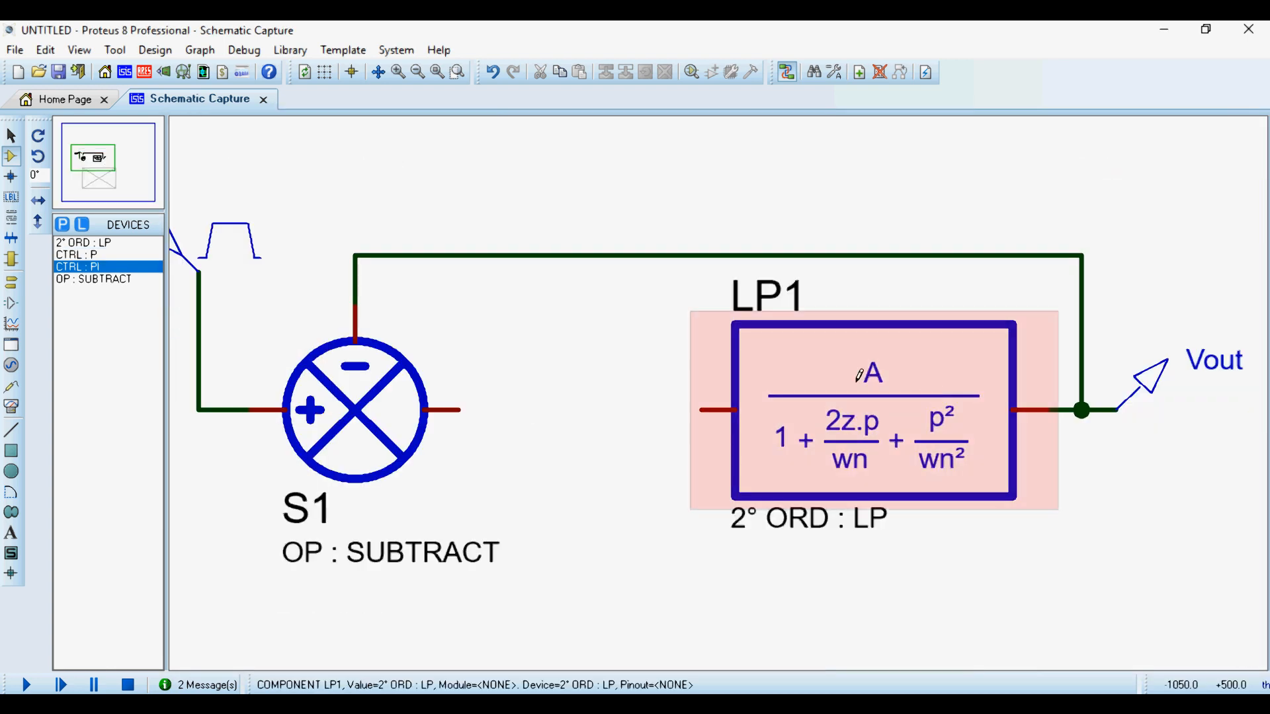
scroll(482, 401, "up", 2)
scroll(1048, 377, "up", 1)
scroll(546, 368, "down", 3)
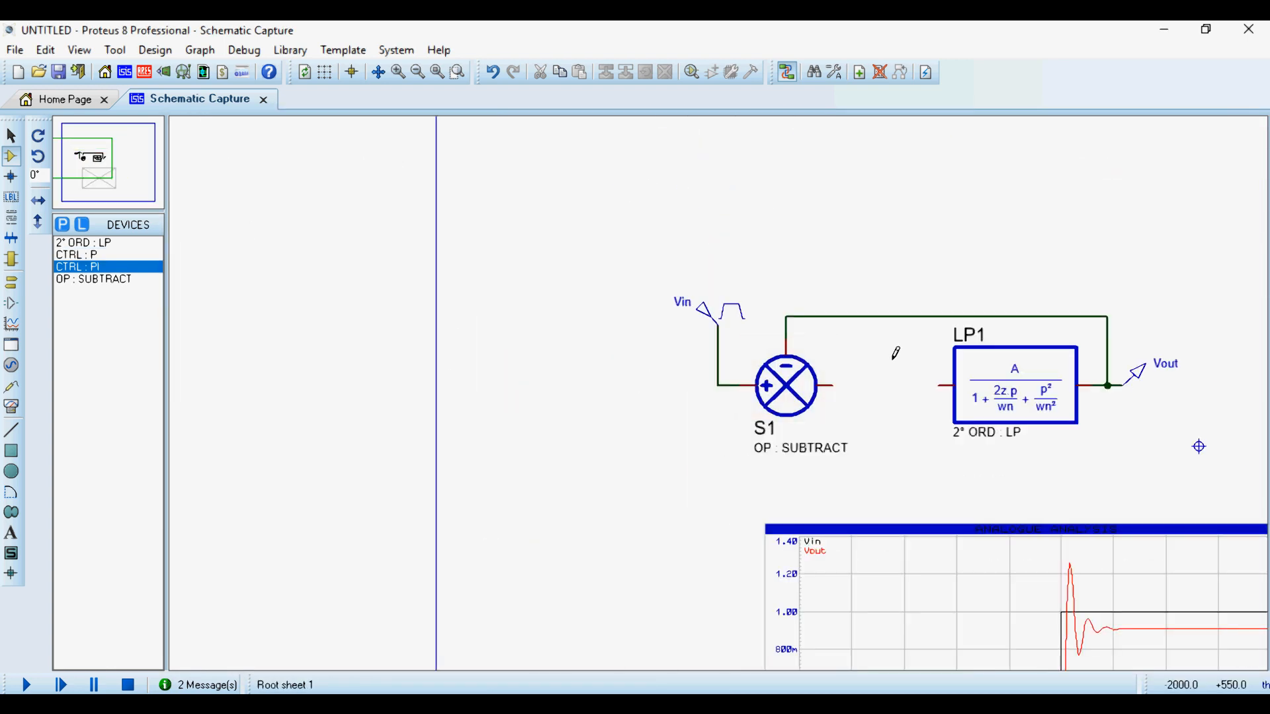
scroll(670, 402, "up", 2)
left_click(670, 401)
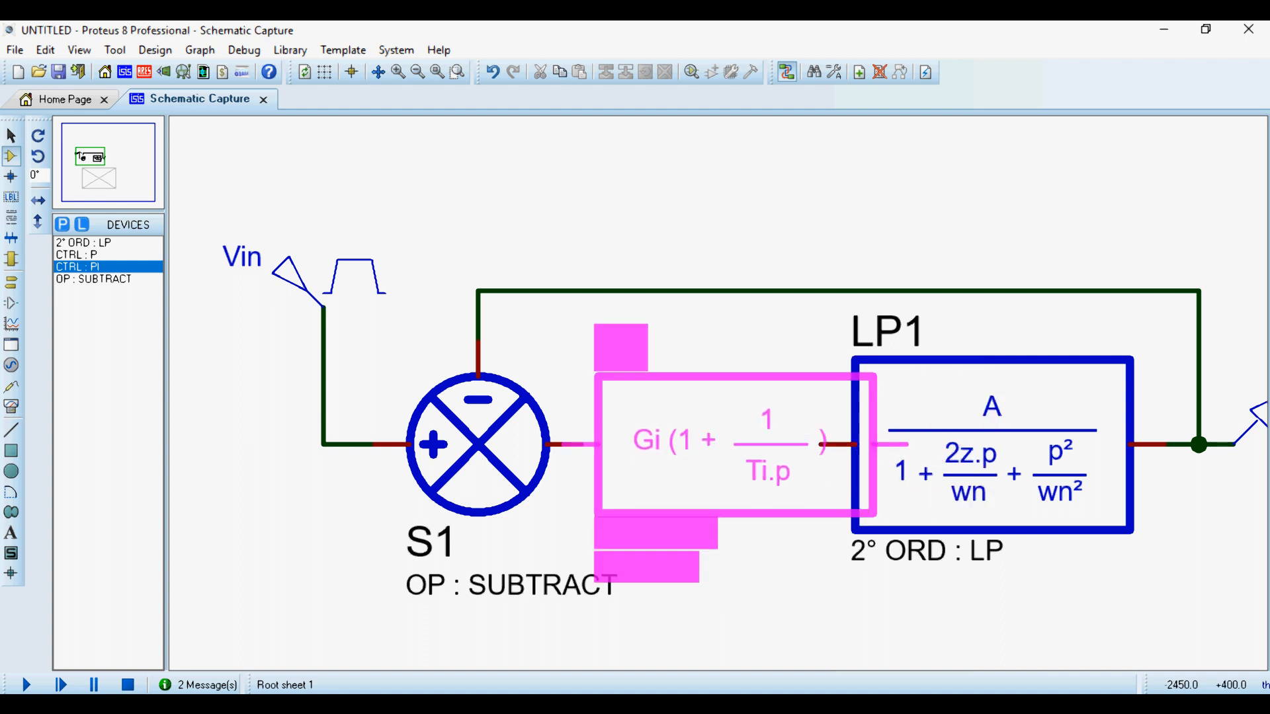
left_click(734, 192)
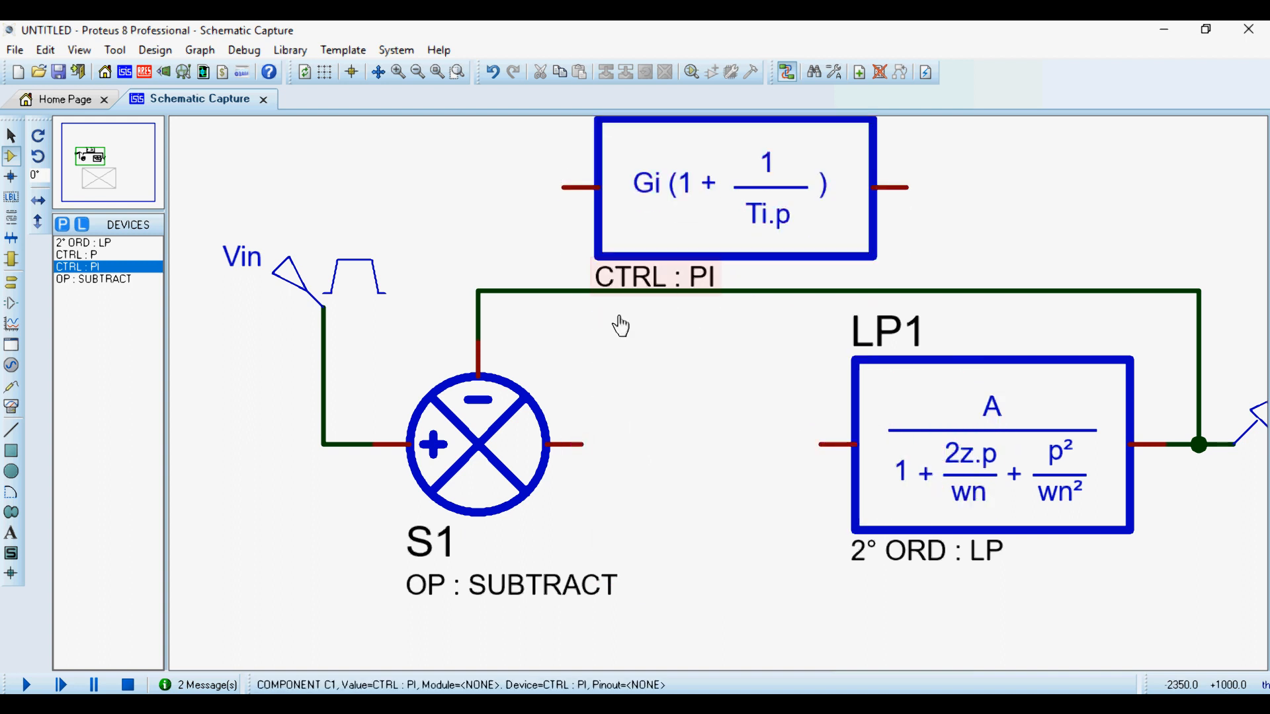
- Shift Vin and subtractor S1 away from LP1 and move the PI controller into the widened gap
scroll(722, 385, "down", 2)
left_click_drag(424, 287, 695, 513)
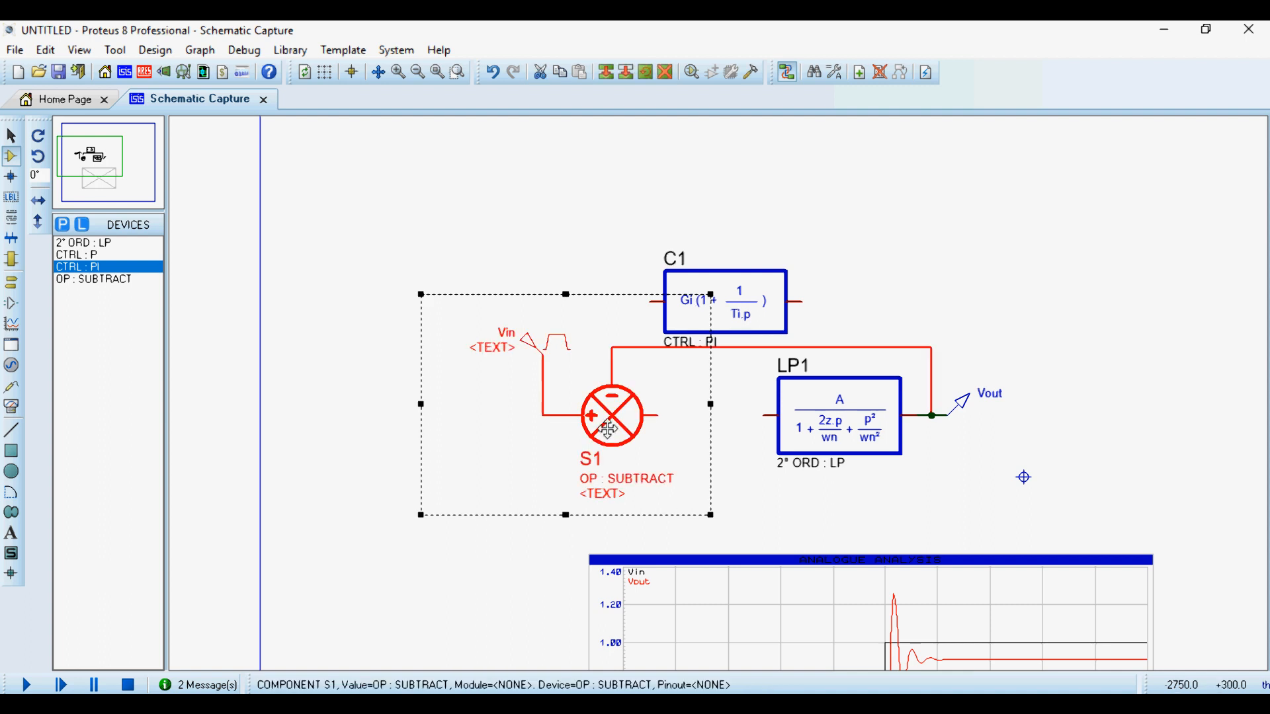
left_click_drag(611, 415, 445, 409)
left_click(640, 337)
left_click(722, 299)
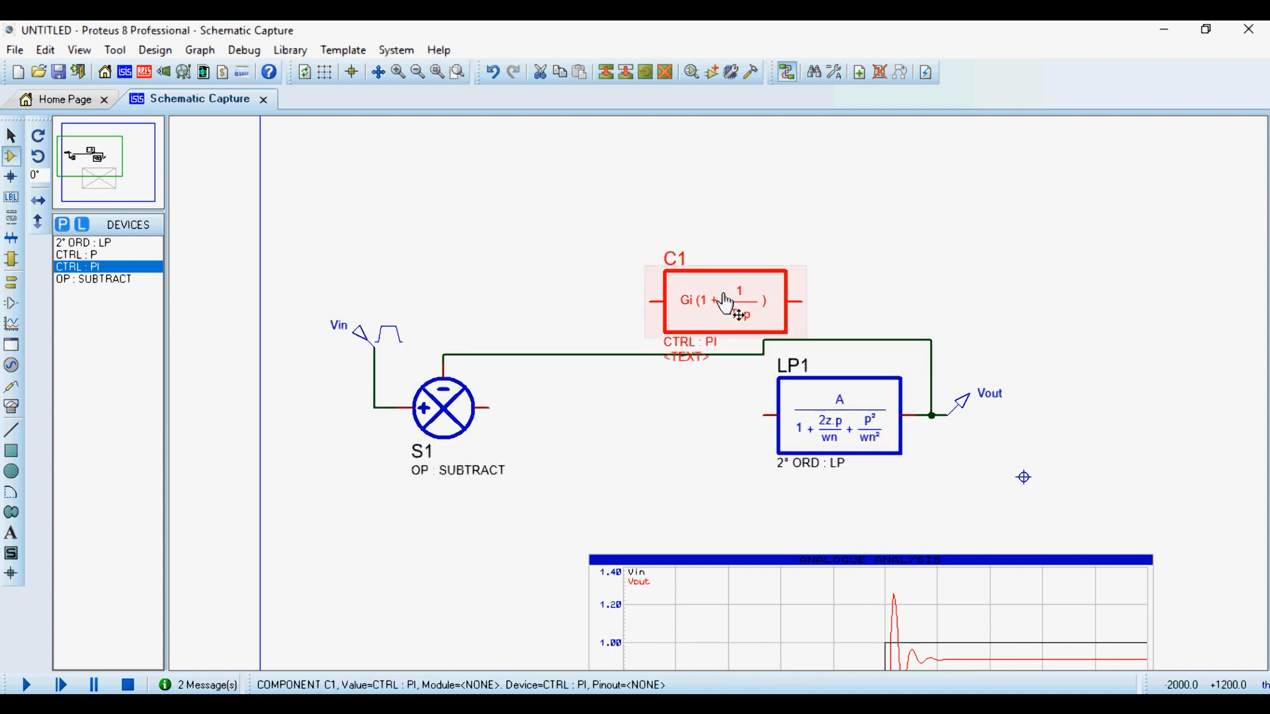
left_click_drag(722, 299, 672, 413)
left_click(646, 272)
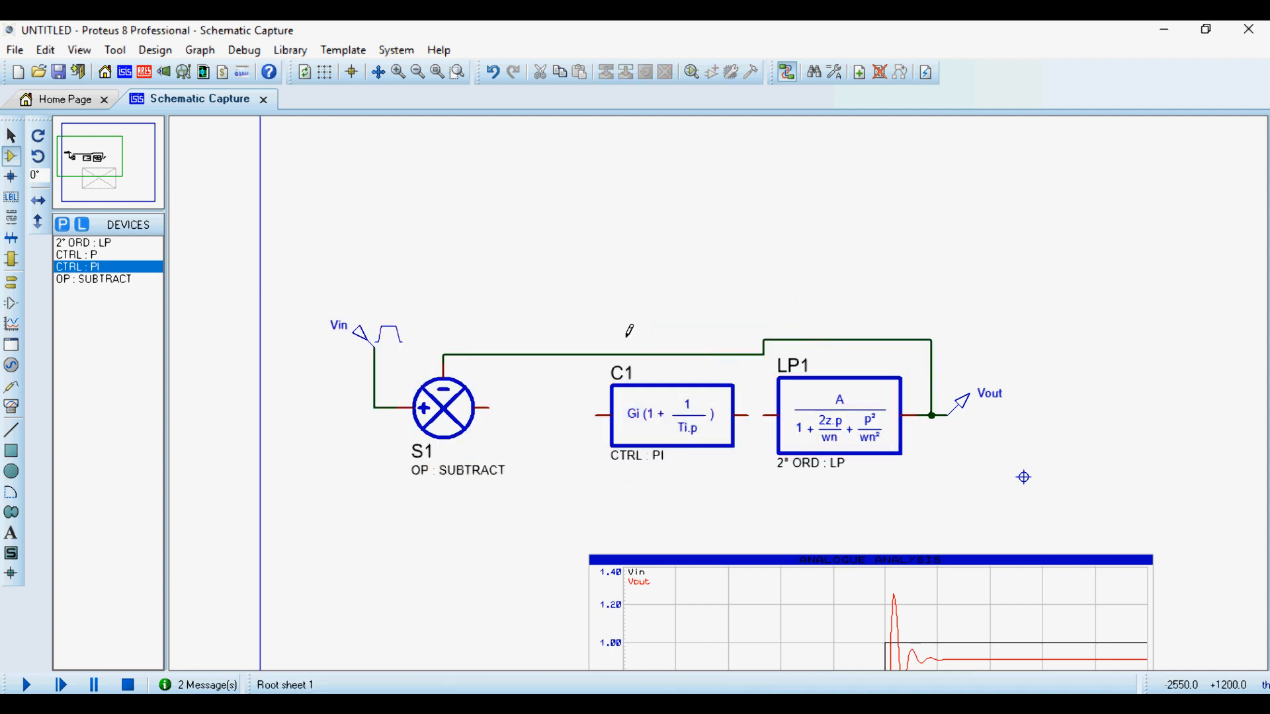
- Raise and straighten the feedback wire so it runs in one line above the PI controller and LP1
right_click(625, 351)
left_click(700, 355)
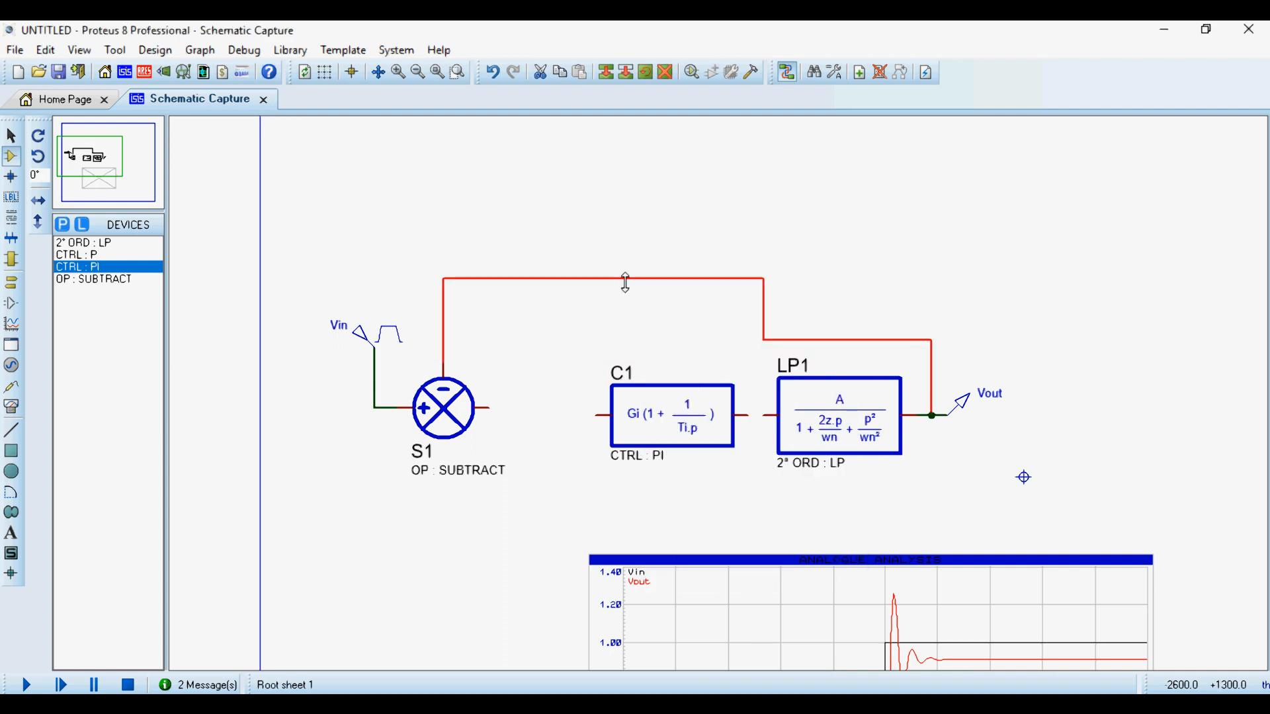
left_click_drag(840, 332, 810, 277)
left_click(760, 318)
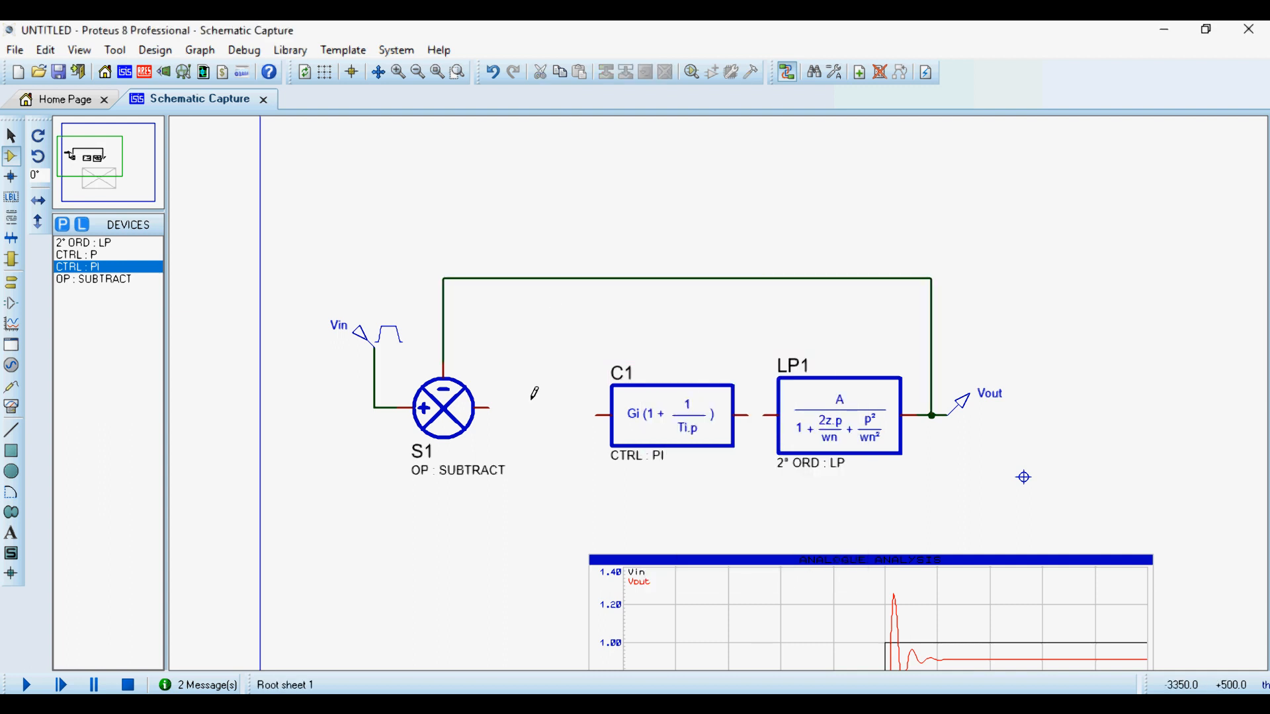
- Wire subtractor S1's output to the PI controller's input and move S1 closer, in line with the controller
left_click(596, 415)
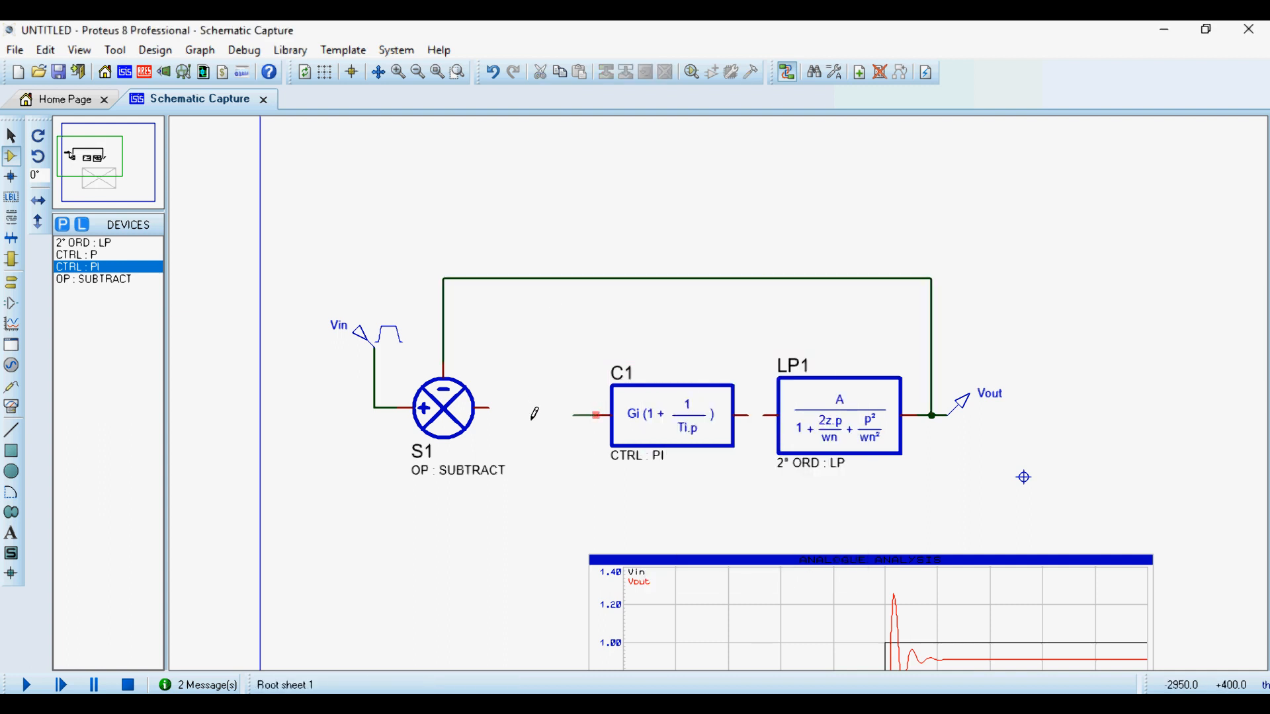
left_click(489, 408)
right_click(673, 414)
left_click(527, 331)
right_click(487, 392)
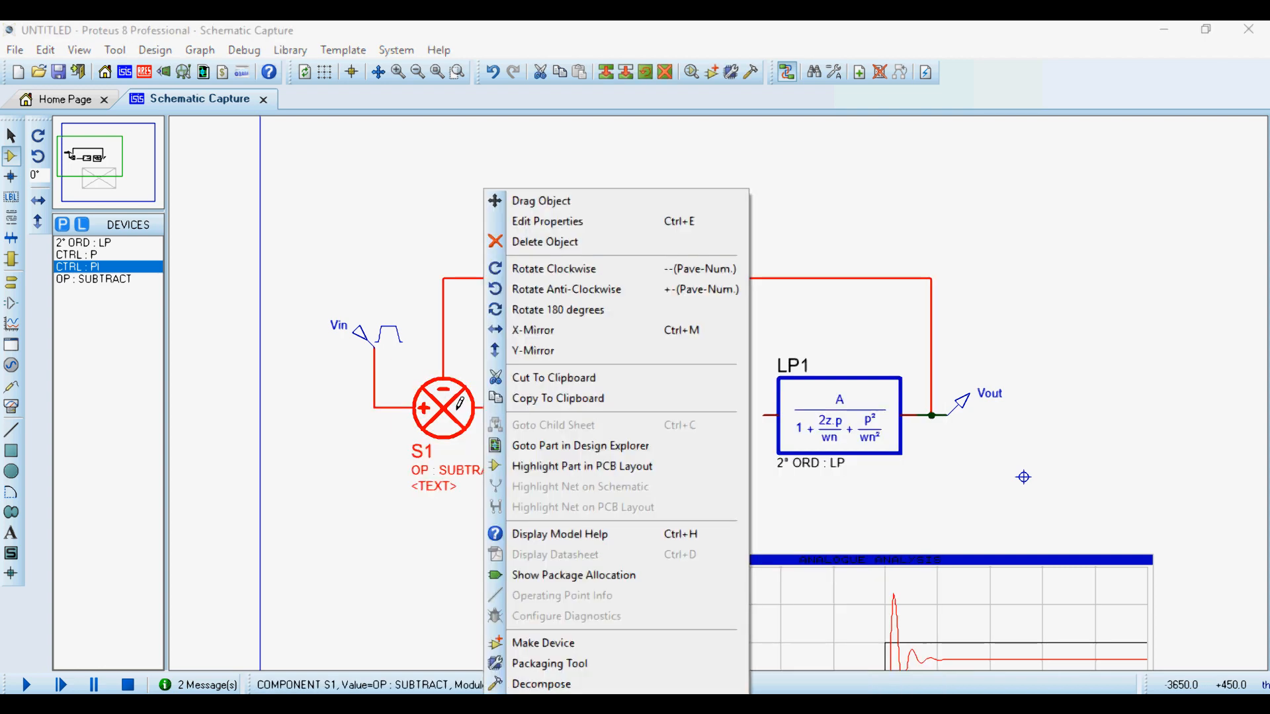
left_click(522, 199)
left_click(543, 405)
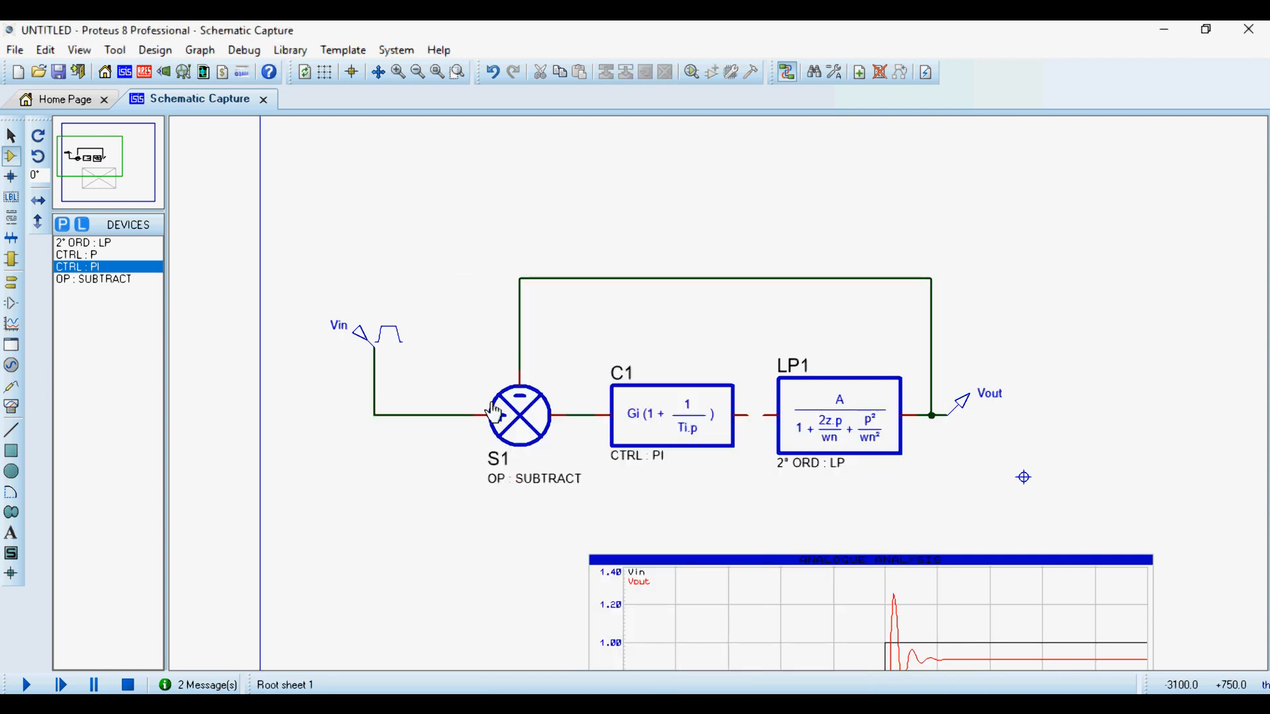
- Move the Vin generator down beside subtractor S1 and connect the PI controller's output to LP1's input
right_click(400, 327)
left_click(462, 335)
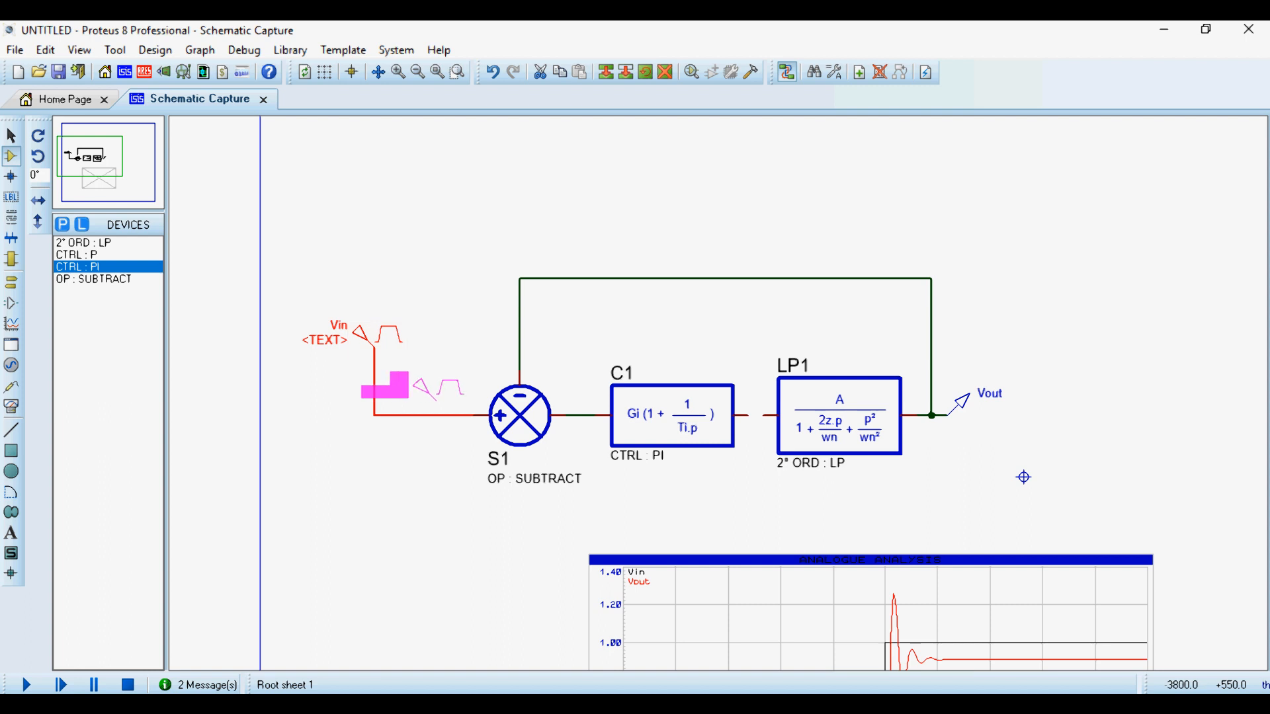
left_click(442, 399)
left_click(581, 303)
scroll(726, 423, "up", 1)
scroll(721, 404, "up", 1)
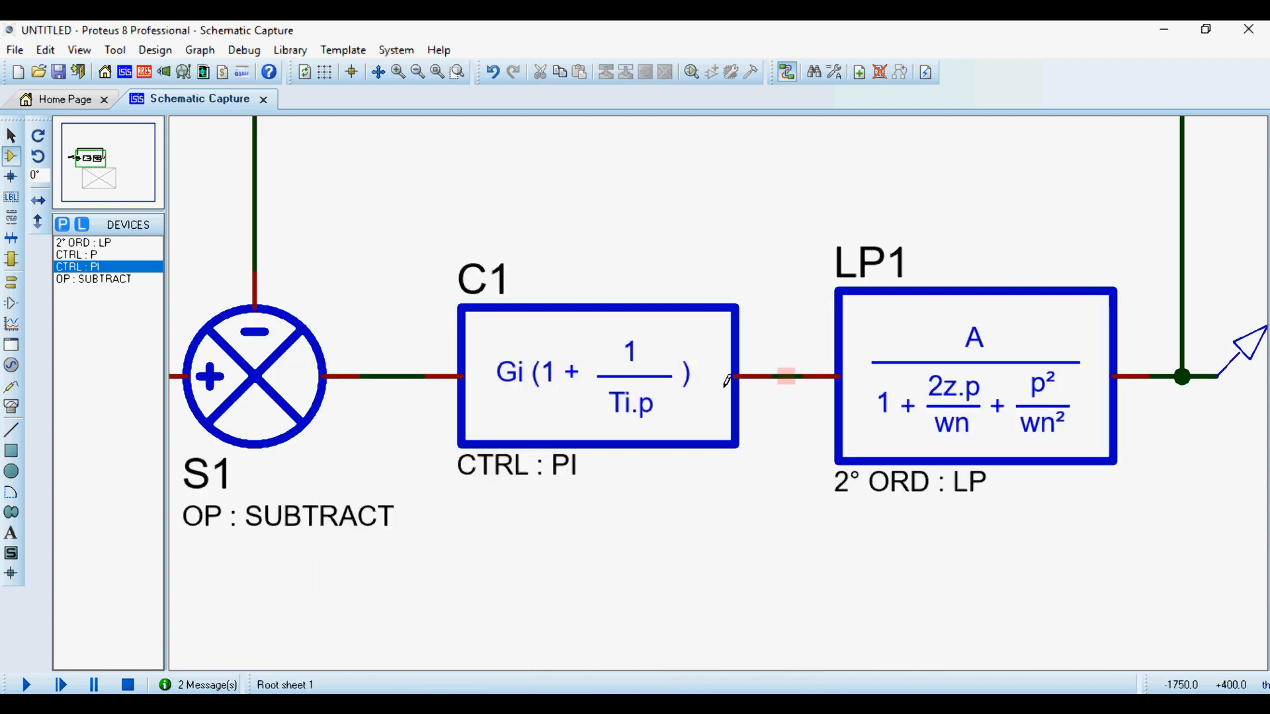
- Review LP1's static gain, damping value and normal frequency without changing them
scroll(655, 377, "down", 1)
double_click(843, 405)
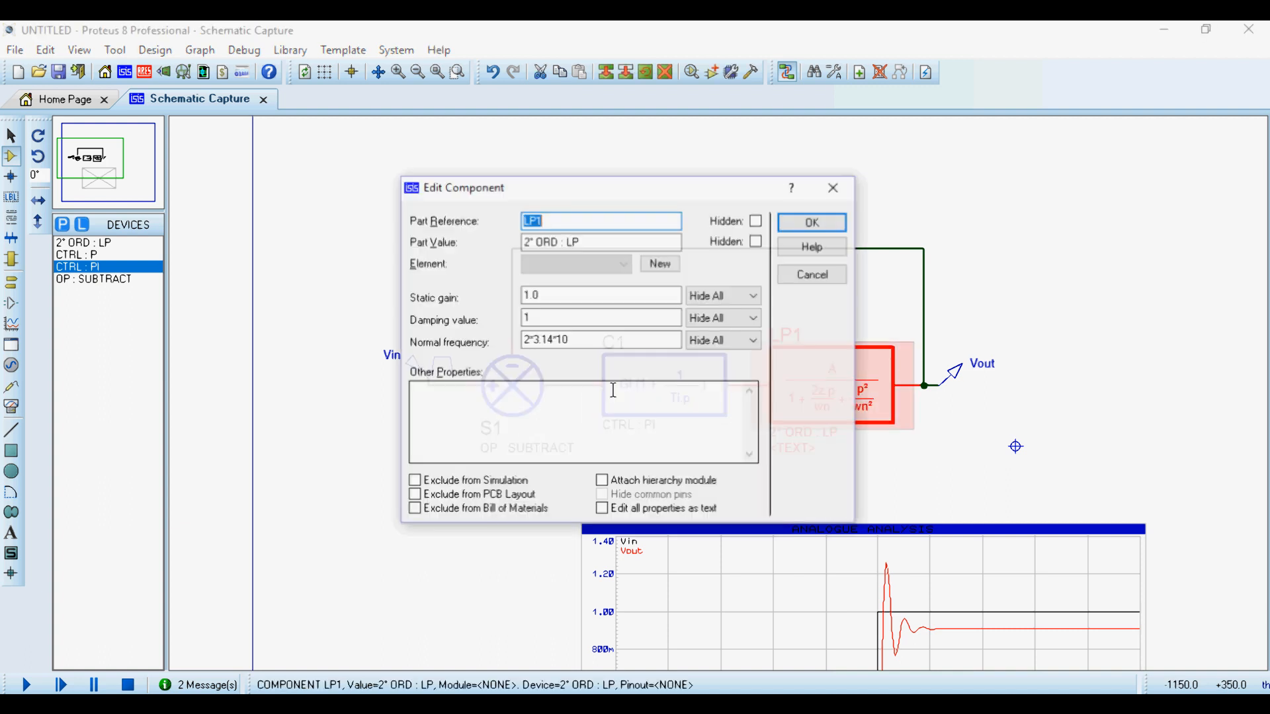
left_click_drag(570, 341, 561, 342)
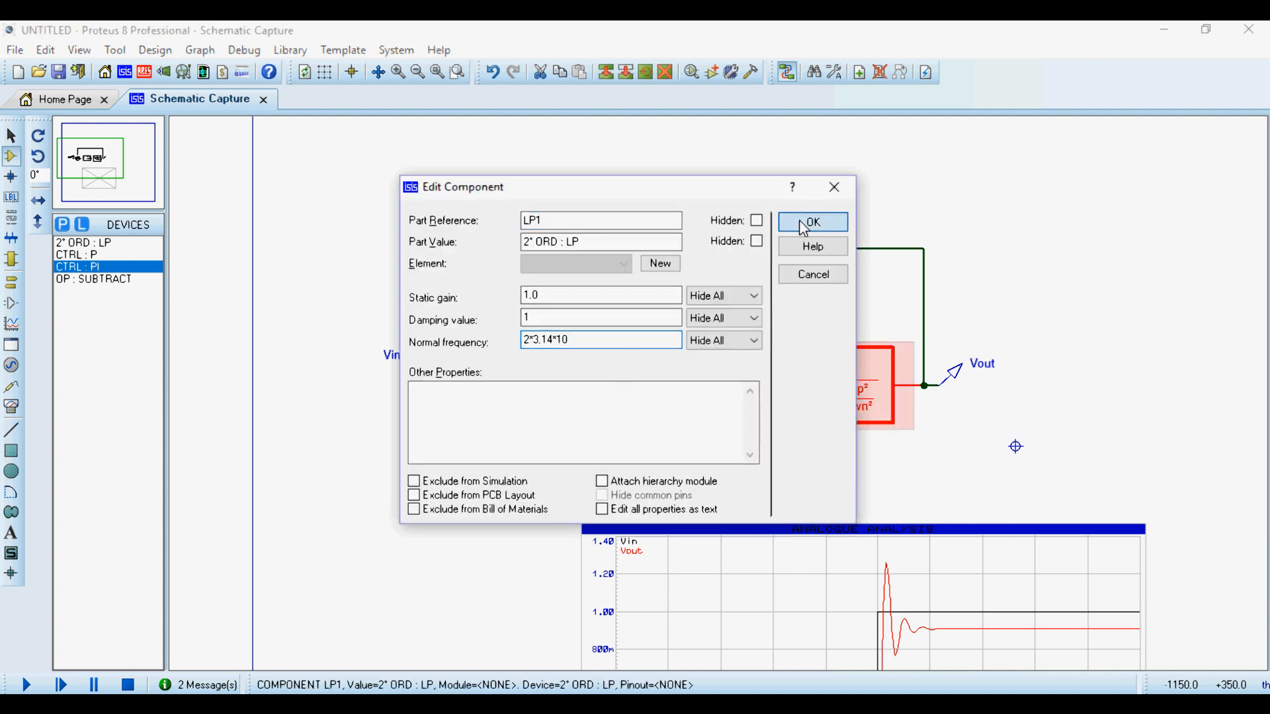
key("Return")
- Set PI controller C1's gain to 10 and its integral time constant to 0.1
double_click(672, 390)
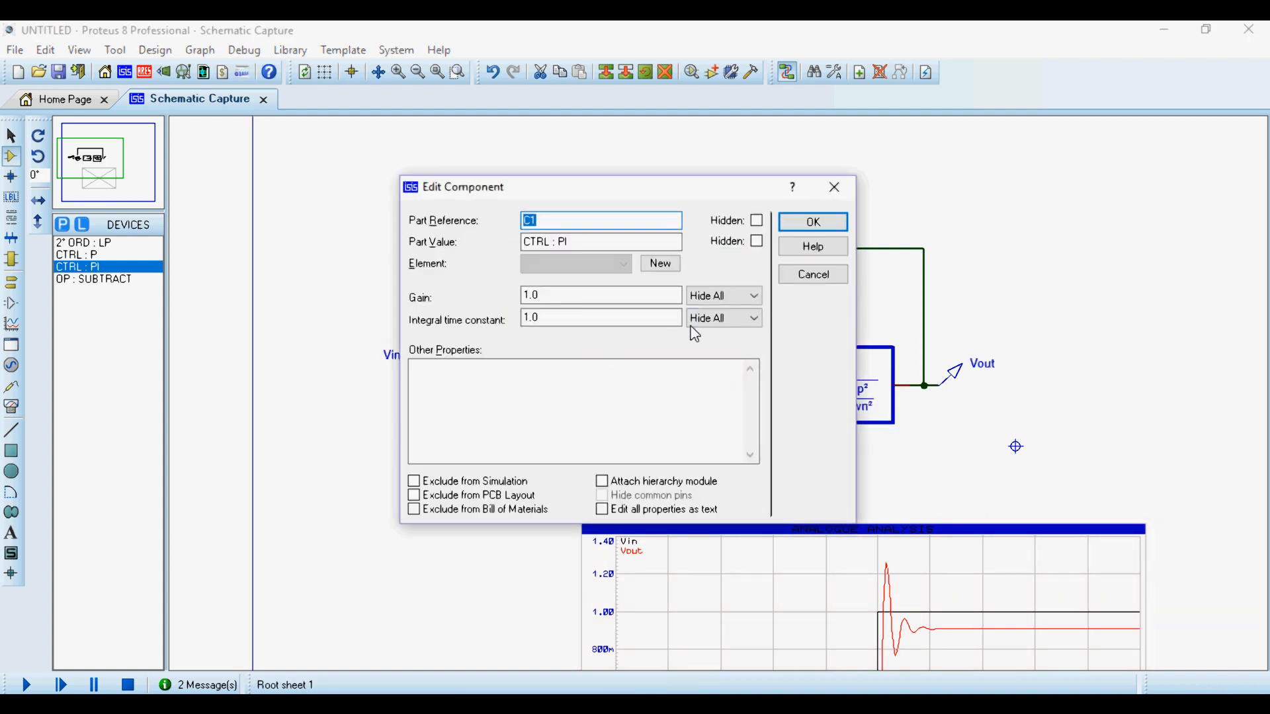
left_click_drag(756, 187, 683, 237)
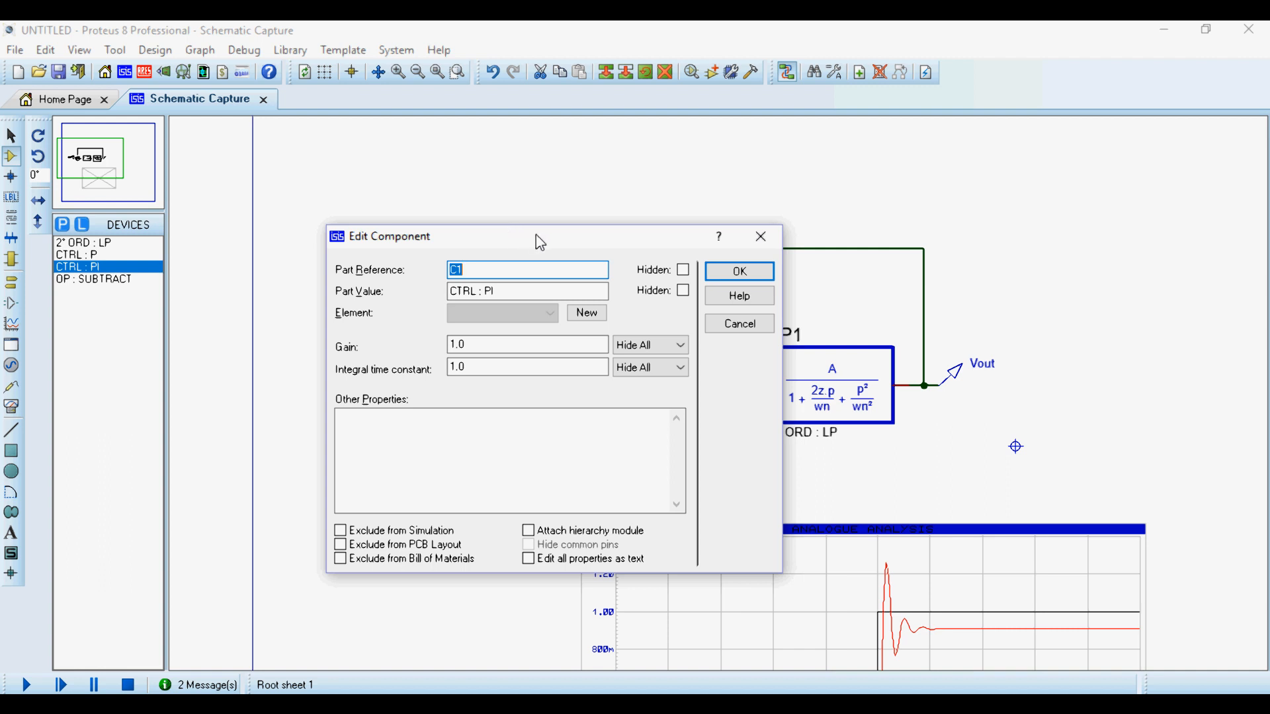
left_click_drag(538, 241, 750, 246)
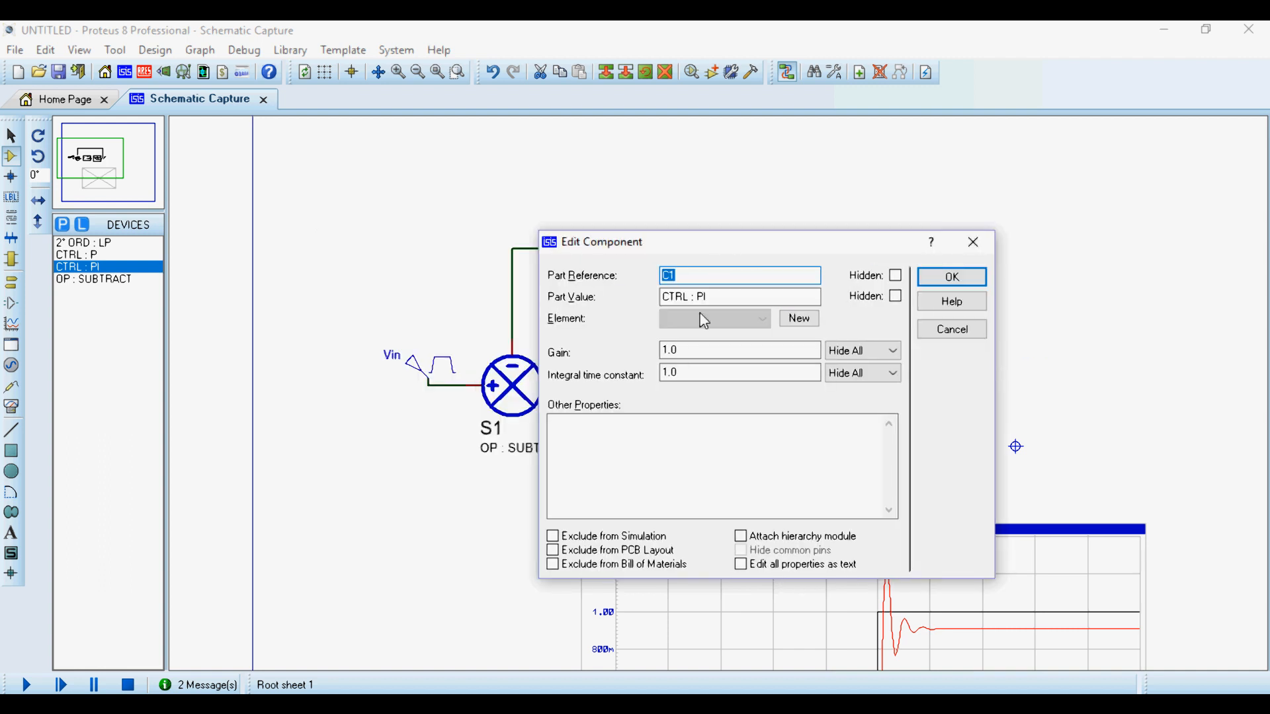
double_click(686, 373)
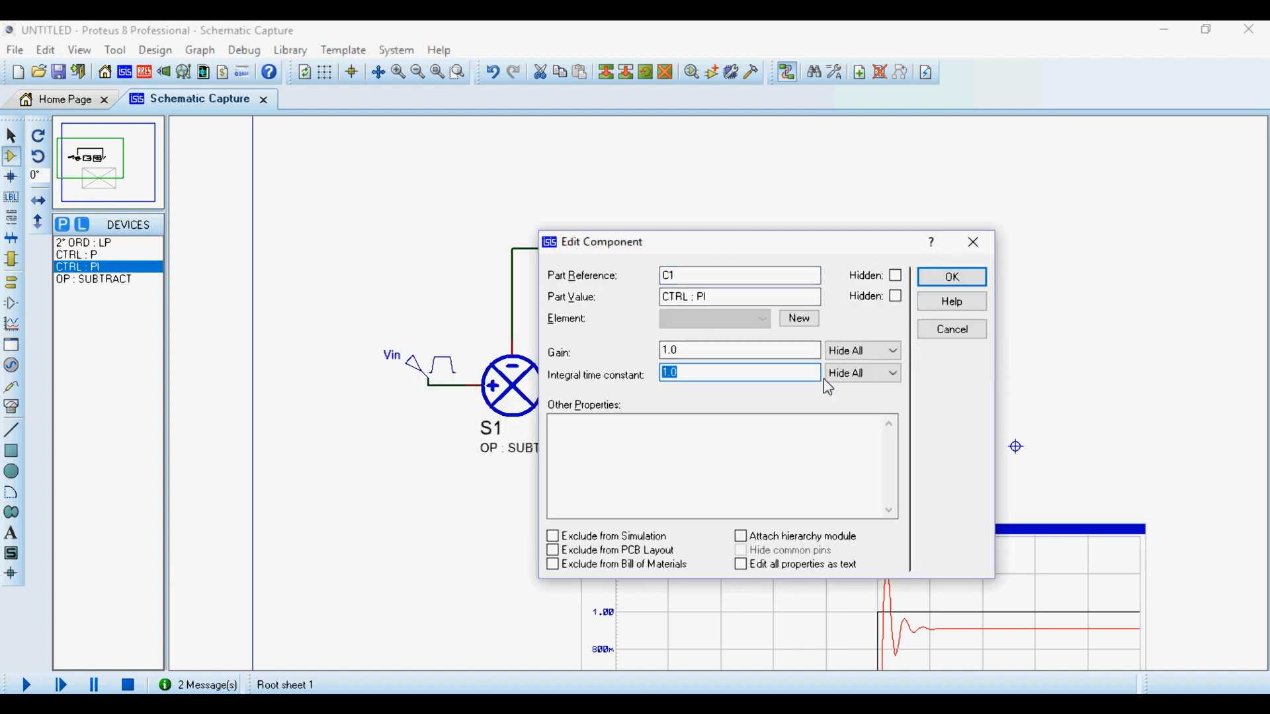
type("0.1")
left_click_drag(693, 355, 611, 358)
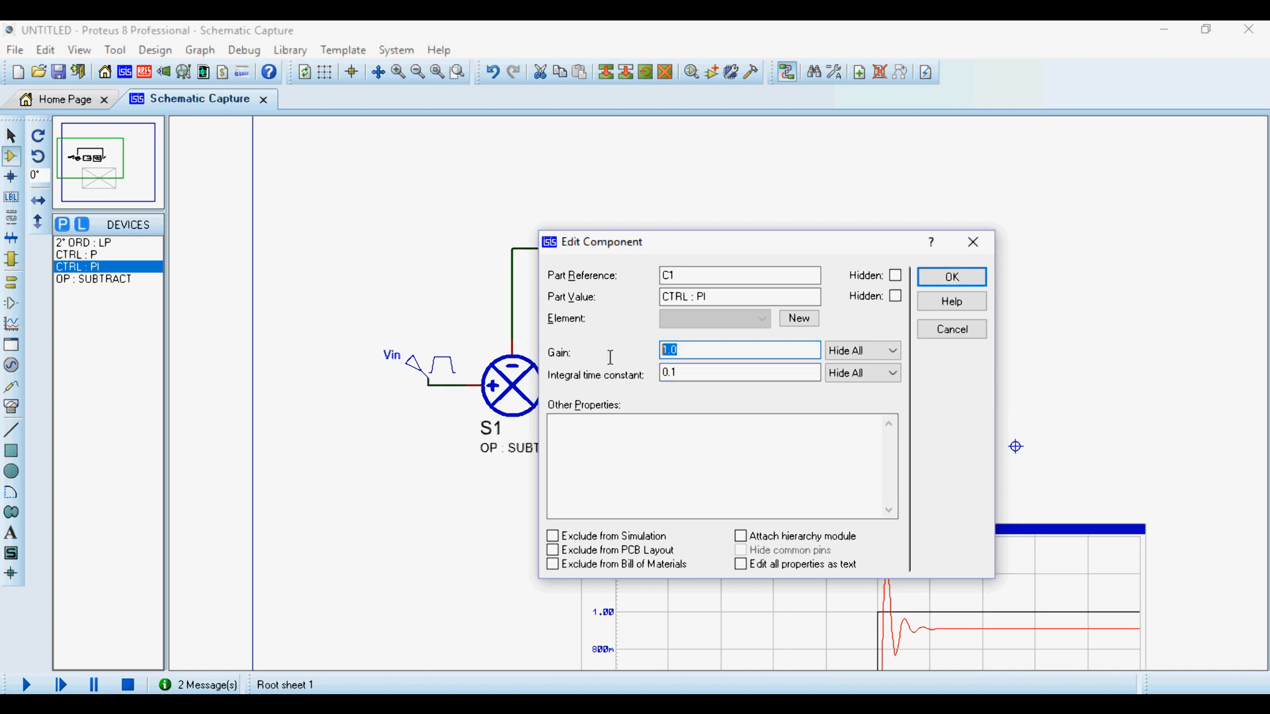
type("1")
left_click(939, 275)
- Simulate the ANALOGUE ANALYSIS graph with the PI controller in the loop
scroll(720, 398, "down", 3)
scroll(759, 512, "up", 2)
scroll(728, 355, "up", 1)
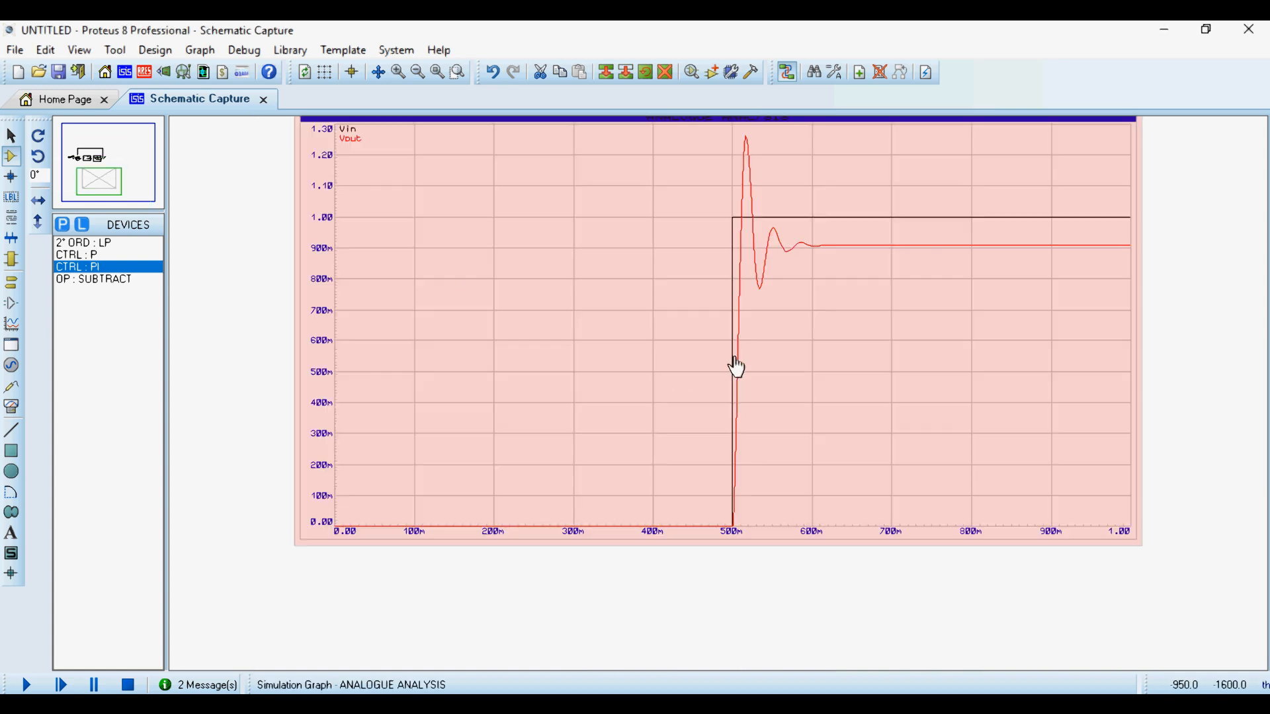
key("space")
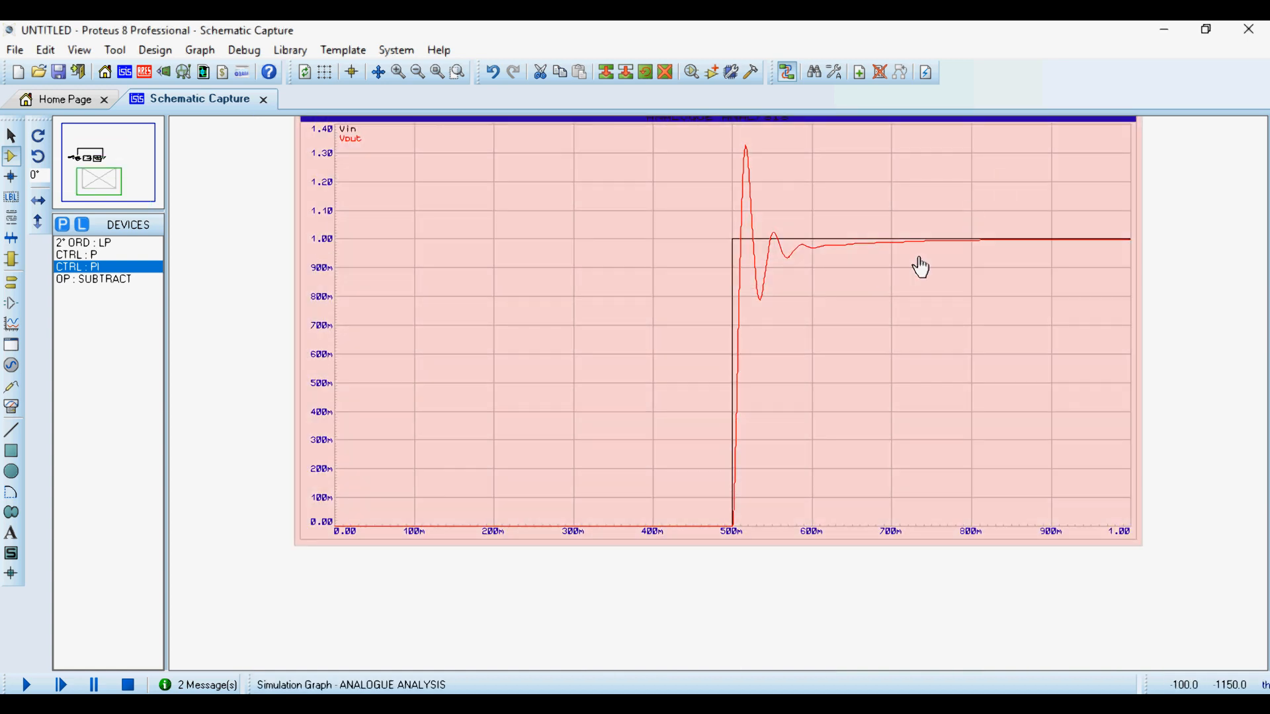
- Examine the PI step response in the maximized graph window and return to the schematic
right_click(921, 268)
left_click(1012, 611)
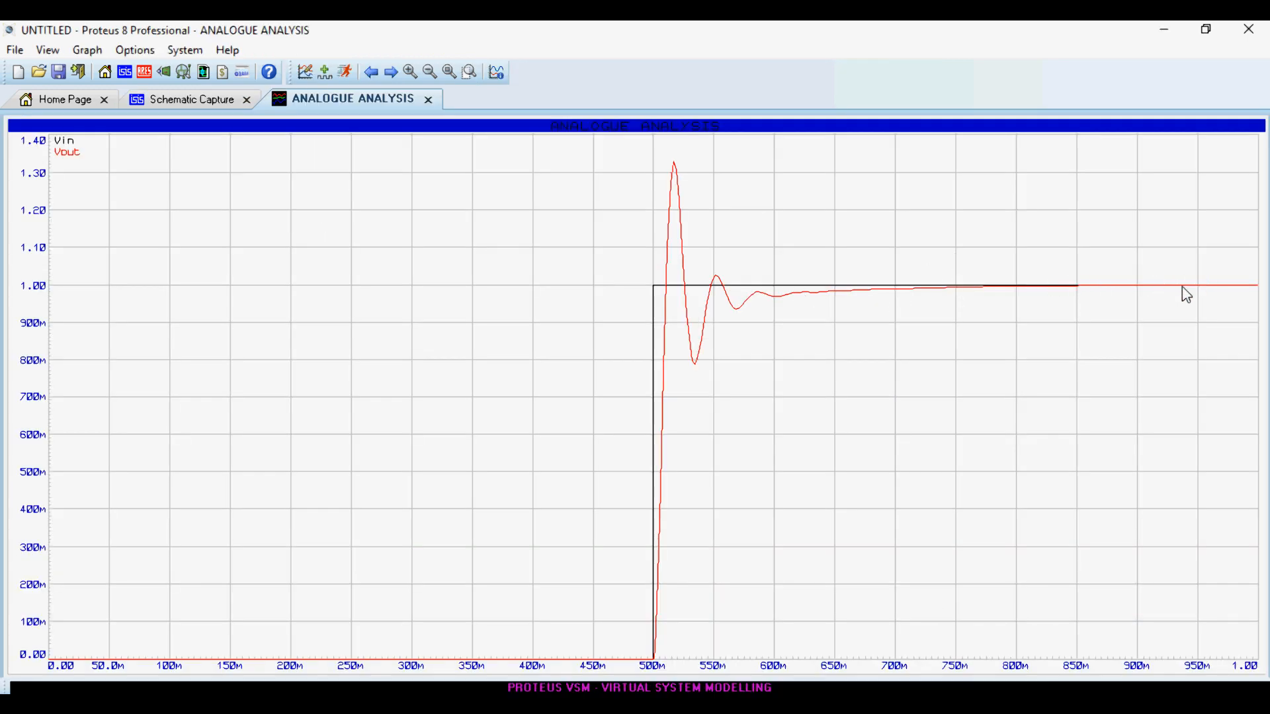
left_click(429, 100)
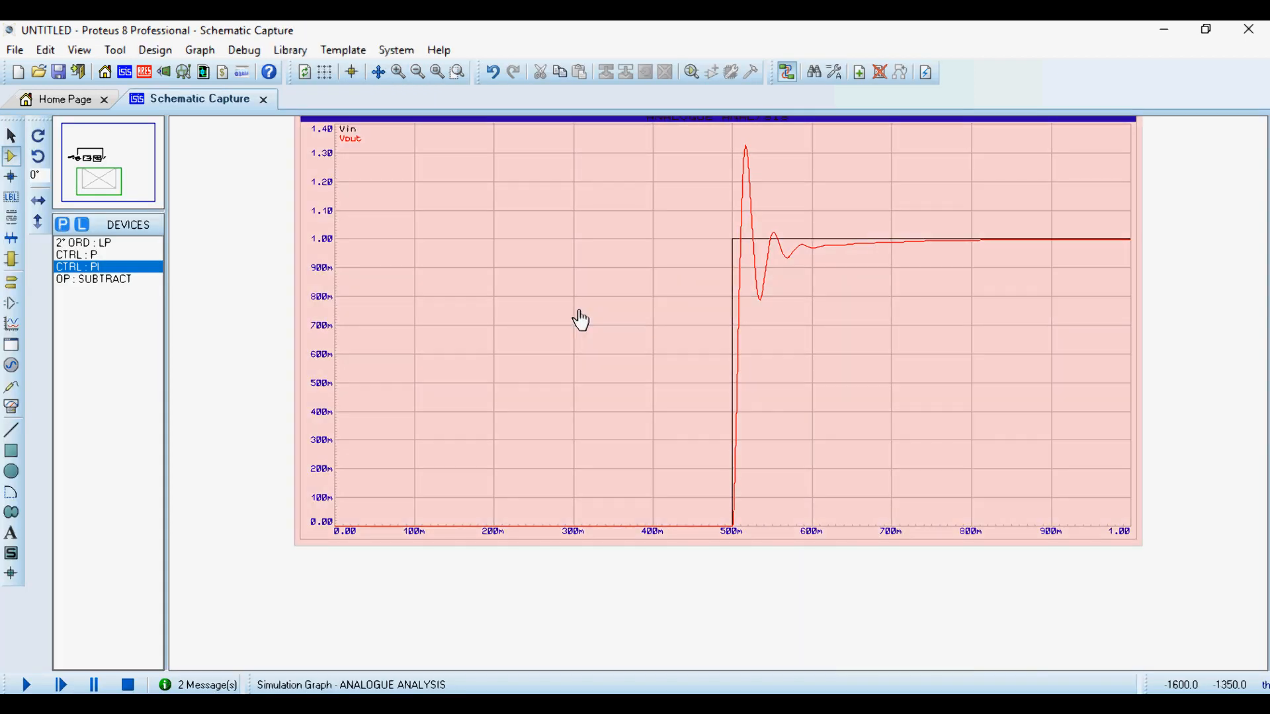
- Extend the transient graph's stop time to 2 and inspect the re-simulated response
double_click(658, 304)
double_click(476, 297)
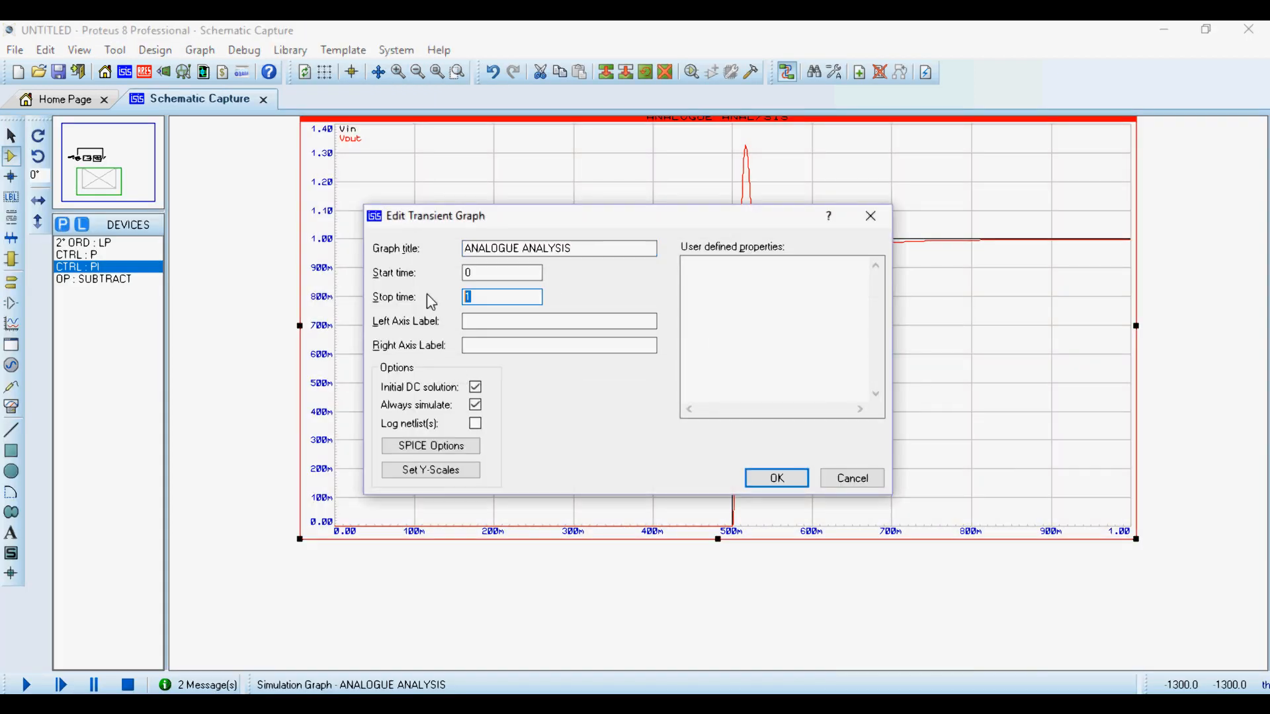
type("2")
key("Return")
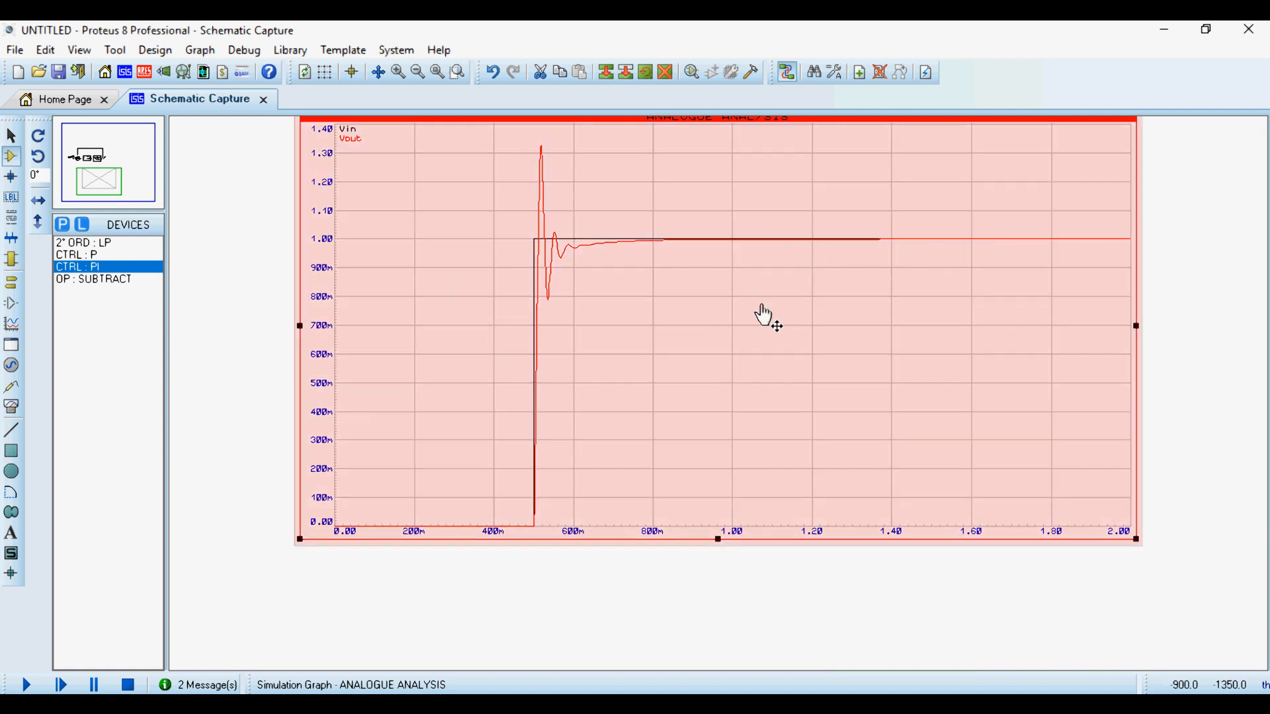
scroll(729, 341, "down", 1)
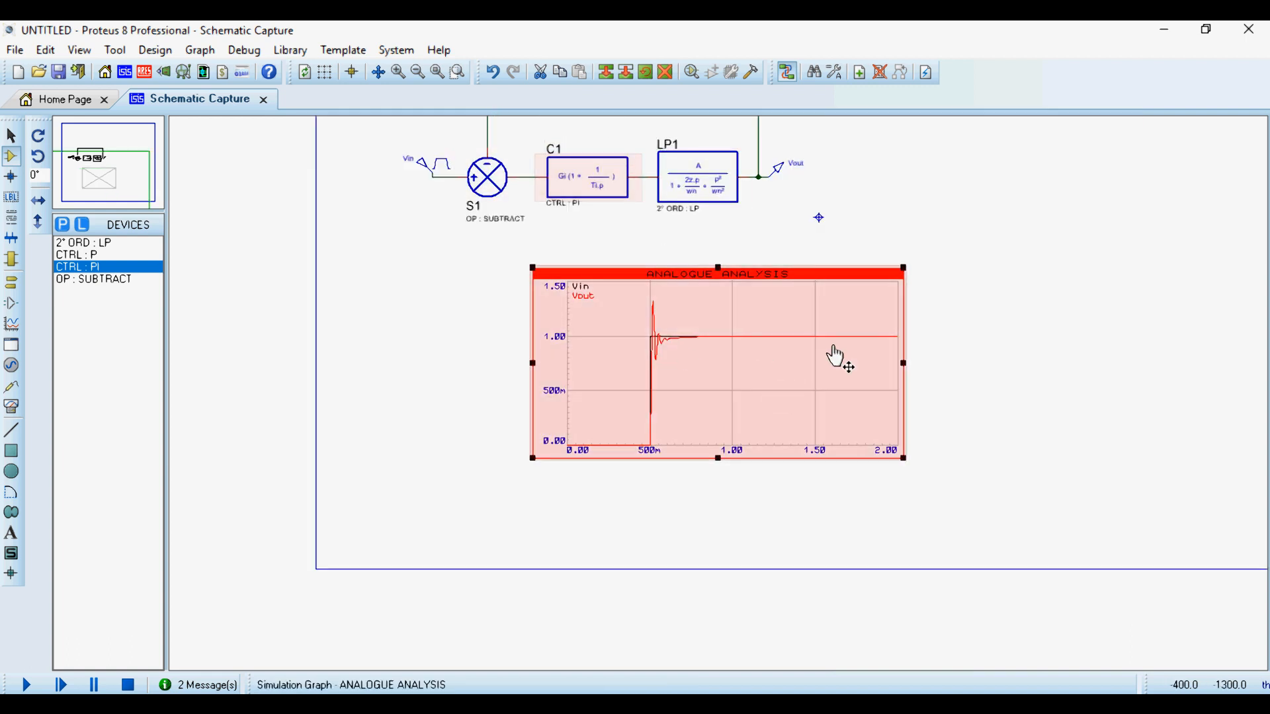
right_click(771, 369)
left_click(339, 334)
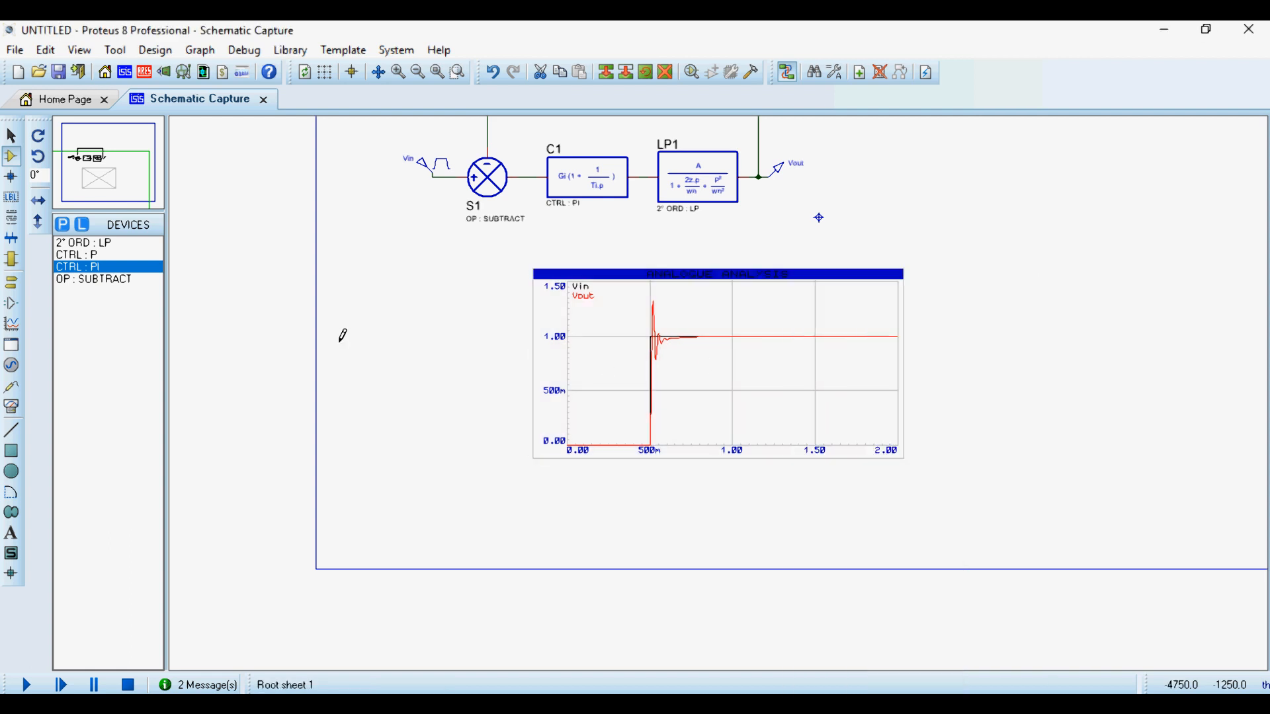
scroll(764, 364, "up", 1)
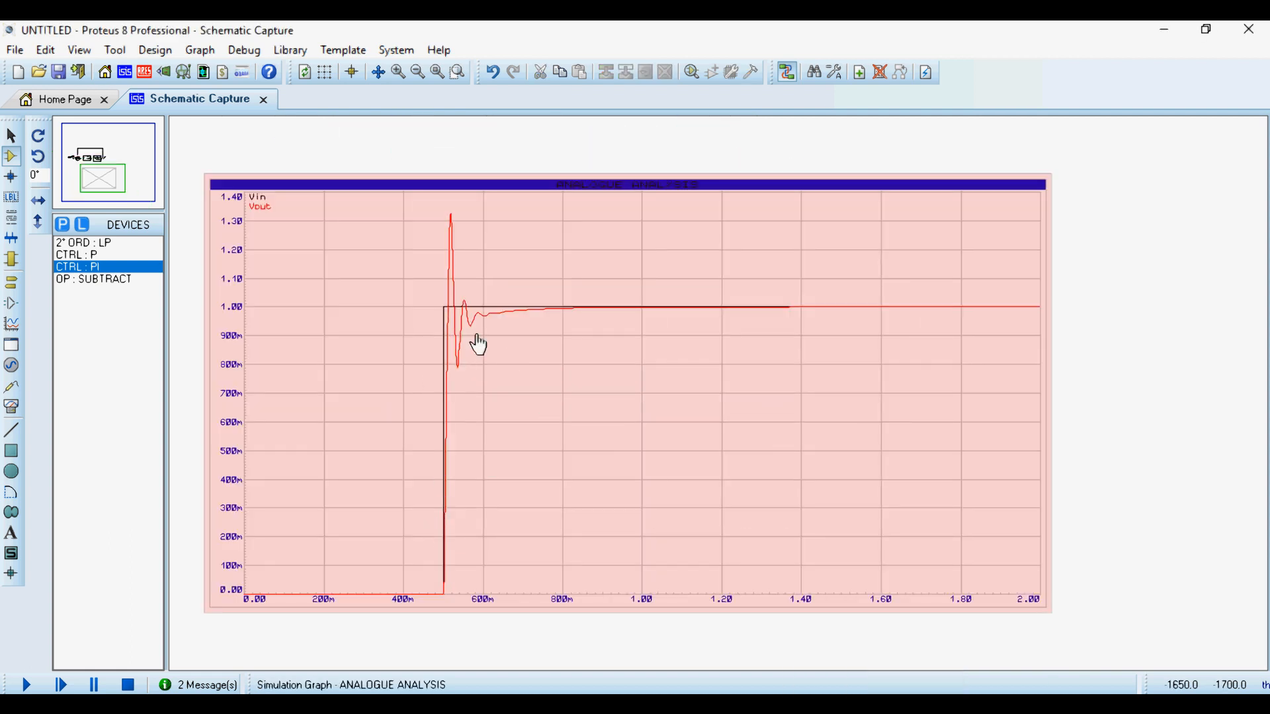
- Set the transient graph's stop time back to 1 and inspect the Vout transient up close
double_click(718, 468)
key("Tab")
key("Tab")
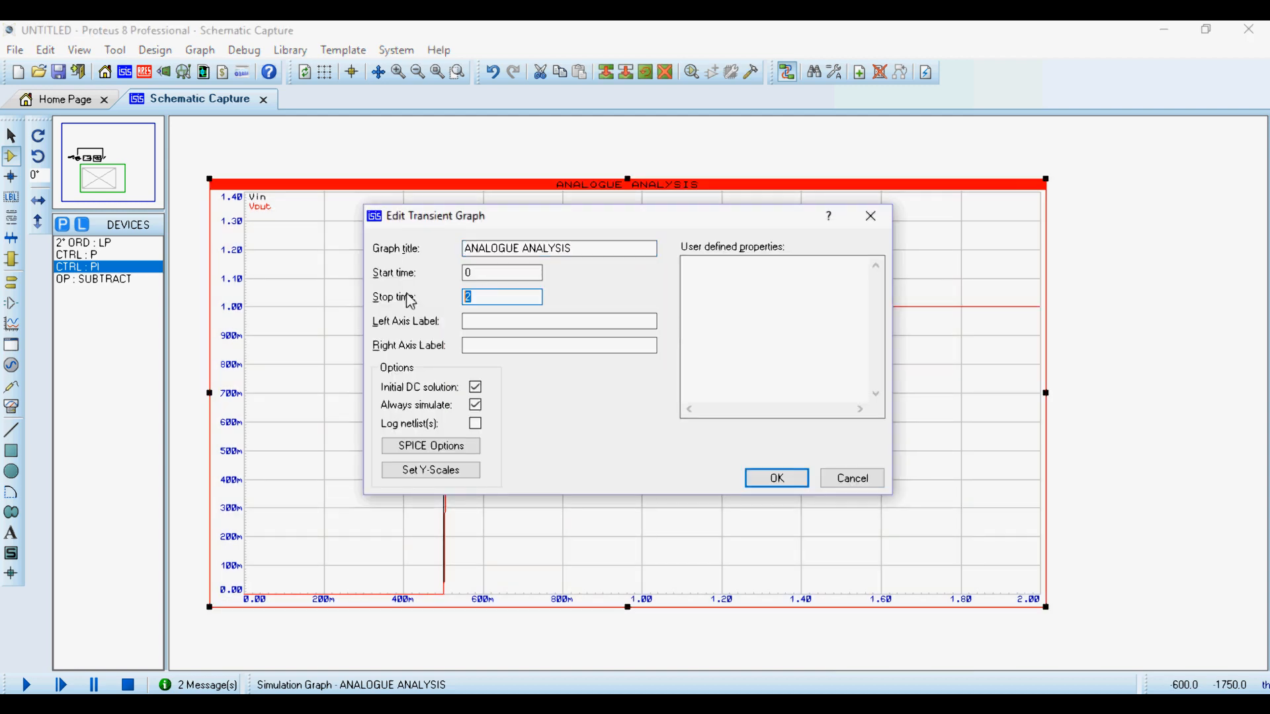
key("Return")
scroll(720, 403, "up", 1)
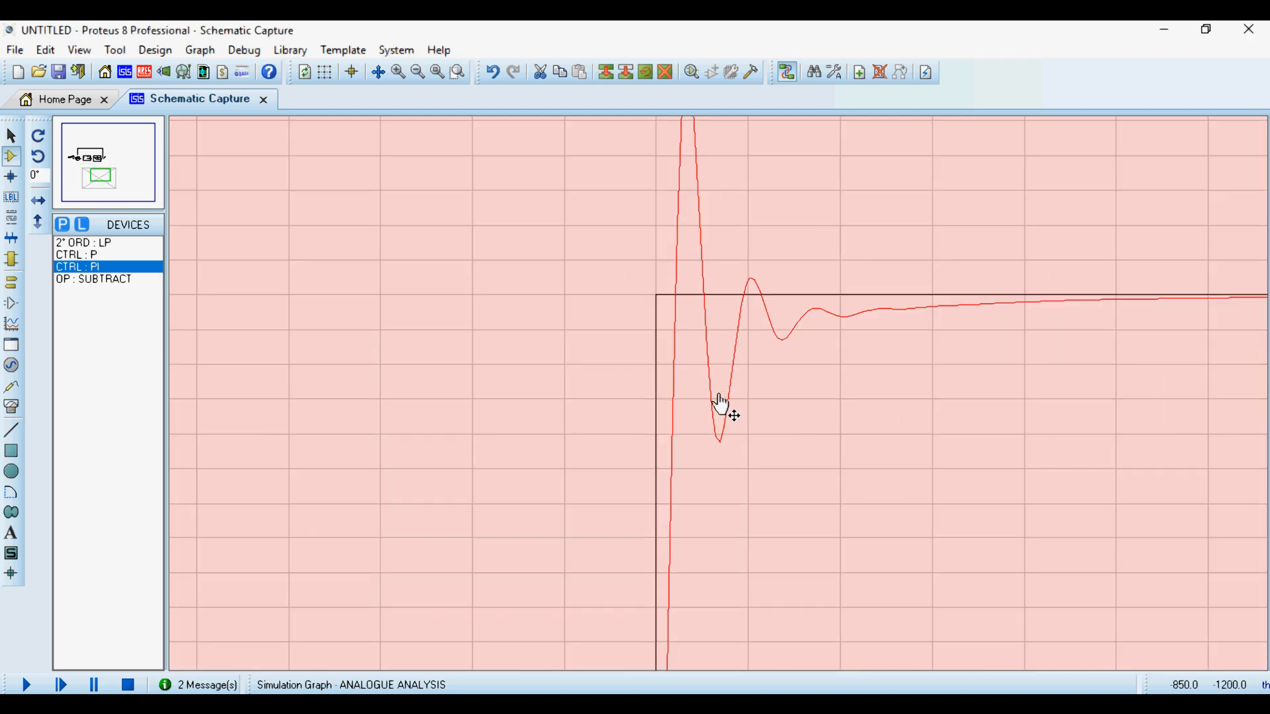
scroll(713, 354, "down", 1)
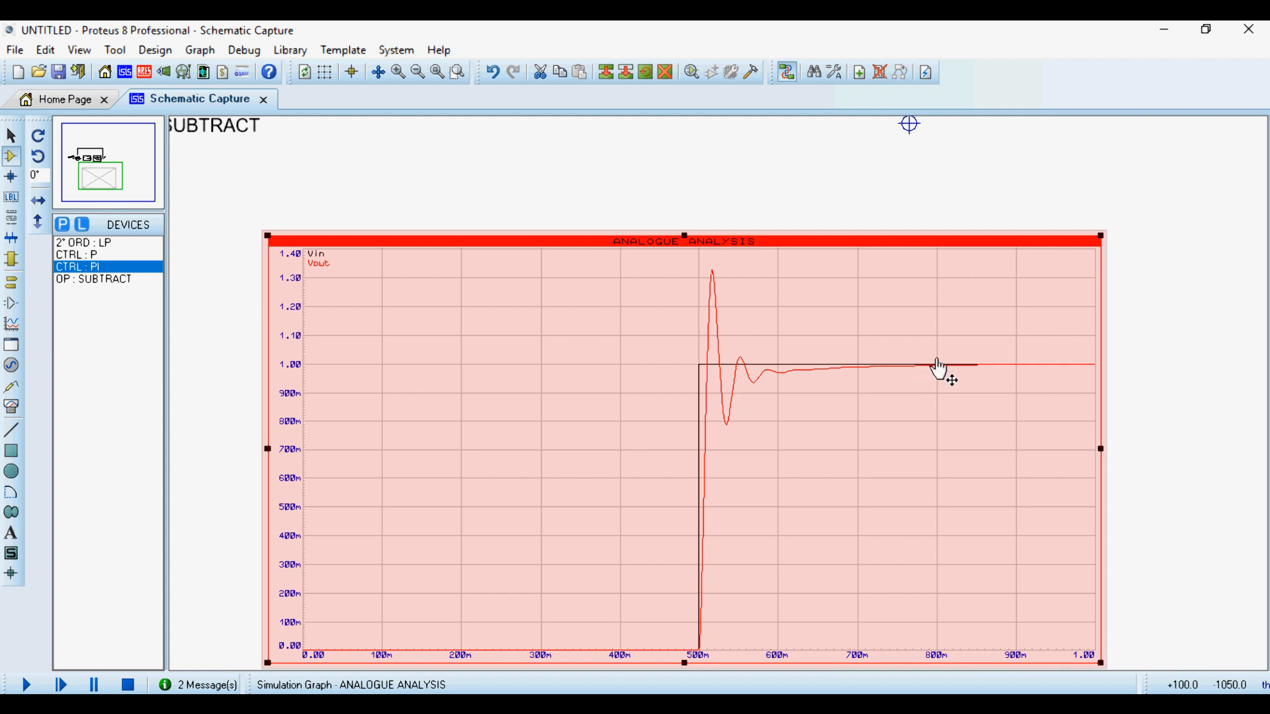
- Set C1's integral time constant to 1 and re-simulate the graph
scroll(937, 361, "down", 1)
double_click(502, 160)
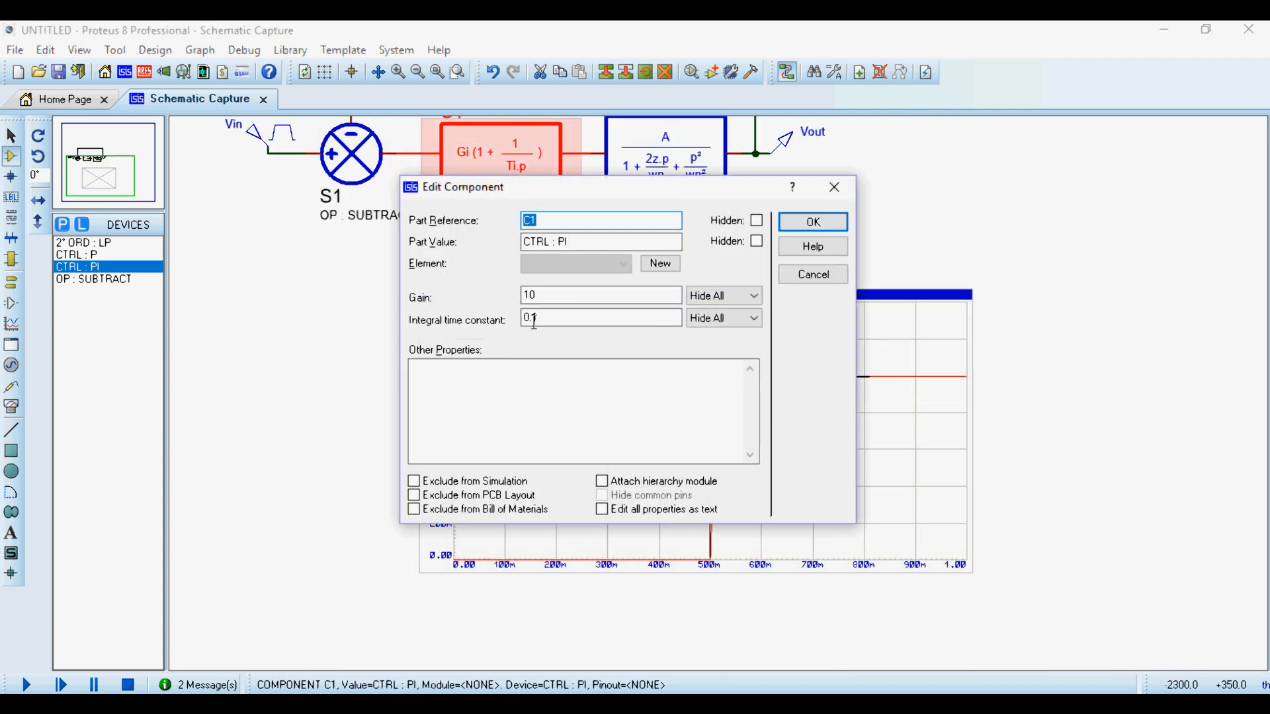
double_click(531, 318)
type("0")
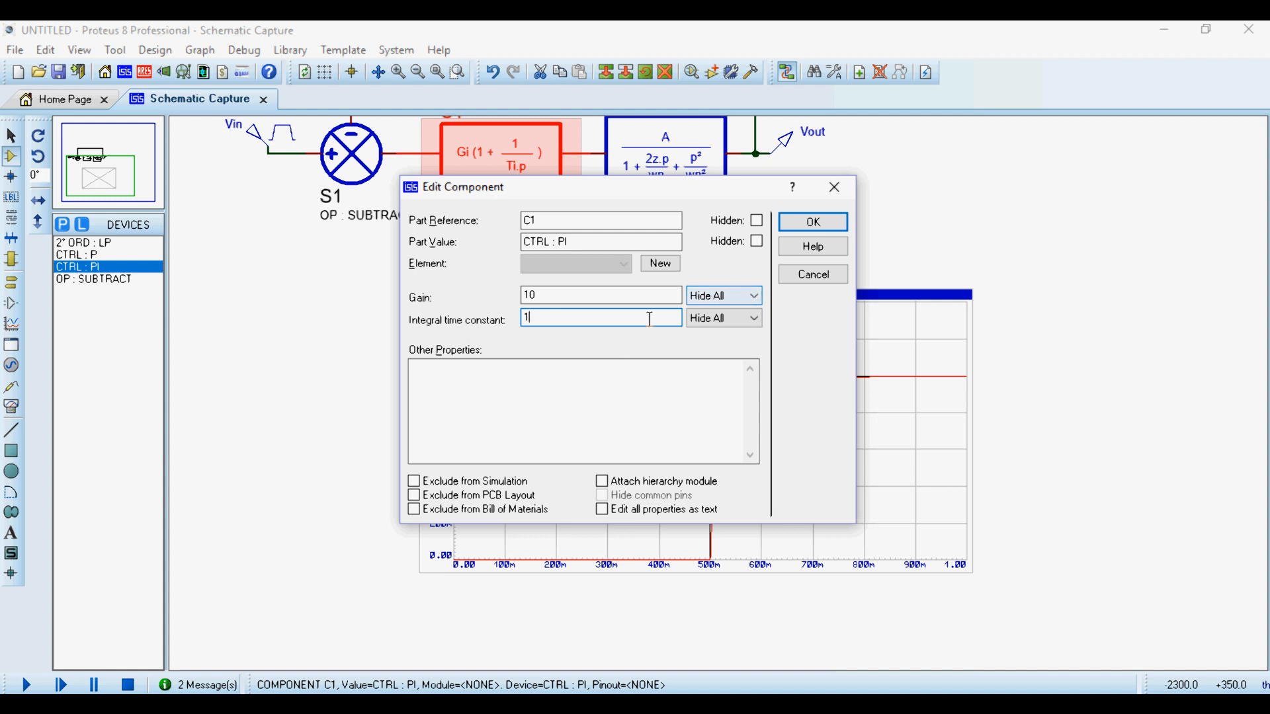
left_click(837, 222)
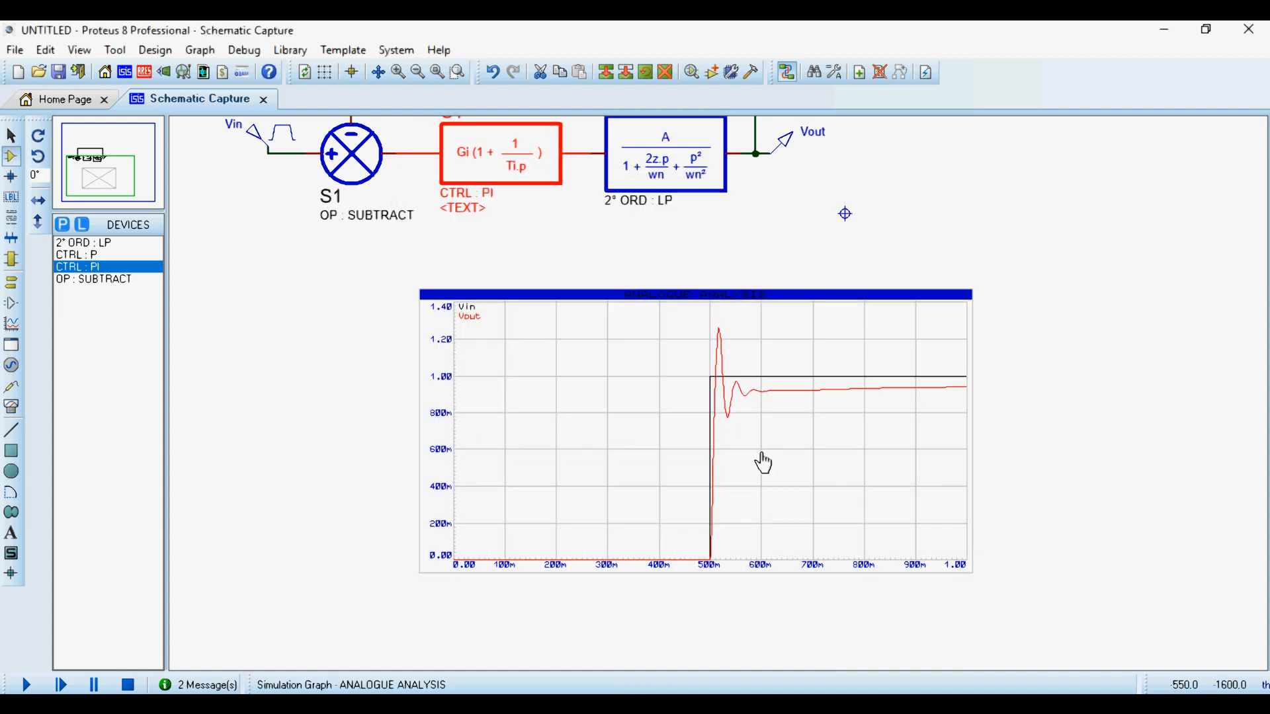
left_click(902, 371)
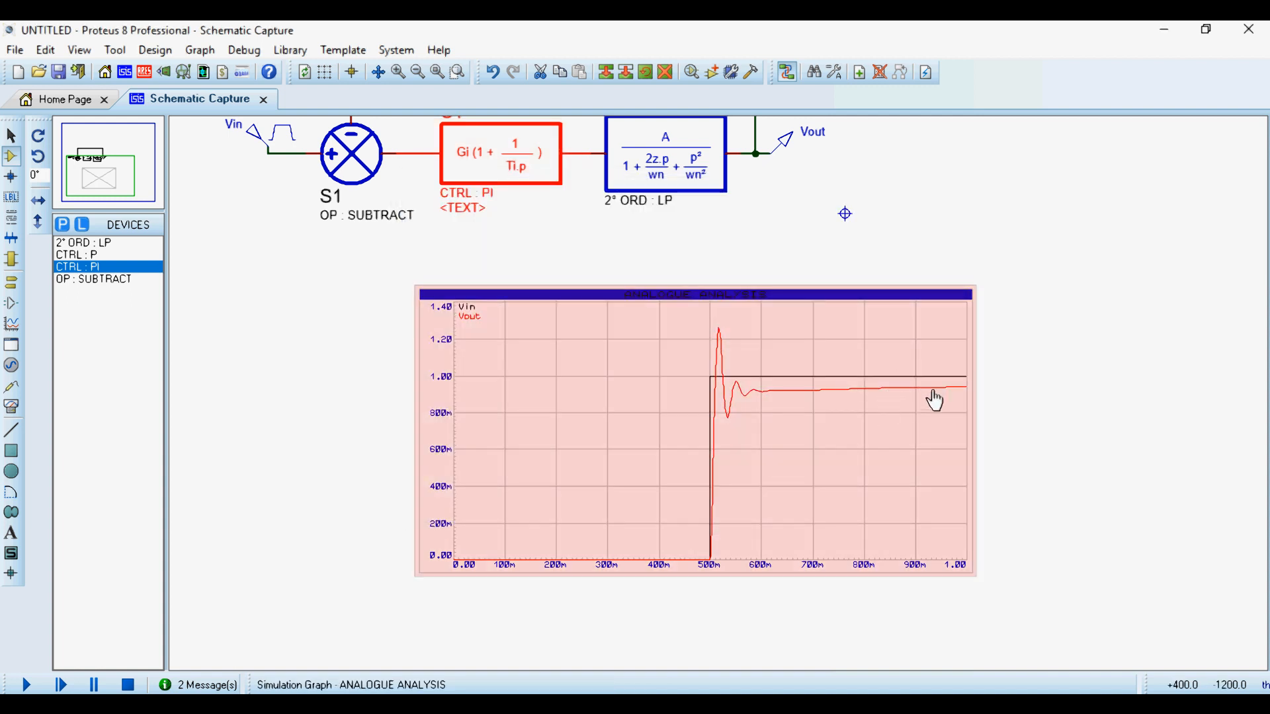
- Return C1's integral time constant to 0.1 and re-simulate the graph
left_click(520, 143)
left_click(520, 143)
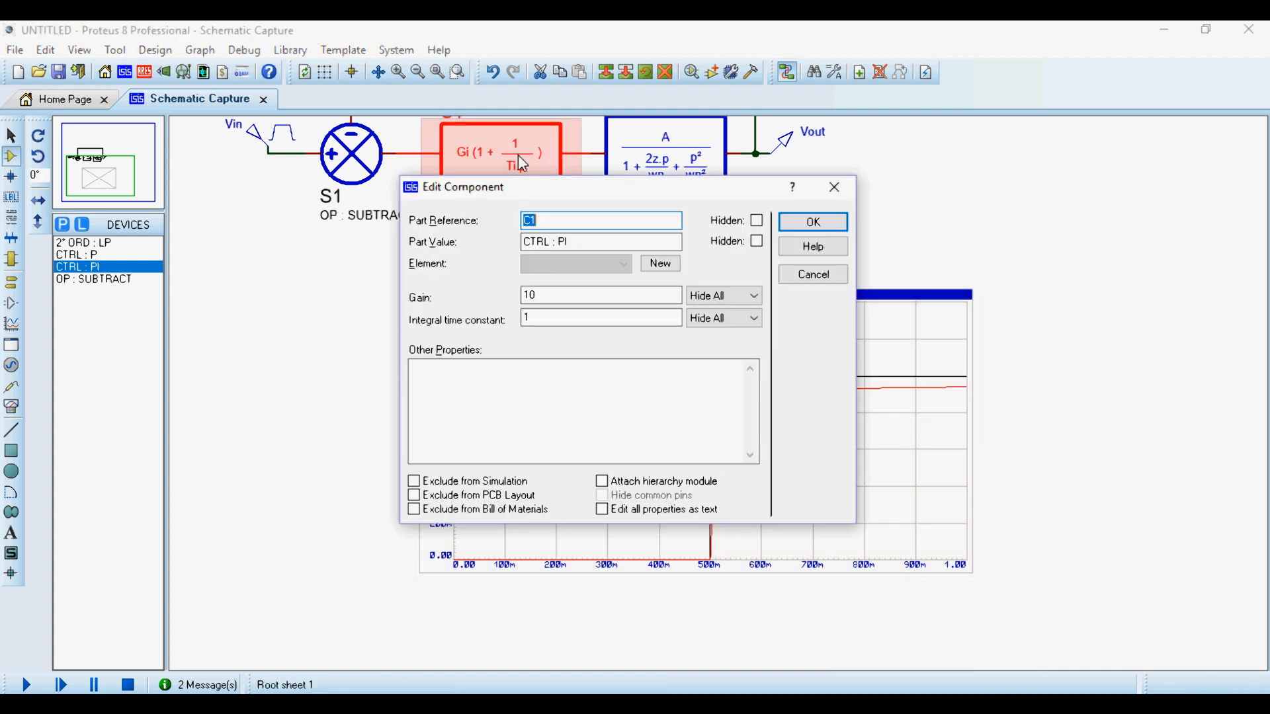
double_click(553, 318)
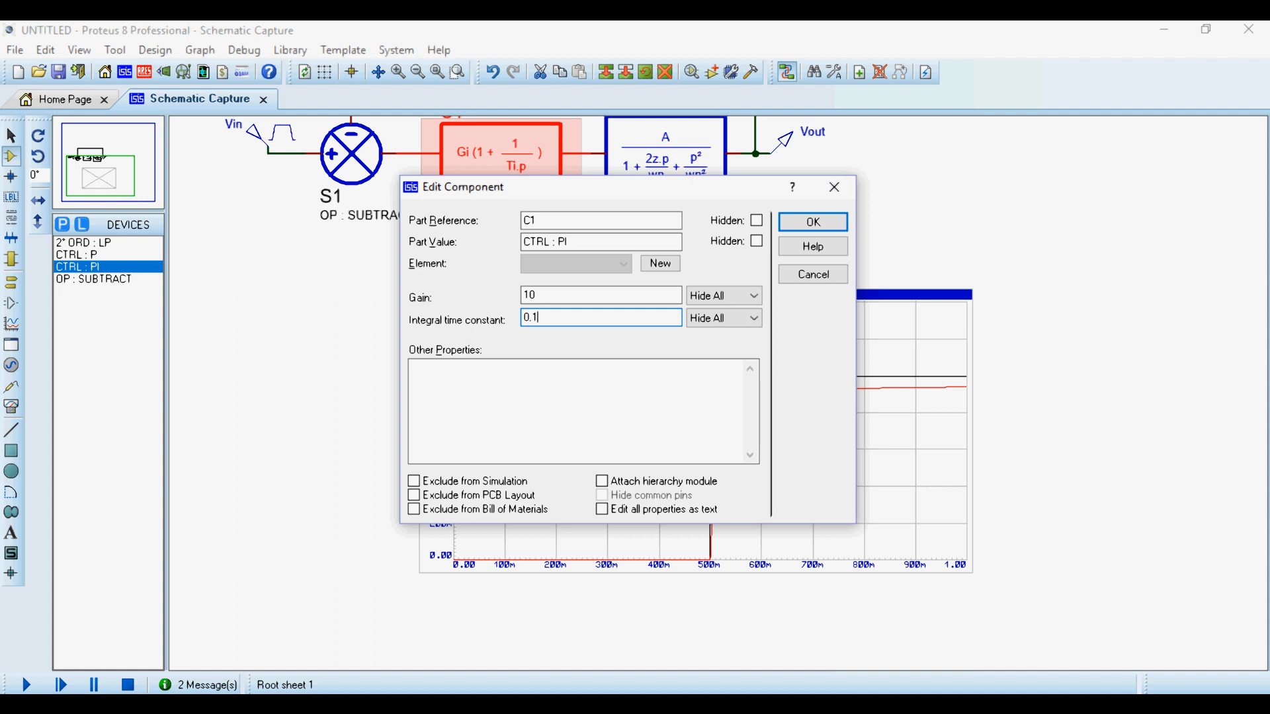
type("0.1")
key("Return")
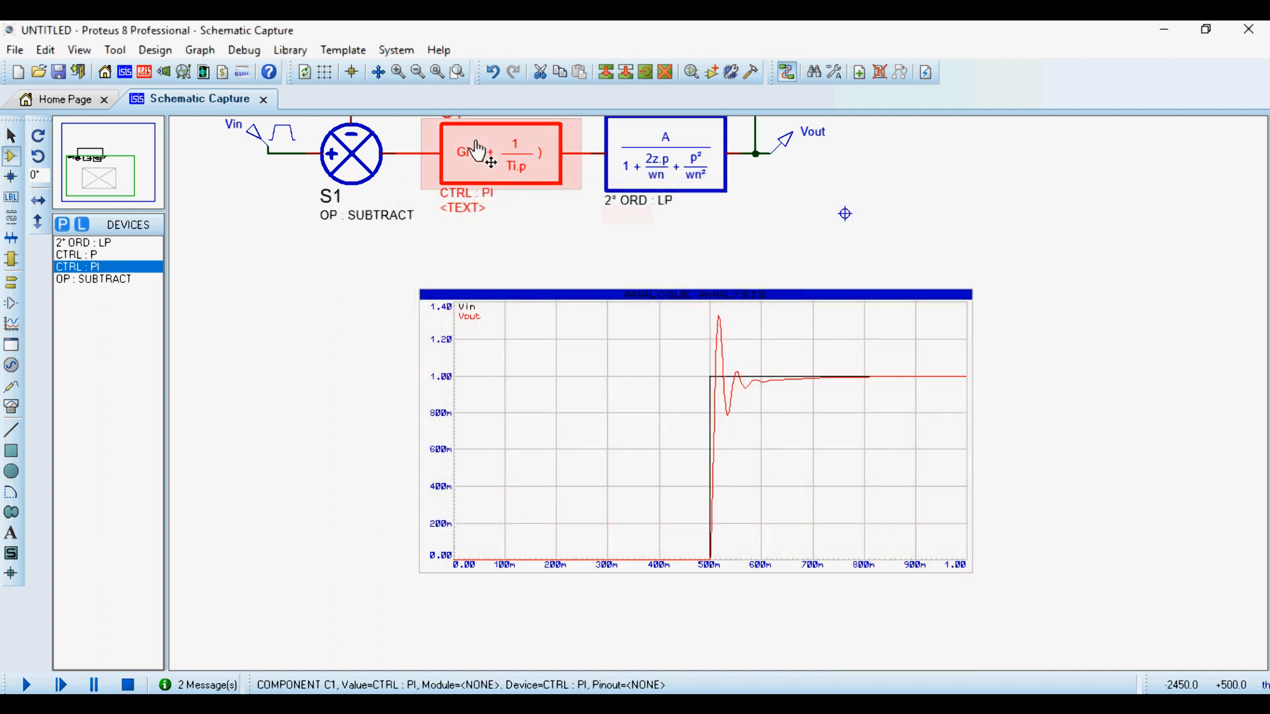
- Reduce C1's integral time constant to 0.01 and re-simulate the graph
left_click(478, 152)
left_click(550, 317)
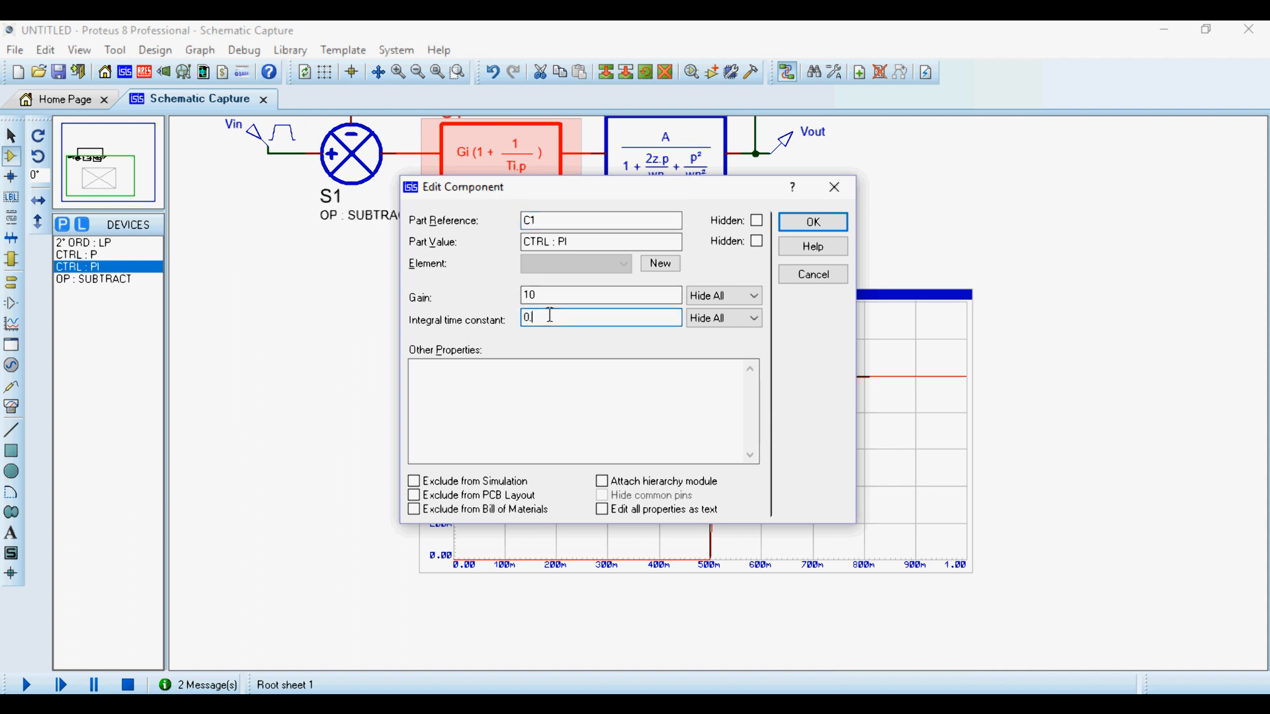
key("Return")
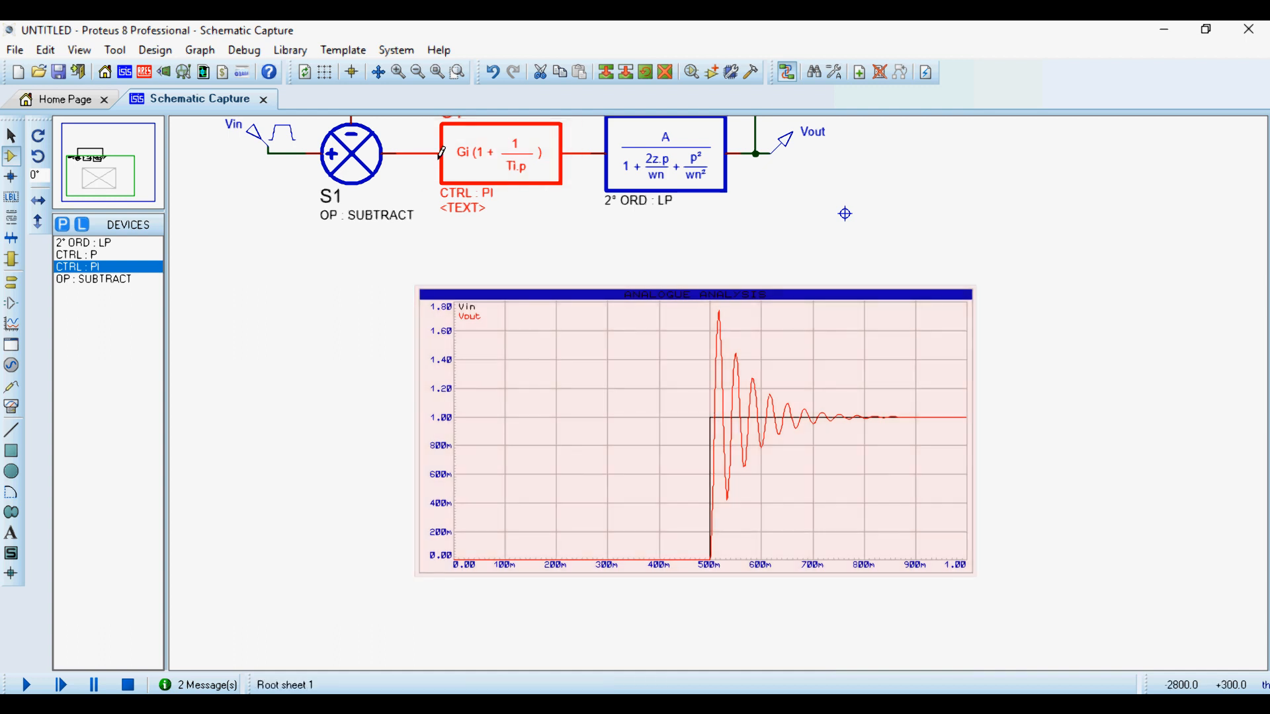
- Set C1's integral time constant to 0.1, lower its gain, and re-simulate the step response
double_click(503, 159)
double_click(552, 319)
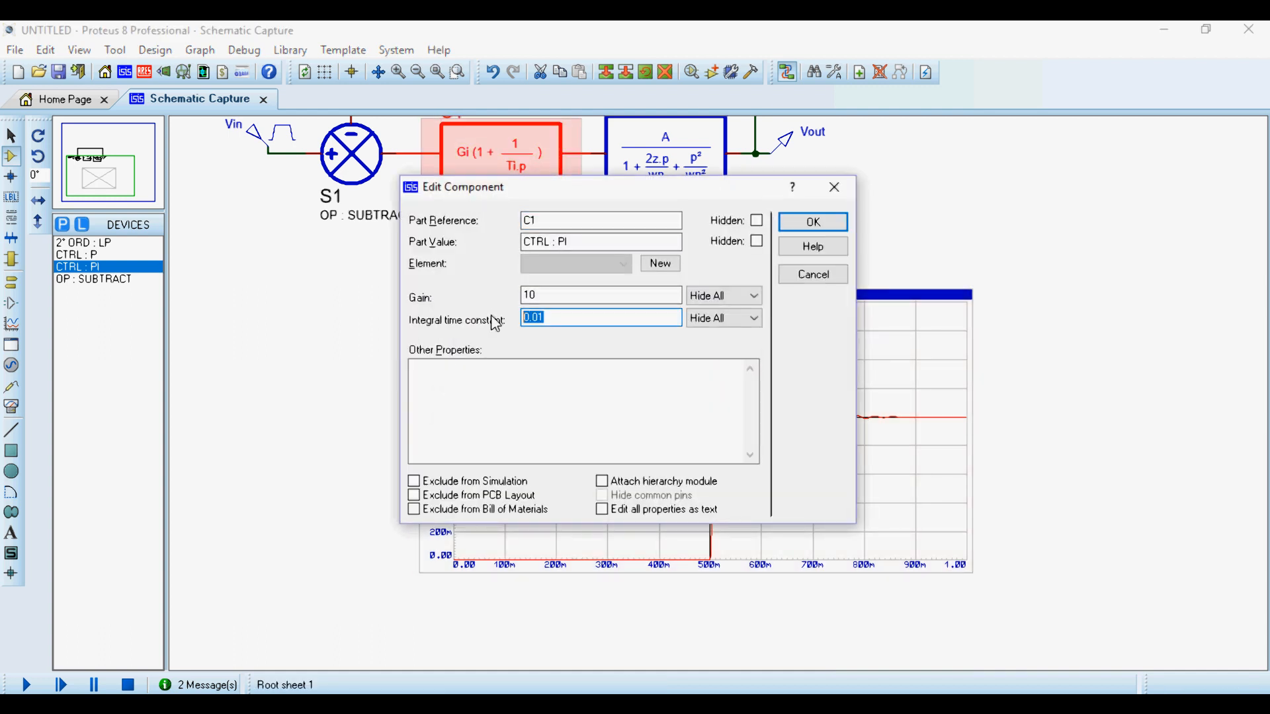
type("0.")
double_click(529, 294)
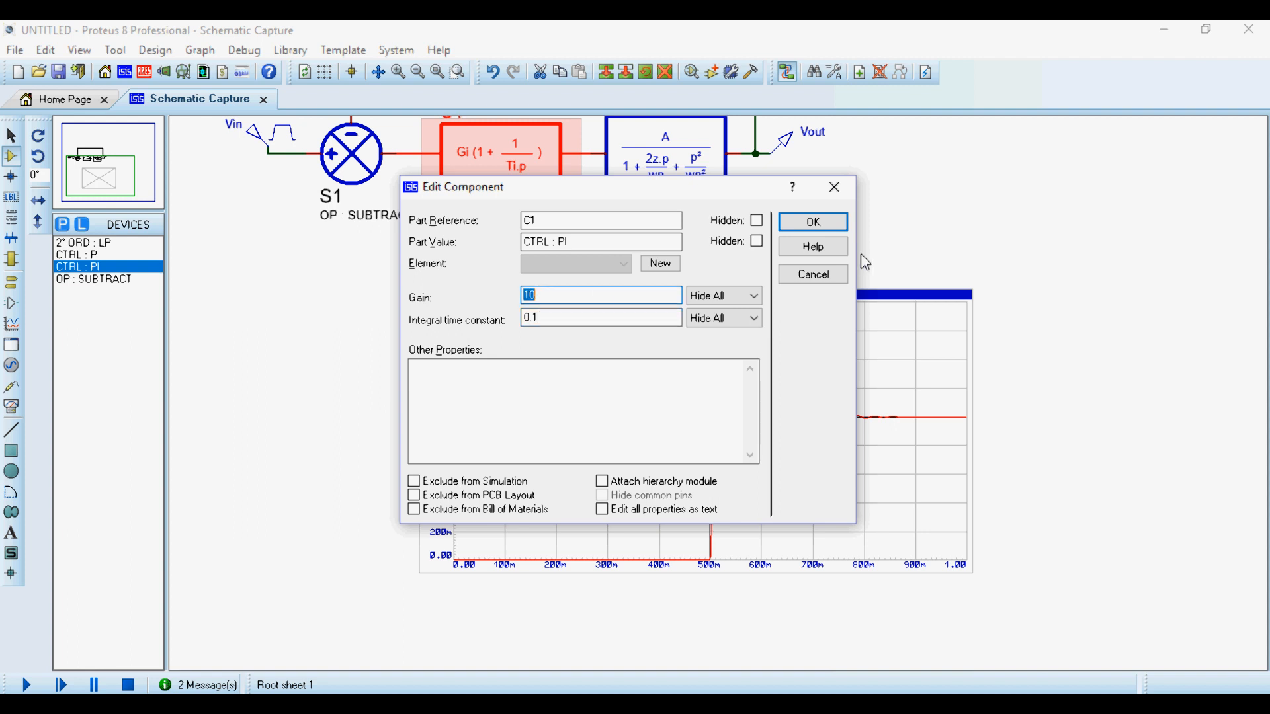
type("1")
key("Return")
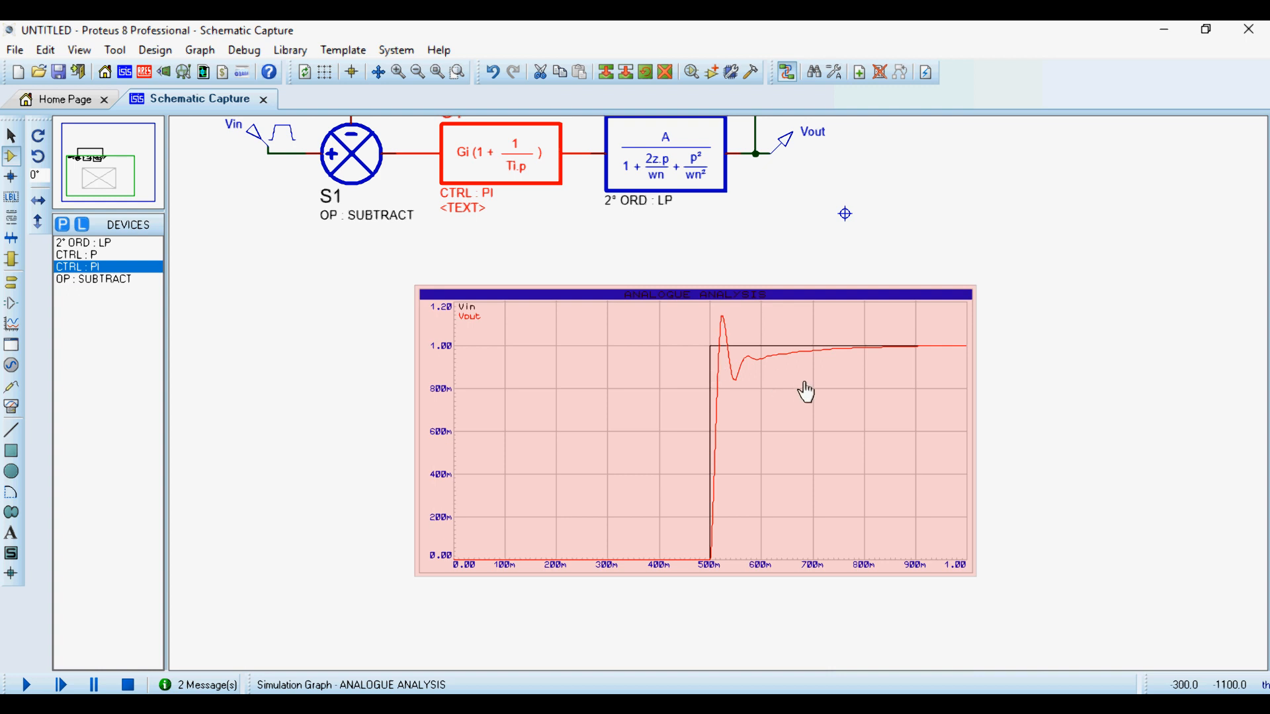
- Maximize the analogue graph to examine the step response obtained with the lower PI gain
right_click(824, 391)
left_click(952, 643)
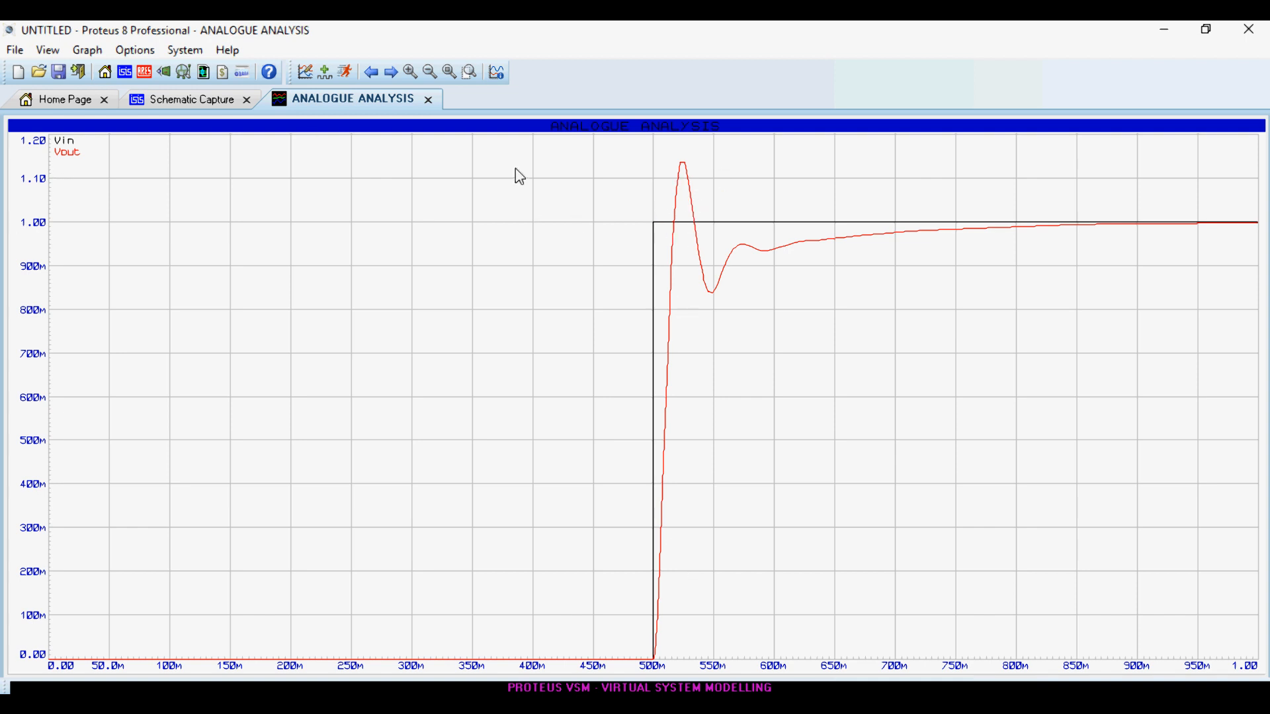
- Measure the first overshoot peak of Vout on the maximized graph, then return to the schematic
left_click(681, 164)
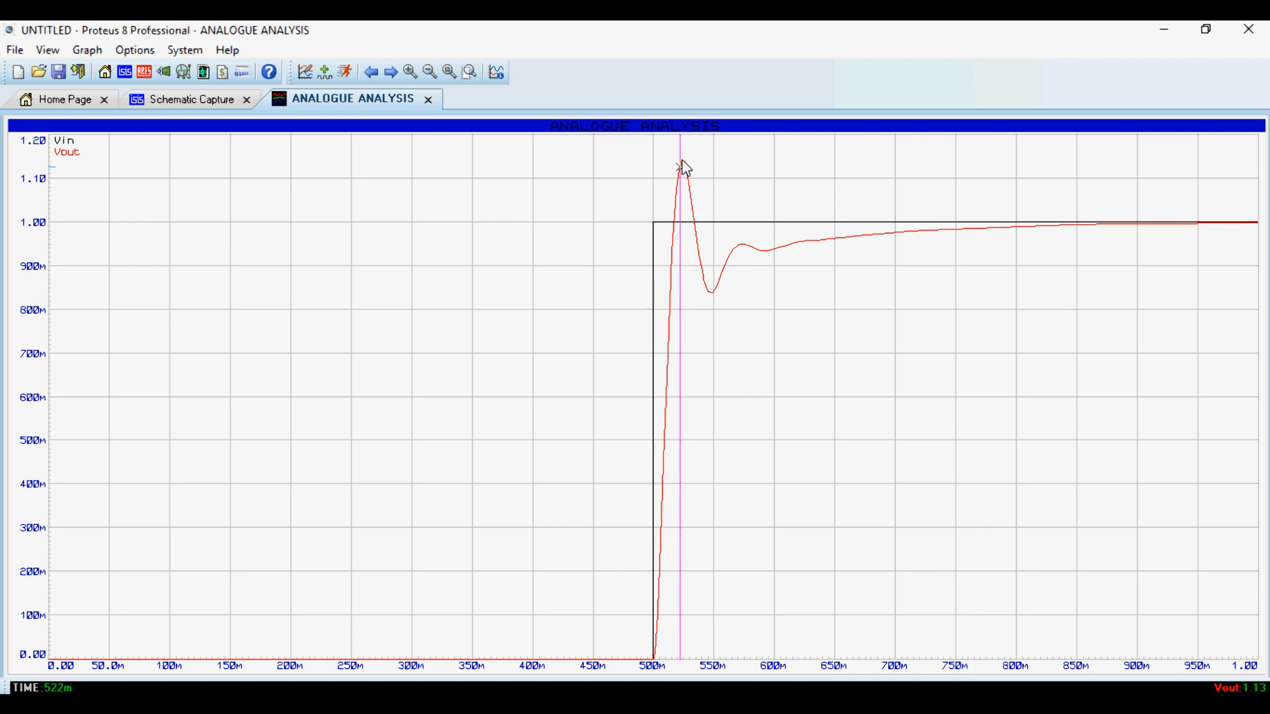
left_click(686, 162)
left_click(684, 163)
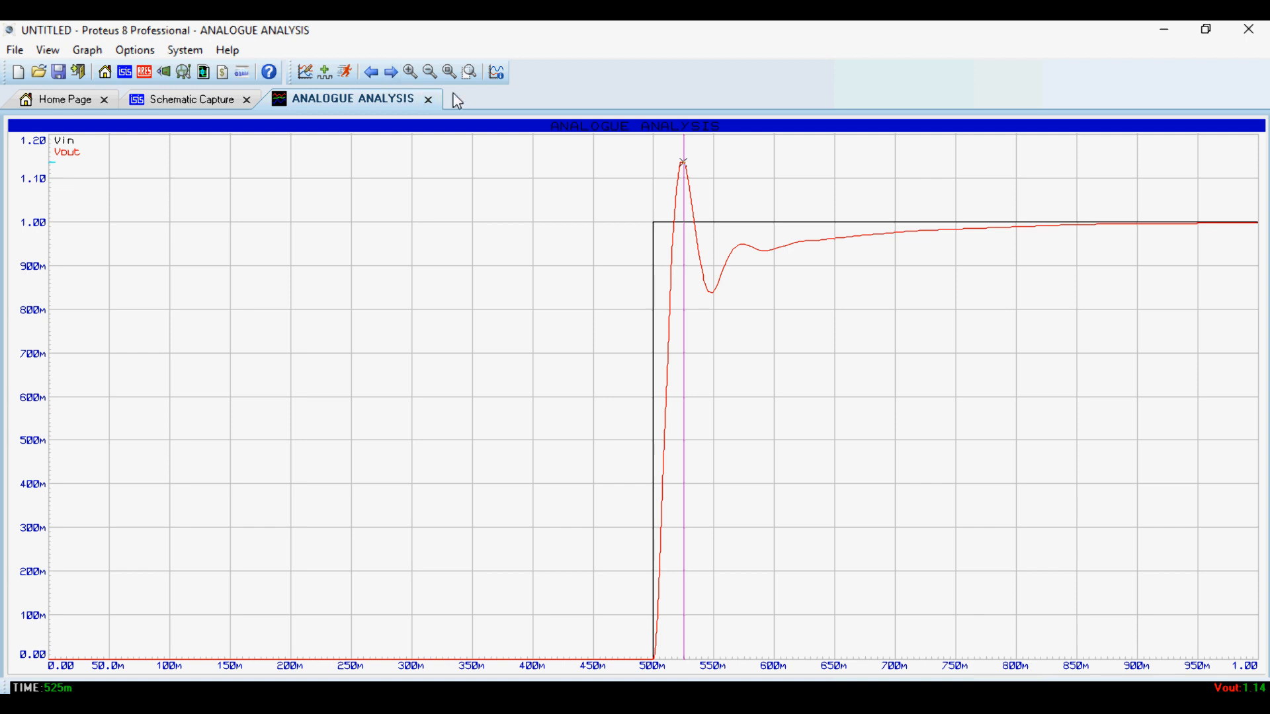
left_click(428, 100)
- Set the PI controller C1's gain to 10 and re-simulate the analogue graph
double_click(501, 162)
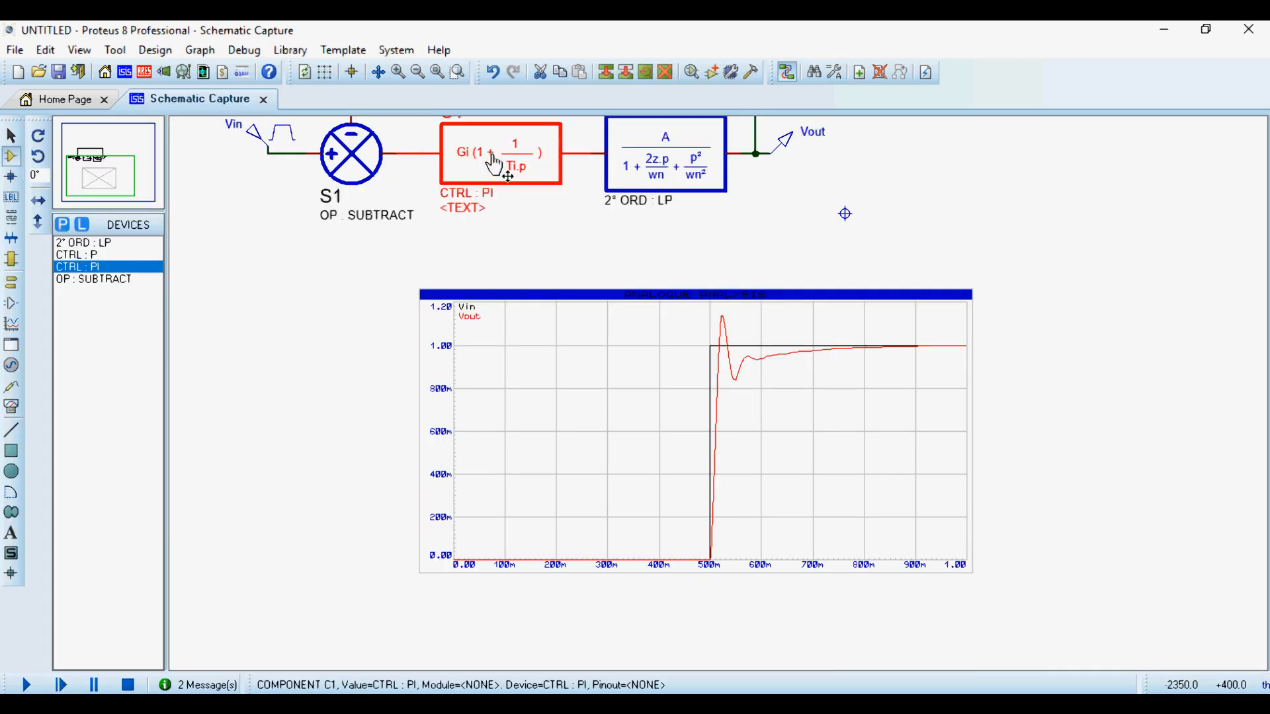
double_click(547, 294)
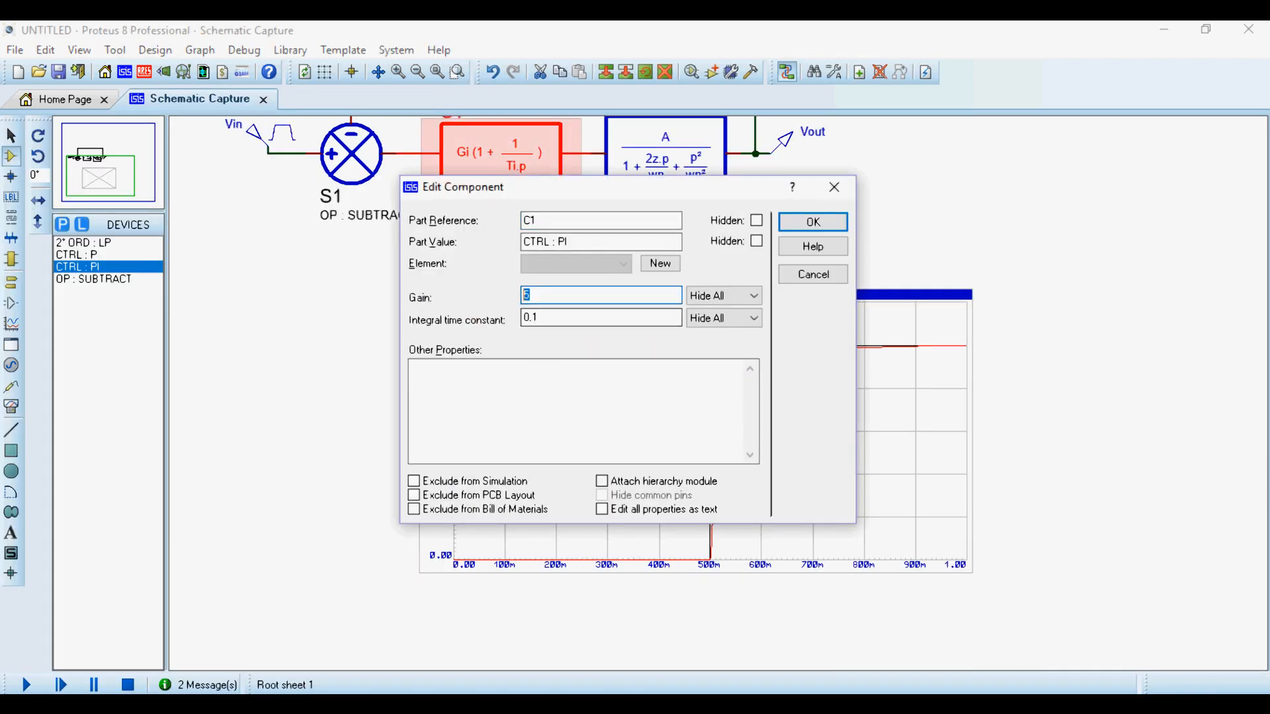
type("10")
left_click(843, 215)
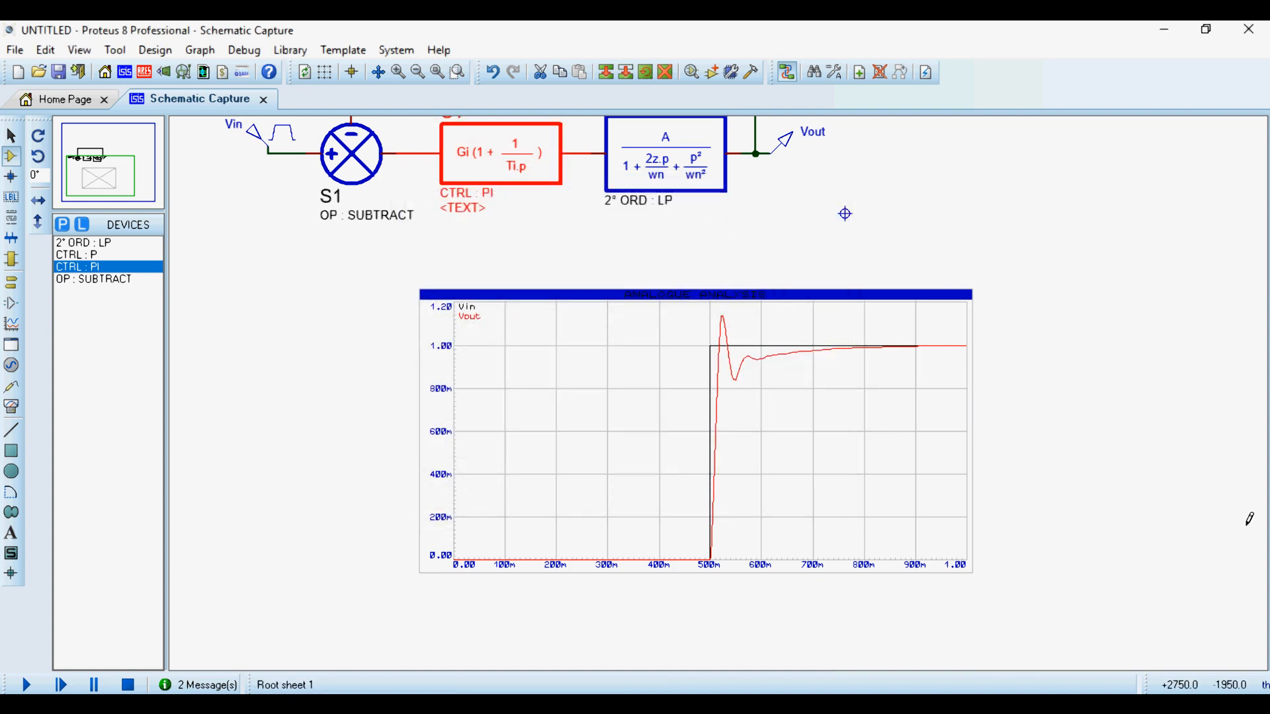
key("space")
- Maximize the analogue graph, measure the Vout overshoot peak obtained with gain 10, and close the maximized view
right_click(816, 465)
left_click(912, 639)
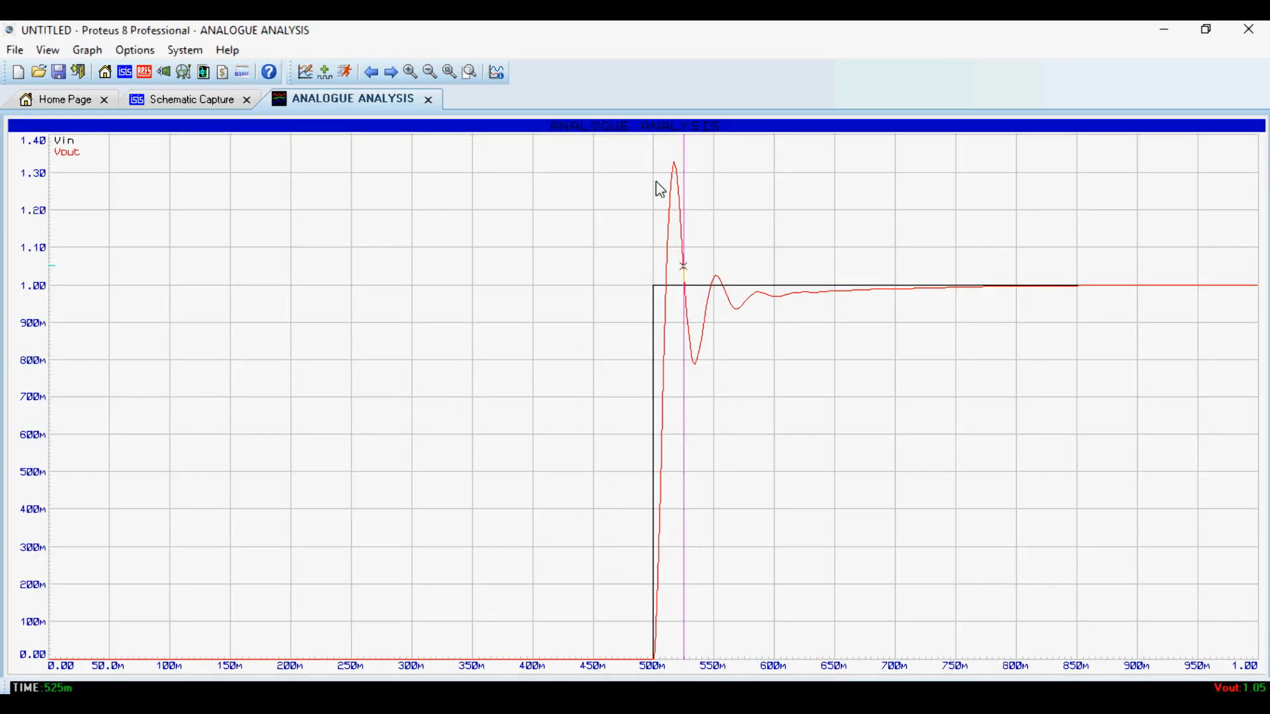
left_click(674, 166)
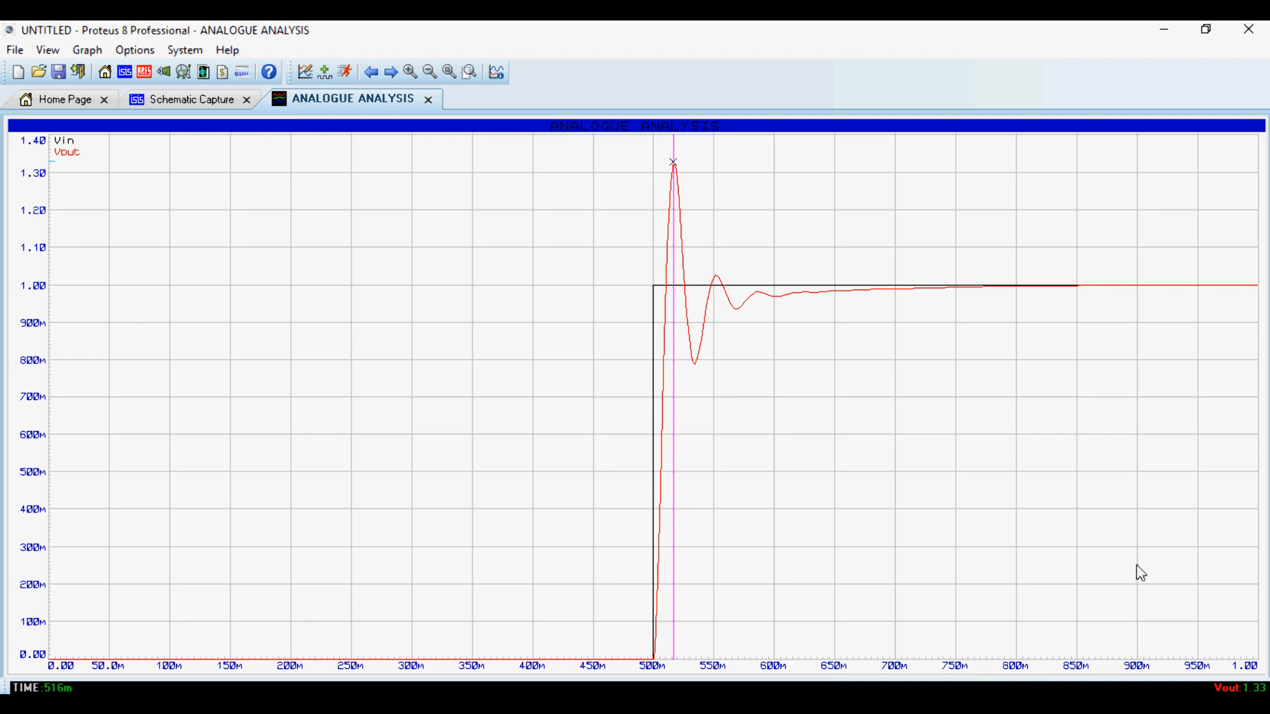
key("Right")
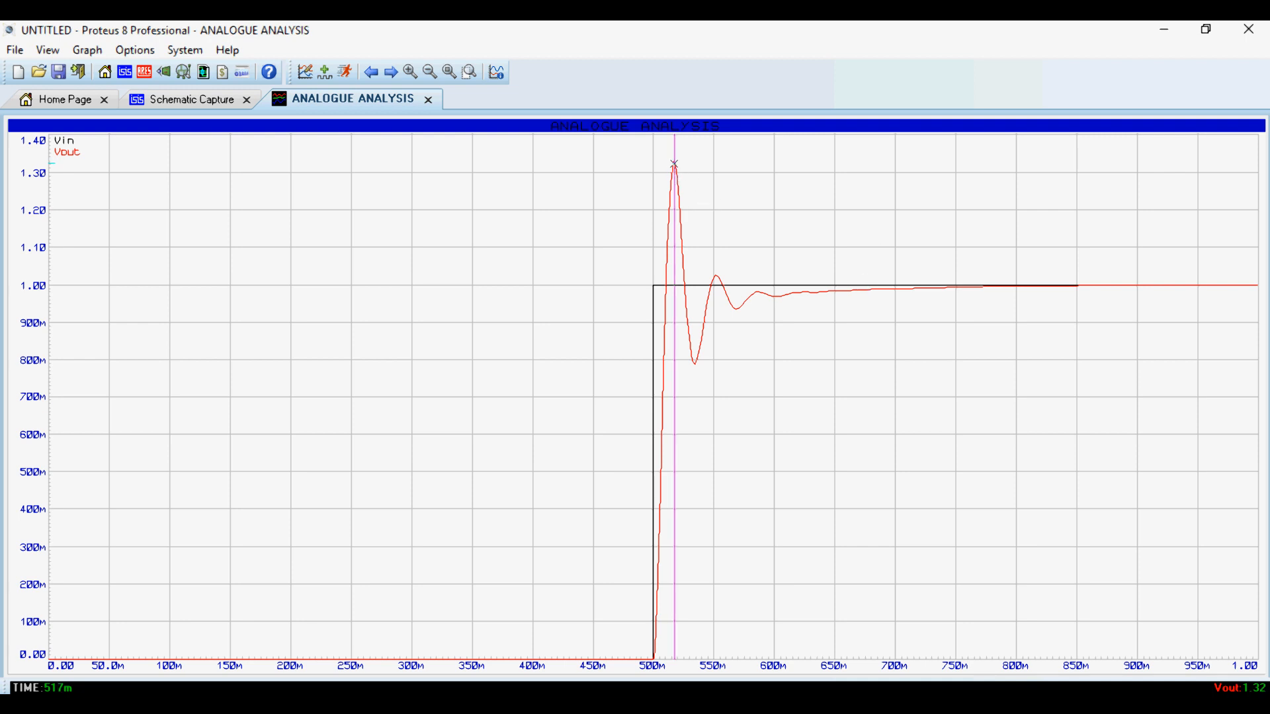
scroll(675, 167, "up", 4)
scroll(1003, 238, "up", 2)
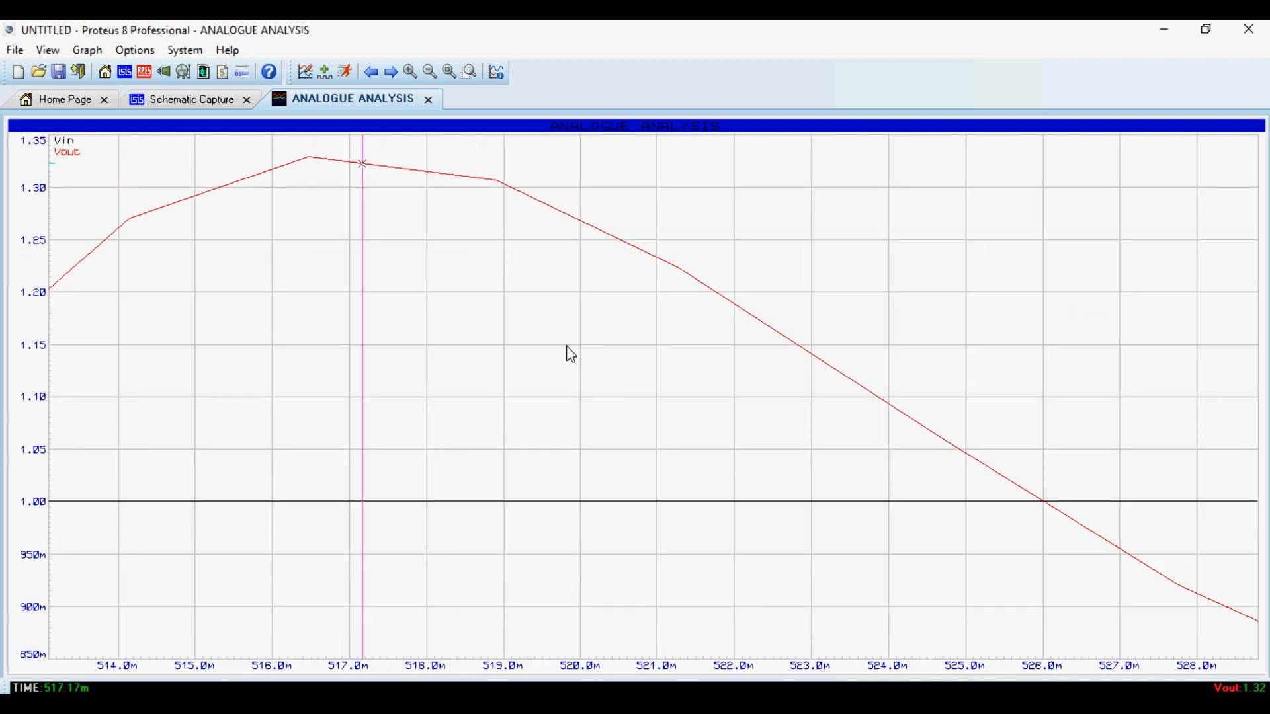
left_click(308, 161)
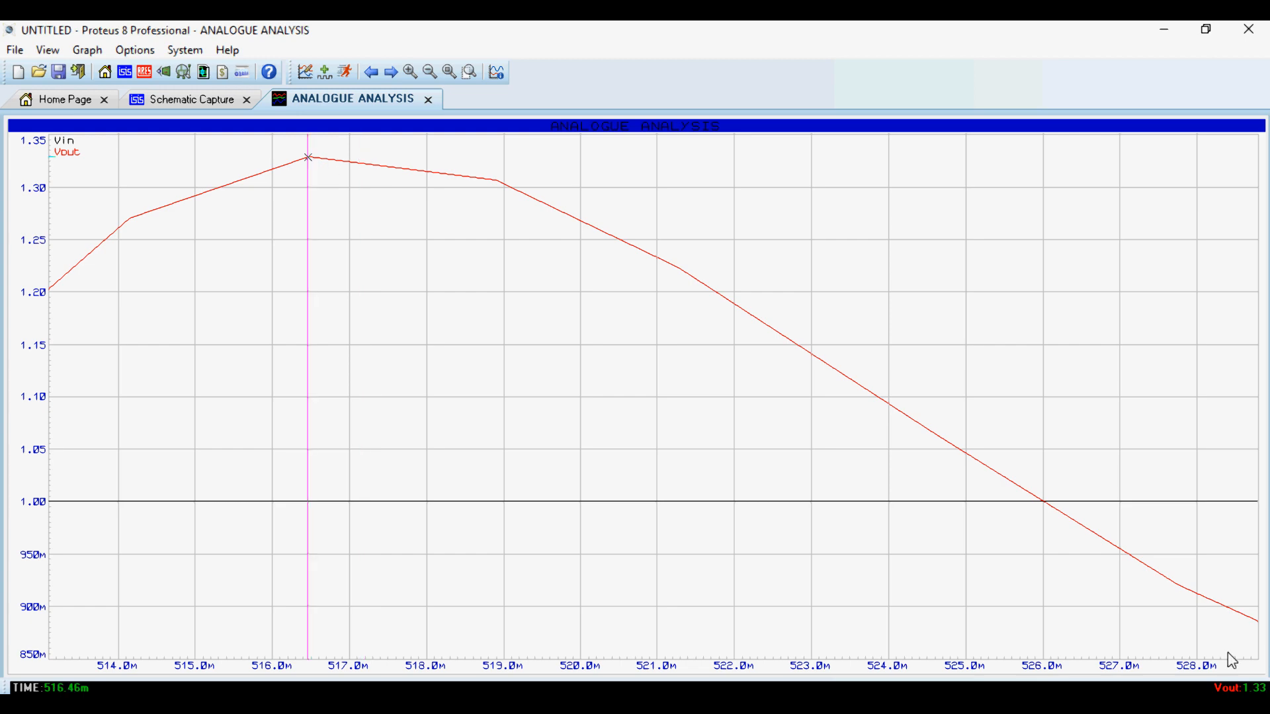
scroll(408, 198, "down", 5)
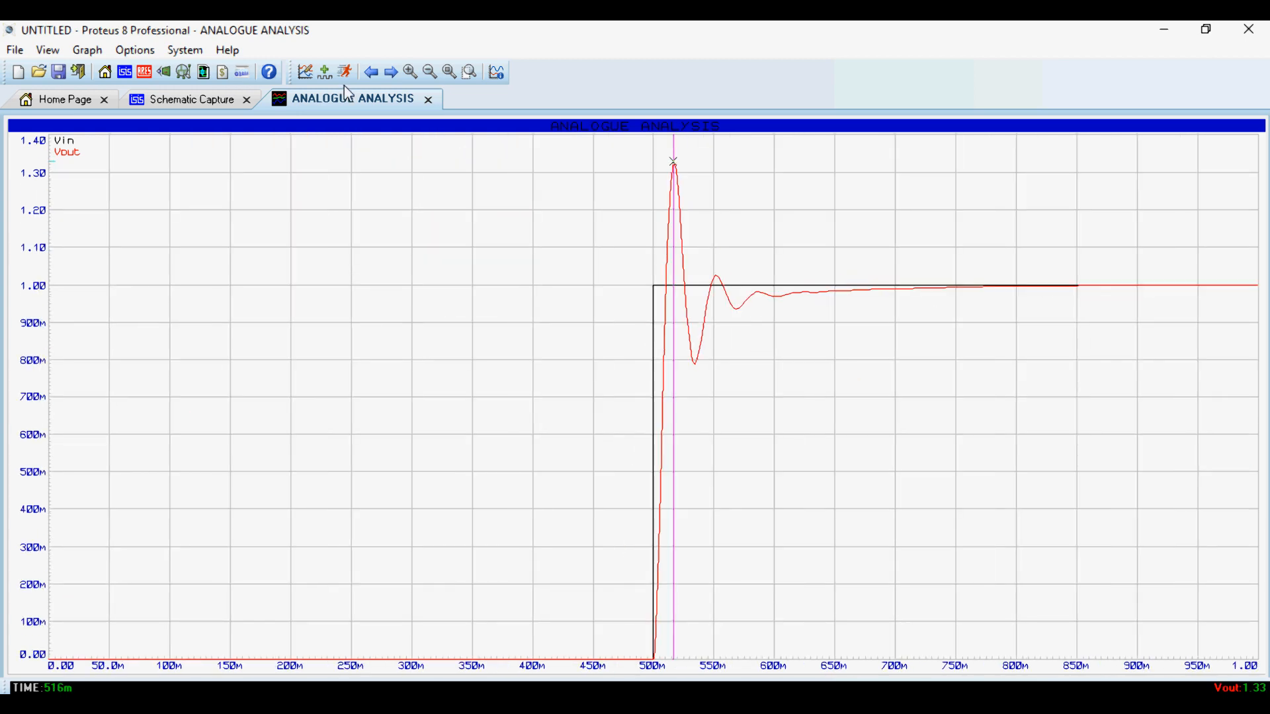
left_click(430, 100)
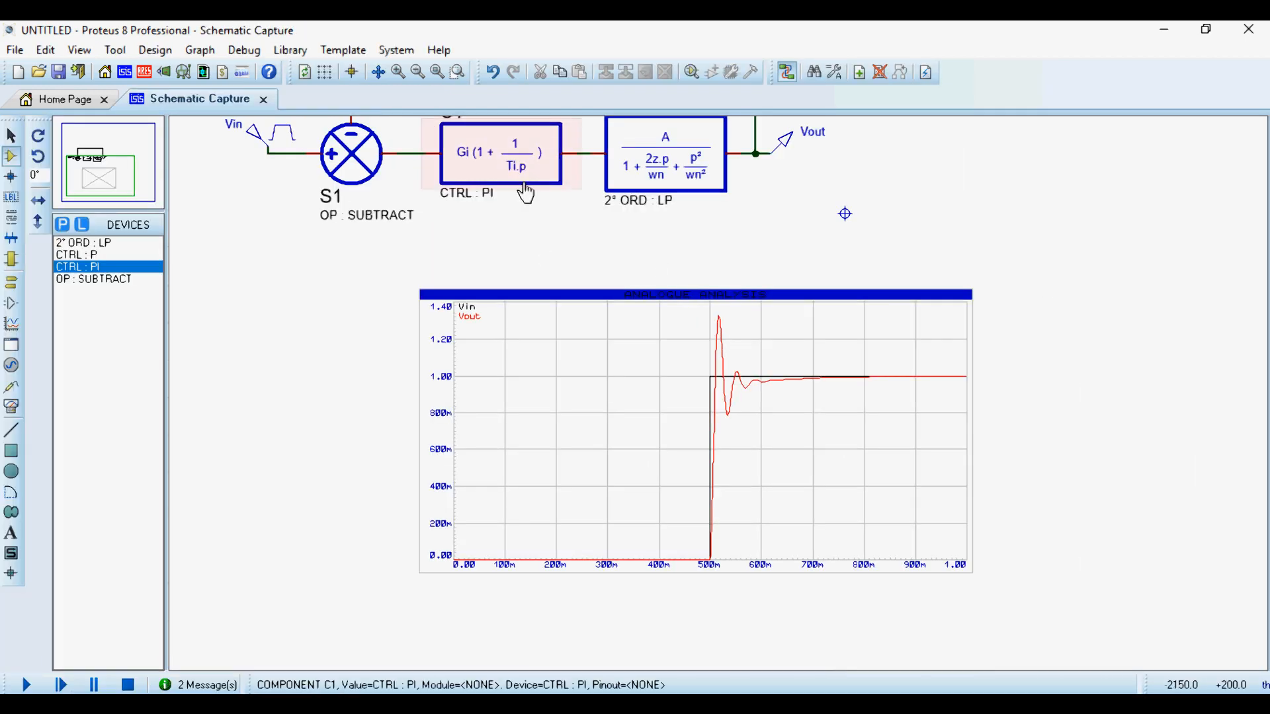
- Set C1's gain back to 5 and re-simulate the step response
left_click(519, 161)
left_click(518, 161)
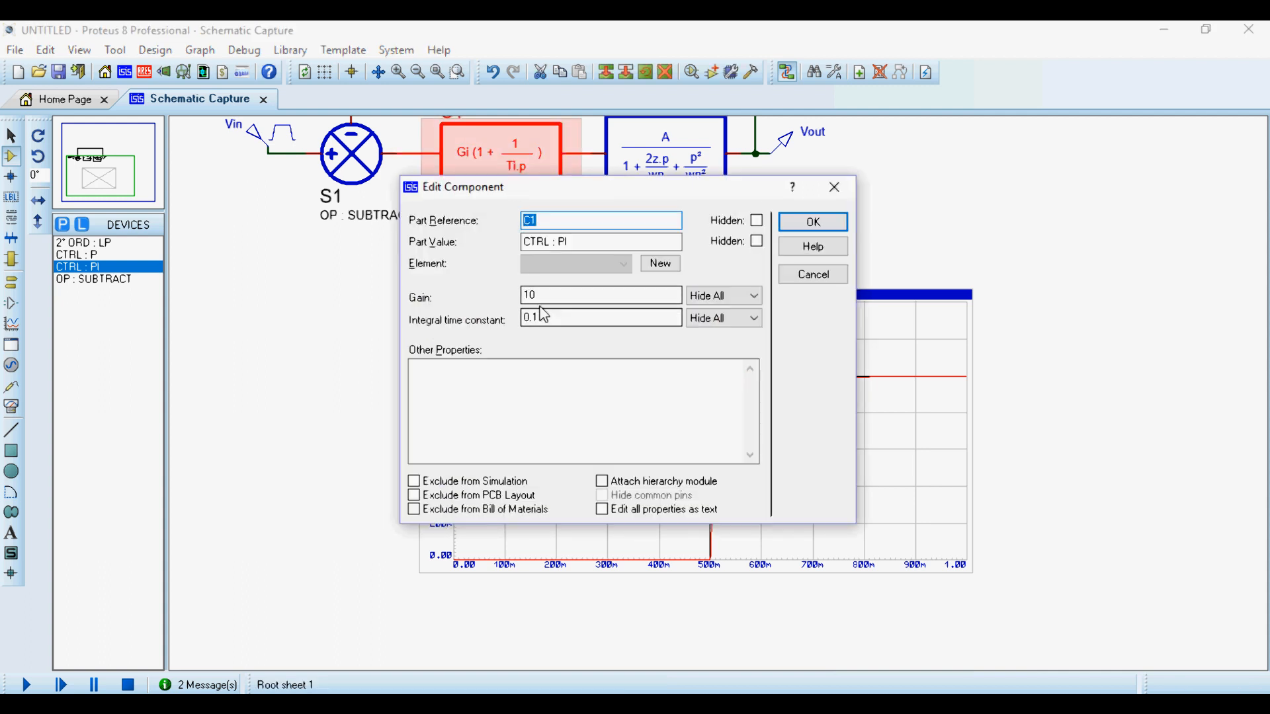
left_click_drag(542, 297, 474, 285)
key("Return")
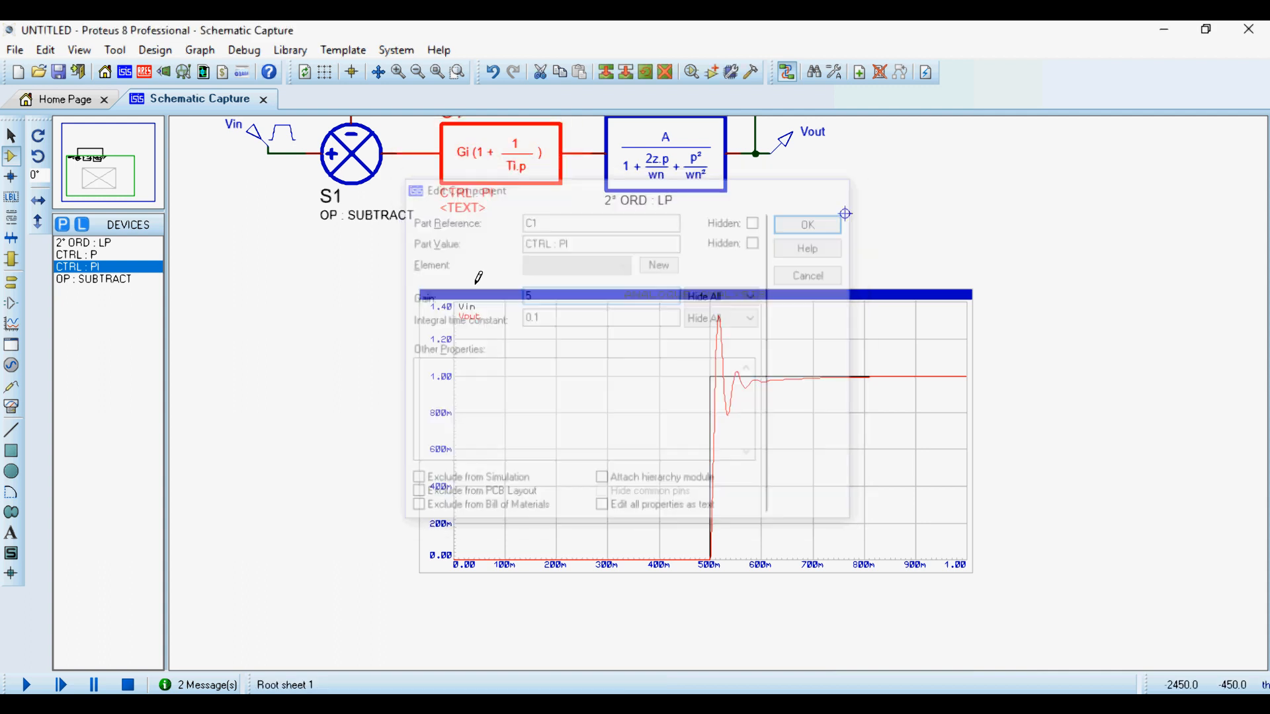
left_click(724, 391)
- Lower C1's integral time constant with the gain kept at 5 and re-simulate the graph
left_click(502, 159)
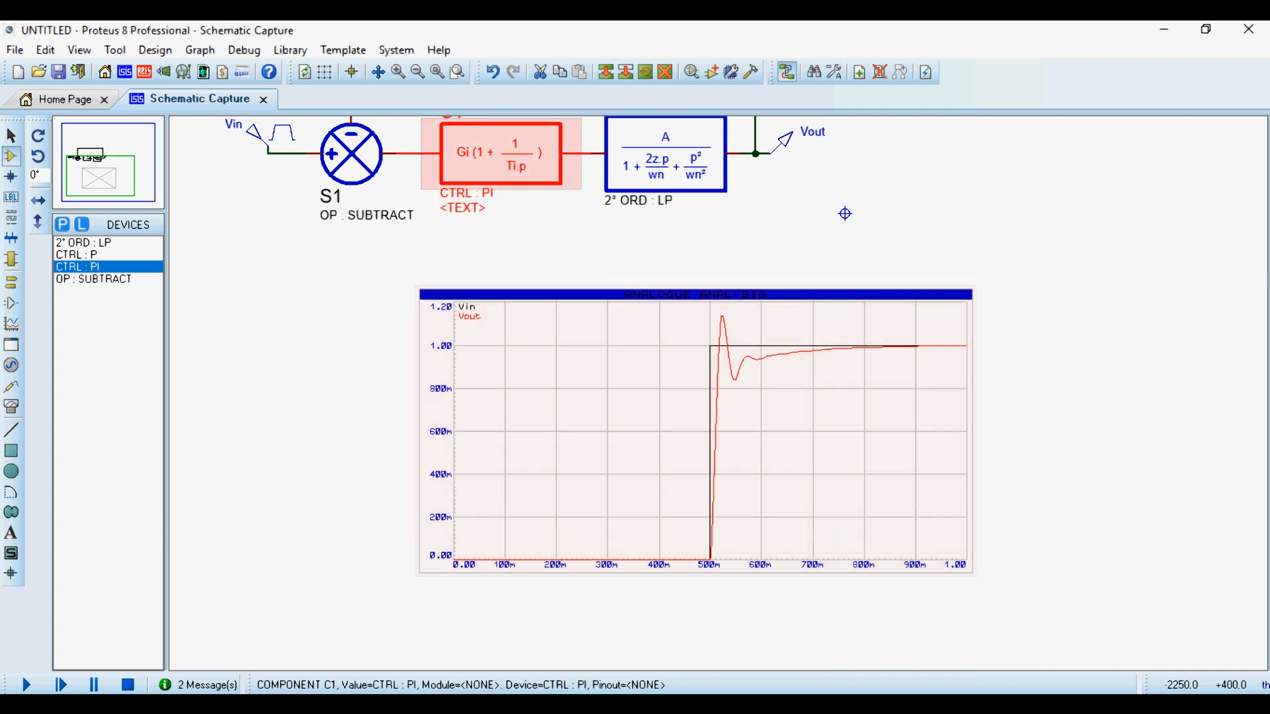
left_click(502, 158)
left_click(541, 317)
key("BackSpace")
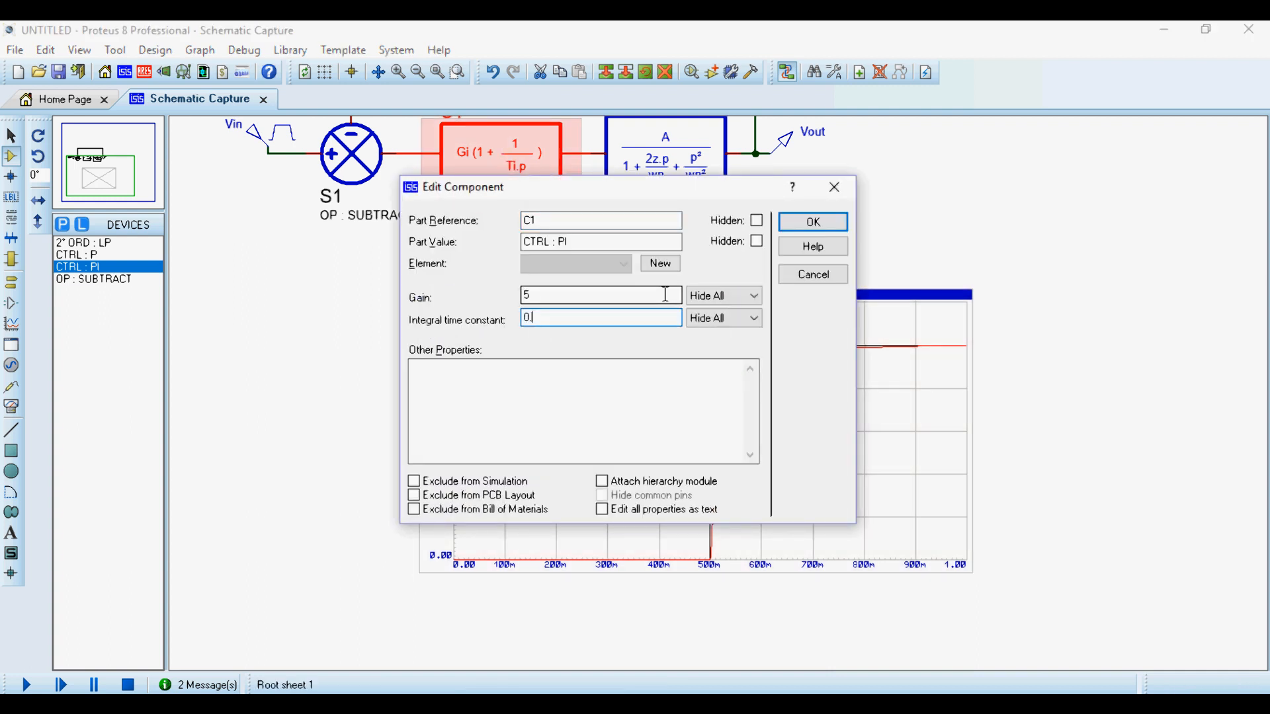
key("Return")
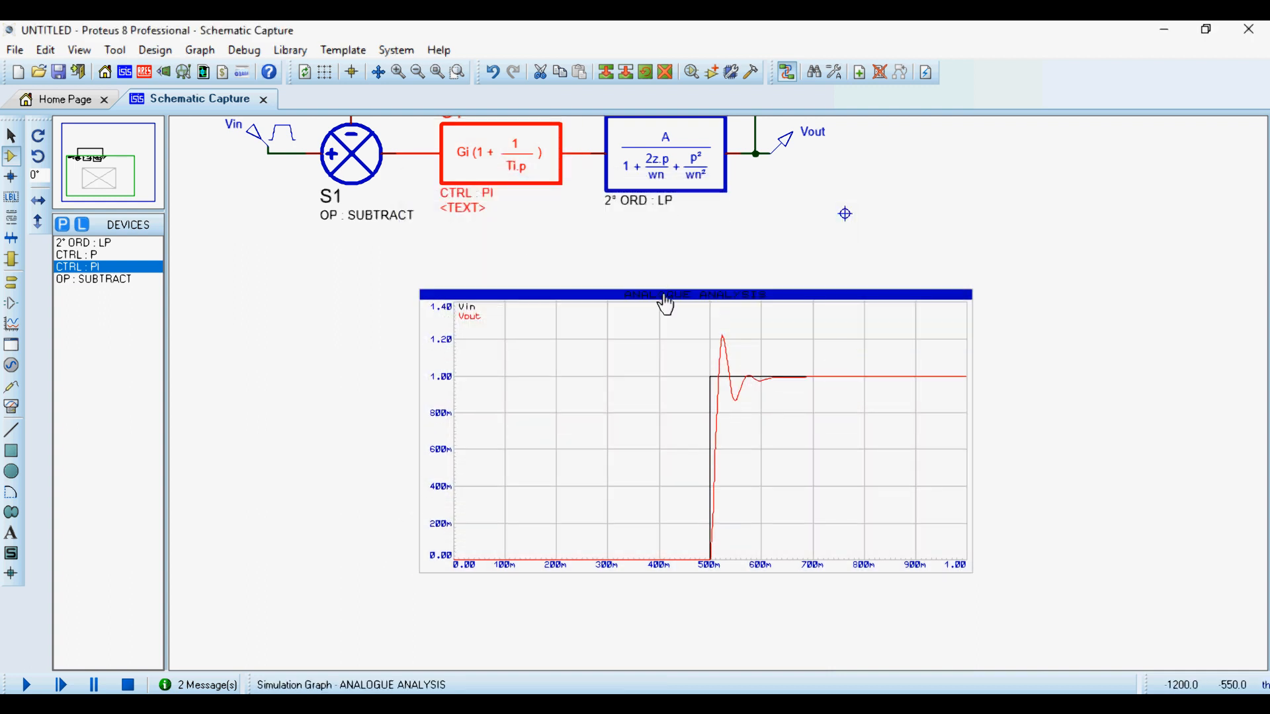
left_click(666, 304)
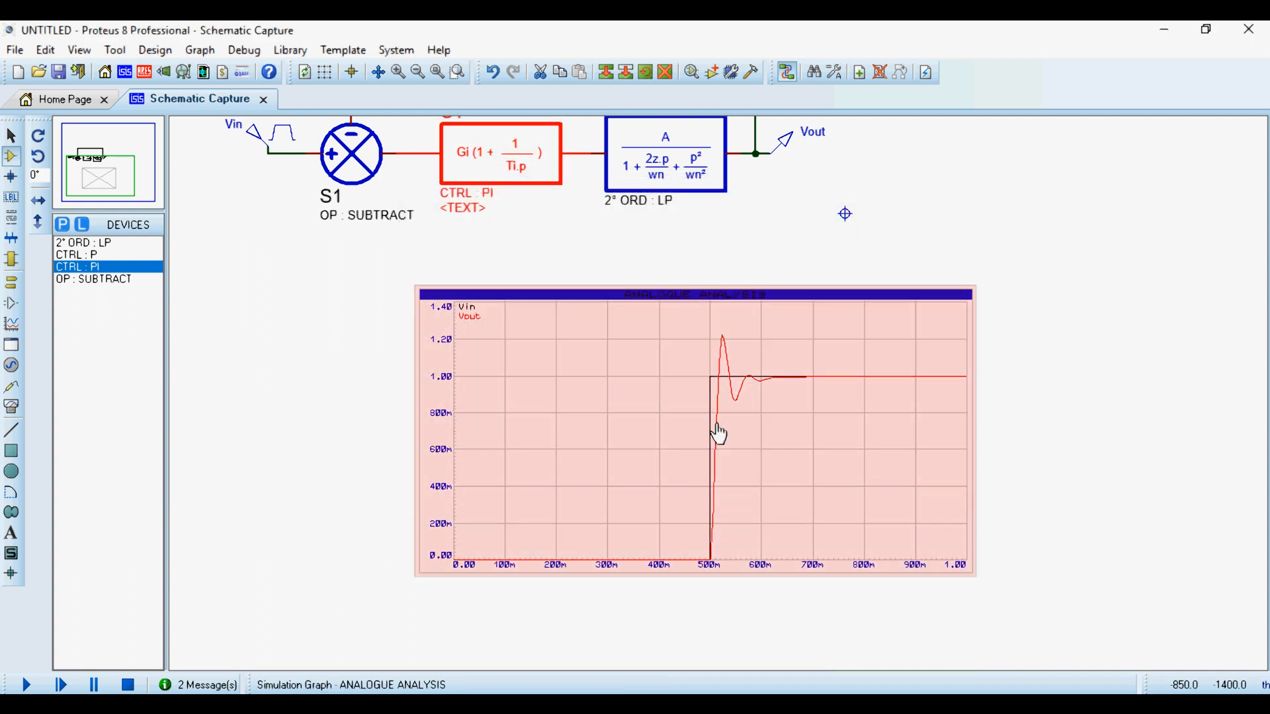
- Maximize the analogue graph to inspect the response with the shorter integral time, then close the maximized view
right_click(820, 451)
left_click(972, 641)
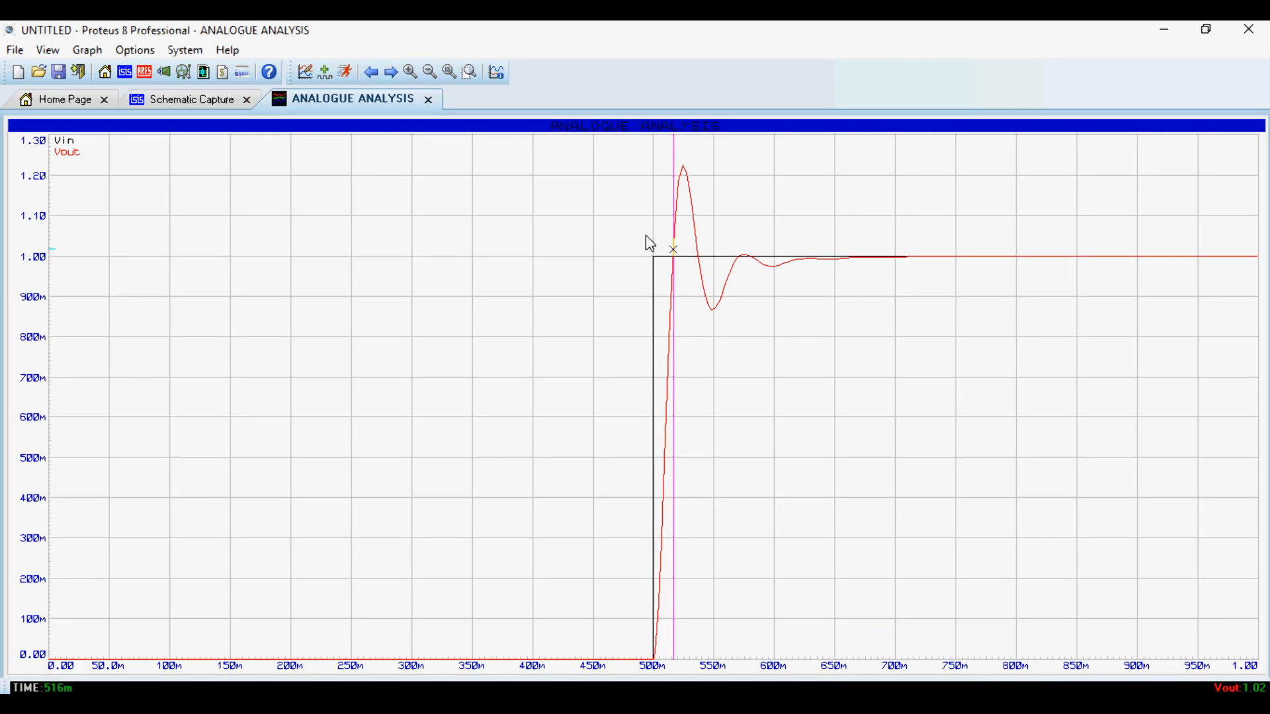
scroll(636, 397, "up", 2)
scroll(636, 397, "down", 2)
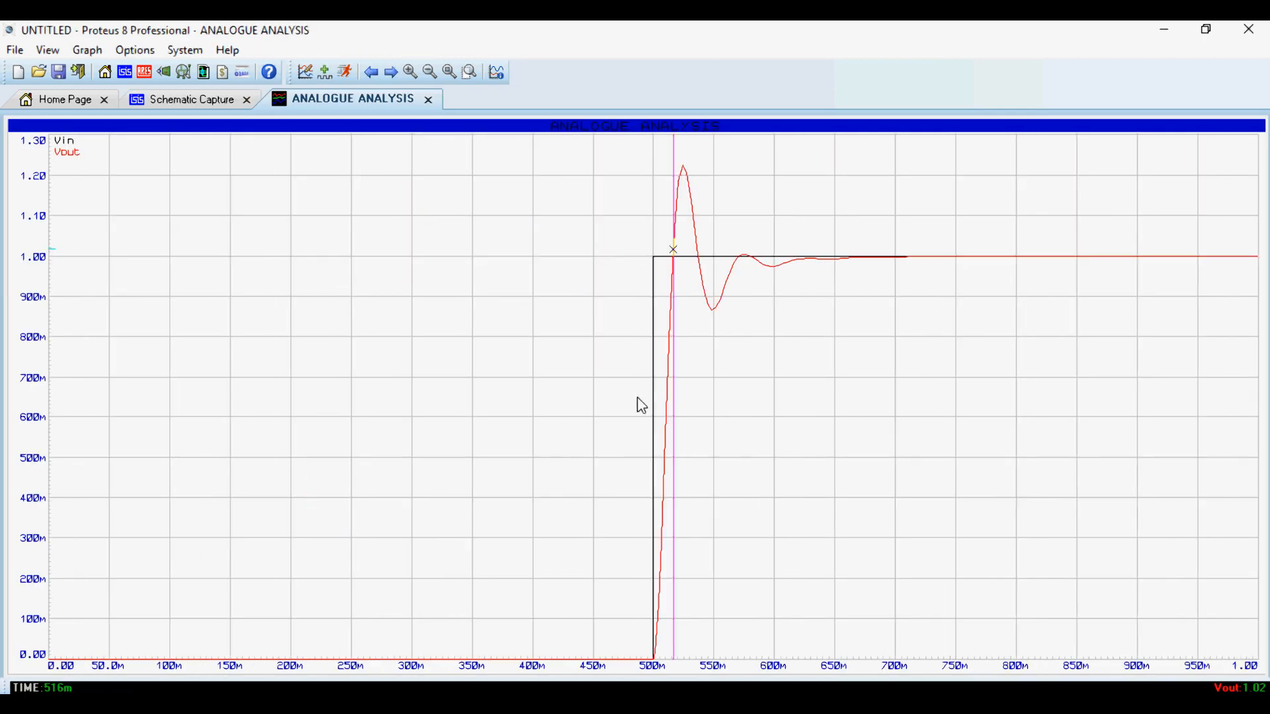
left_click(428, 100)
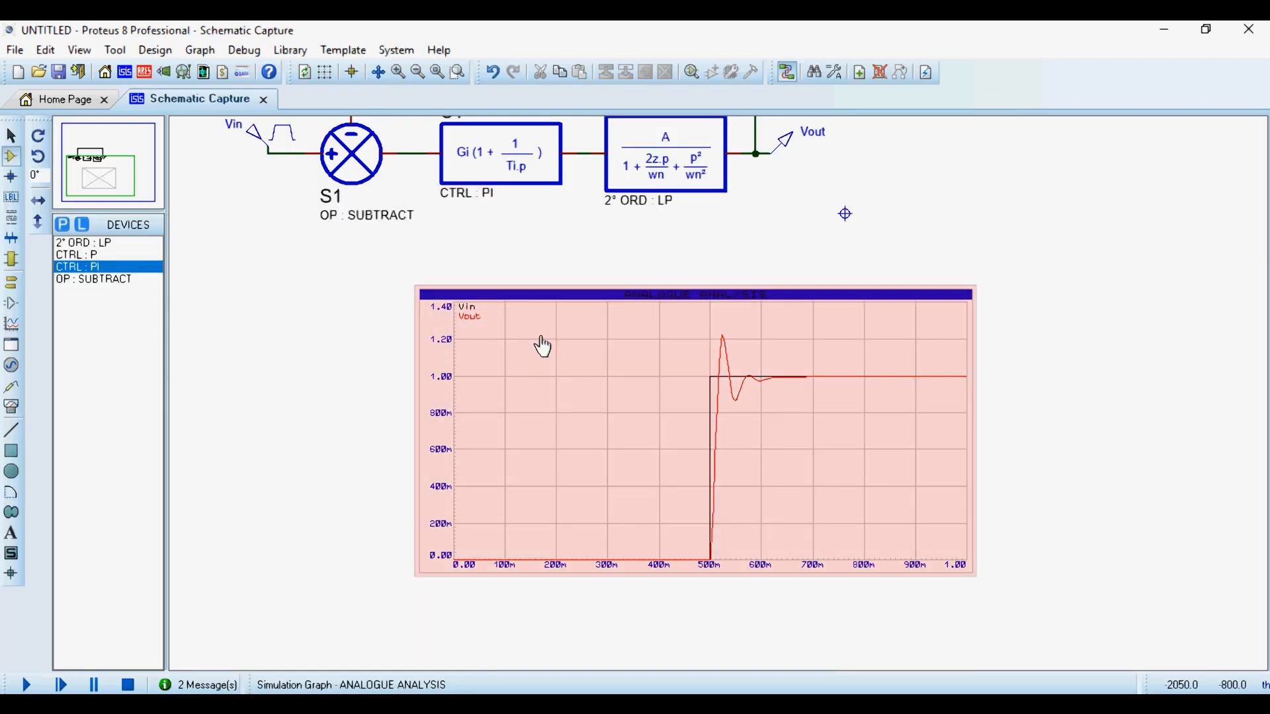
- Examine the overshoot and settling of Vout on the schematic's graph alongside the closed-loop PI circuit
scroll(694, 374, "up", 1)
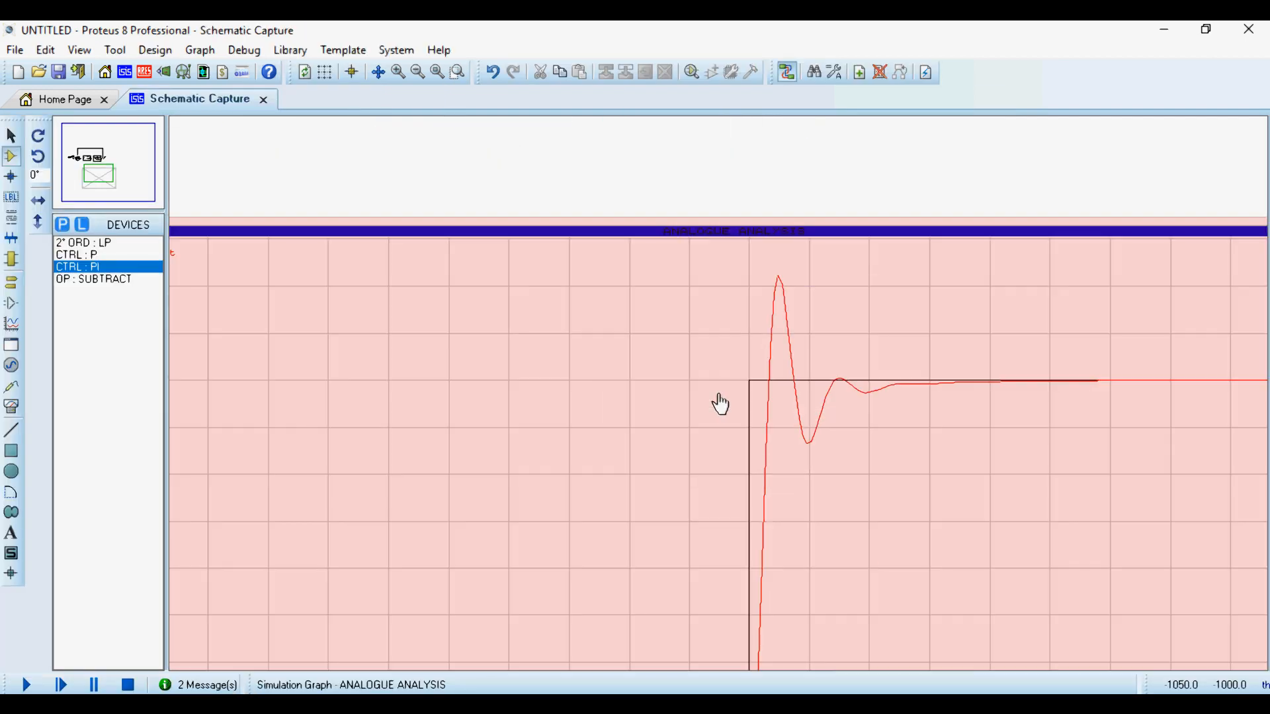
scroll(719, 397, "down", 3)
scroll(785, 323, "up", 1)
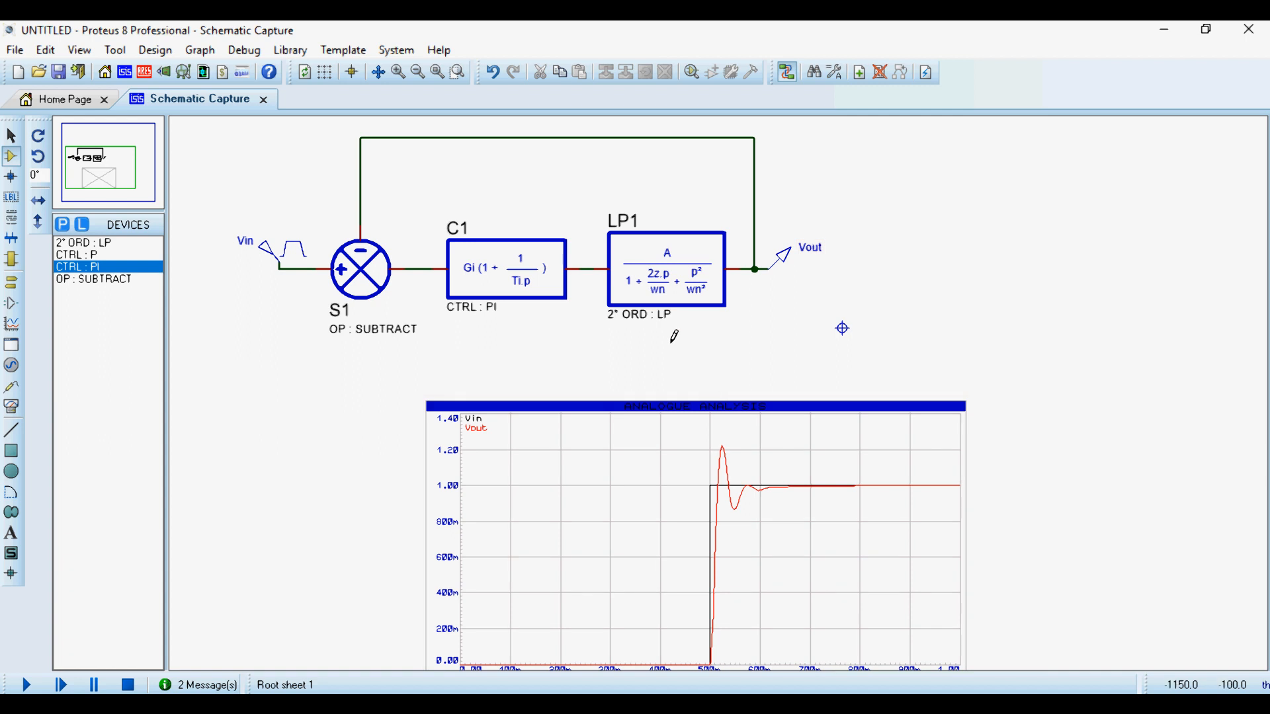
scroll(720, 385, "down", 1)
scroll(793, 283, "down", 1)
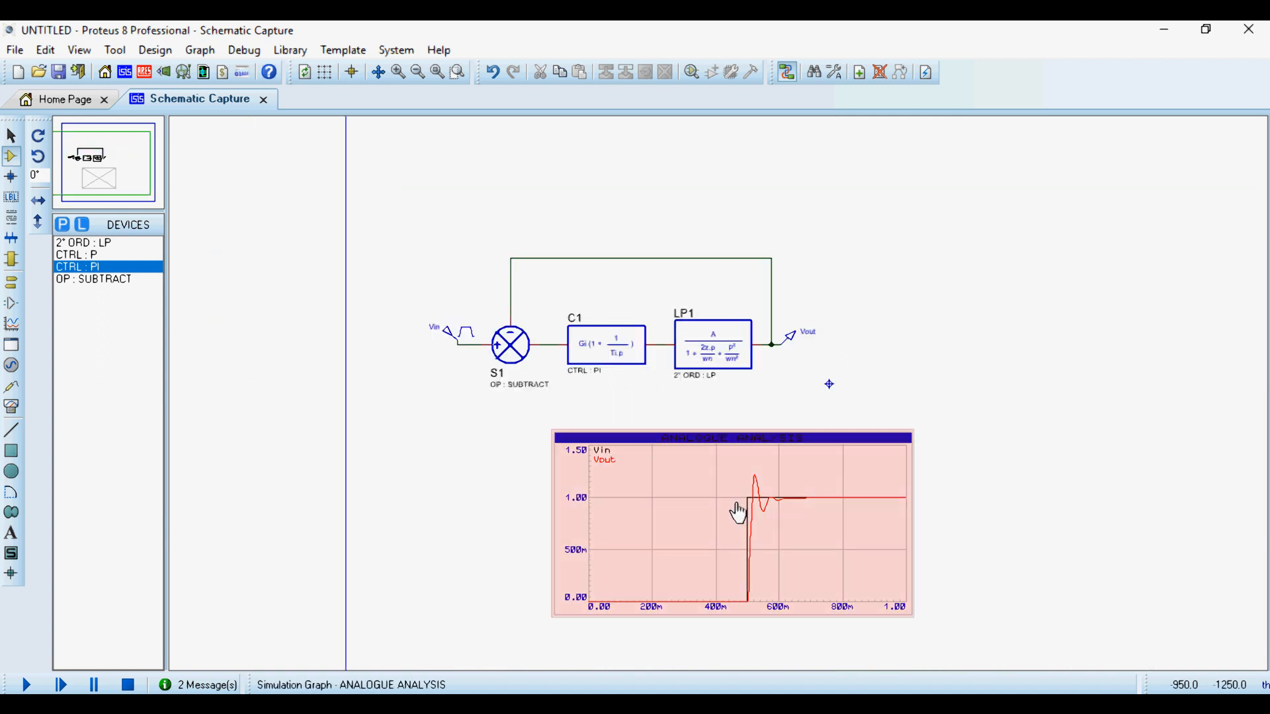
scroll(737, 433, "down", 1)
scroll(721, 403, "up", 2)
scroll(722, 403, "up", 1)
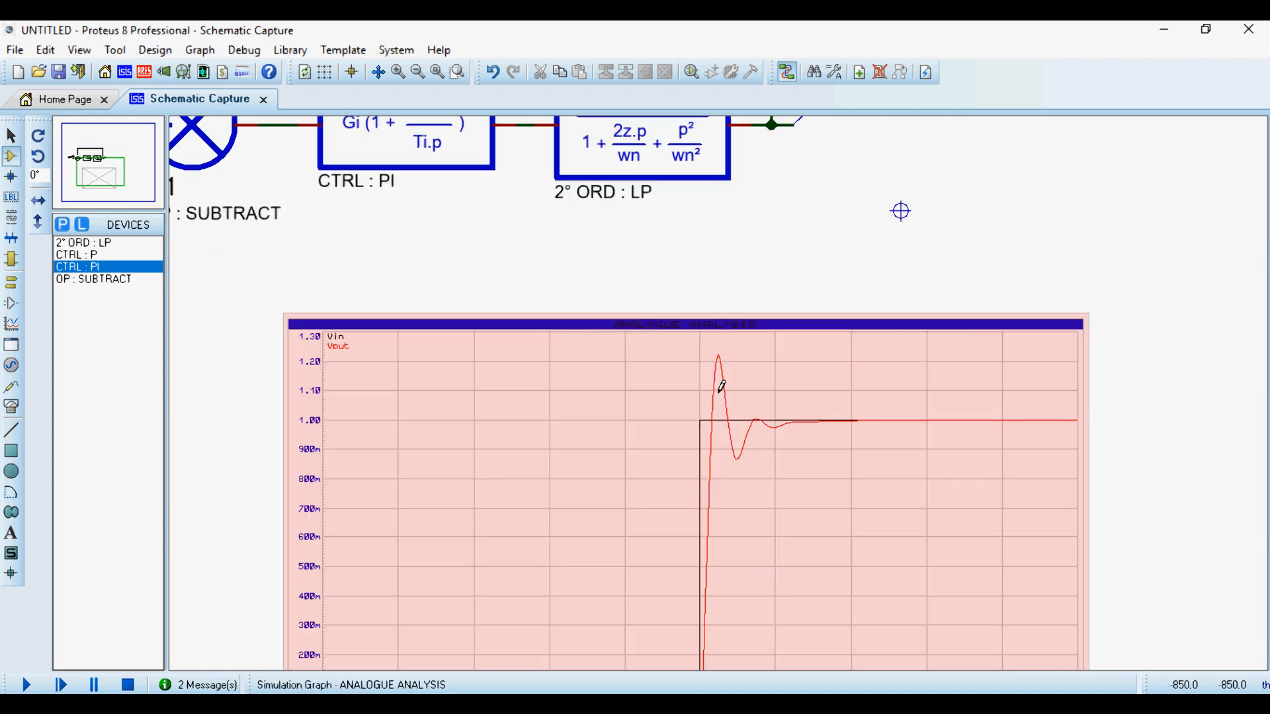
scroll(860, 288, "down", 1)
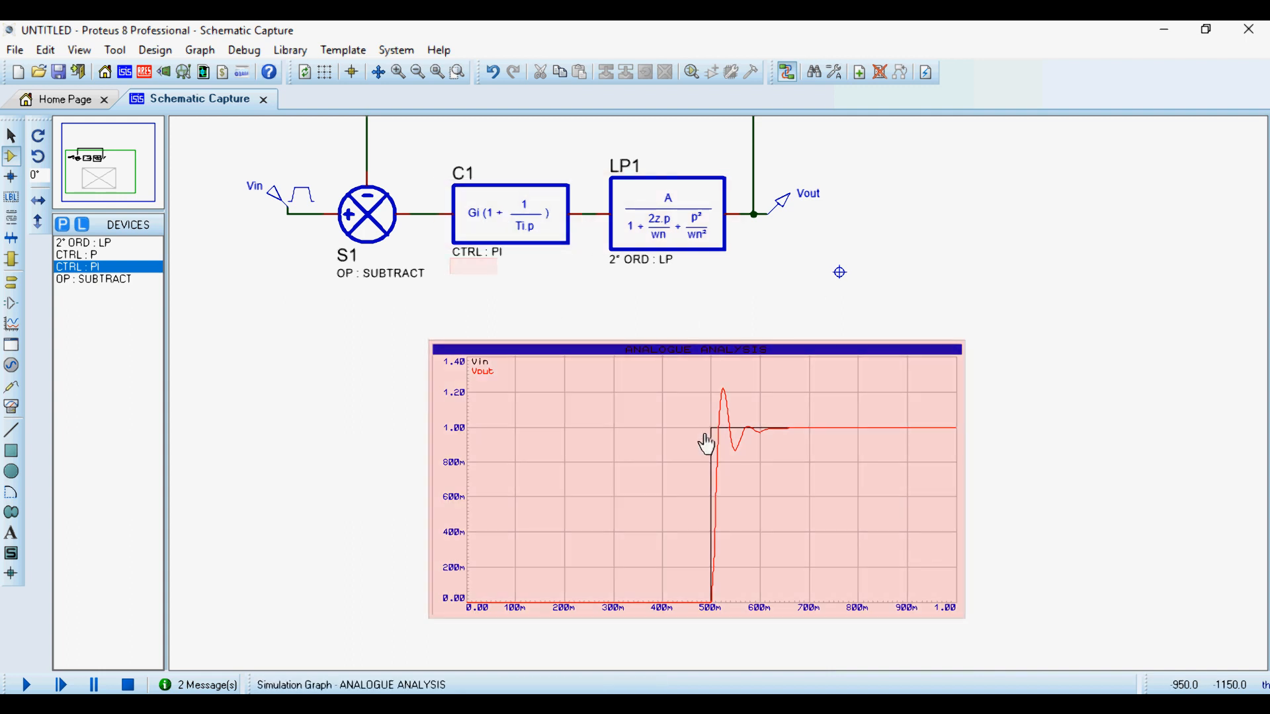